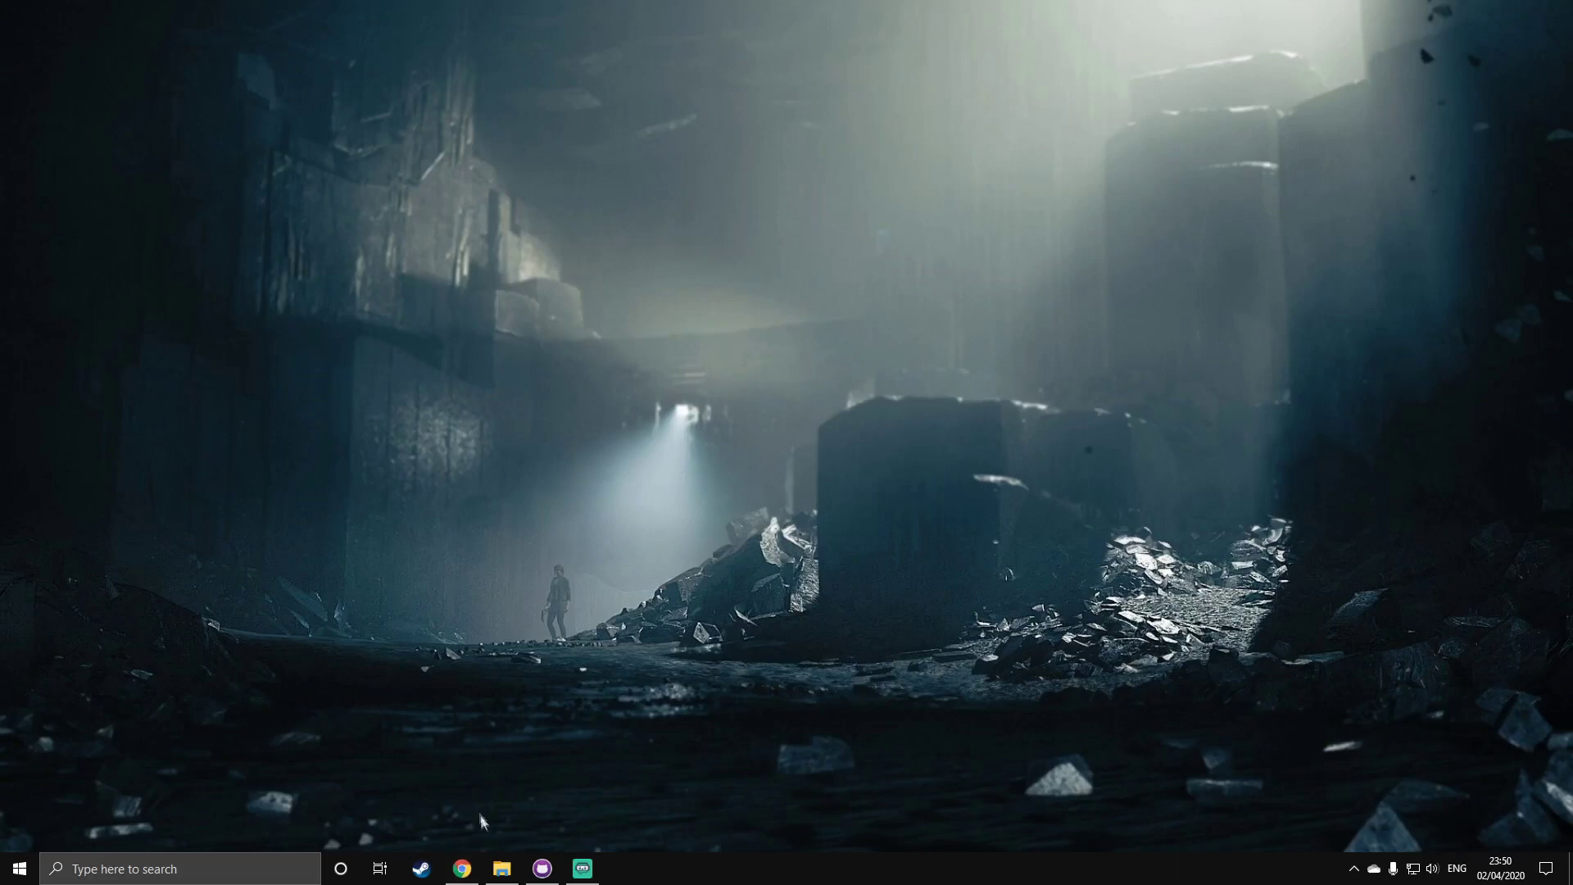
Open a Chrome window and File Explorer, create a folder named testServer on Local Disk (C:), and open it
{"action": "left_click", "coordinate": [462, 868]}
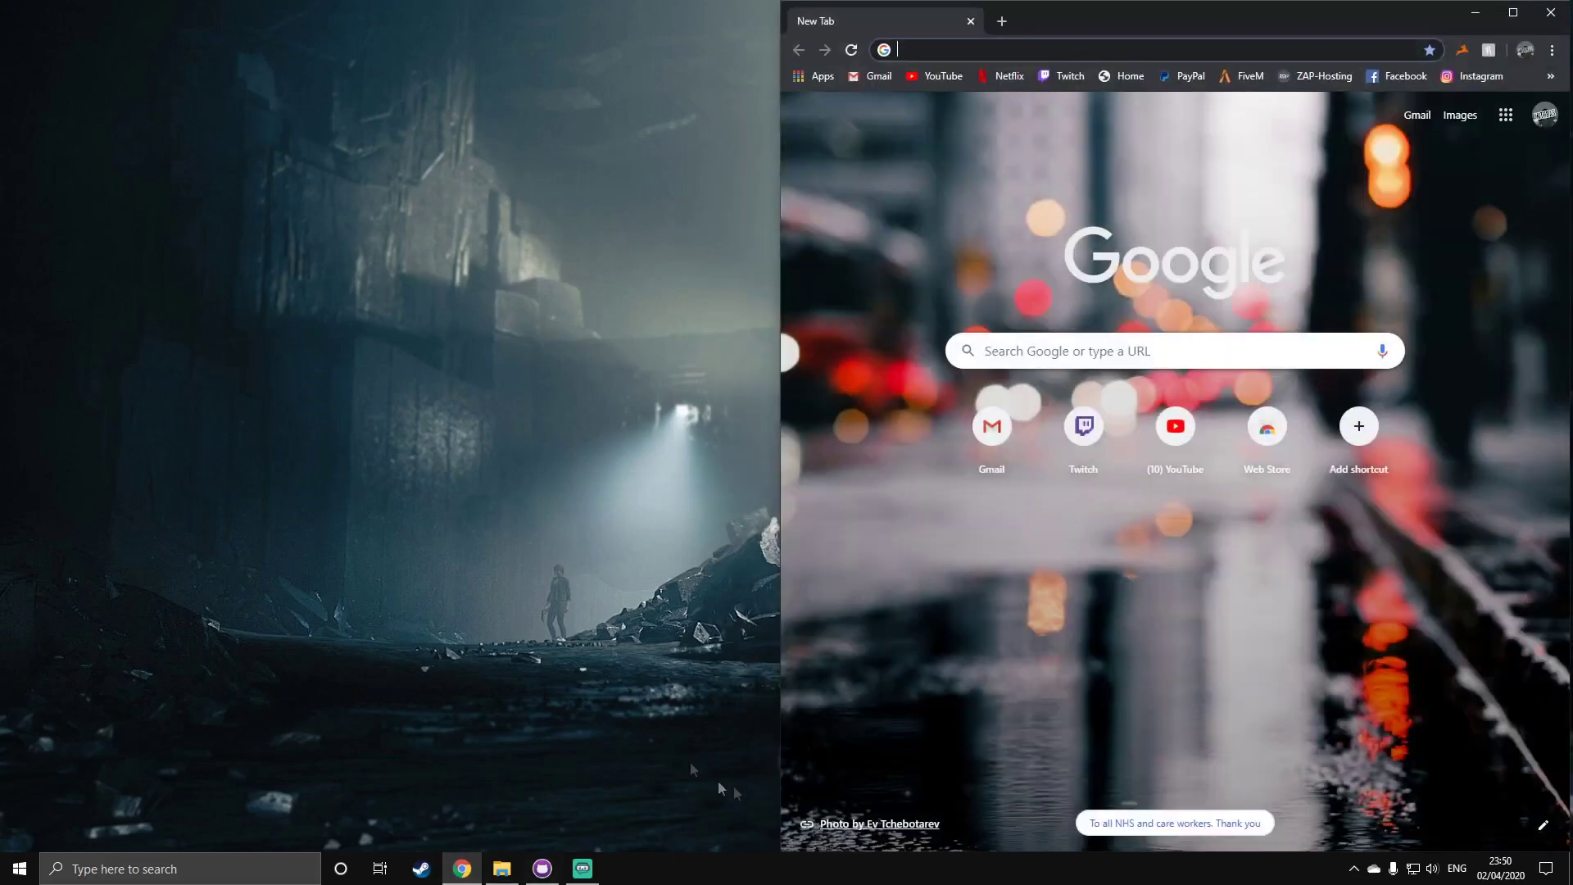
{"action": "left_click", "coordinate": [502, 868]}
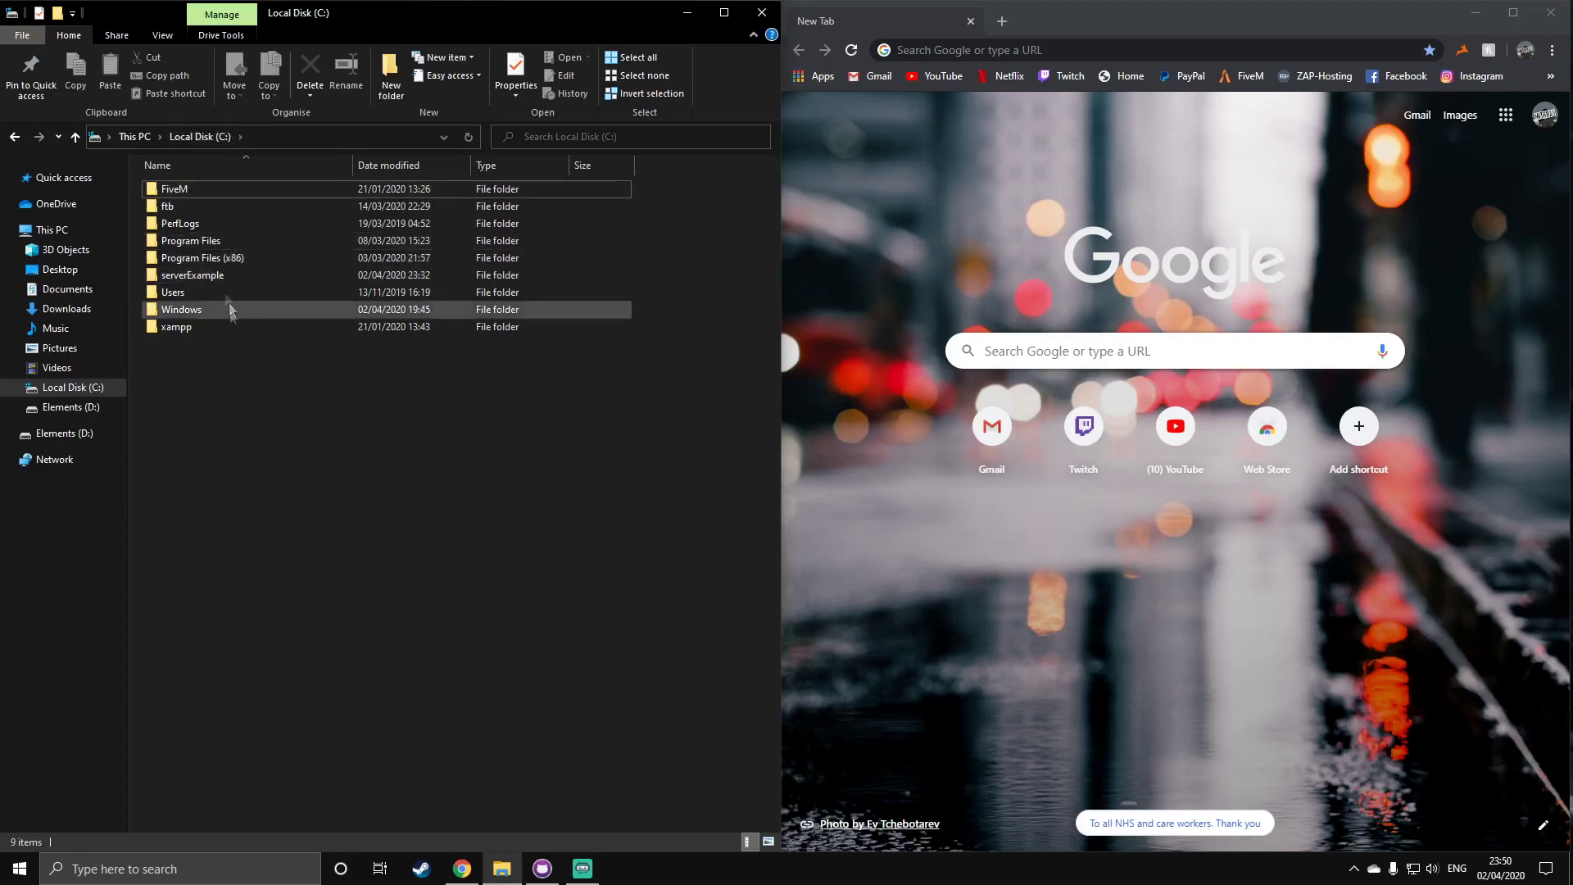
{"action": "right_click", "coordinate": [220, 367]}
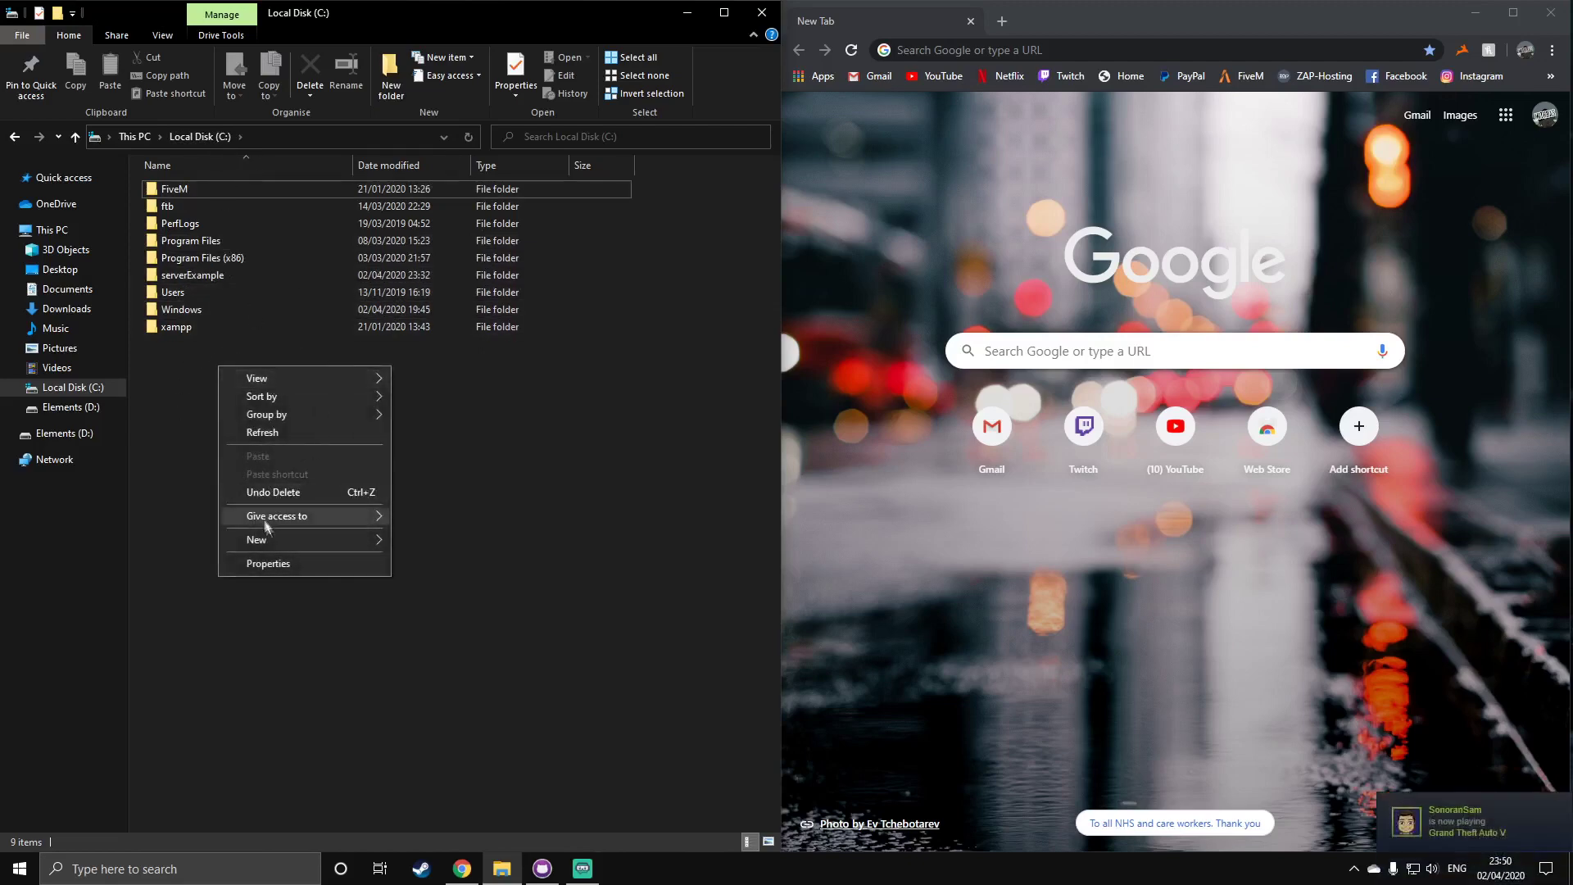
{"action": "mouse_move", "coordinate": [272, 536]}
{"action": "left_click", "coordinate": [432, 542]}
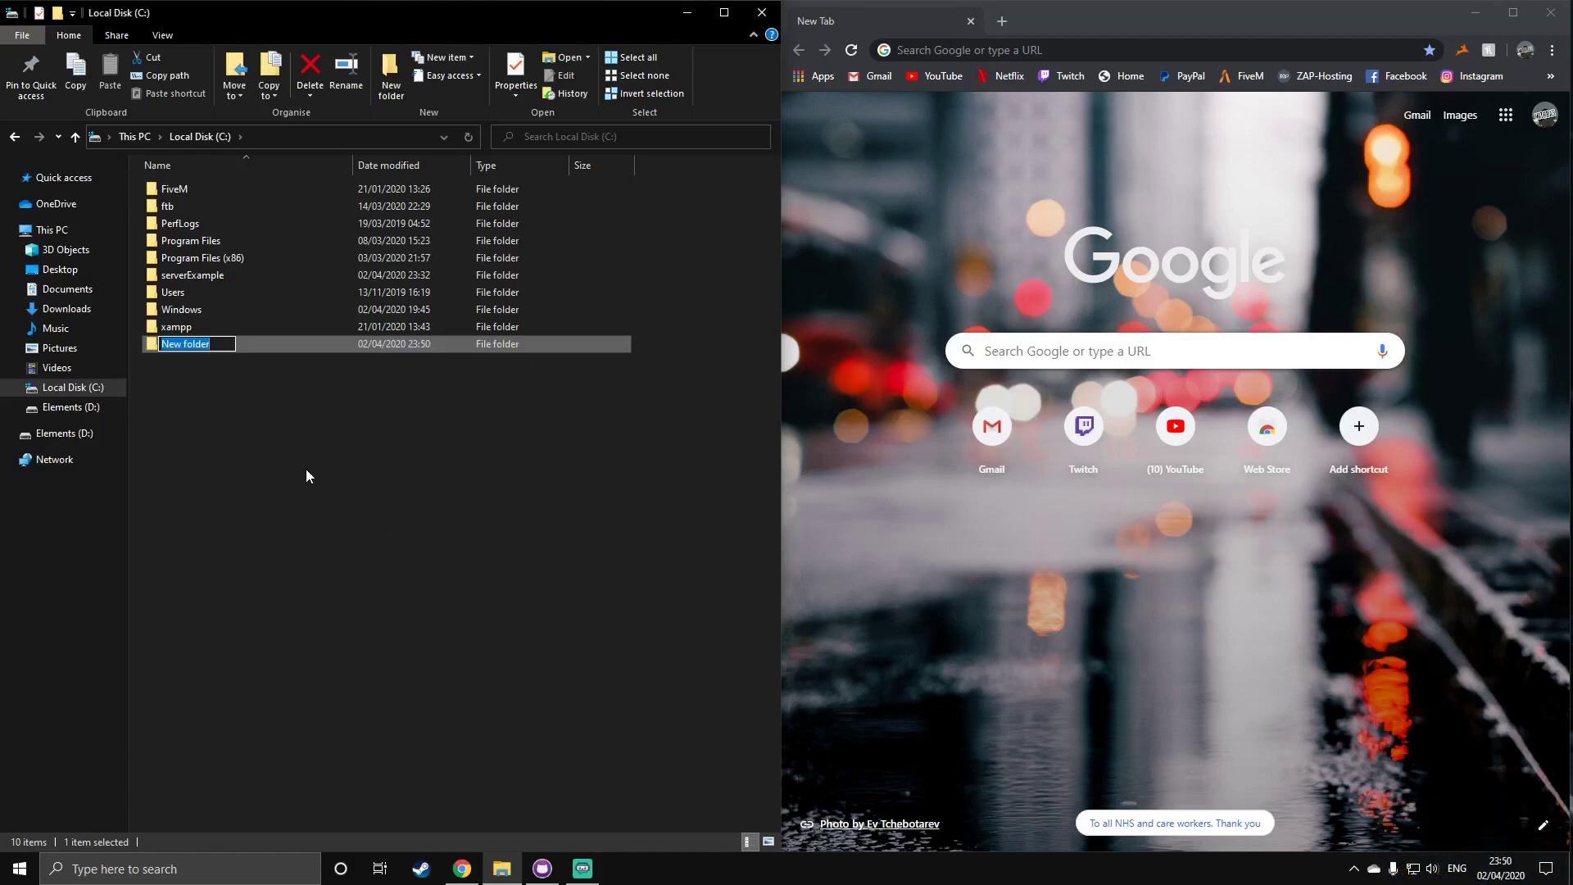
{"action": "type", "text": "testServer"}
{"action": "key", "text": "Return"}
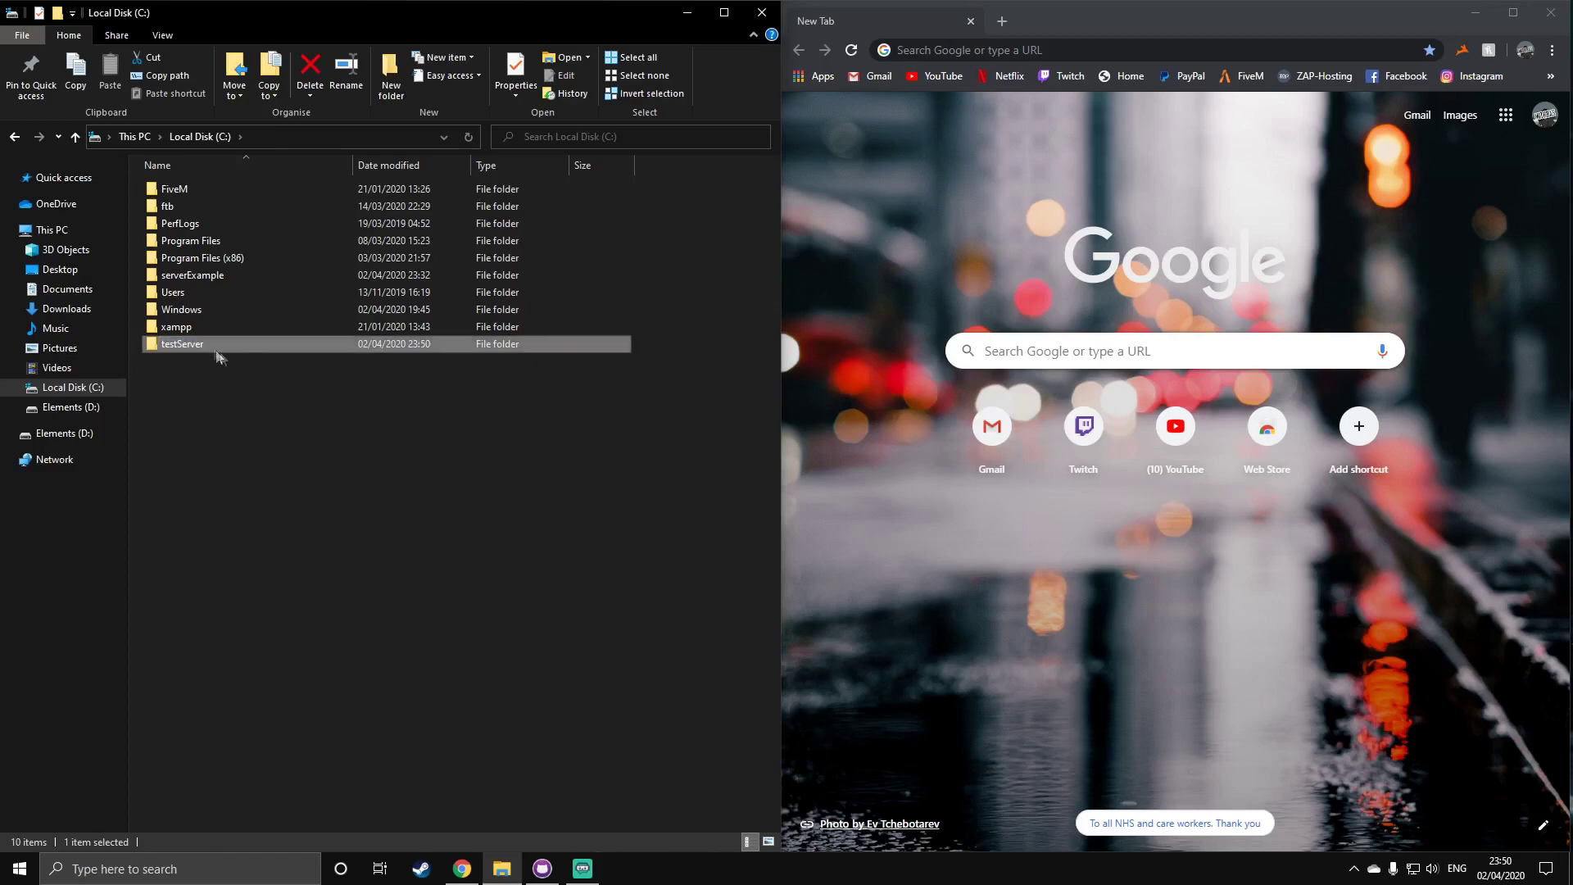
{"action": "double_click", "coordinate": [182, 344]}
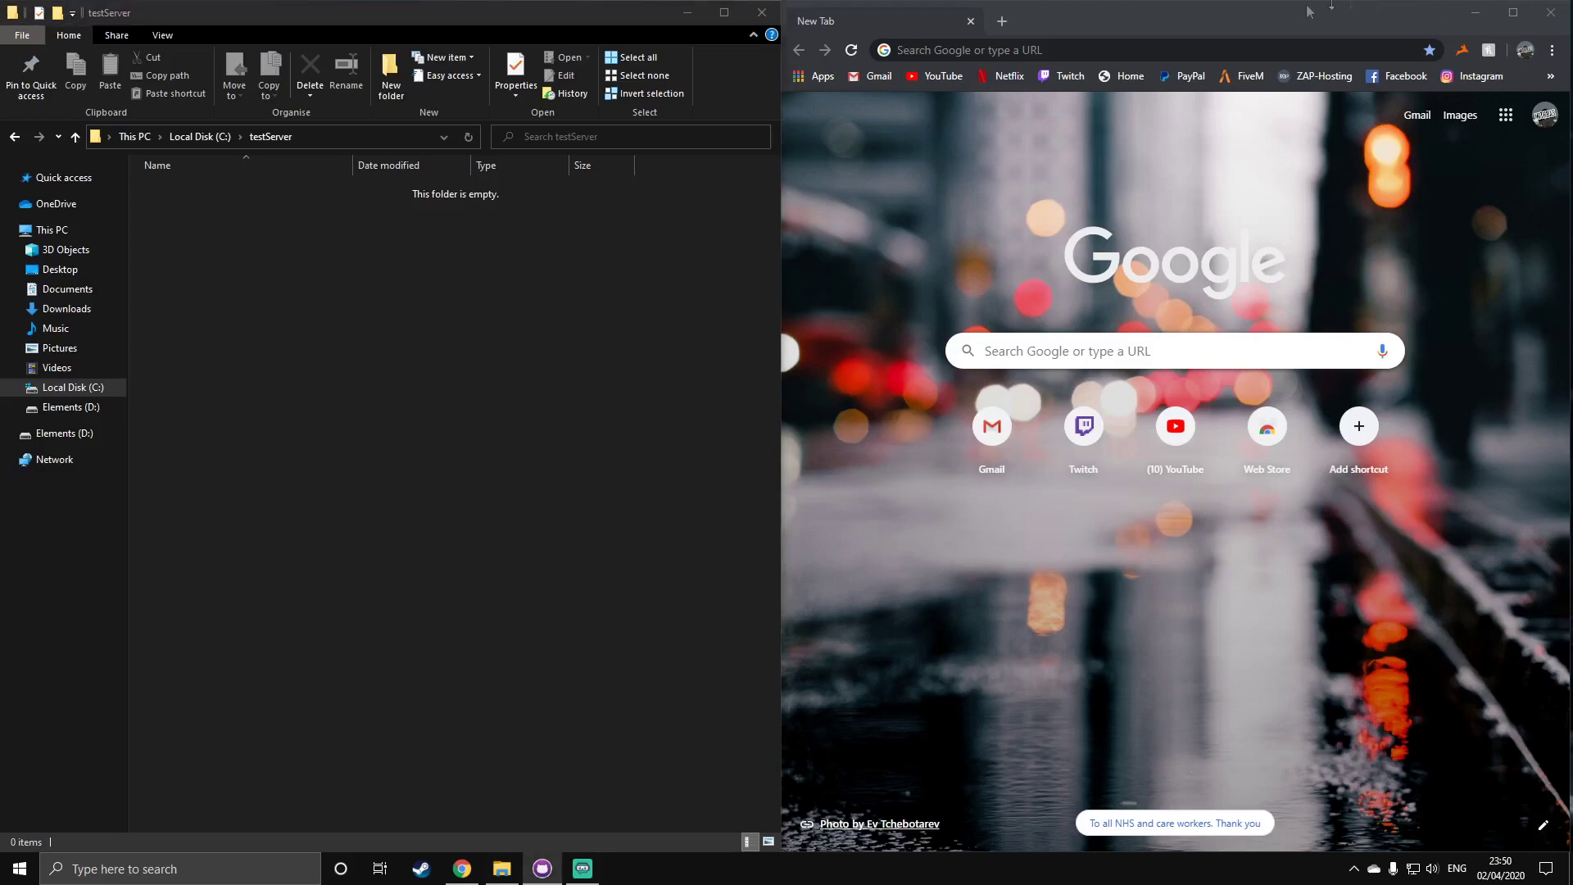
Download the latest recommended server build (2315) from runtime.fivem.net/artifacts/fivem/build_server_windows/master/ and place the zip in testServer
{"action": "left_click", "coordinate": [1158, 50]}
{"action": "type", "text": "https://runtime.fivem.net/artifacts/fivem/build_server_windows/master/"}
{"action": "key", "text": "Return"}
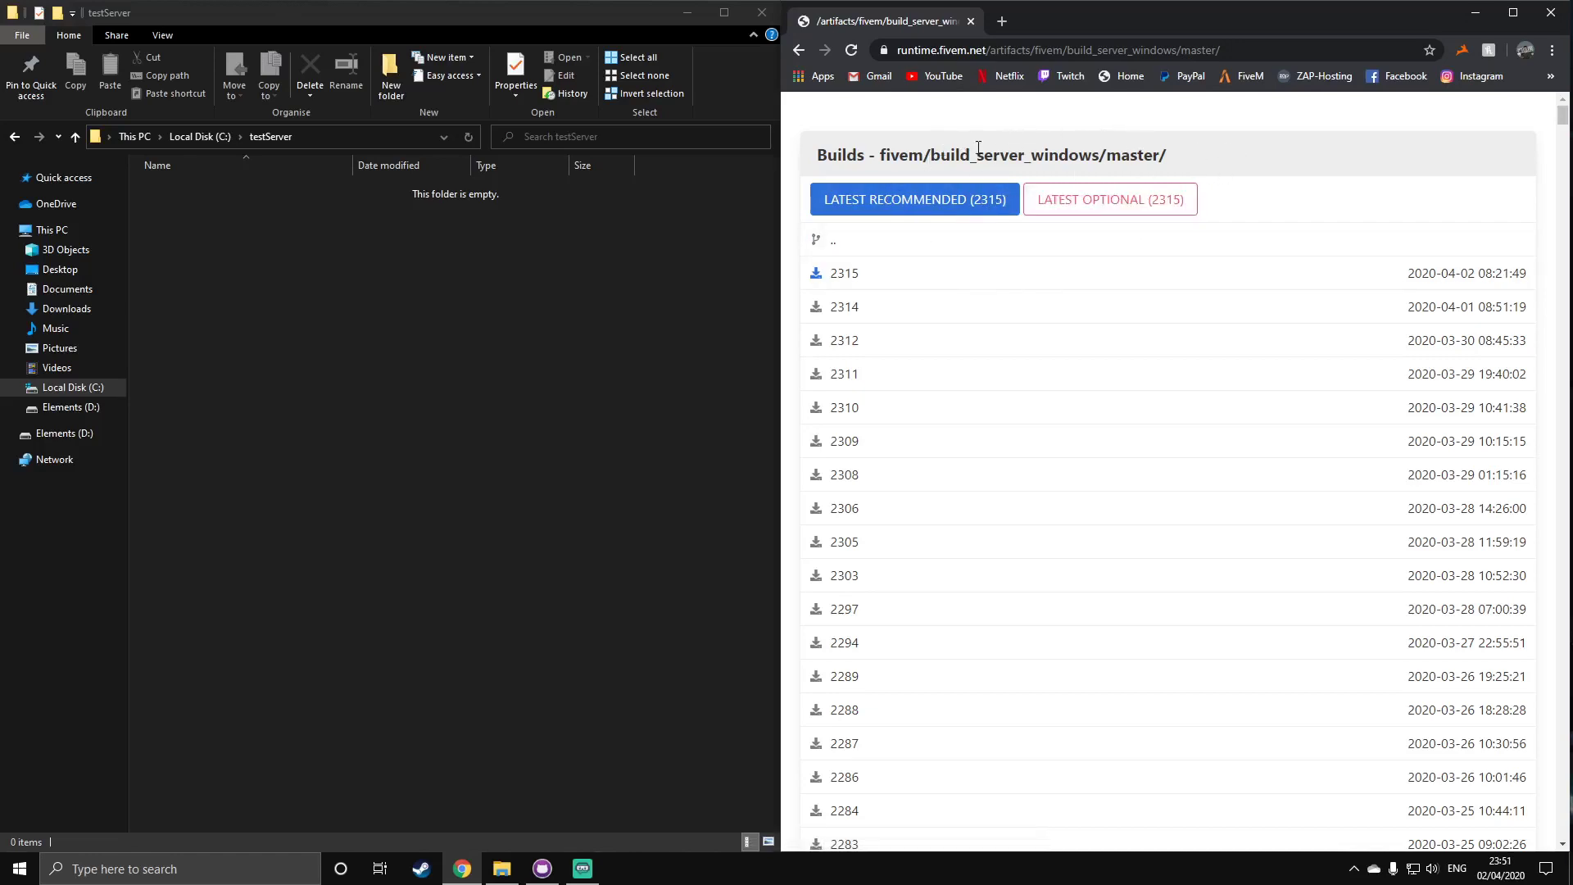
{"action": "left_click", "coordinate": [885, 209]}
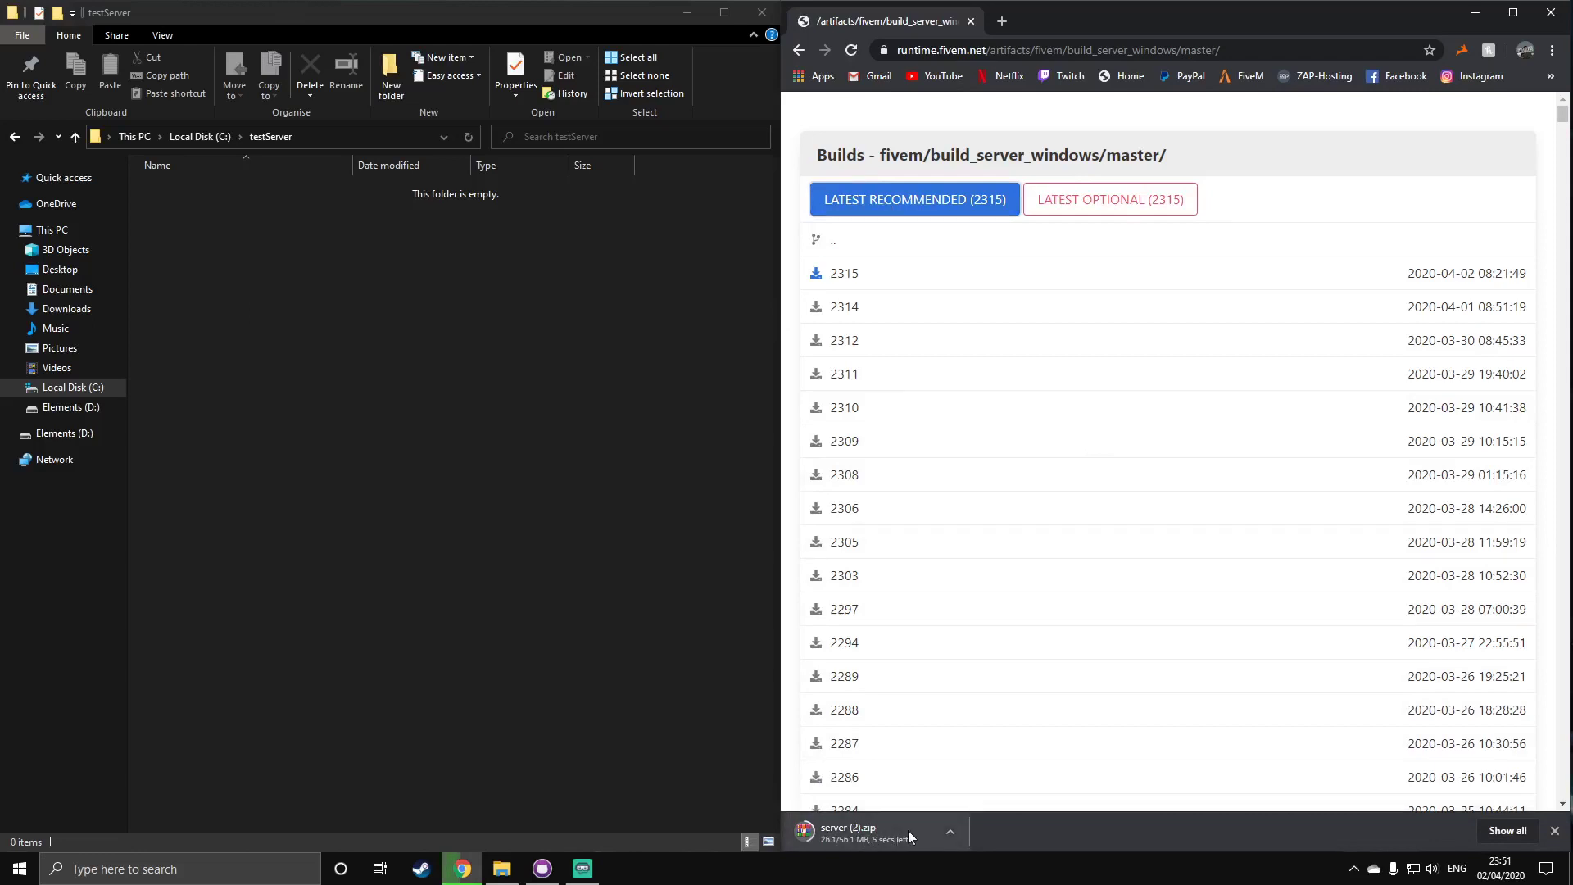
{"action": "left_click_drag", "start_coordinate": [867, 834], "coordinate": [264, 262]}
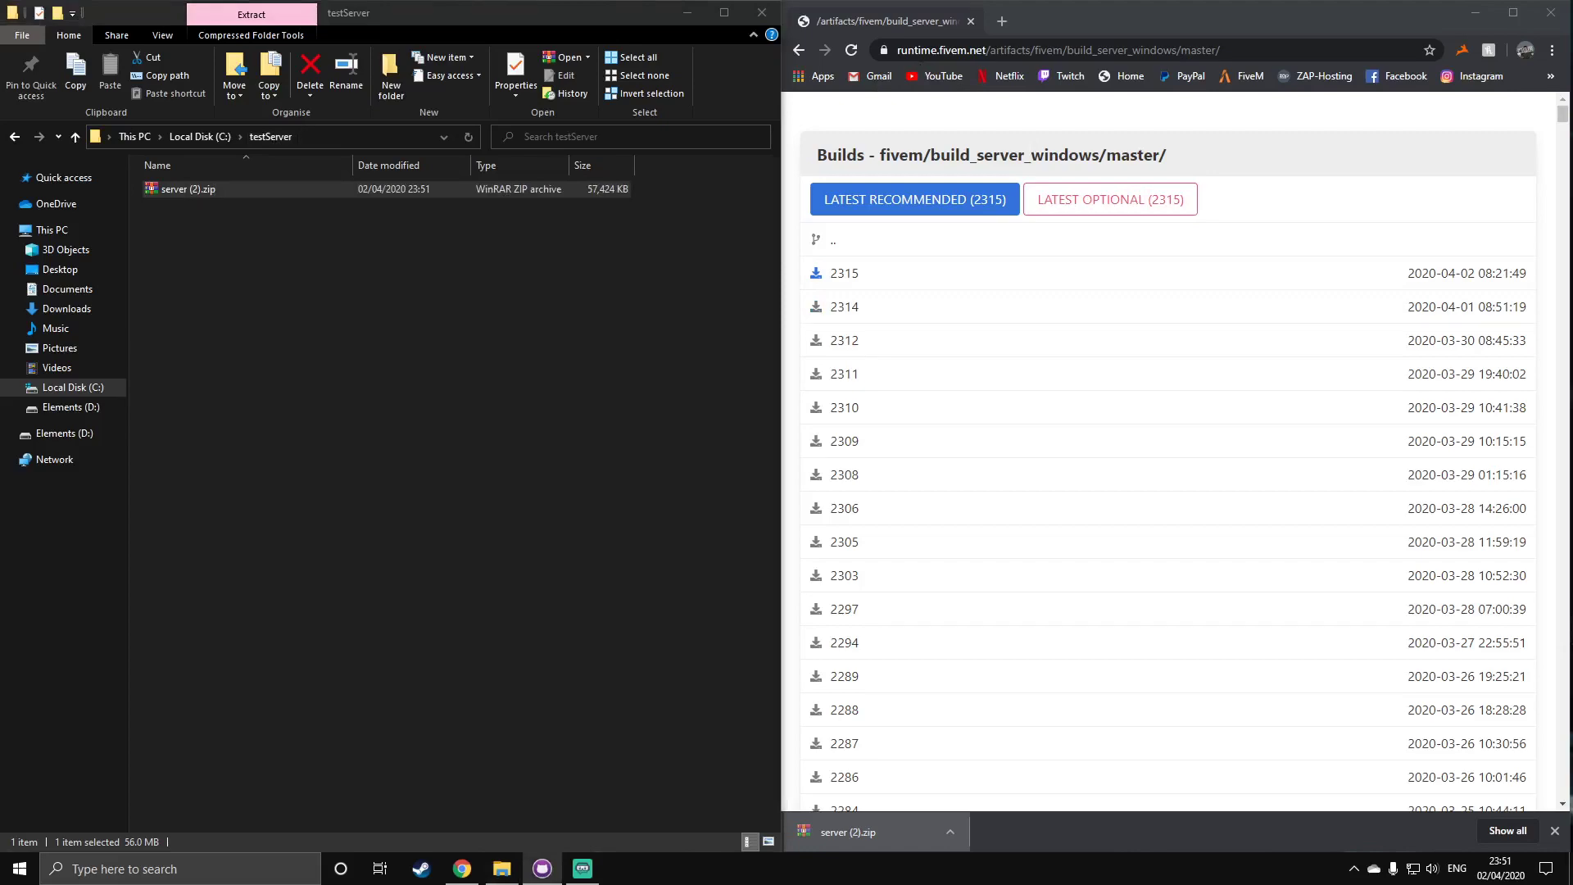
Download the repository at github.com/citizenfx/cfx-server-data as a ZIP in a new tab and place it in testServer
{"action": "left_click", "coordinate": [1006, 19]}
{"action": "type", "text": "https://github.com/citizenfx/cfx-server-data"}
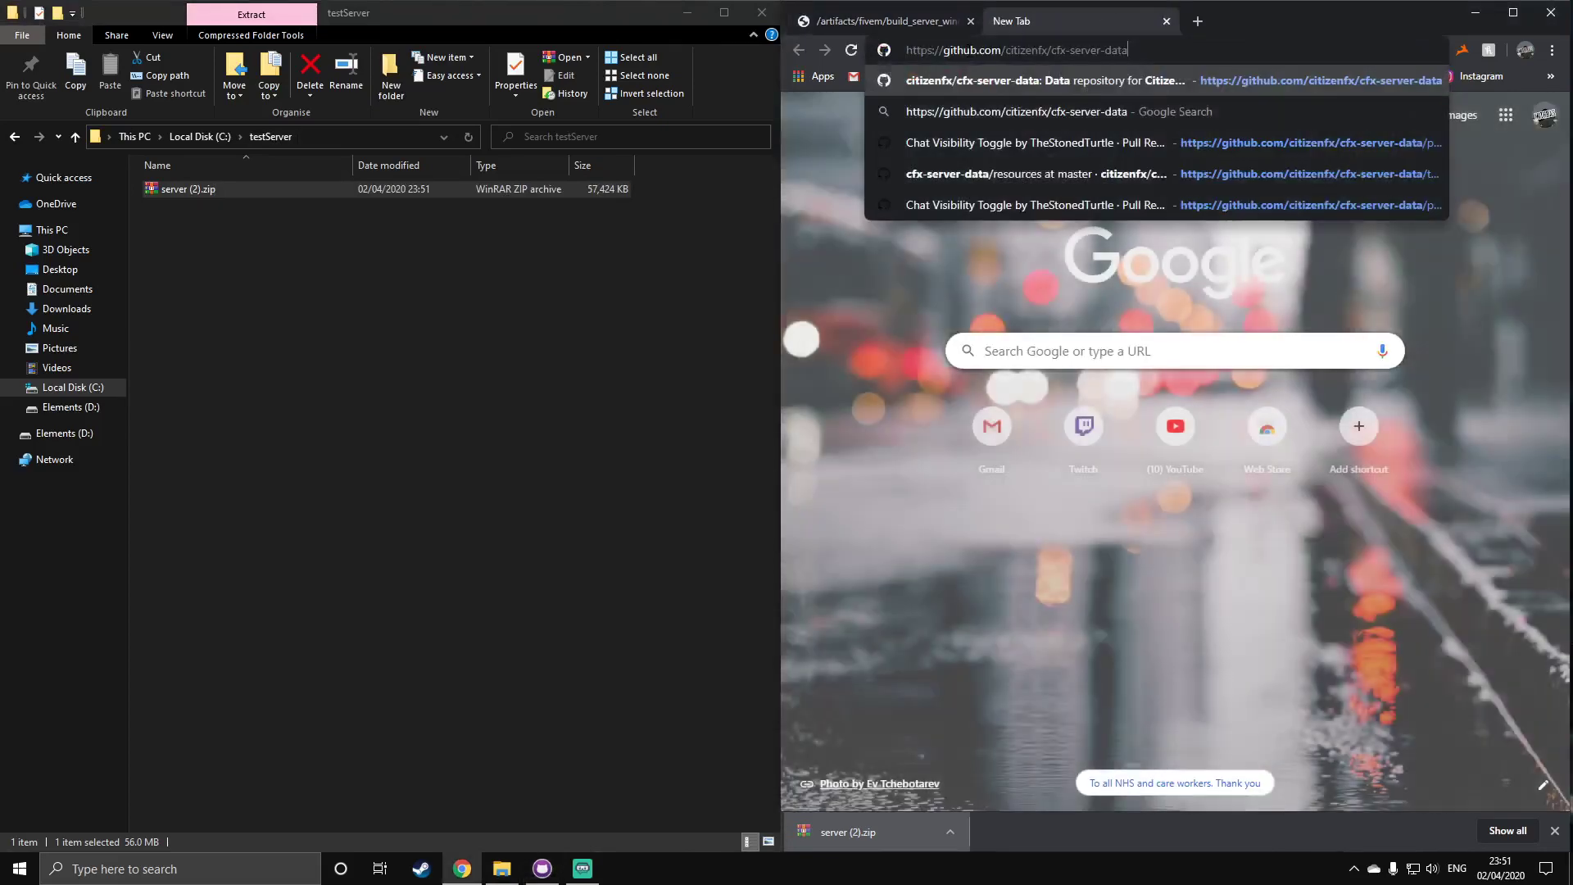
{"action": "key", "text": "Return"}
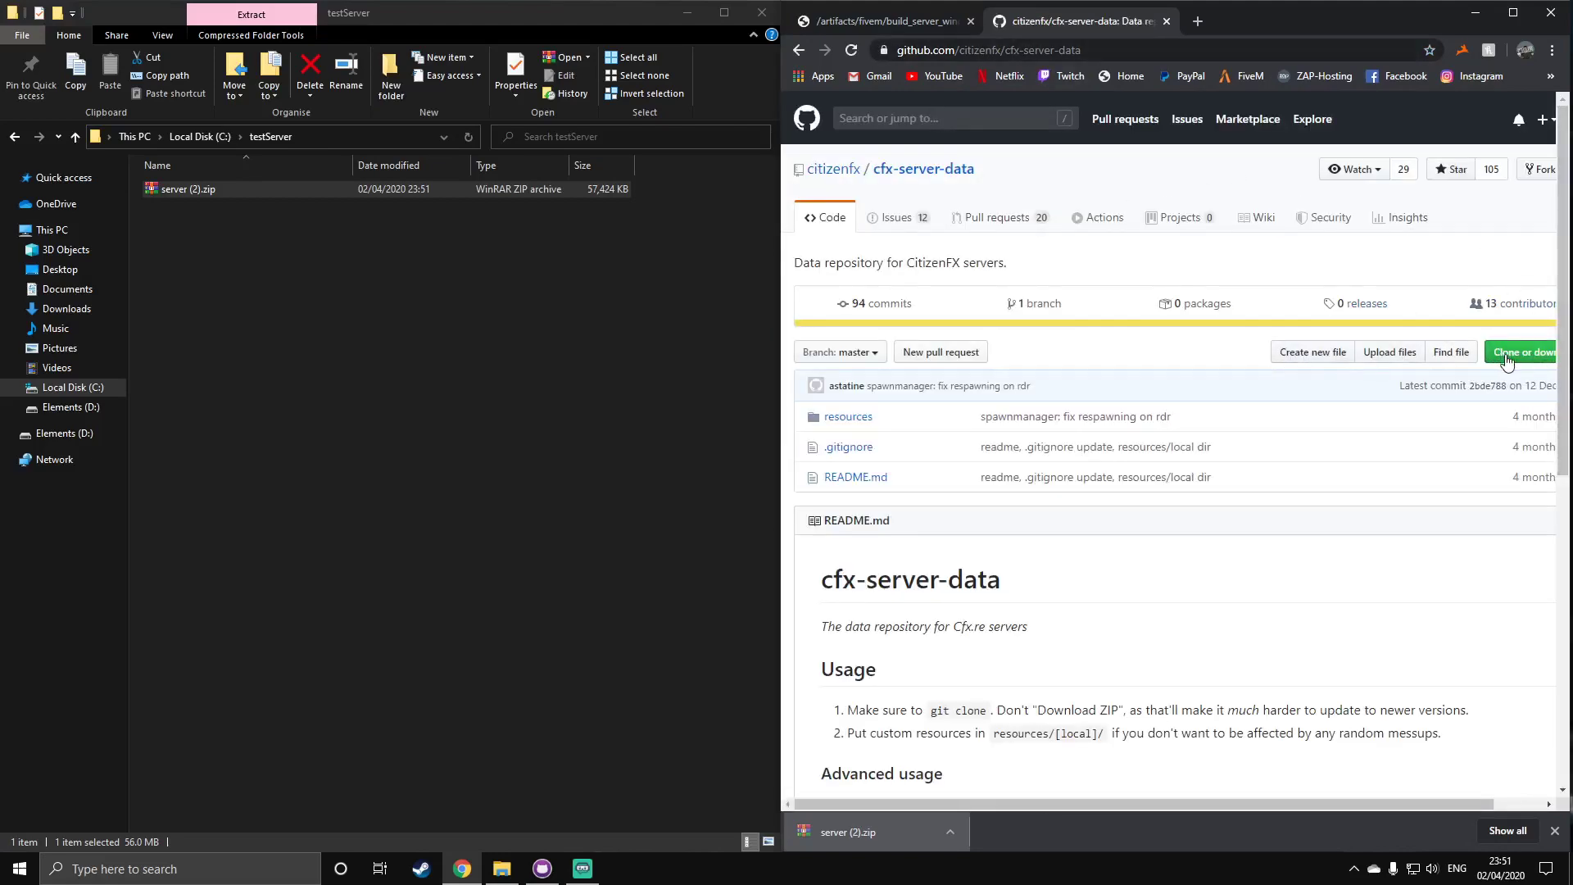
{"action": "left_click", "coordinate": [1508, 361]}
{"action": "left_click", "coordinate": [1506, 489]}
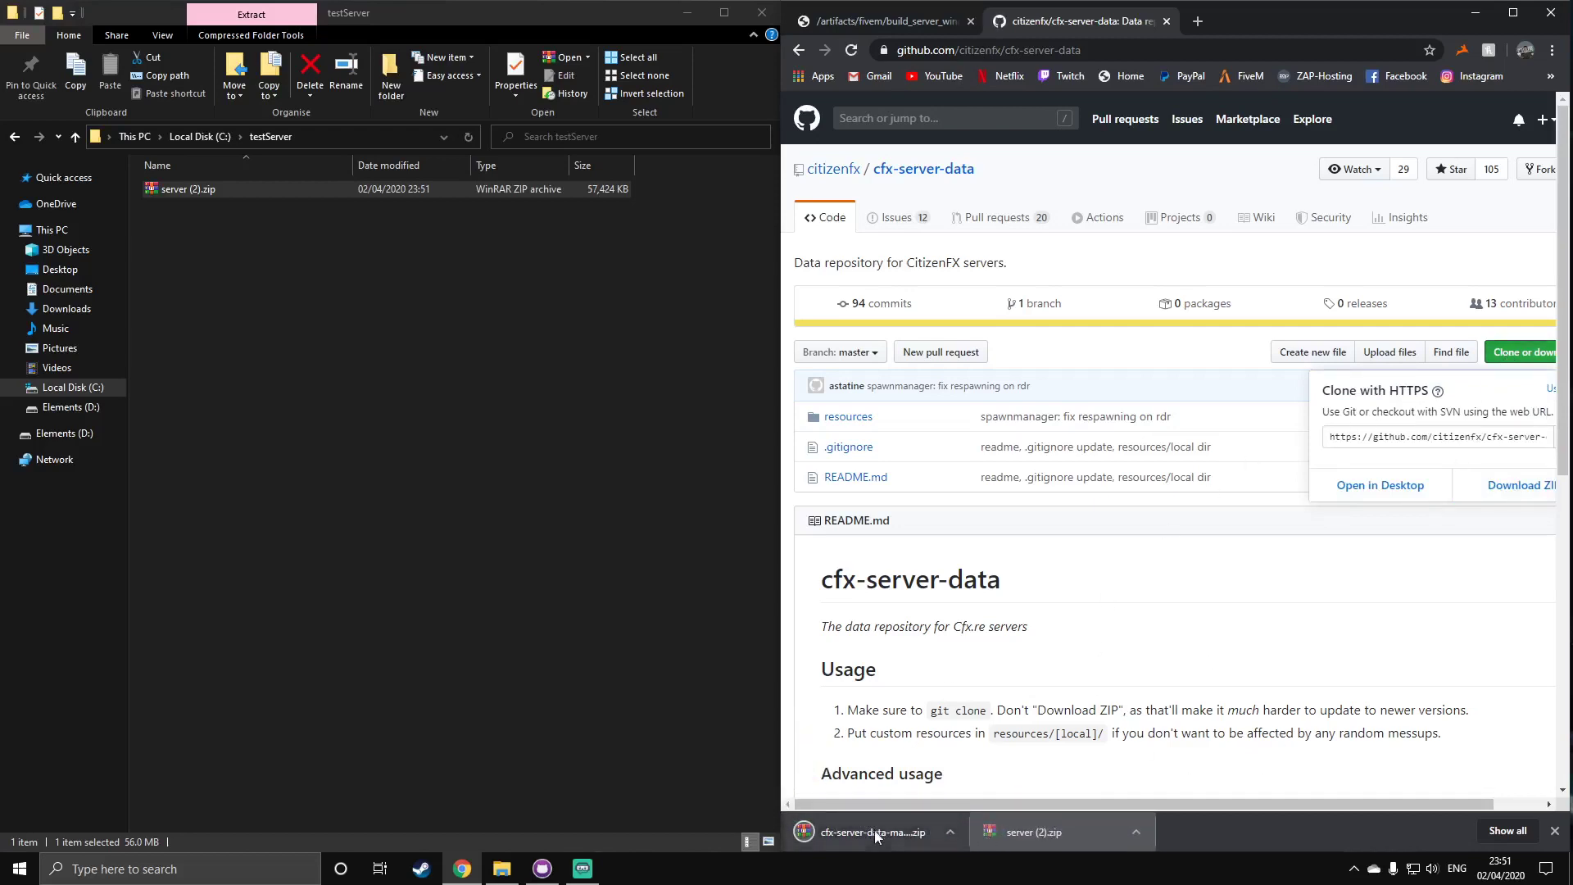
{"action": "left_click_drag", "start_coordinate": [872, 831], "coordinate": [338, 288]}
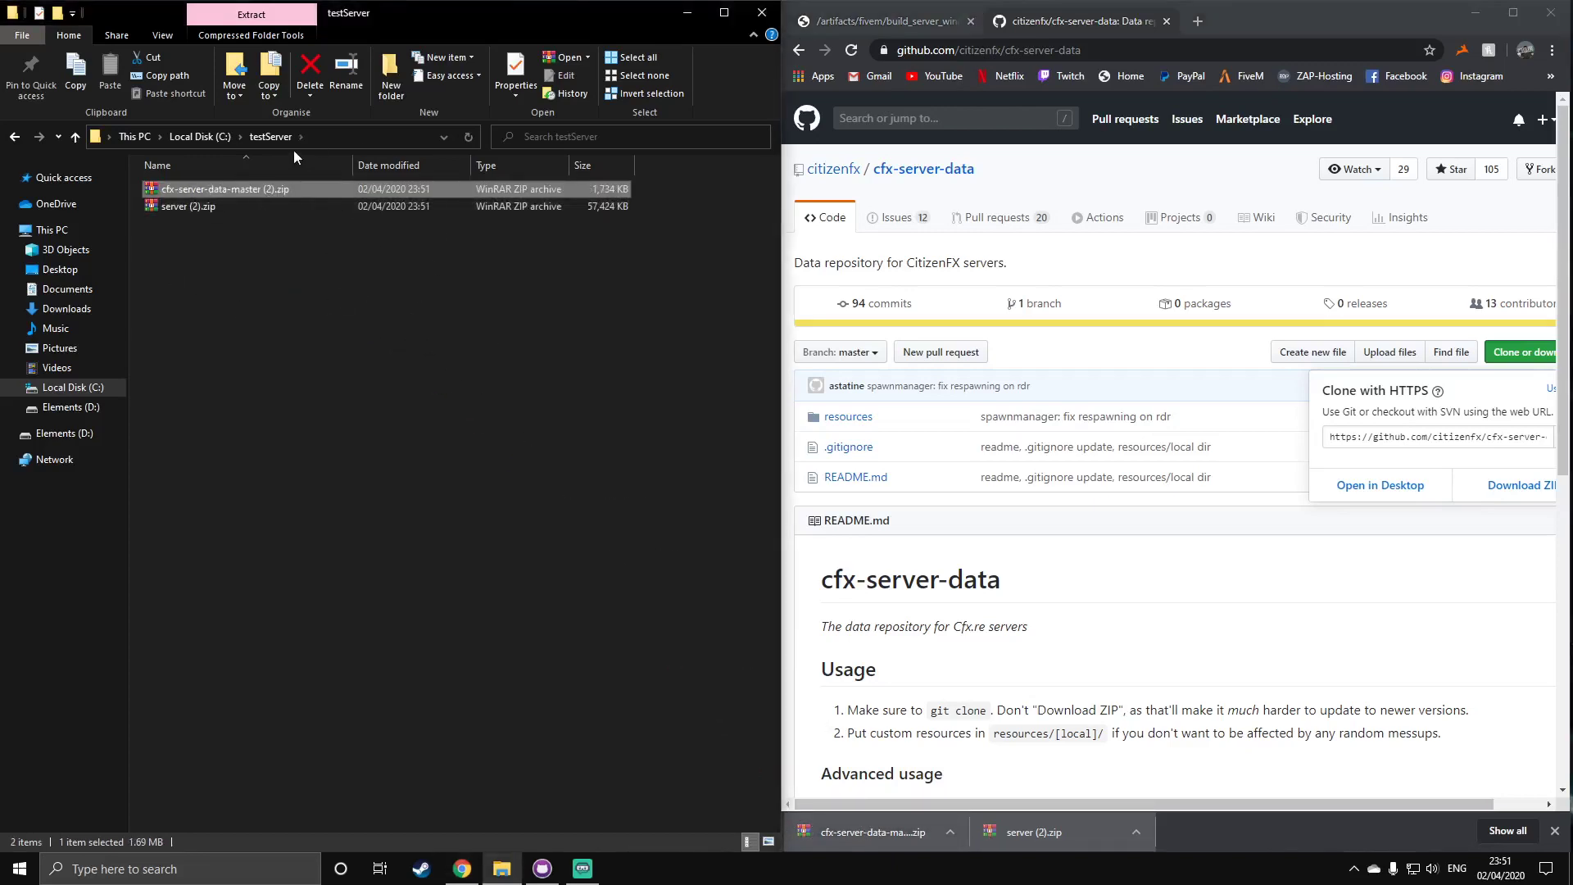
Extract server (2).zip into its own folder and rename that folder server
{"action": "right_click", "coordinate": [185, 208]}
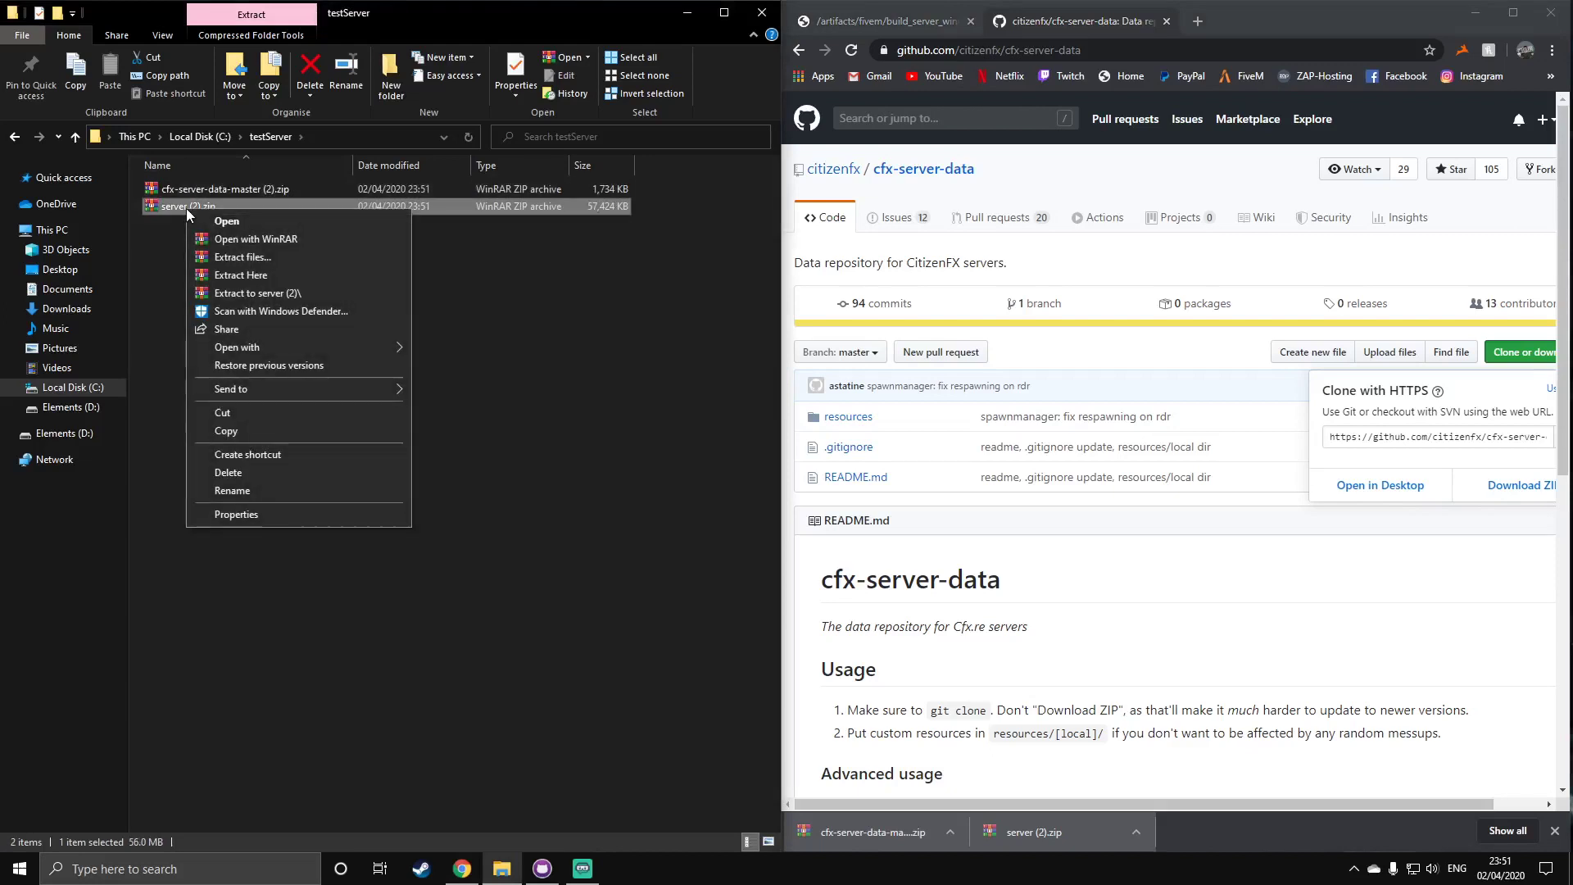
{"action": "left_click", "coordinate": [254, 293]}
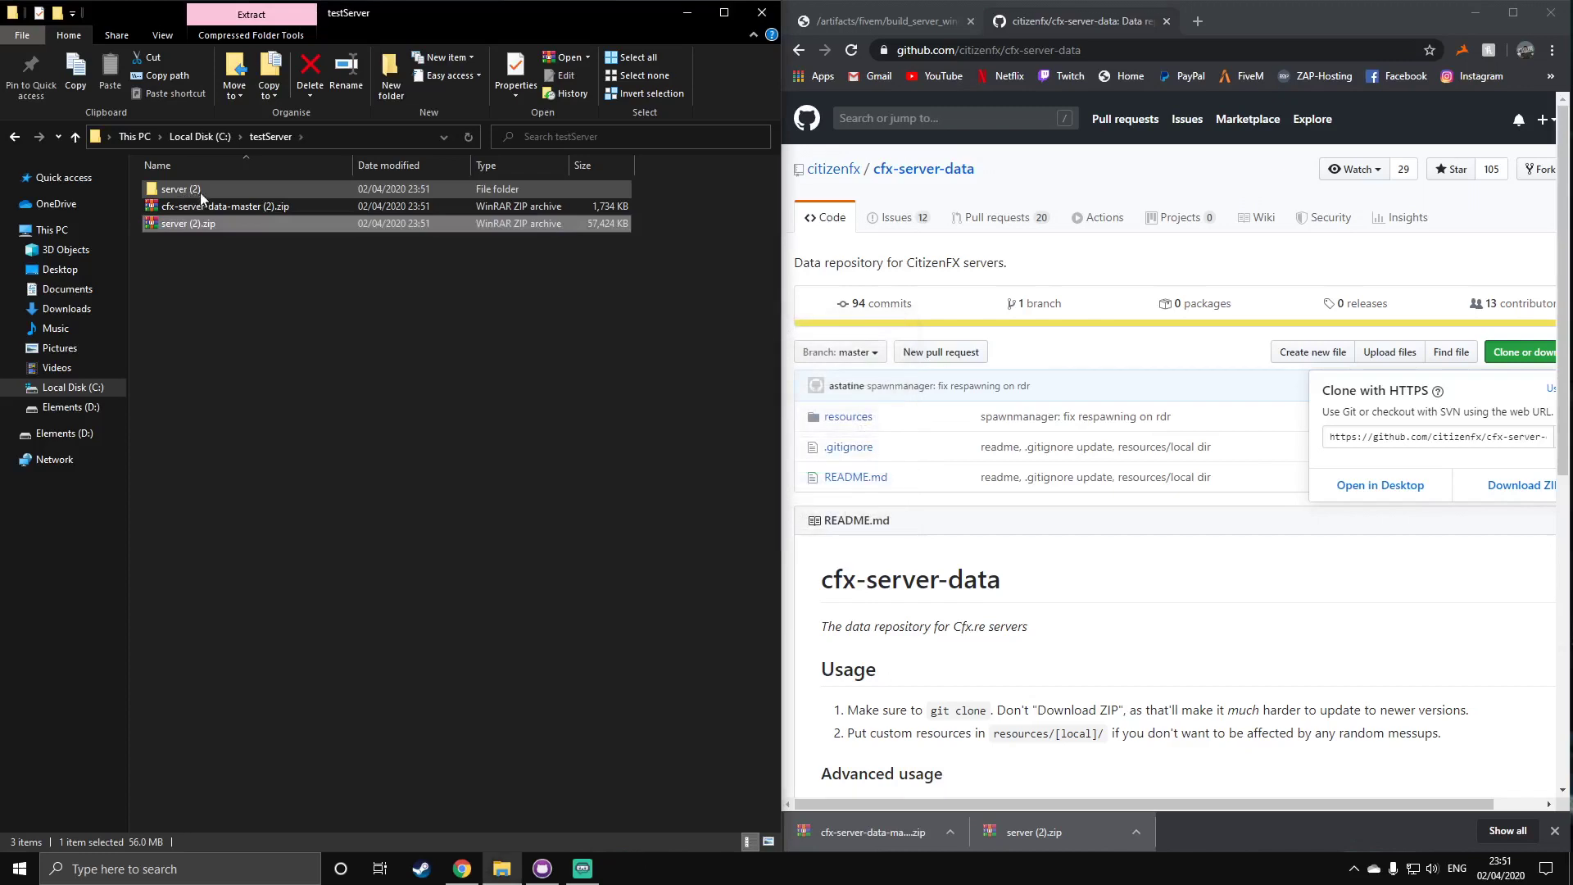
{"action": "left_click", "coordinate": [200, 190]}
{"action": "right_click", "coordinate": [200, 190]}
{"action": "left_click", "coordinate": [404, 534]}
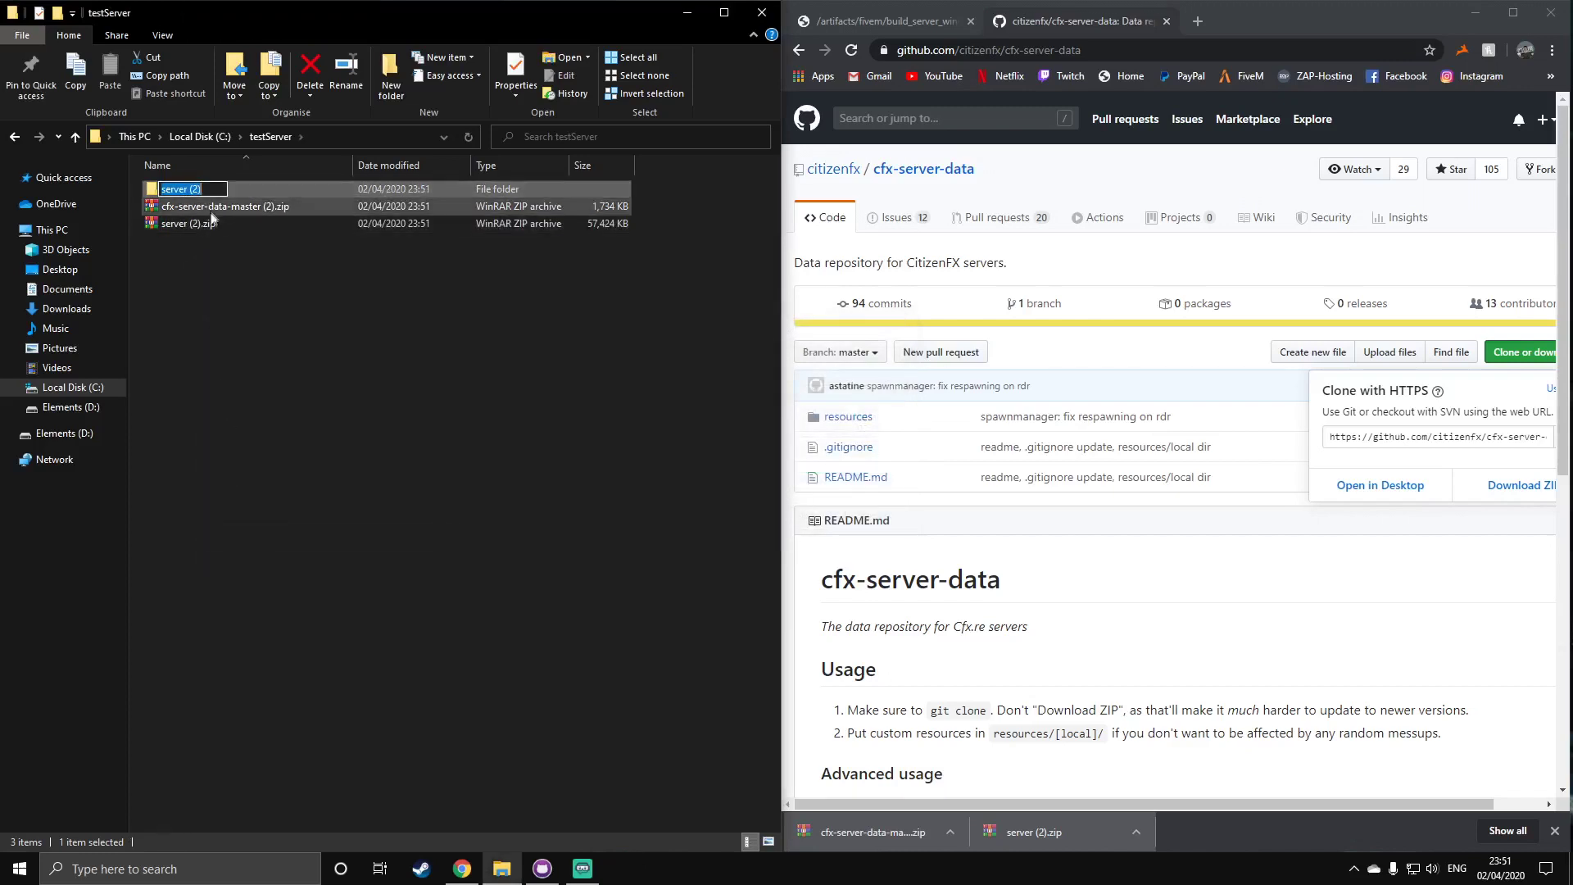
{"action": "key", "text": "BackSpace"}
{"action": "key", "text": "BackSpace"}
{"action": "key", "text": "BackSpace"}
{"action": "key", "text": "BackSpace"}
{"action": "key", "text": "Return"}
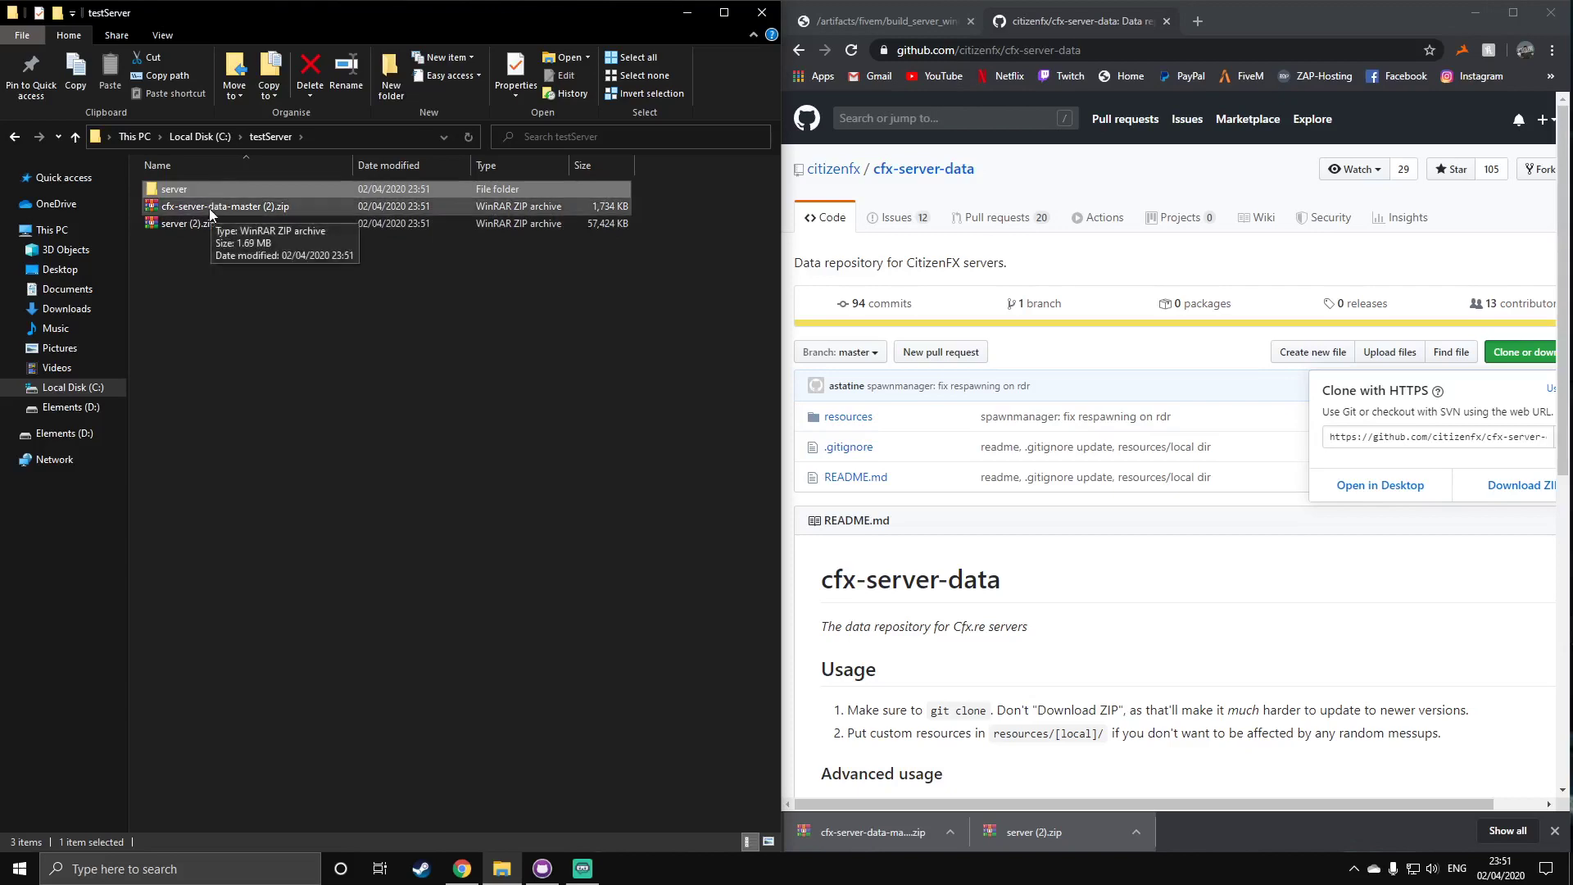
Extract cfx-server-data-master (2).zip into its own folder and rename that folder cfx-server-data
{"action": "right_click", "coordinate": [210, 208]}
{"action": "left_click", "coordinate": [275, 293]}
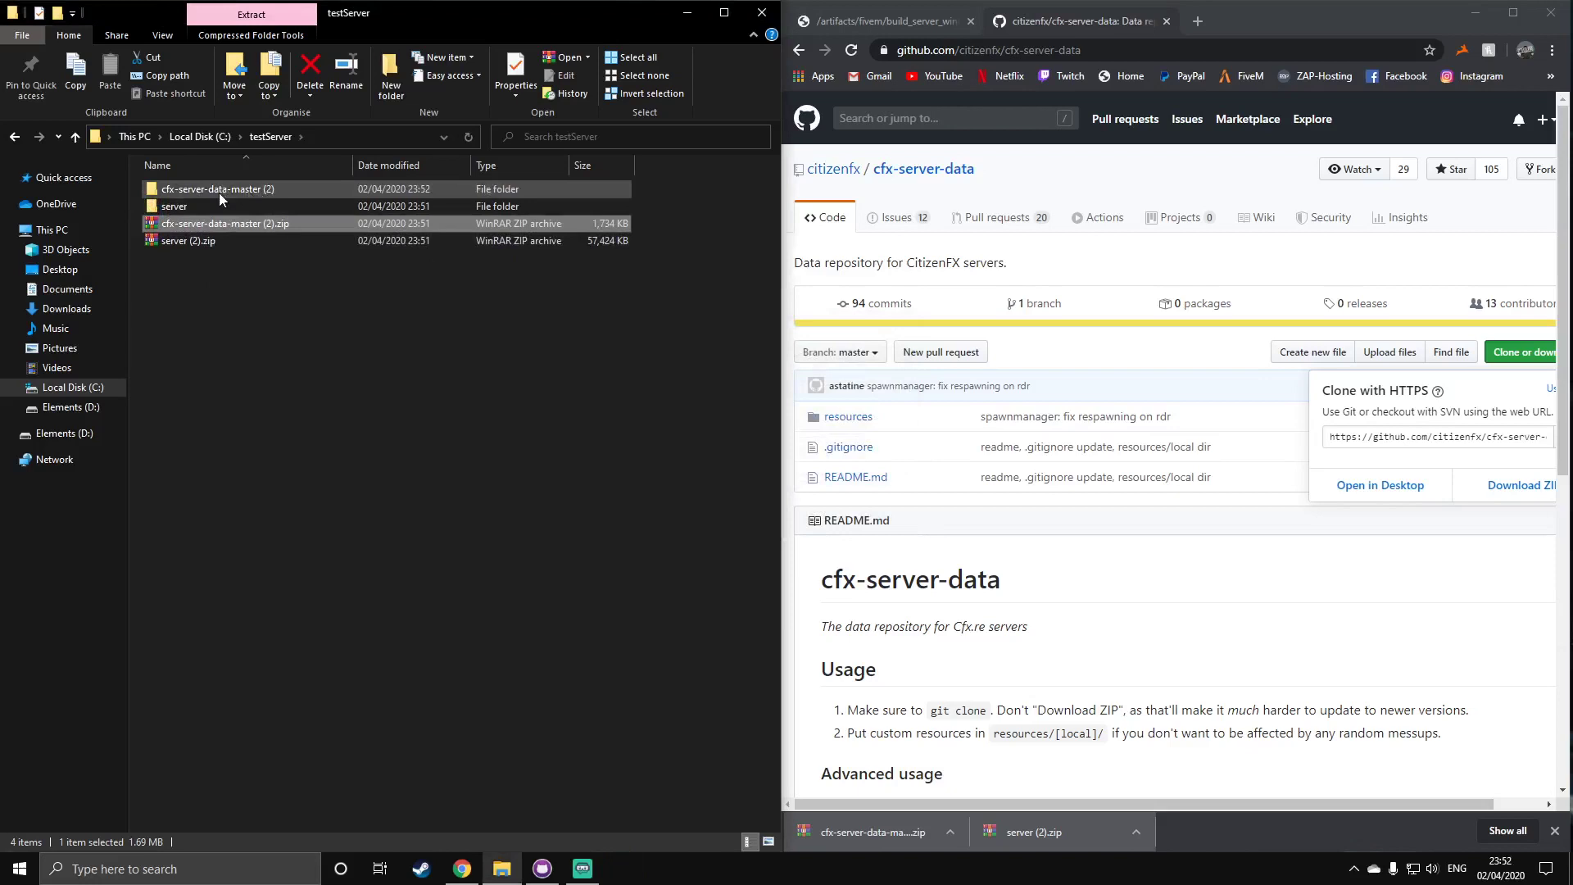
{"action": "right_click", "coordinate": [257, 192]}
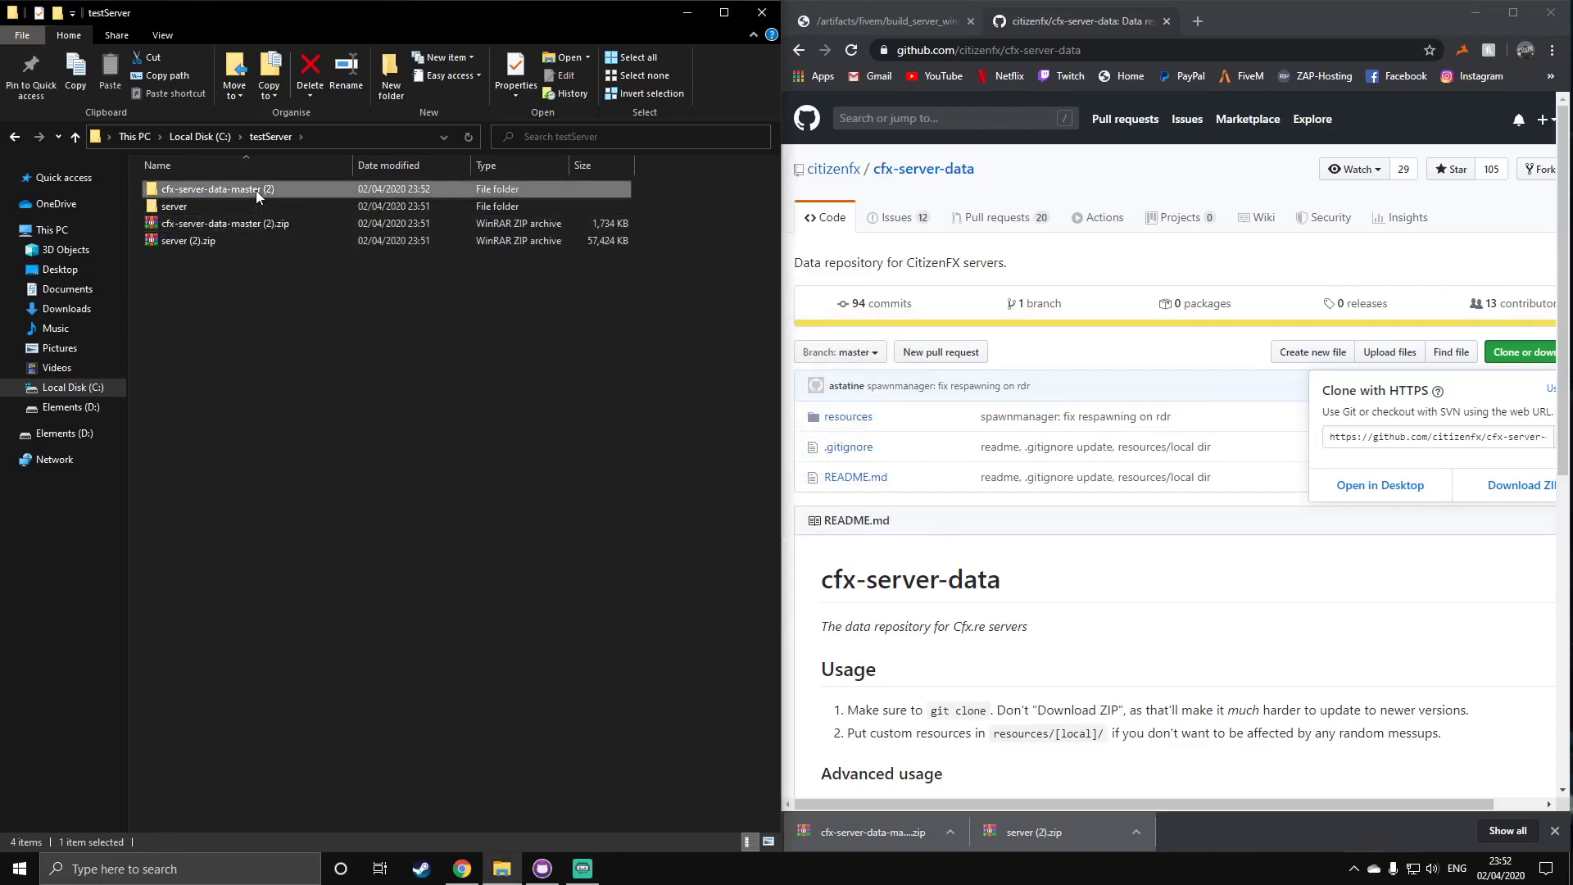
{"action": "left_click", "coordinate": [302, 532]}
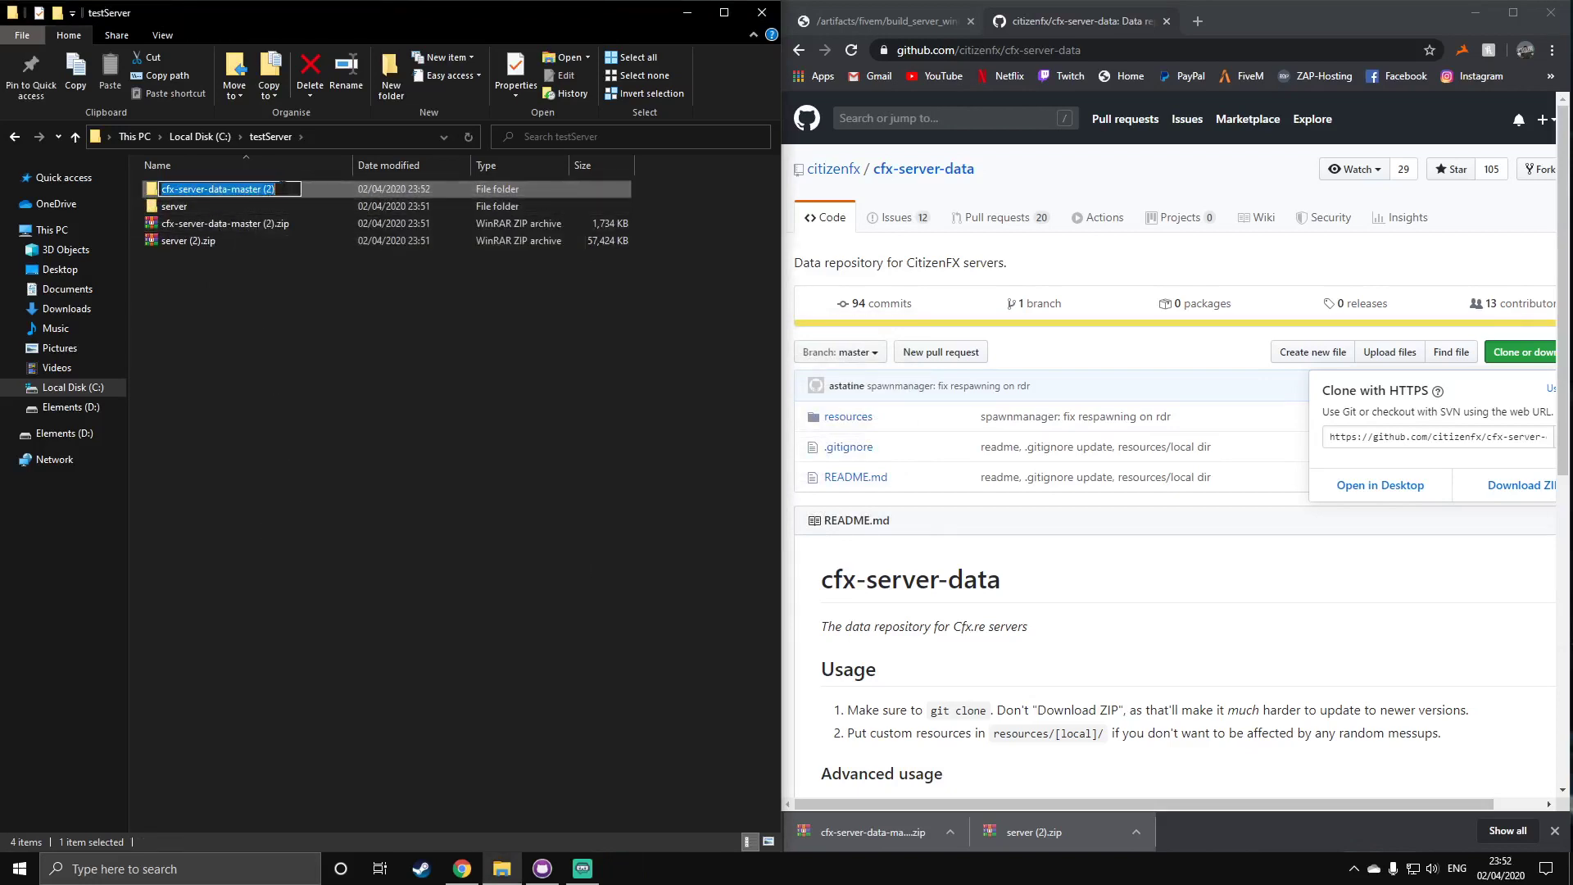
{"action": "key", "text": "End"}
{"action": "key", "text": "shift+Left"}
{"action": "key", "text": "shift+Left"}
{"action": "key", "text": "shift+Left"}
{"action": "key", "text": "shift+Left"}
{"action": "key", "text": "shift+Left"}
{"action": "key", "text": "shift+Left"}
{"action": "key", "text": "shift+Left"}
{"action": "key", "text": "shift+Left"}
{"action": "key", "text": "shift+Left"}
{"action": "key", "text": "shift+Left"}
{"action": "key", "text": "shift+Left"}
{"action": "key", "text": "BackSpace"}
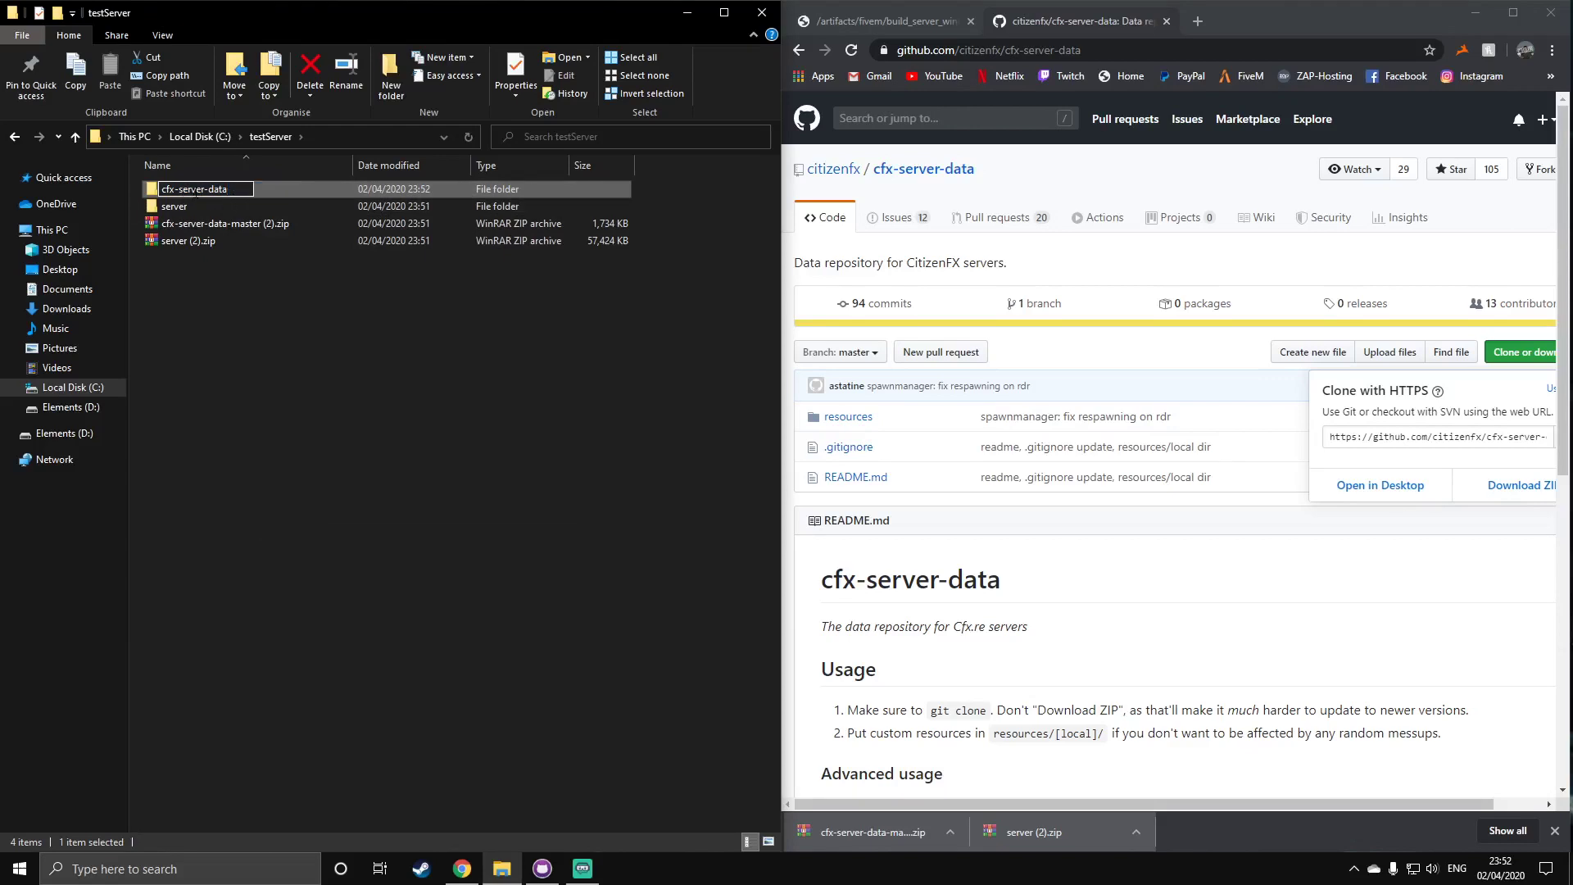
{"action": "key", "text": "Return"}
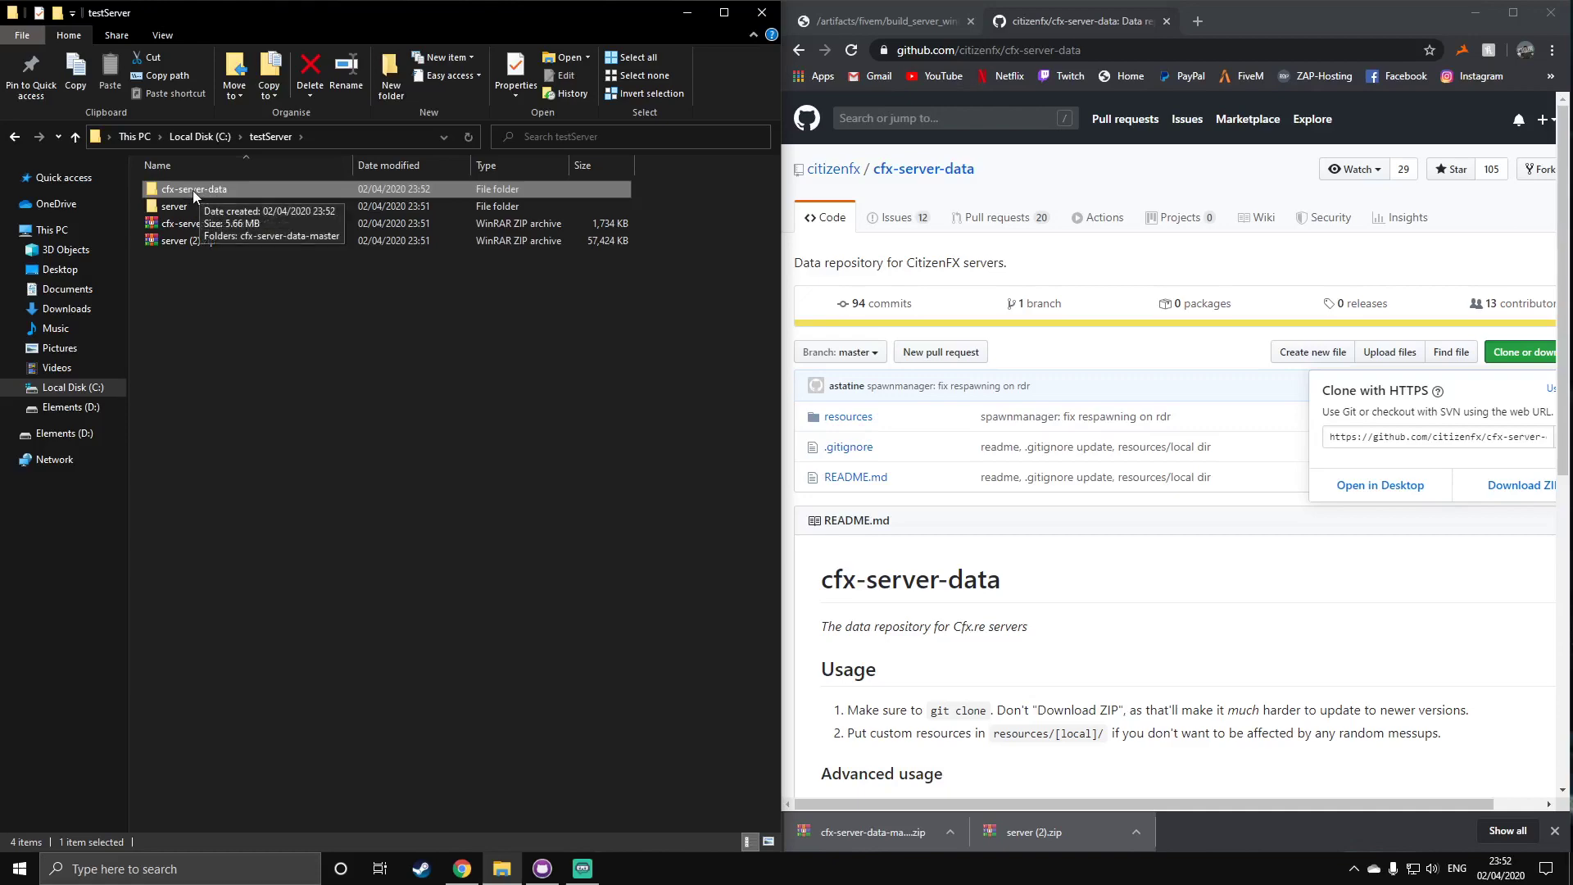
Move the cfx-server-data folder into the server folder and look through the server folder's files
{"action": "left_click_drag", "start_coordinate": [193, 190], "coordinate": [194, 204]}
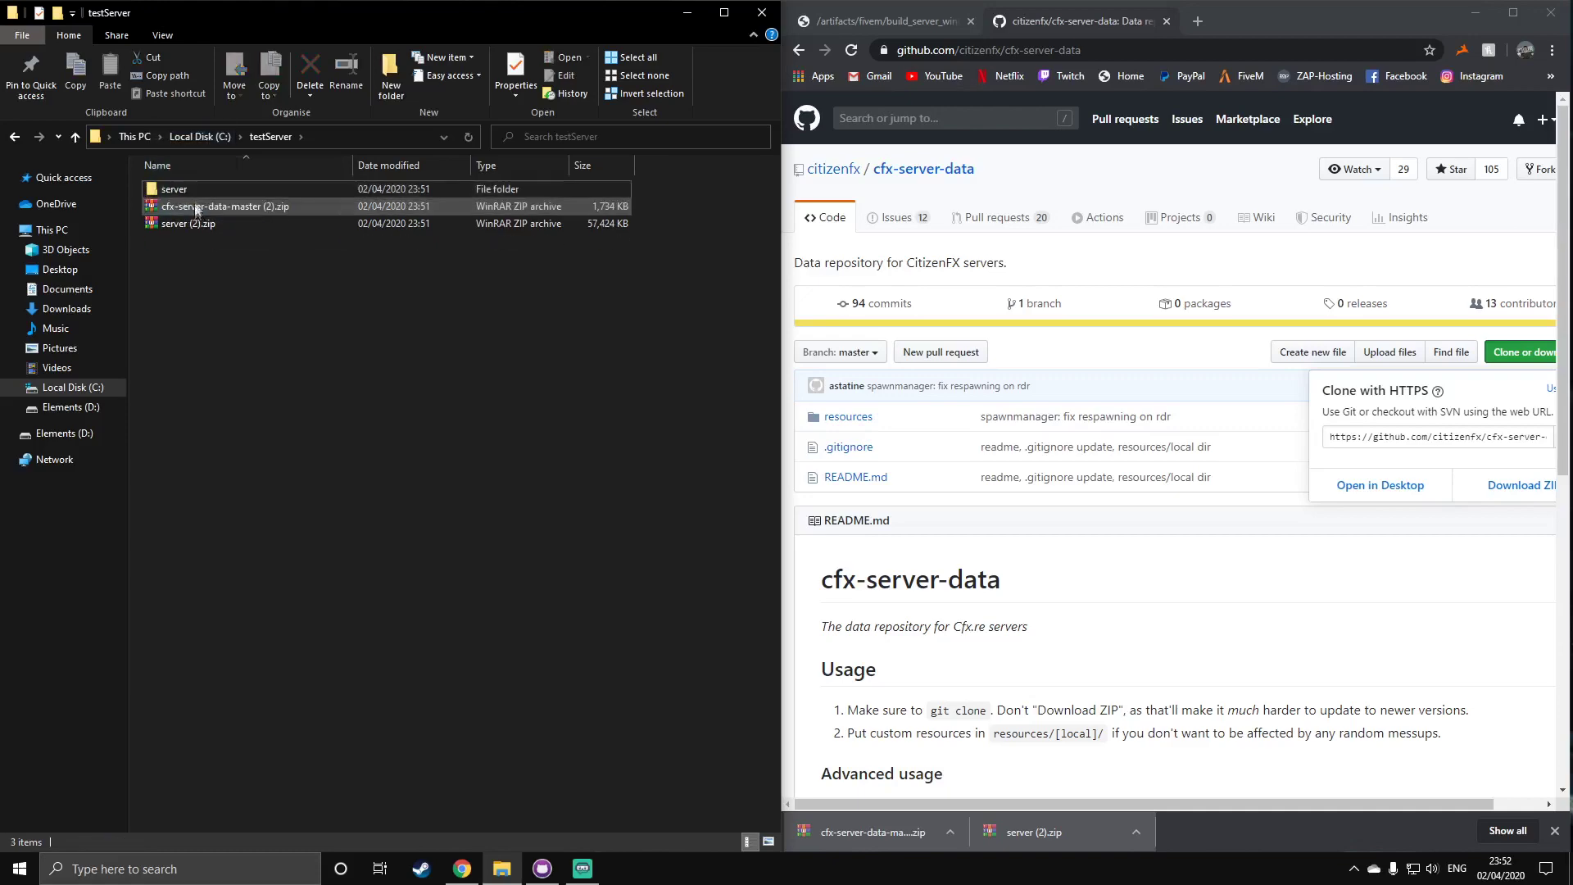
{"action": "double_click", "coordinate": [194, 189]}
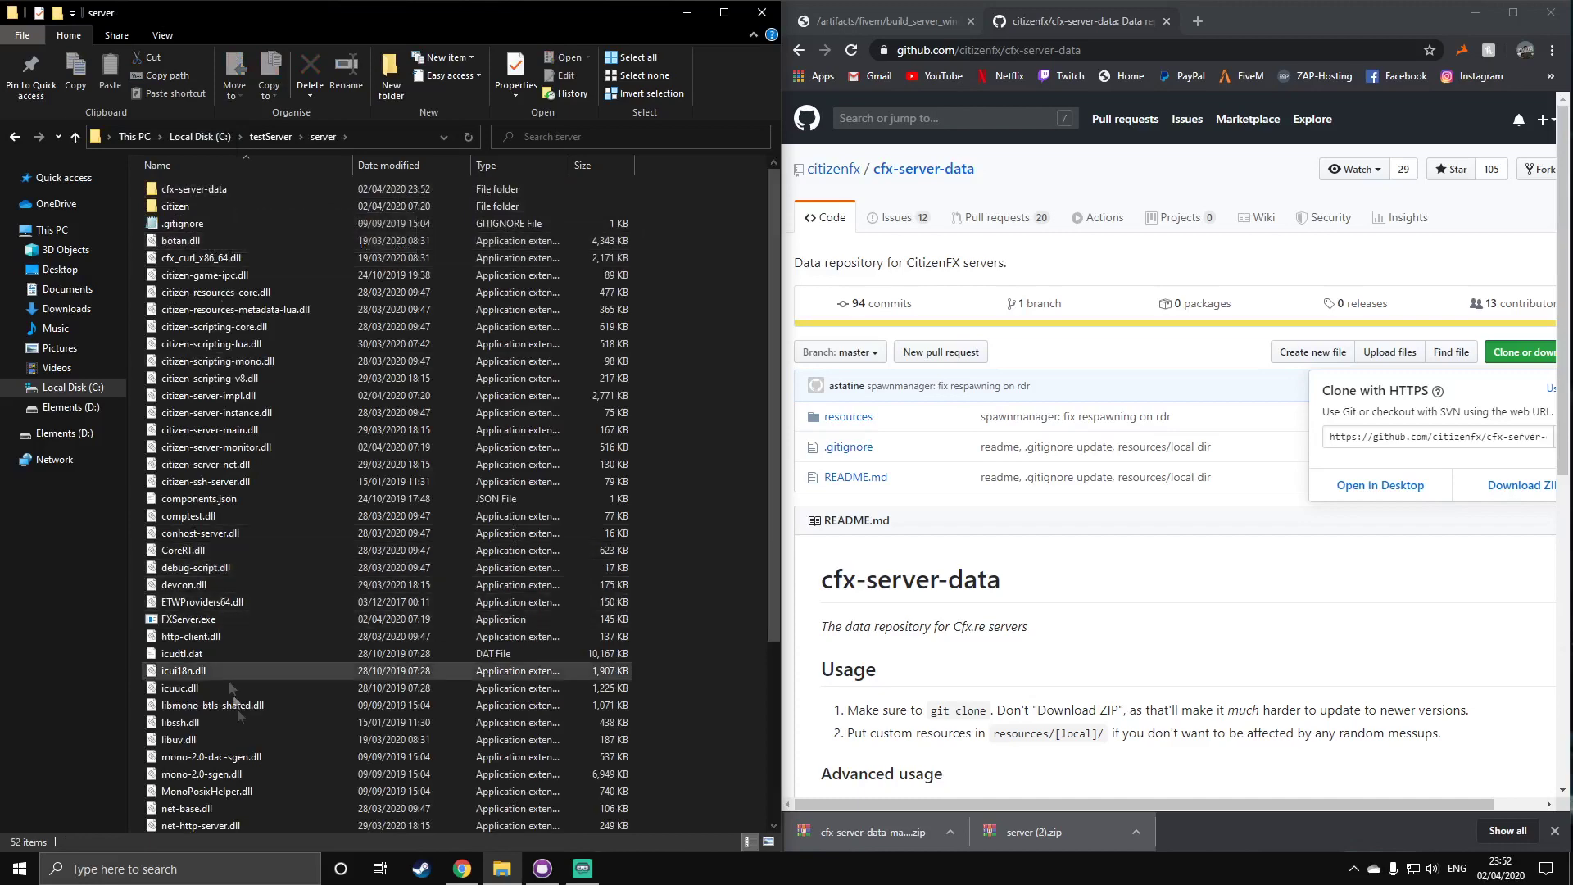
{"action": "scroll", "coordinate": [285, 589], "scroll_direction": "down", "scroll_amount": 5}
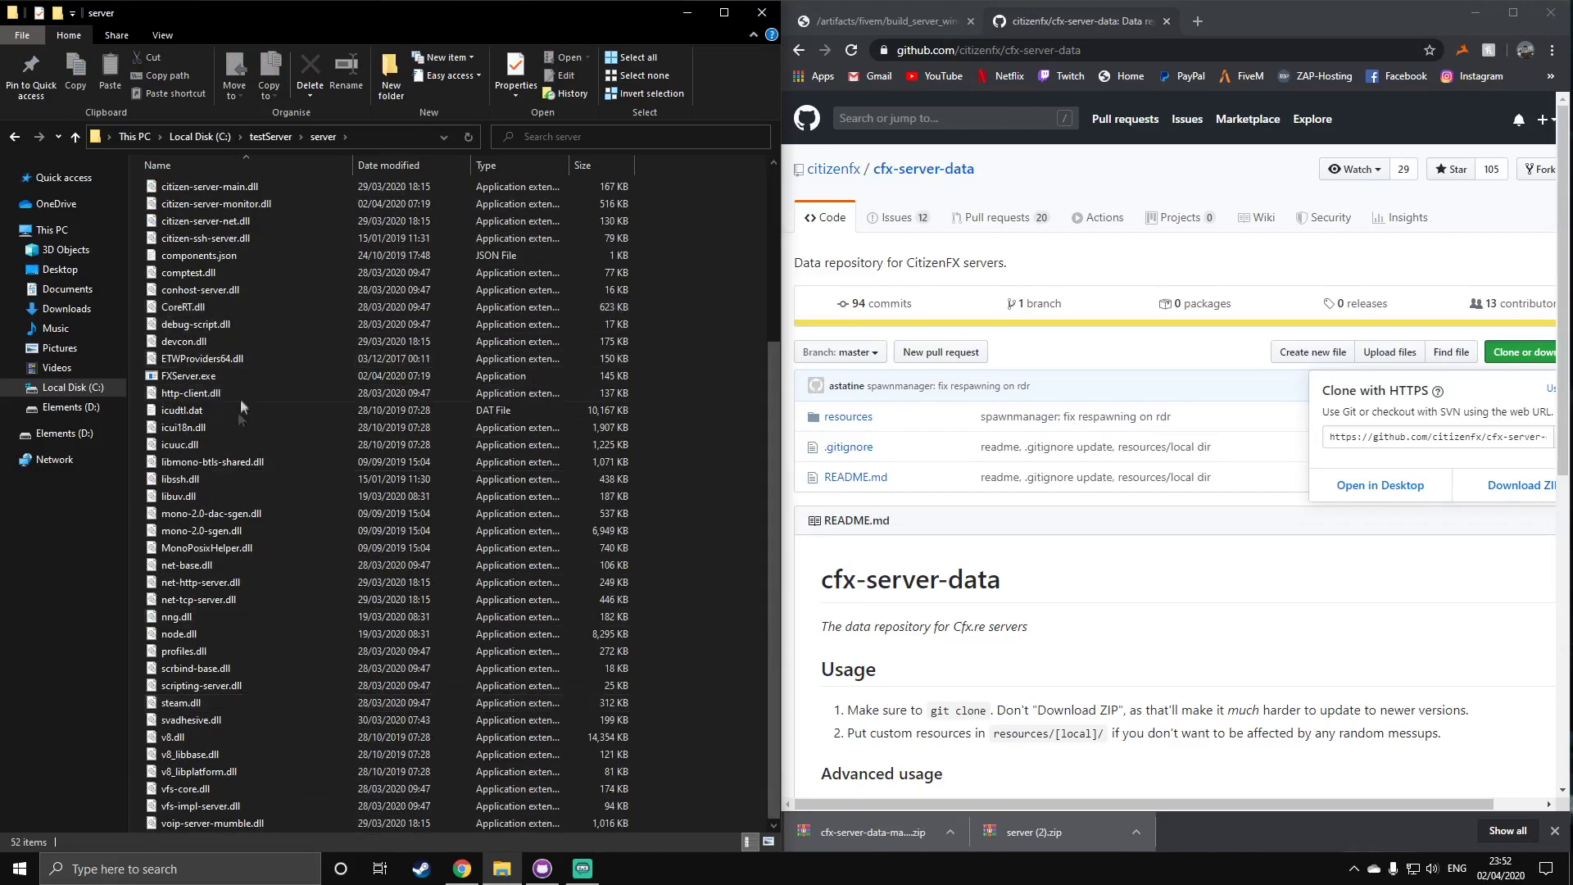
{"action": "scroll", "coordinate": [418, 738], "scroll_direction": "up", "scroll_amount": 5}
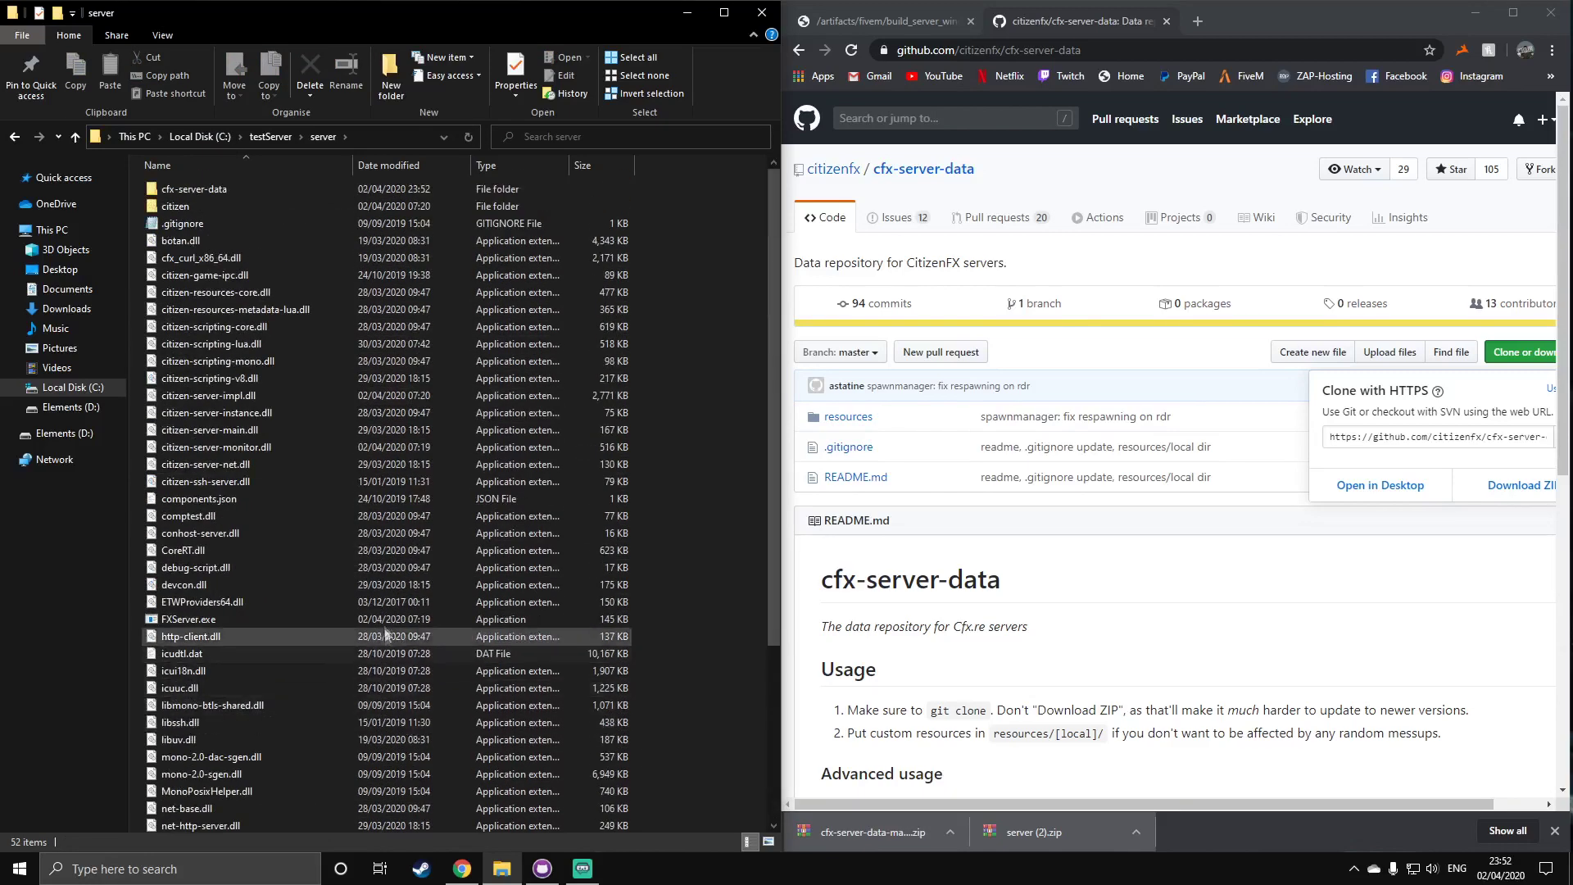
Return to testServer and delete both downloaded zip archives
{"action": "key", "text": "alt+Up"}
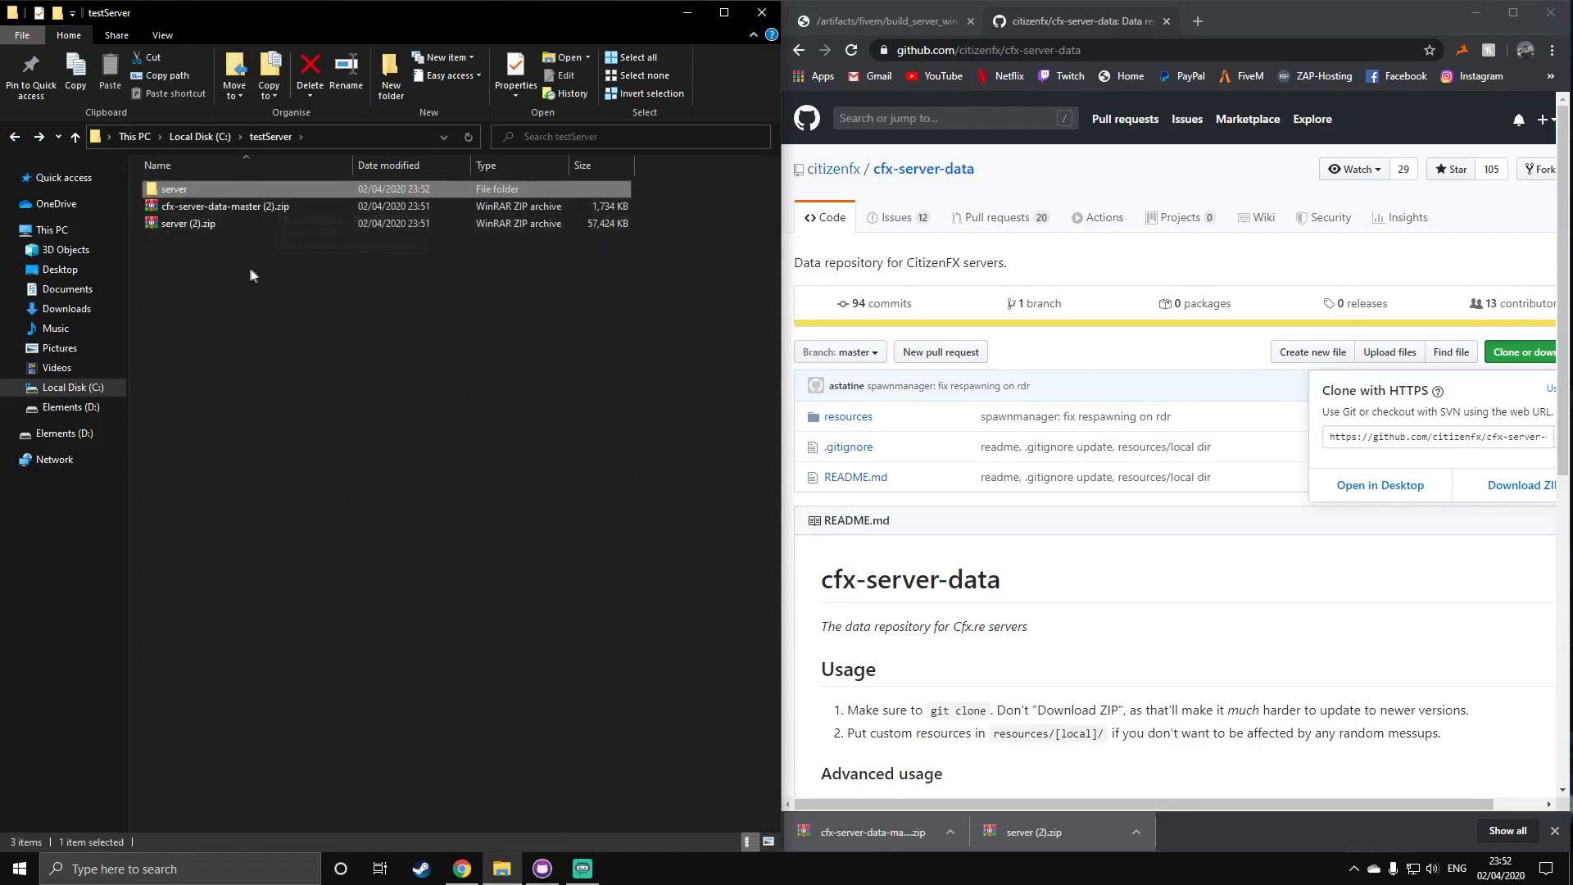
{"action": "left_click_drag", "start_coordinate": [250, 267], "coordinate": [240, 207]}
{"action": "key", "text": "Delete"}
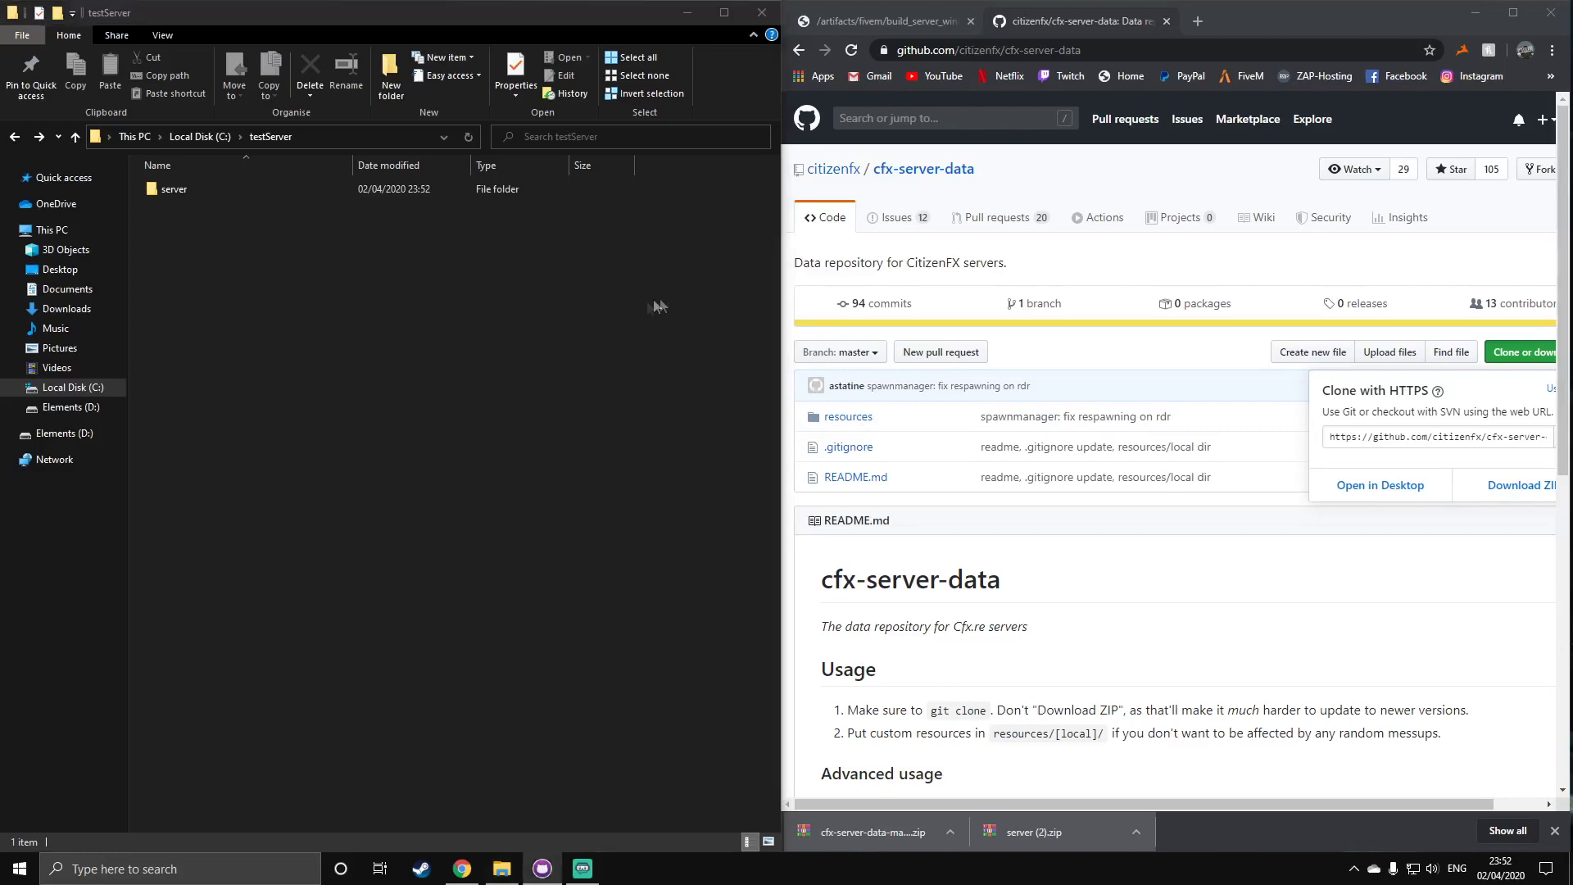
Move resources, .gitignore and README.md from cfx-server-data-master up into the cfx-server-data folder, and go back to testServer
{"action": "left_click", "coordinate": [182, 194]}
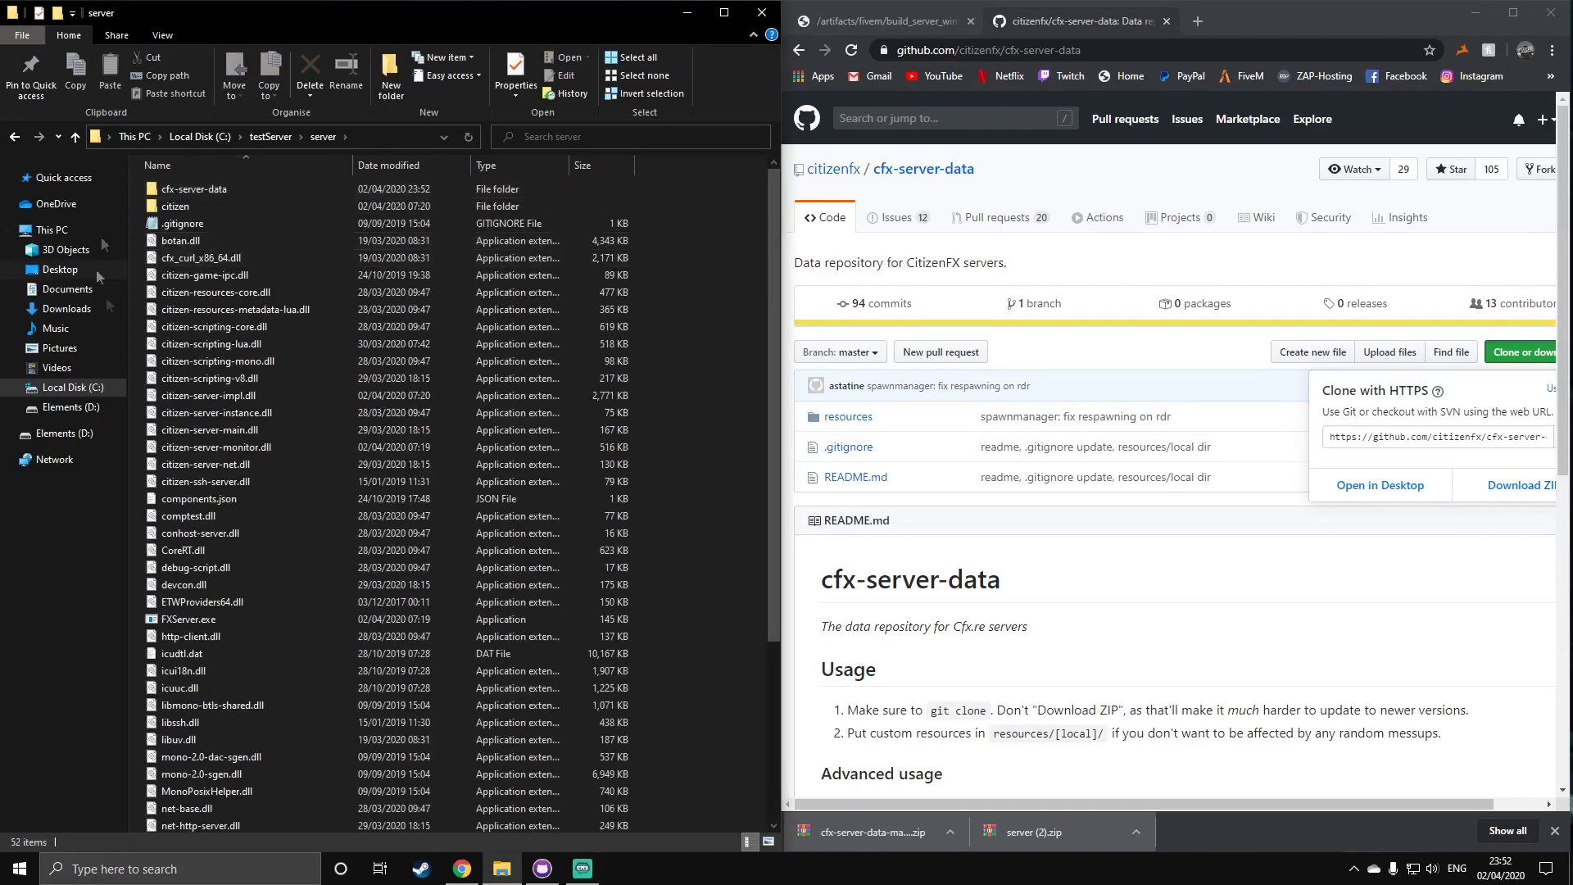
{"action": "double_click", "coordinate": [257, 190]}
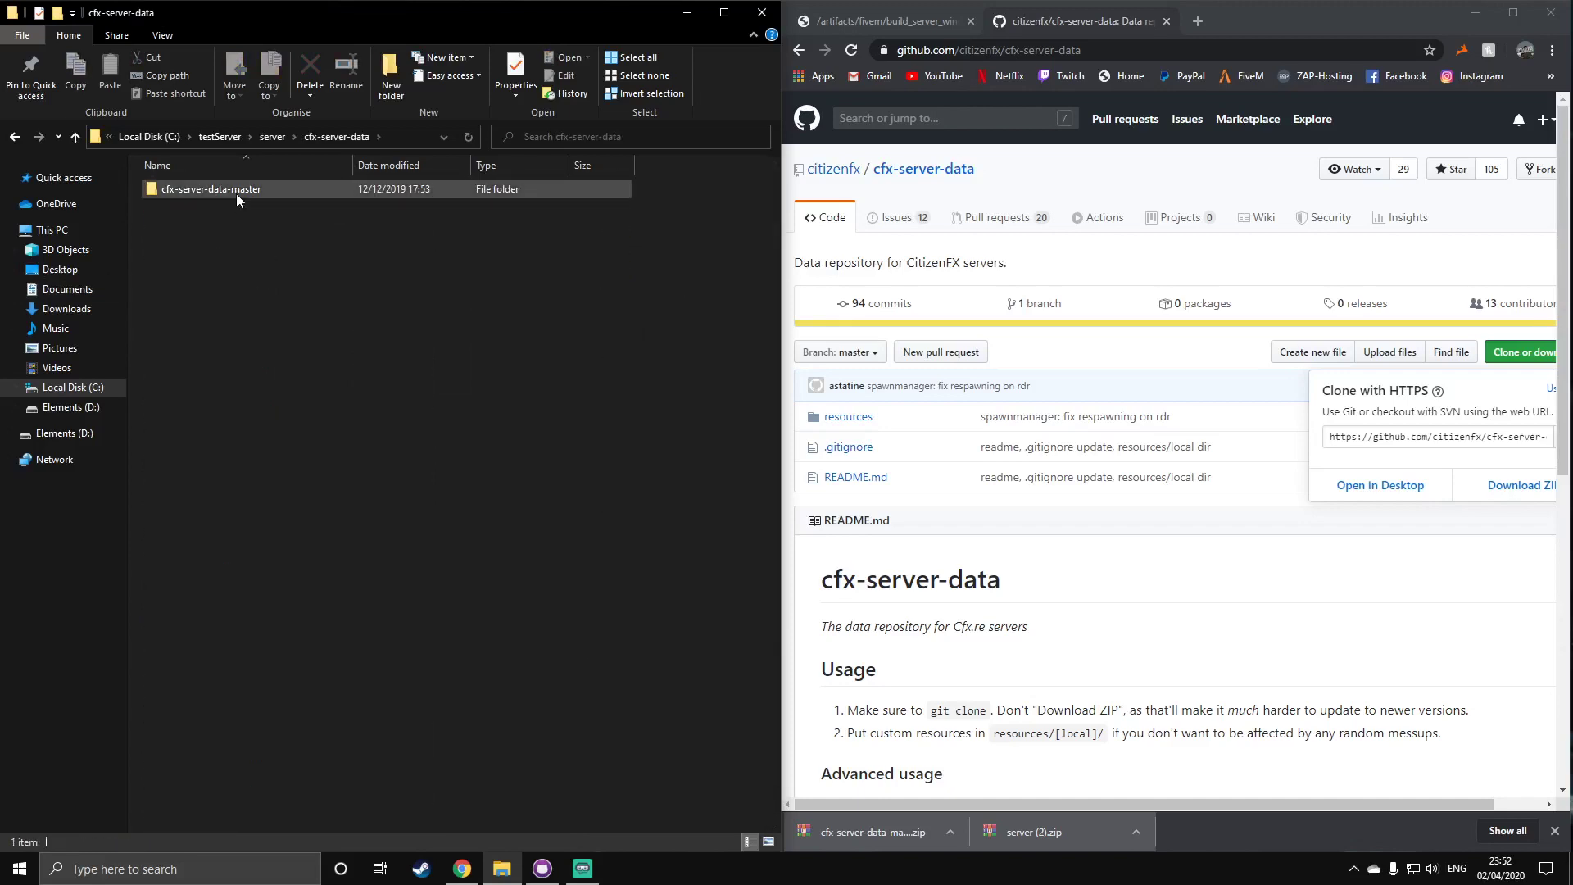
{"action": "double_click", "coordinate": [236, 194]}
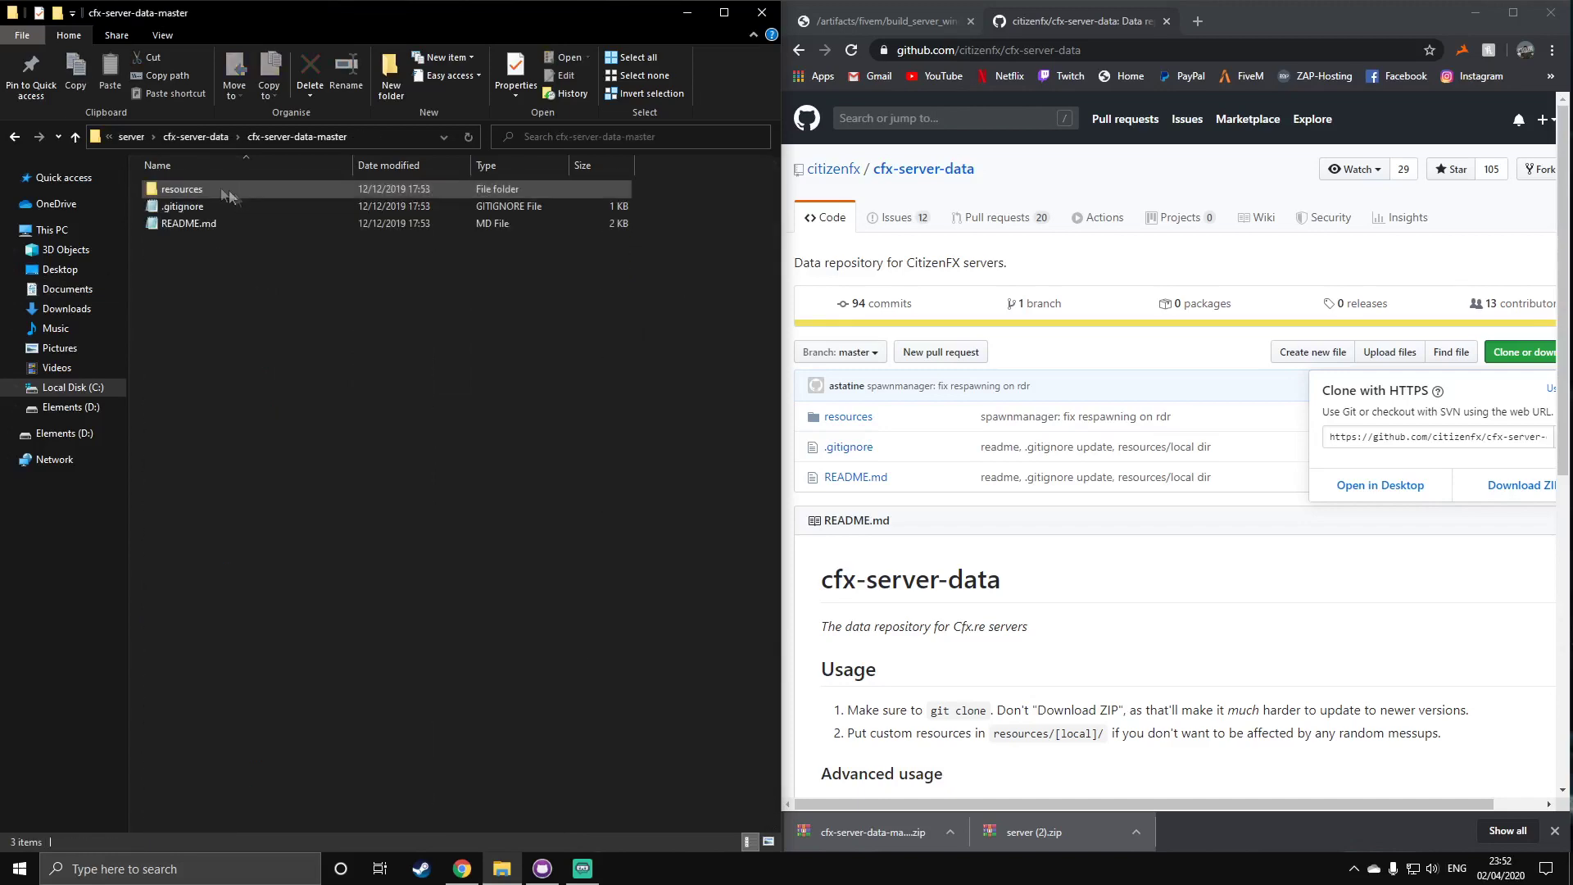
{"action": "left_click_drag", "start_coordinate": [228, 285], "coordinate": [197, 138]}
{"action": "key", "text": "alt+Up"}
{"action": "key", "text": "alt+Up"}
{"action": "key", "text": "alt+Up"}
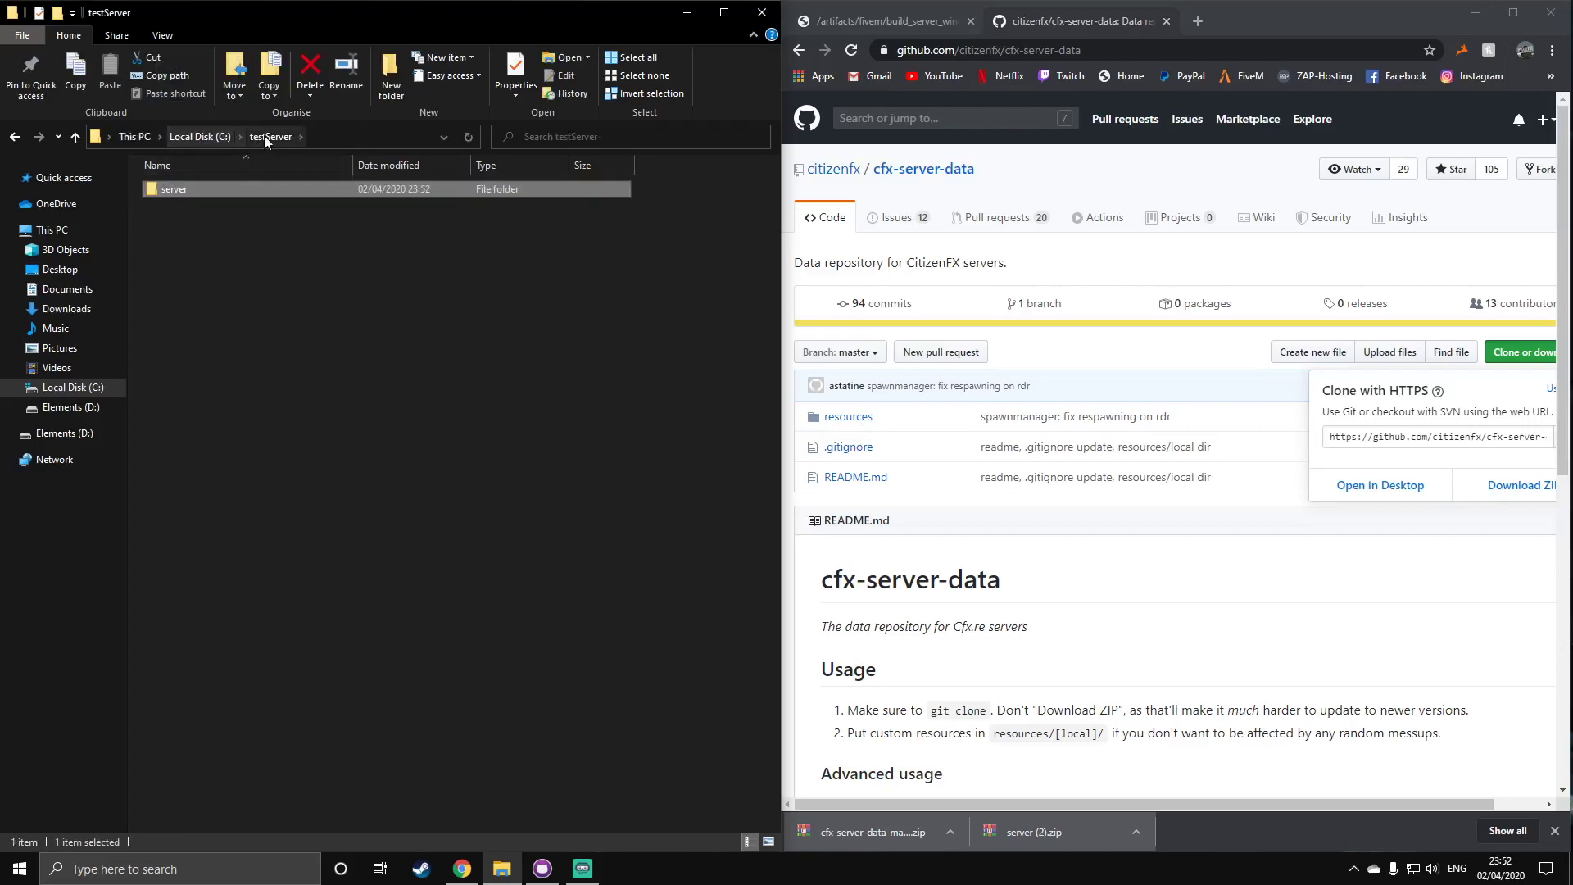
Check the contents of cfx-server-data inside the server folder and return to the server folder
{"action": "double_click", "coordinate": [200, 189]}
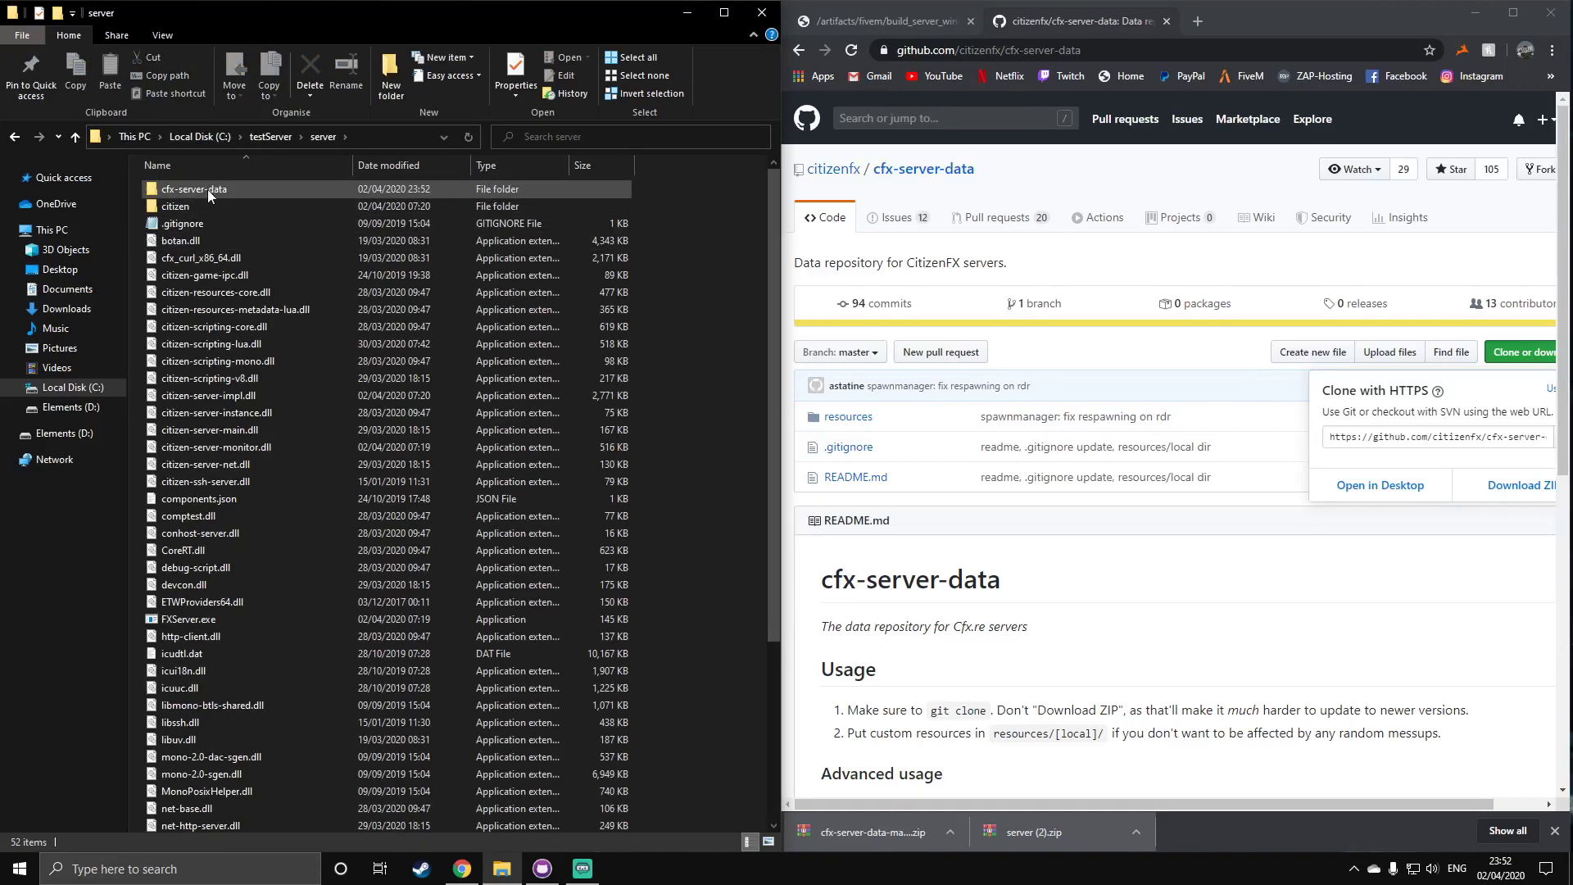
{"action": "double_click", "coordinate": [208, 189]}
{"action": "left_click", "coordinate": [209, 190]}
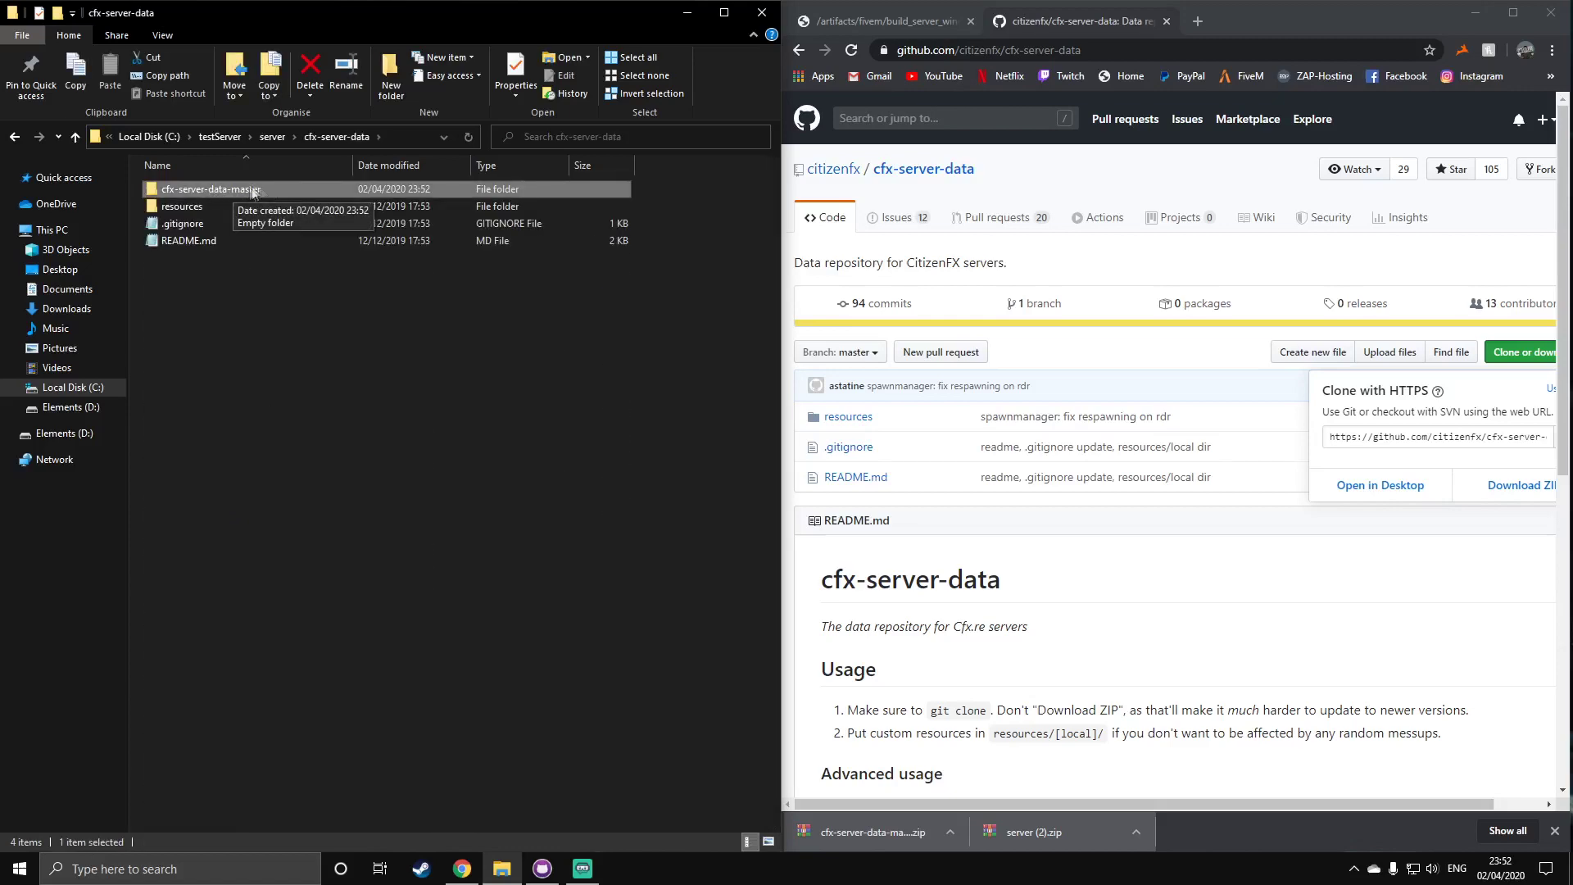
{"action": "left_click", "coordinate": [273, 137]}
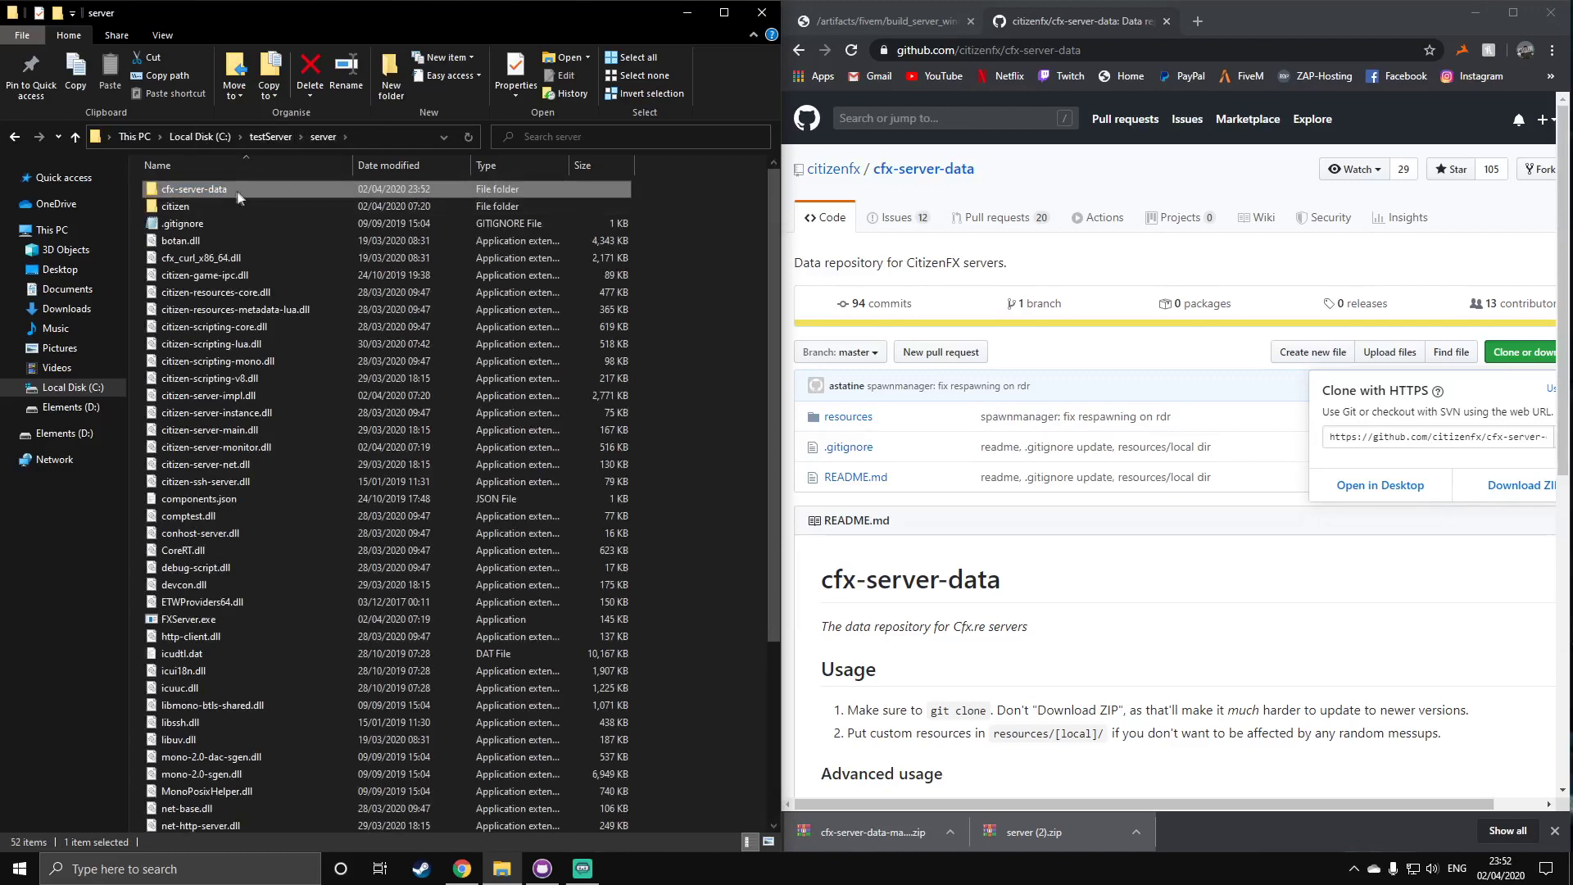
Delete the leftover cfx-server-data-master folder from the cfx-server-data folder
{"action": "double_click", "coordinate": [219, 189]}
{"action": "left_click", "coordinate": [257, 187]}
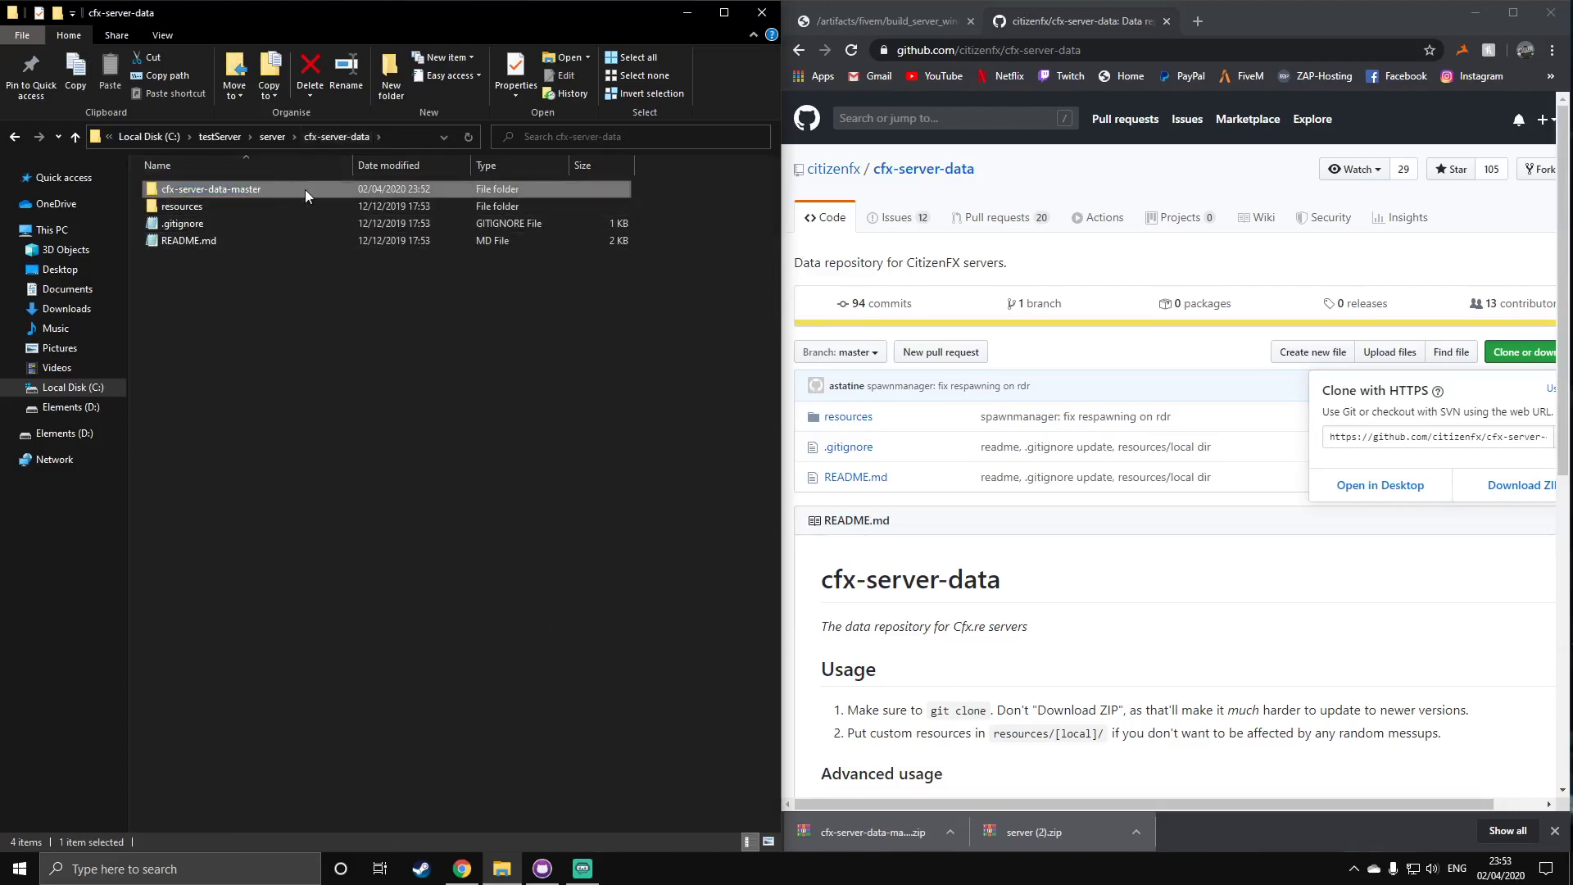
{"action": "key", "text": "Delete"}
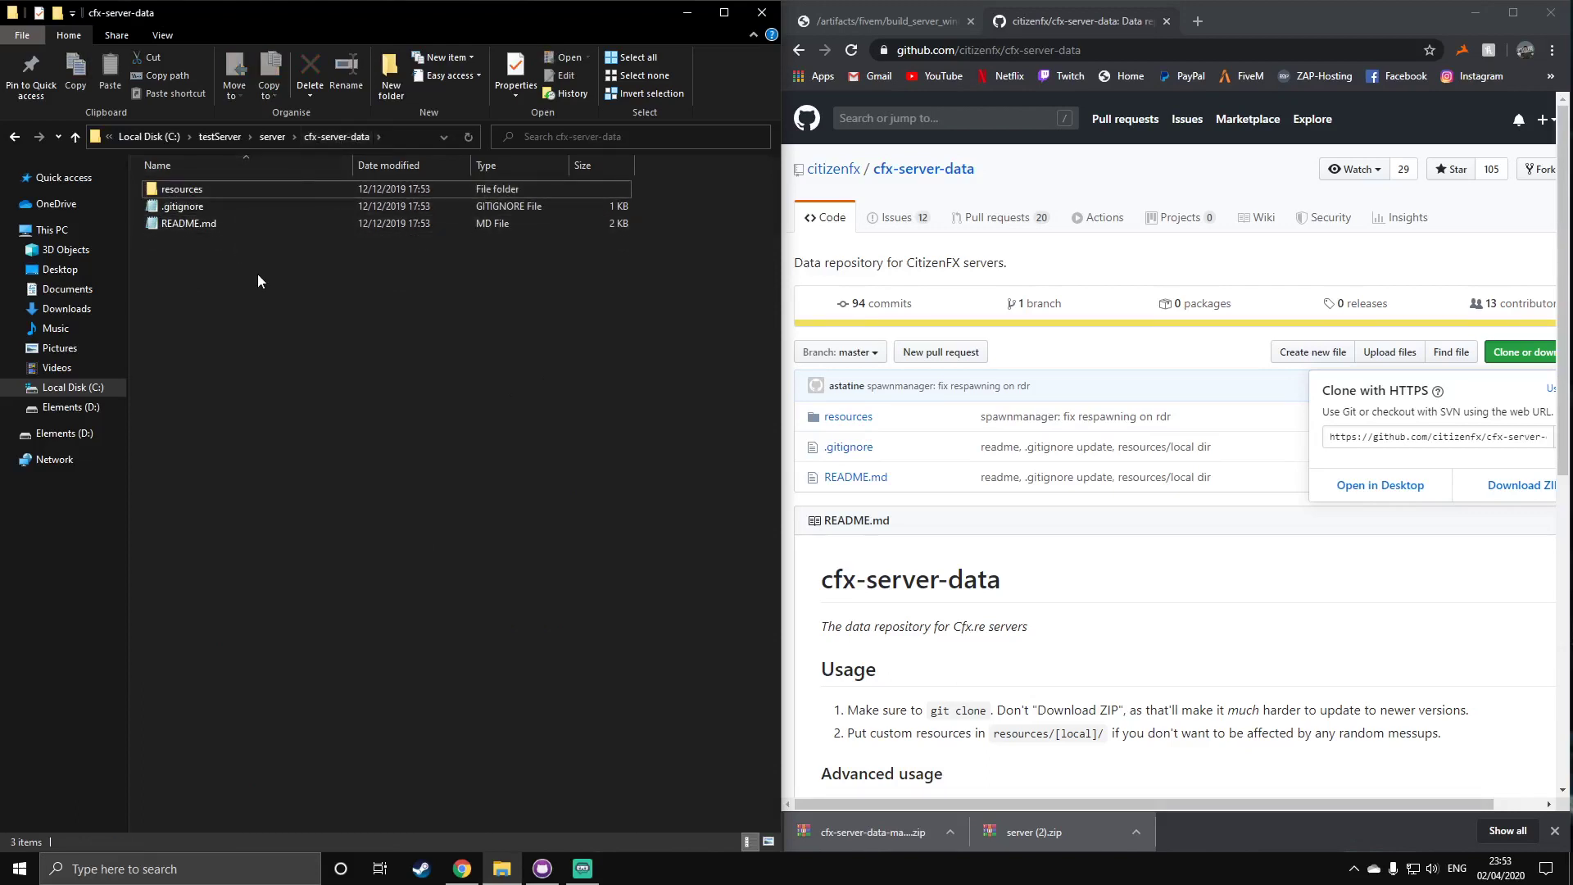
Create a new text document named server.cfg in cfx-server-data and accept the file extension change
{"action": "right_click", "coordinate": [257, 274]}
{"action": "mouse_move", "coordinate": [300, 473]}
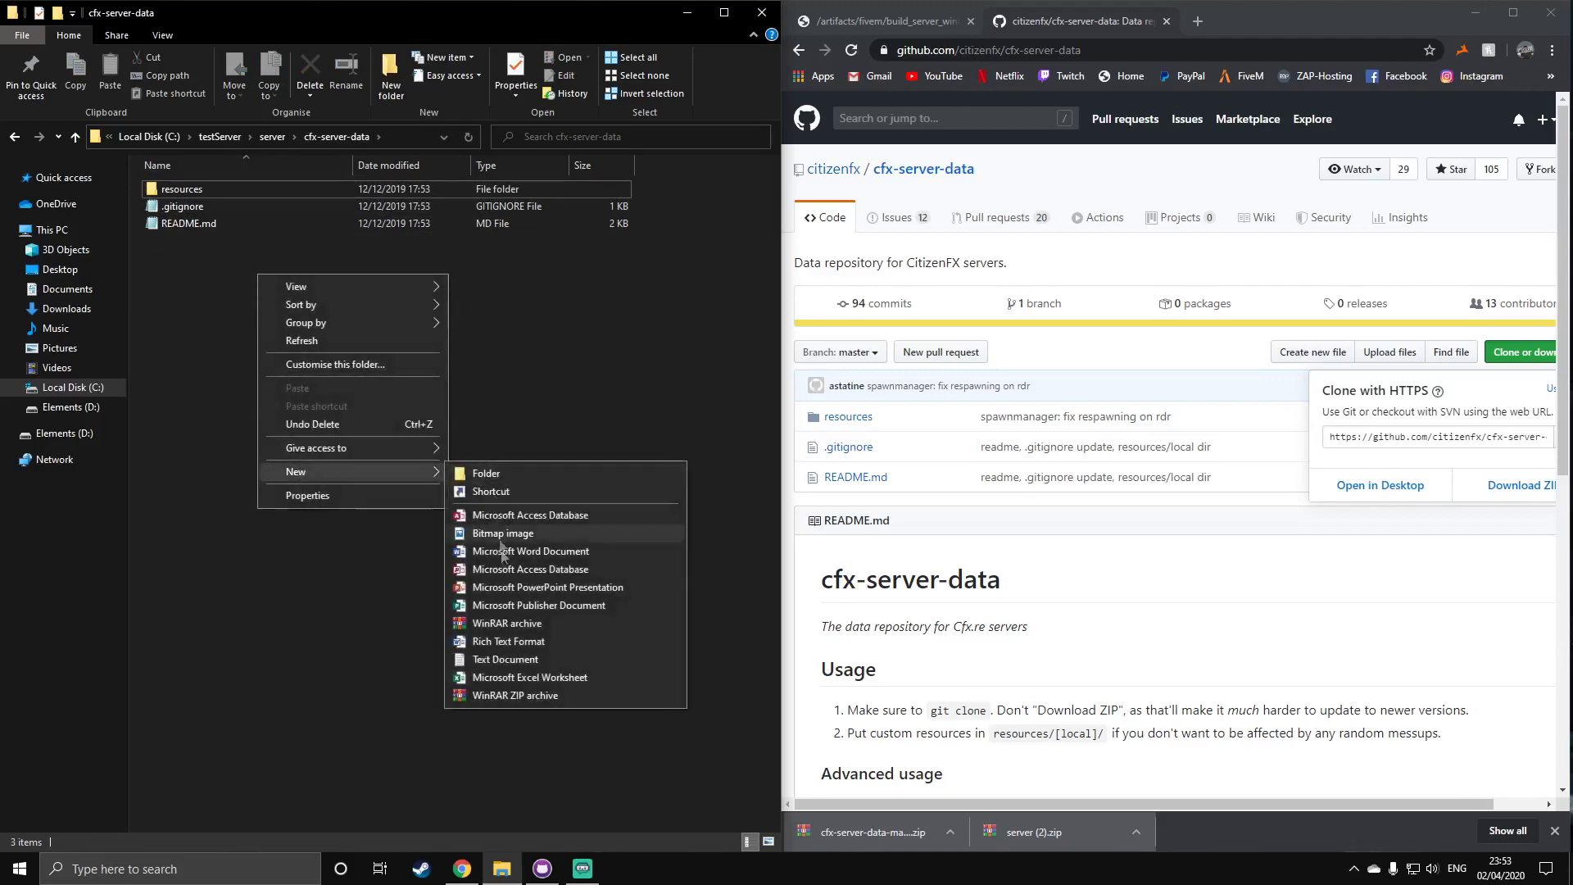
{"action": "left_click", "coordinate": [503, 659]}
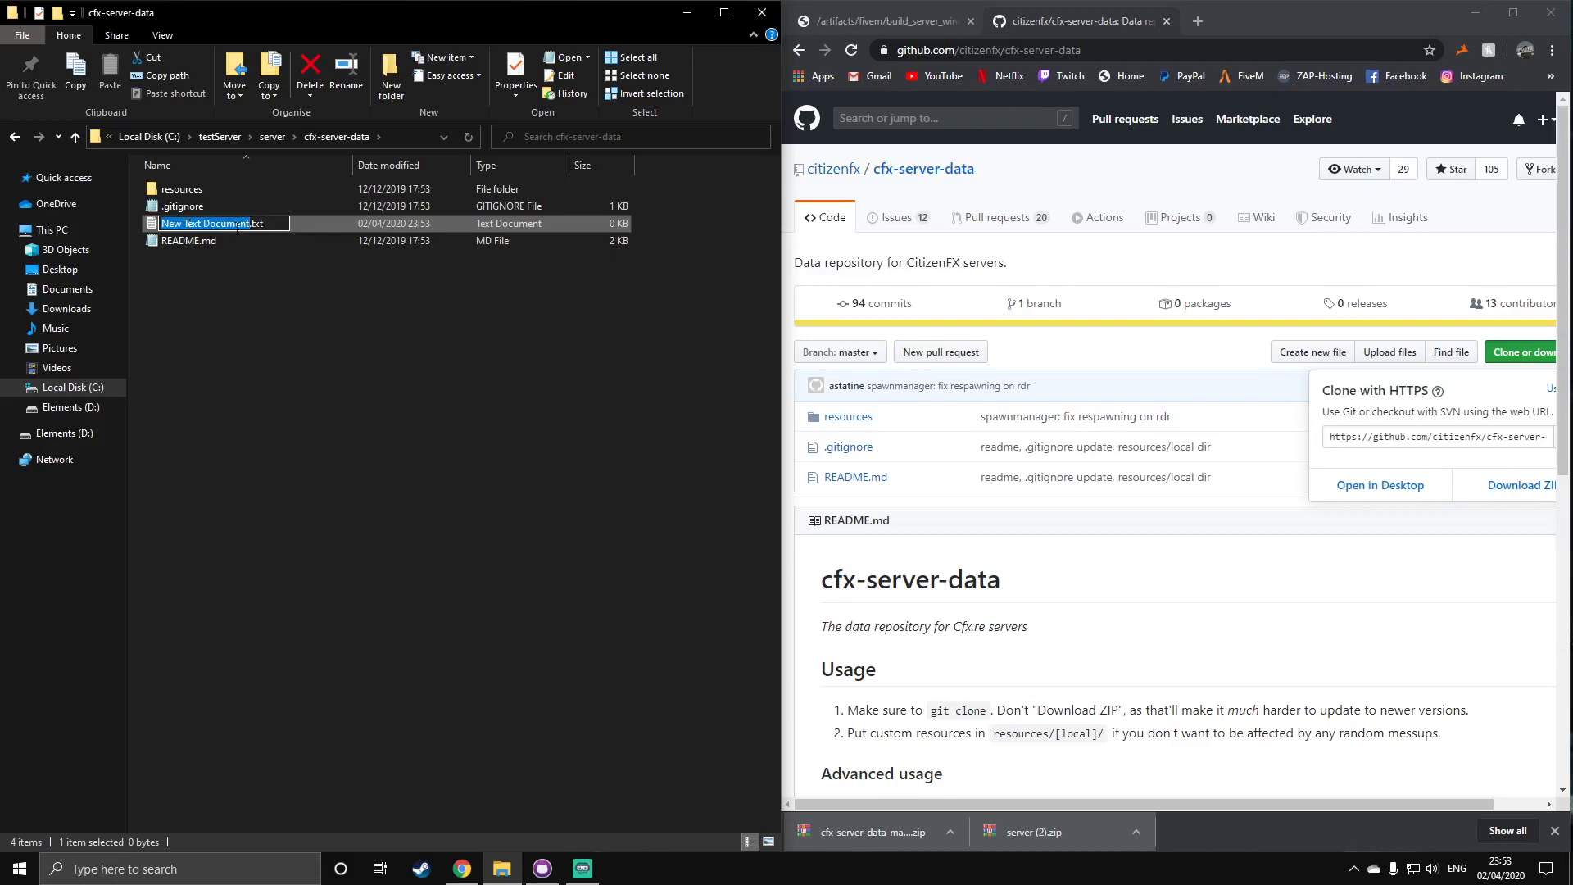
{"action": "type", "text": "server."}
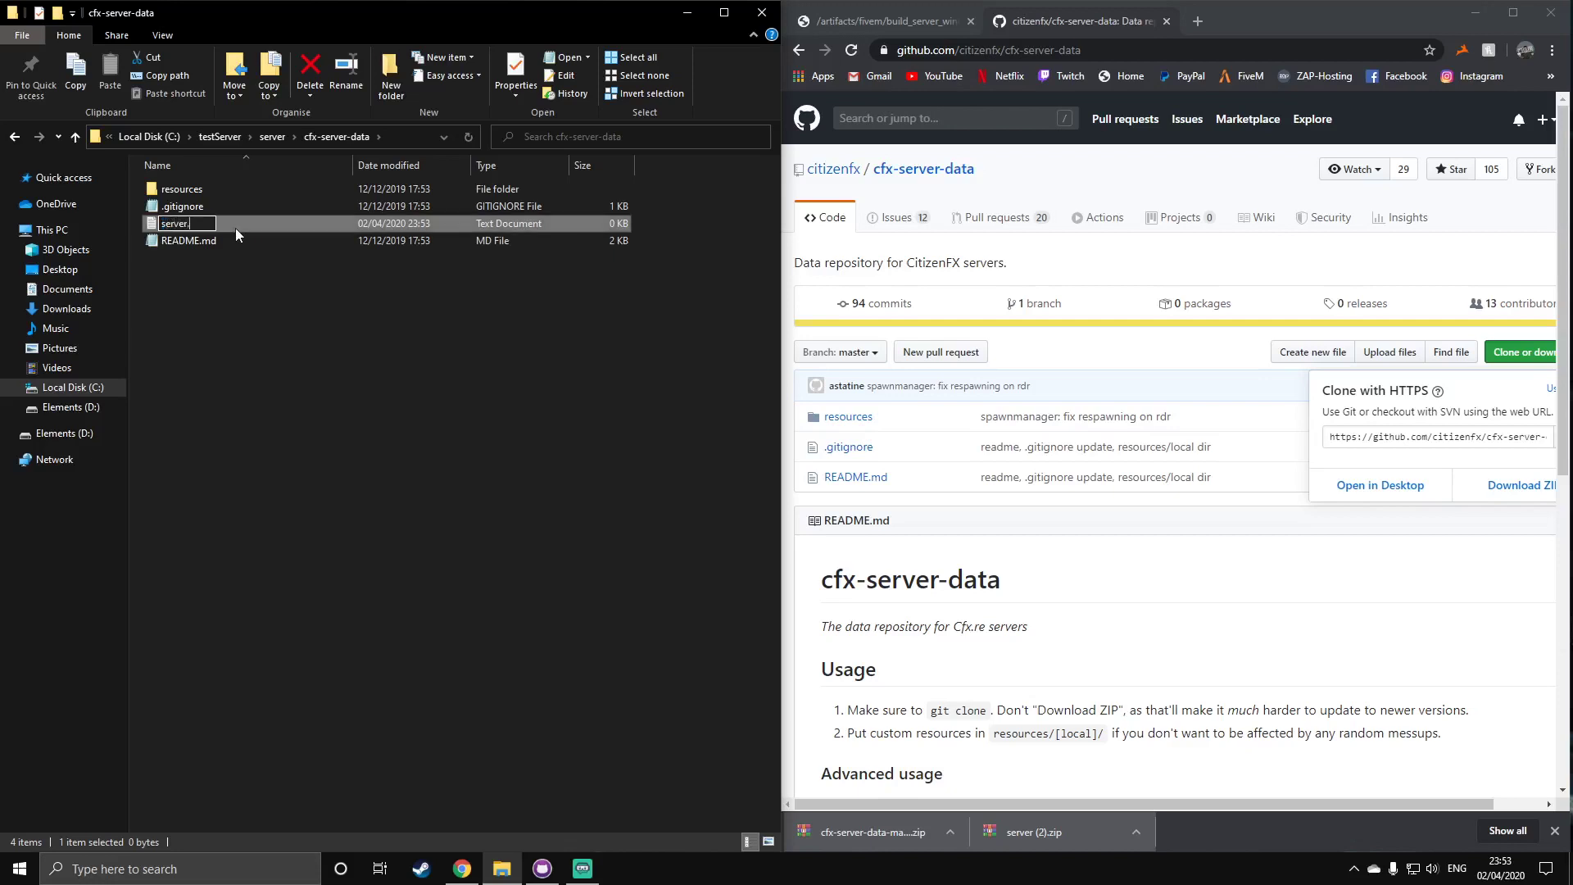
{"action": "type", "text": "g"}
{"action": "key", "text": "Return"}
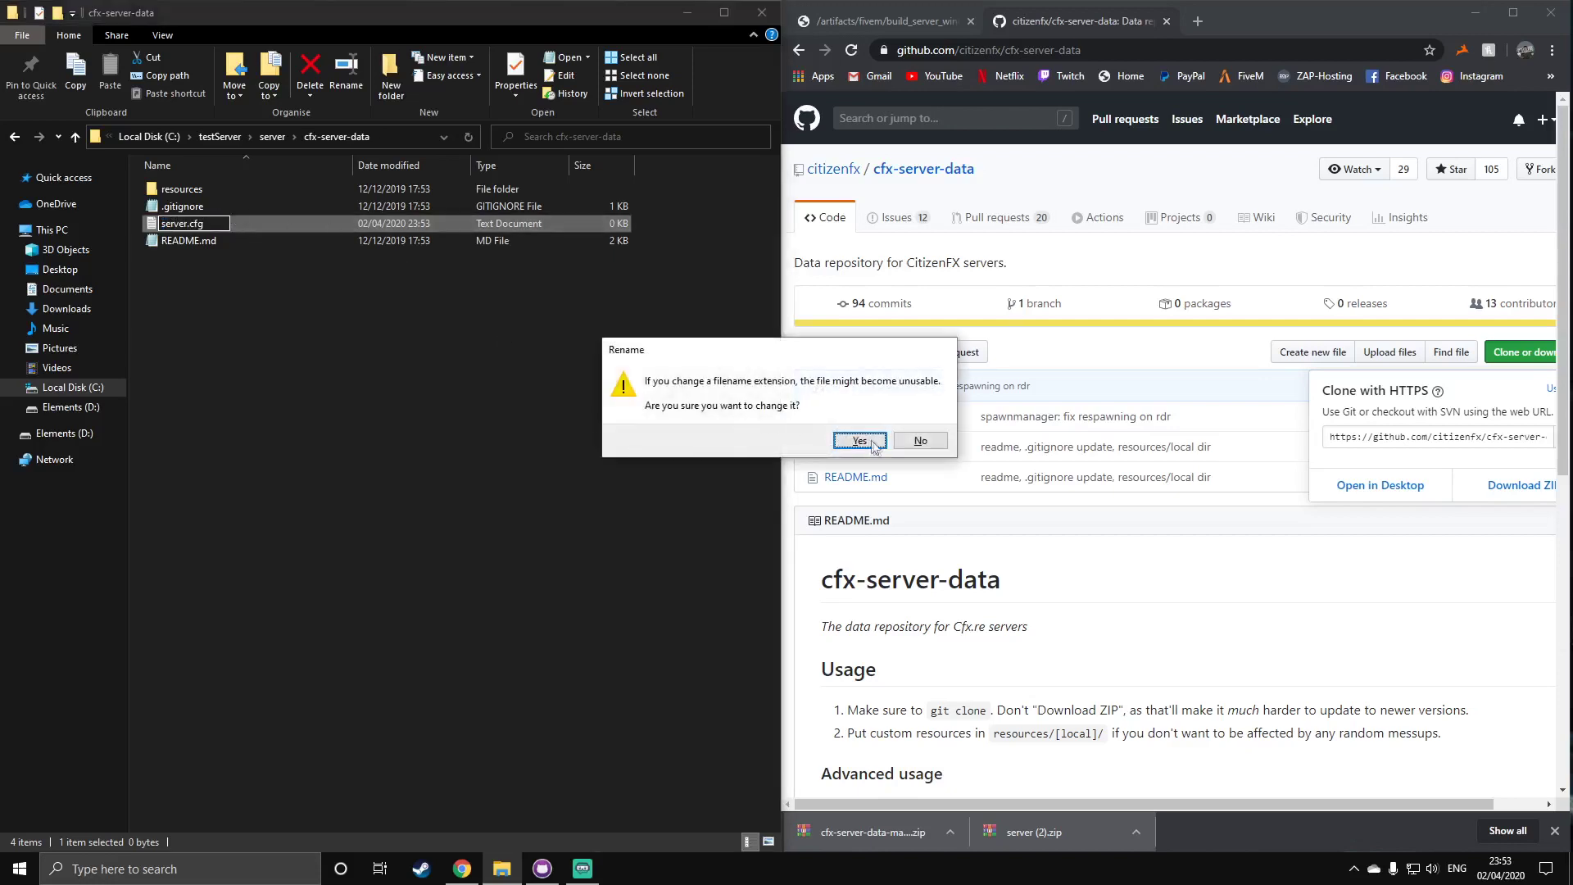
{"action": "left_click", "coordinate": [871, 443]}
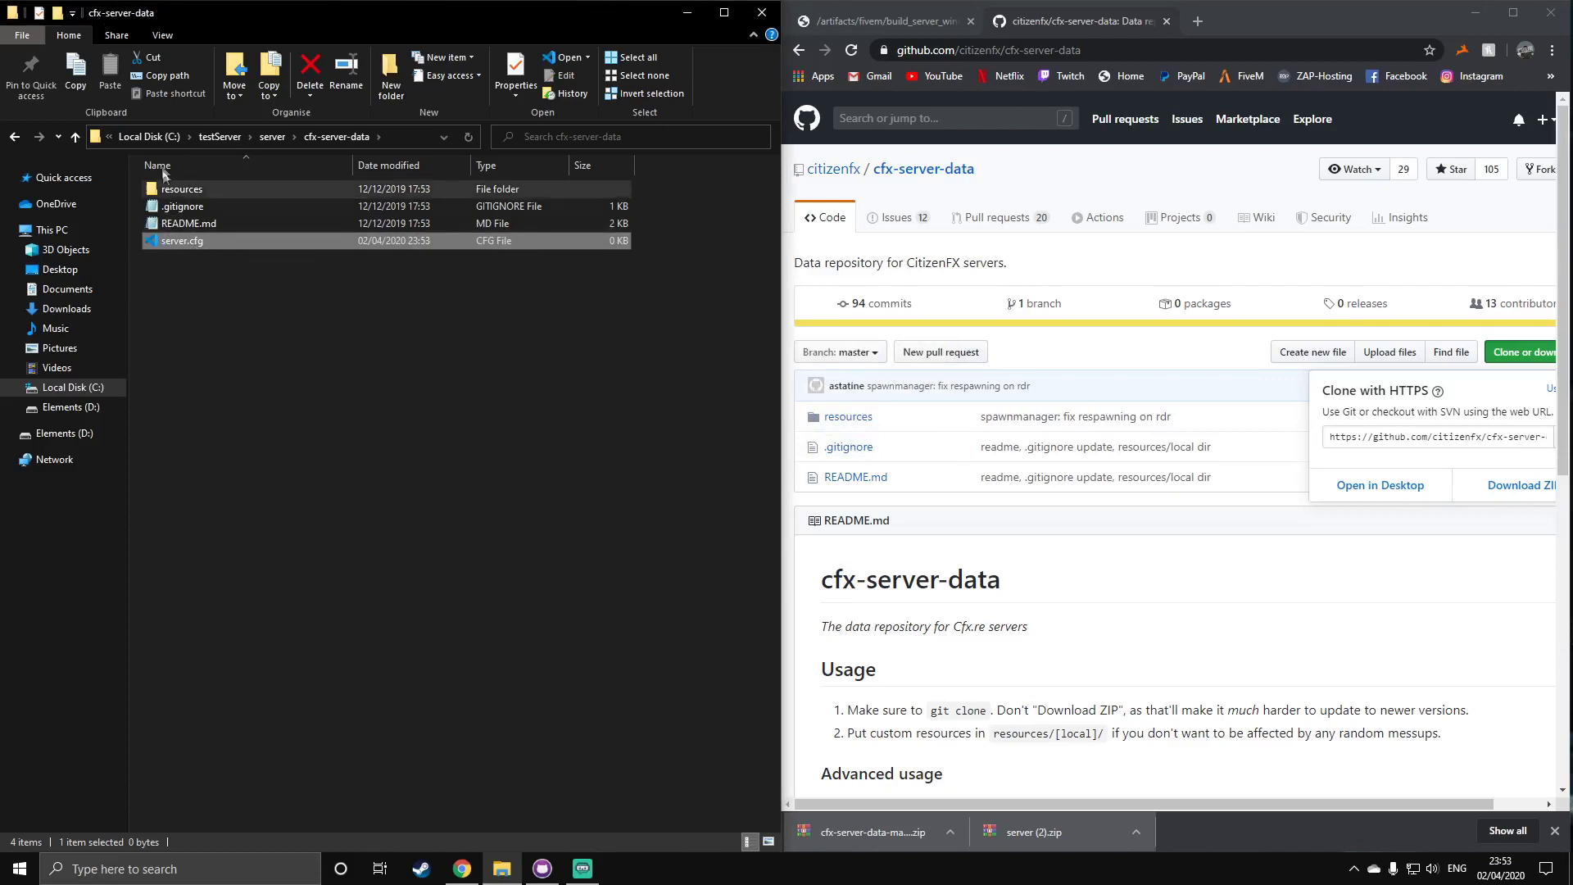
Turn the display of file name extensions off and back on
{"action": "left_click", "coordinate": [162, 36]}
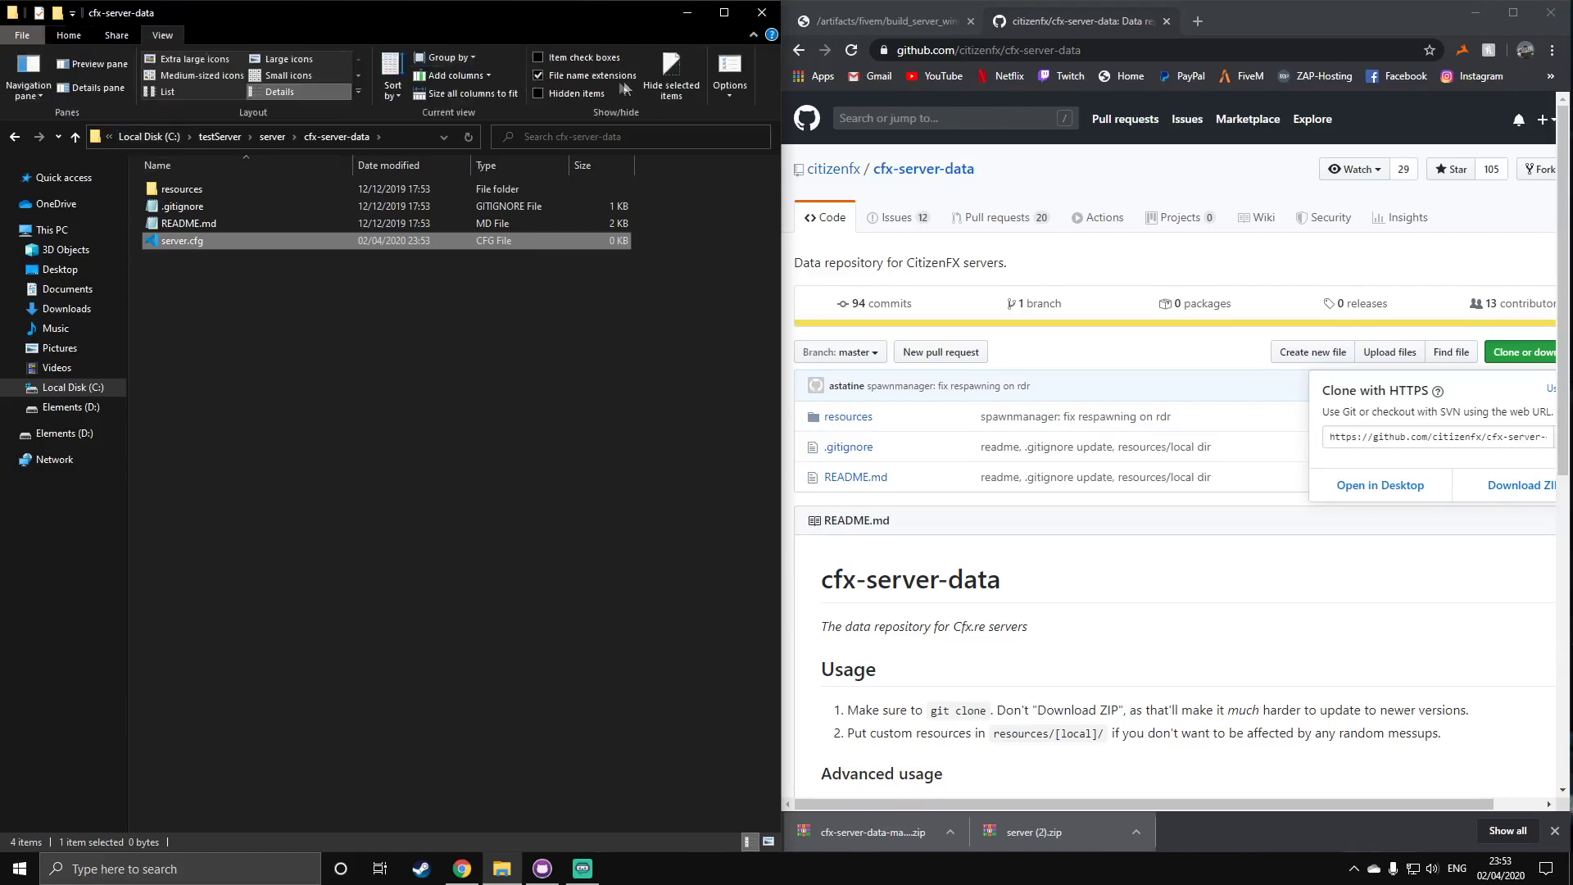
{"action": "left_click", "coordinate": [538, 76]}
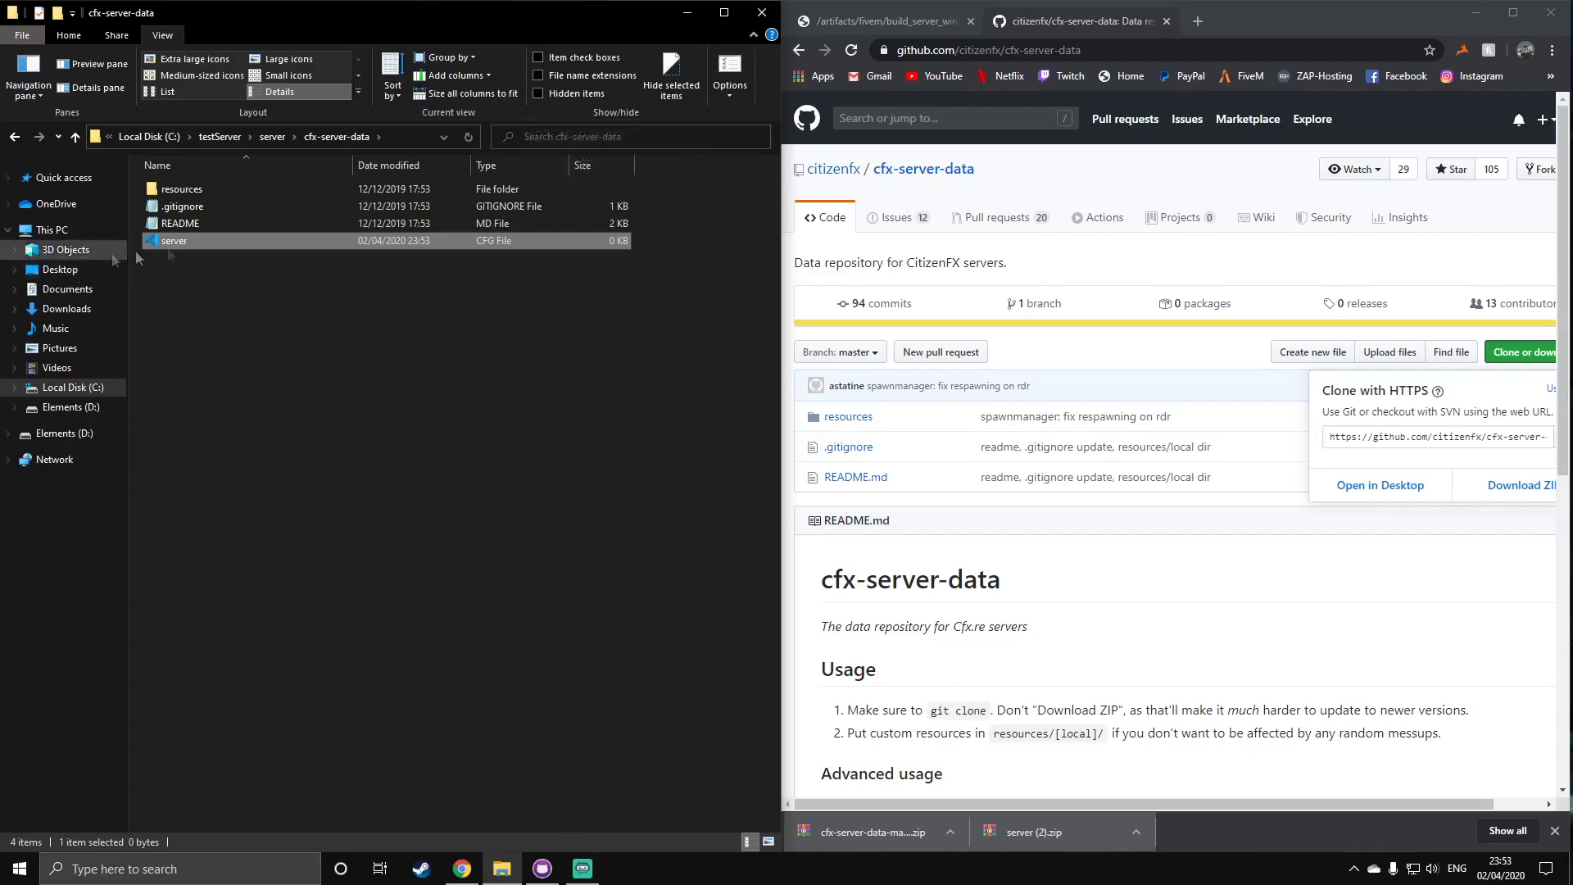
{"action": "left_click", "coordinate": [538, 76]}
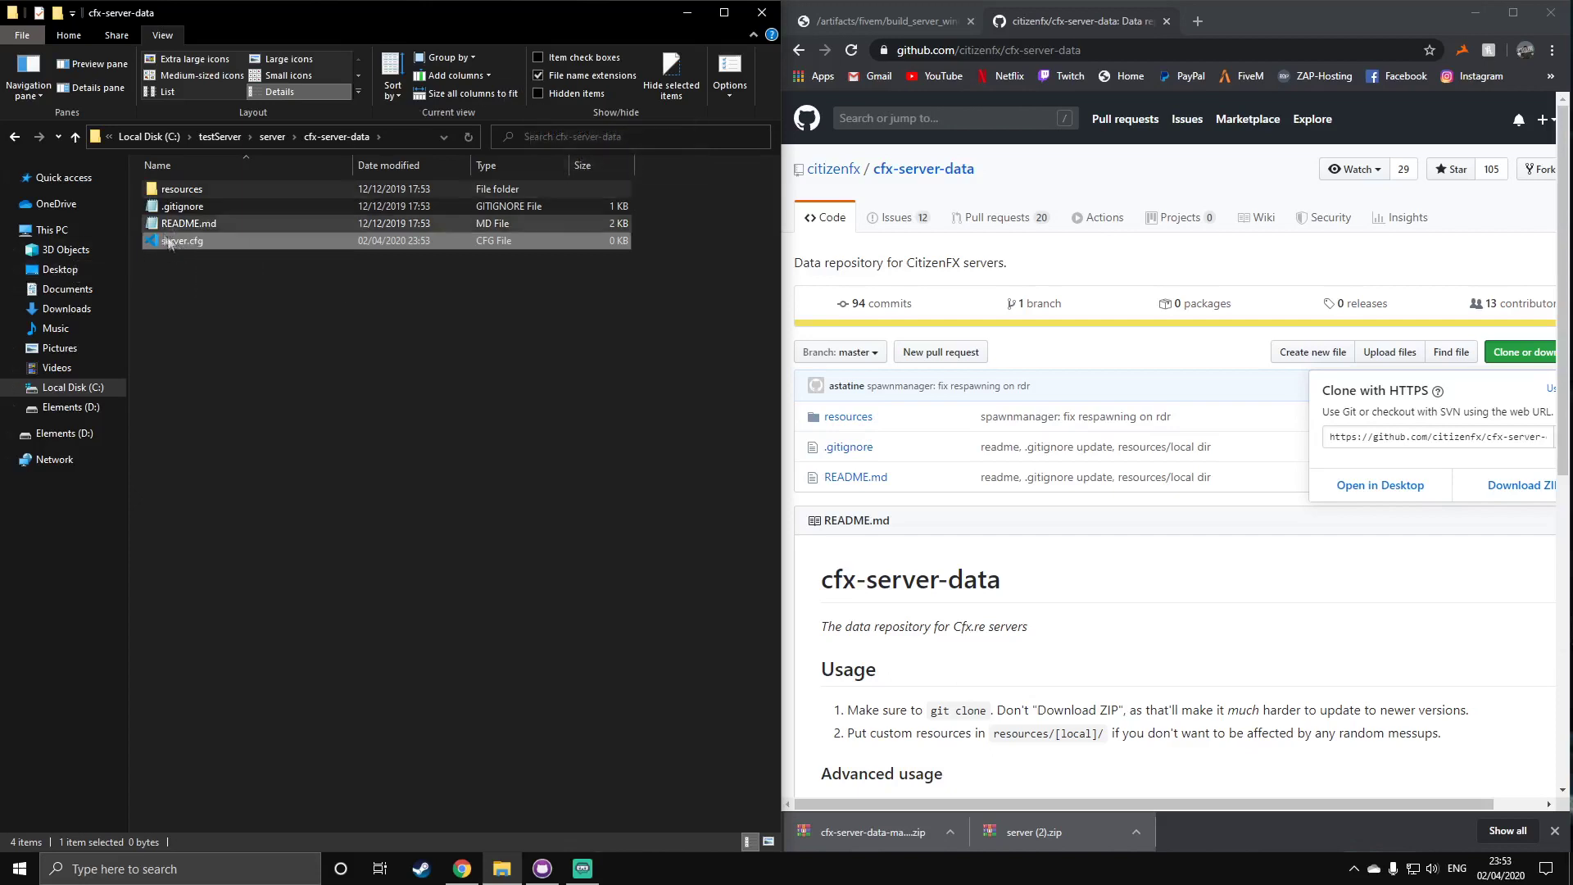
{"action": "left_click", "coordinate": [447, 175]}
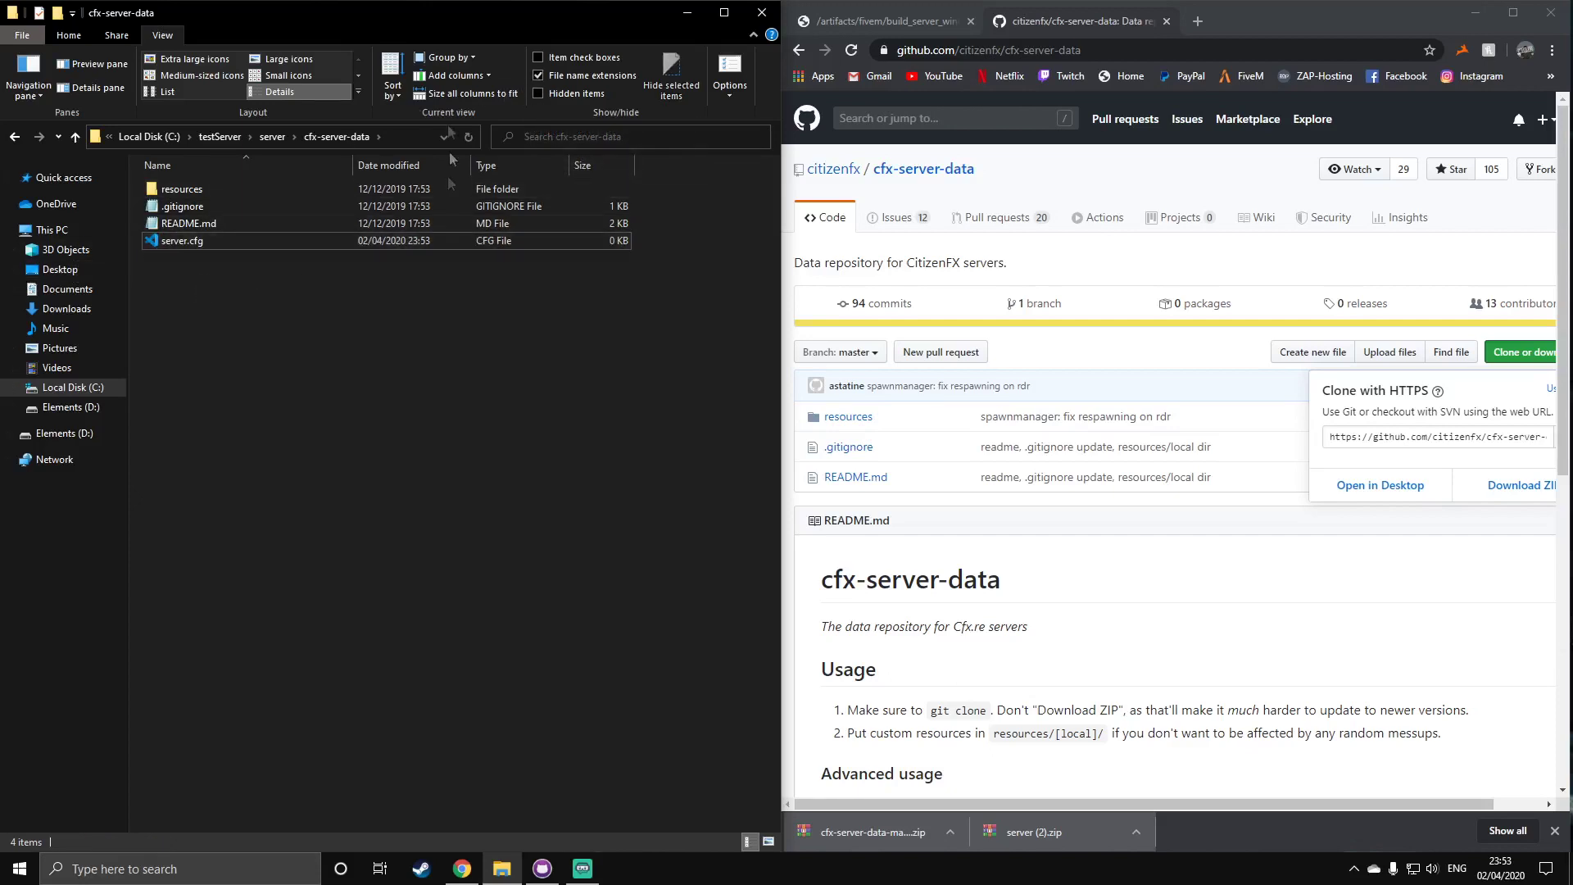
{"action": "left_click", "coordinate": [68, 36]}
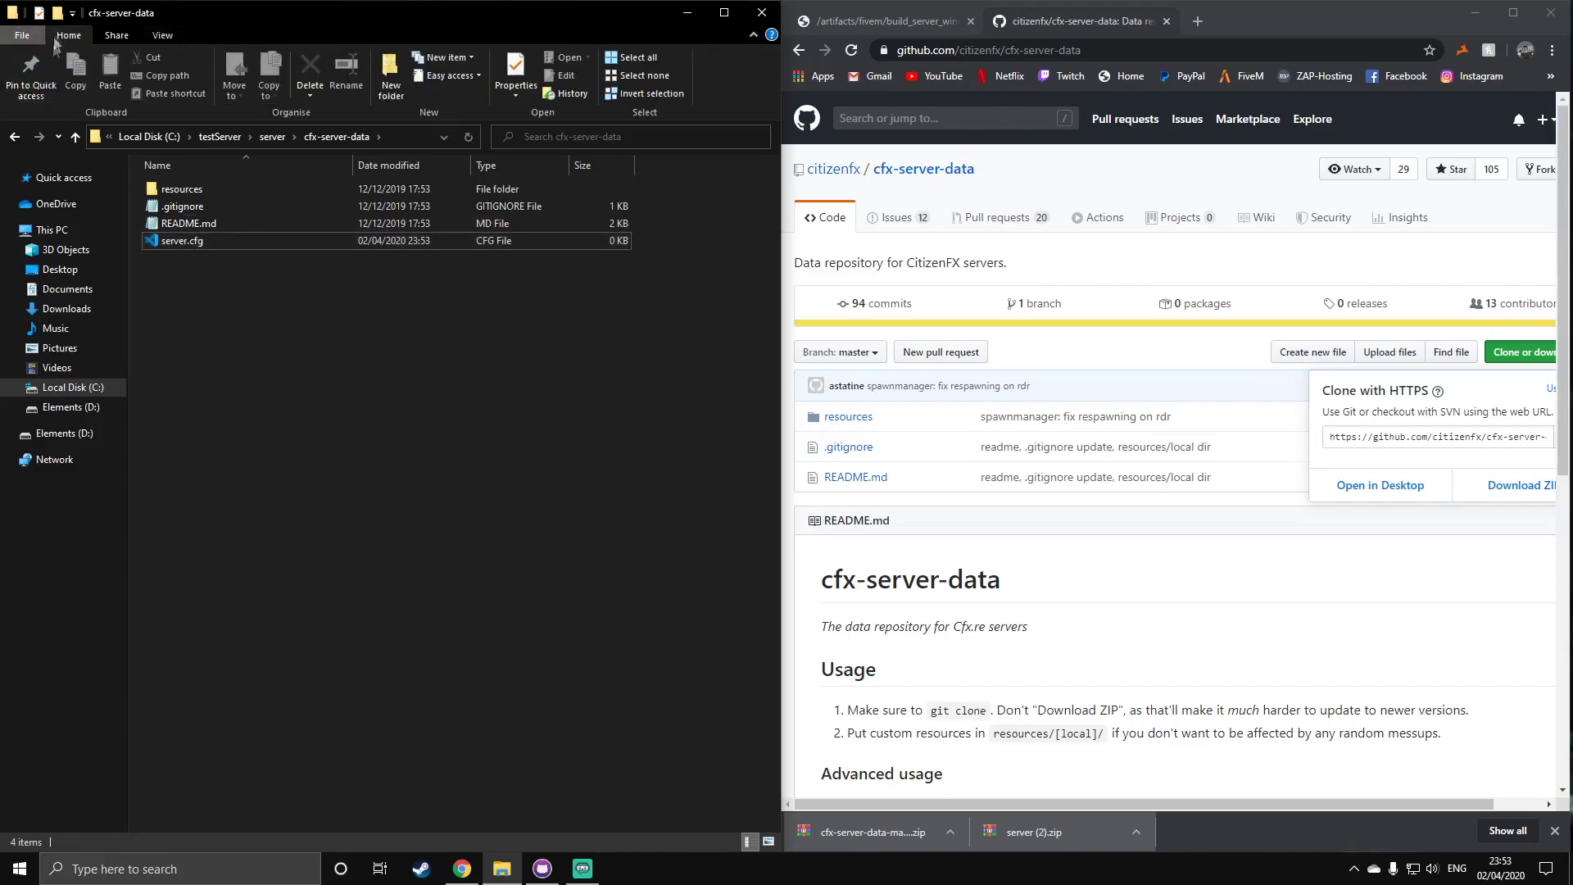
{"action": "double_click", "coordinate": [209, 243]}
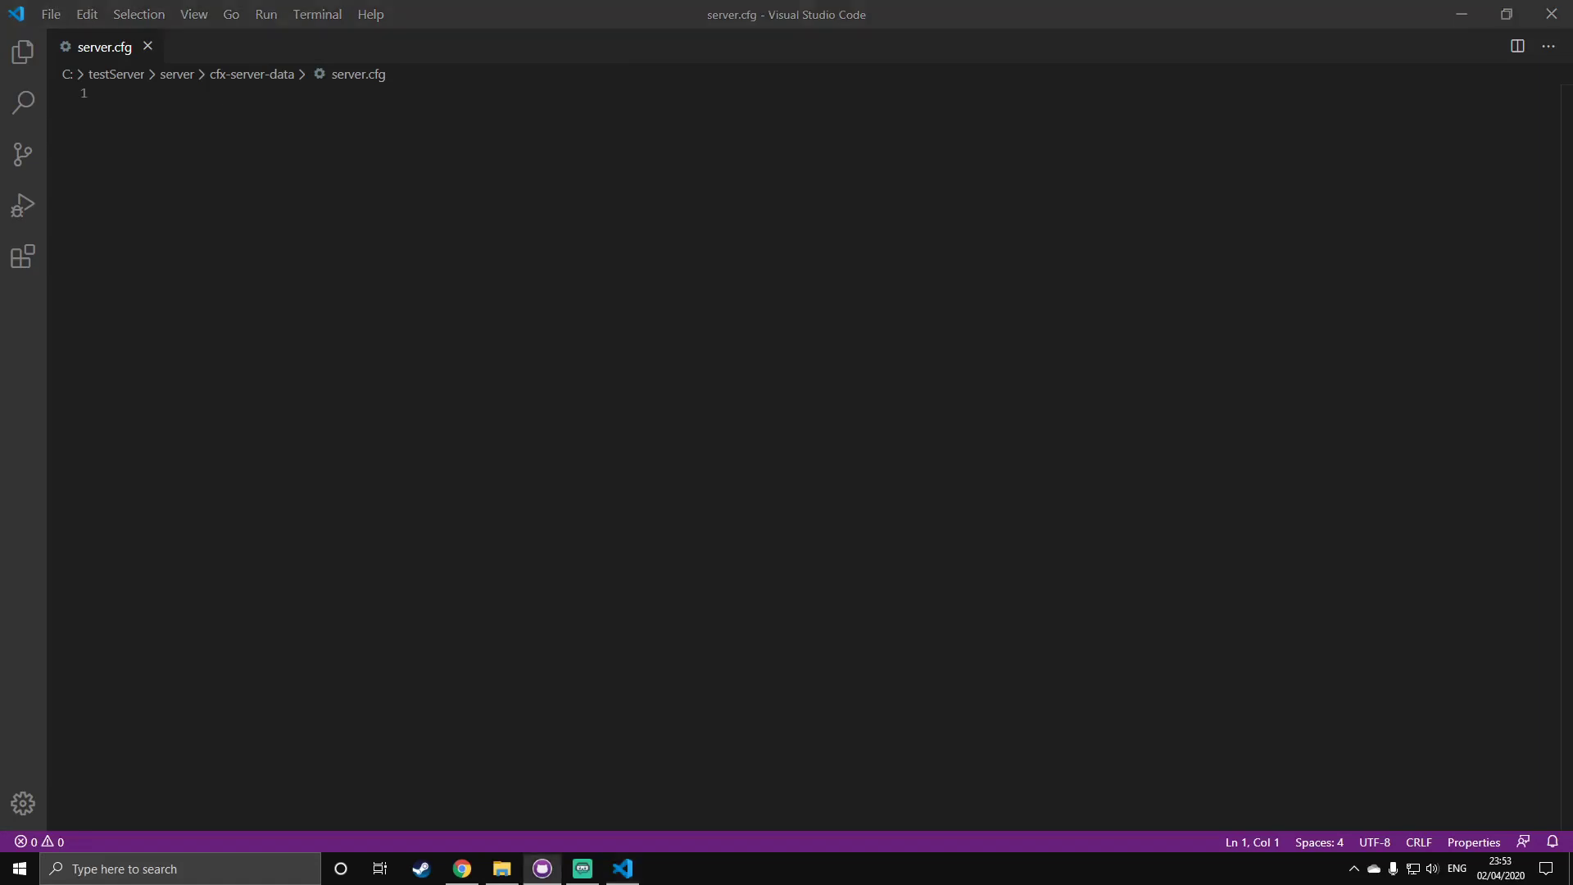
{"action": "left_click", "coordinate": [462, 869]}
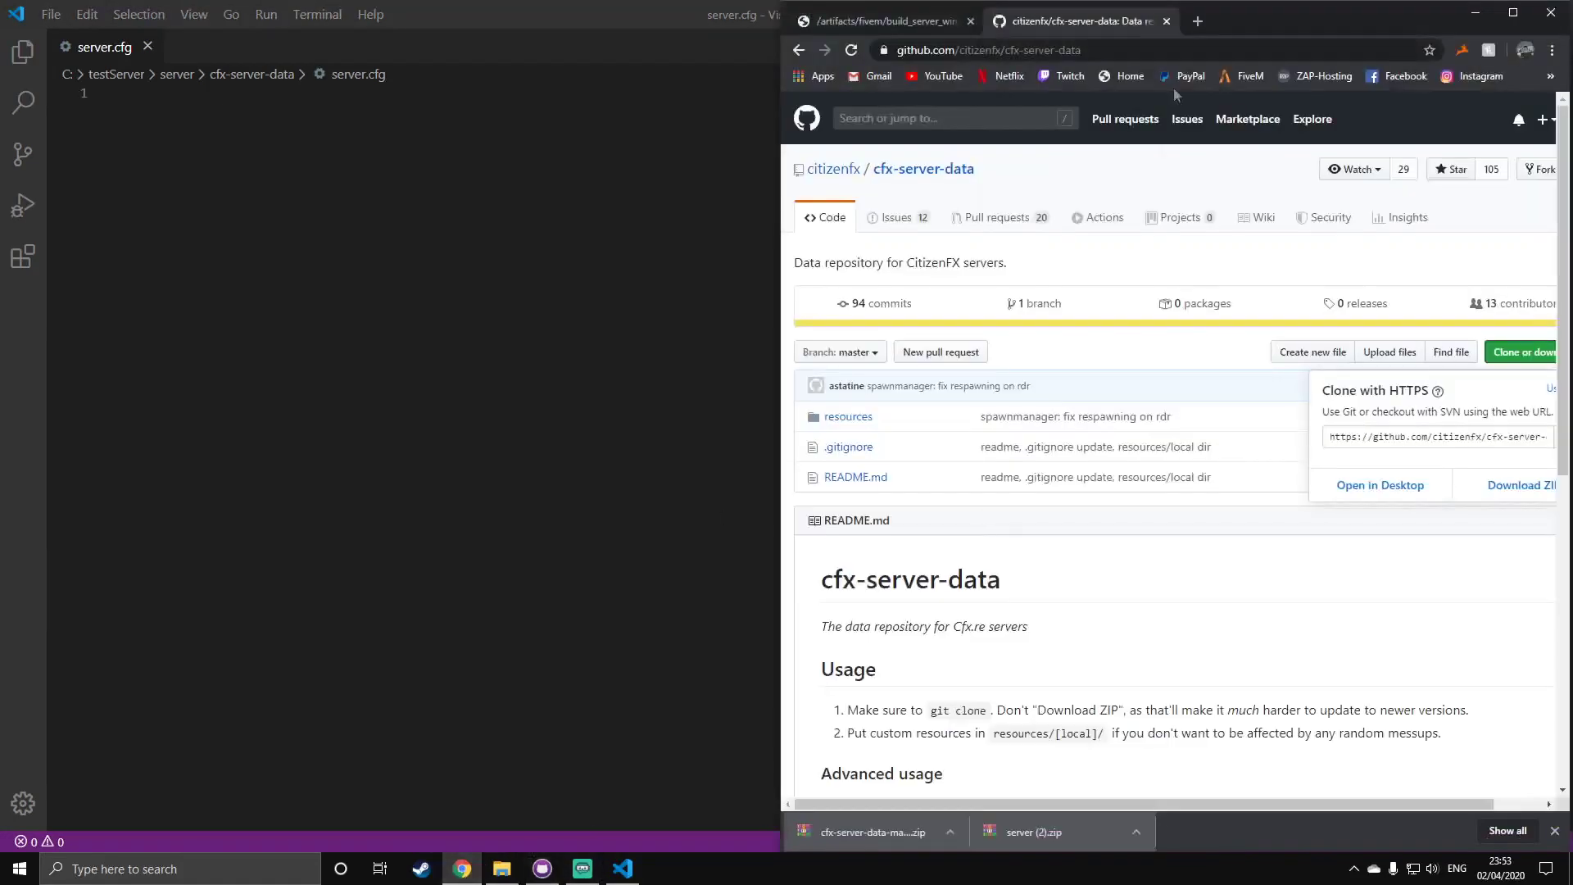
{"action": "left_click", "coordinate": [1198, 21]}
{"action": "type", "text": "https://docs.fivem.net/docs/server-manual/setting-up-a-server/#server-cfg"}
{"action": "key", "text": "Return"}
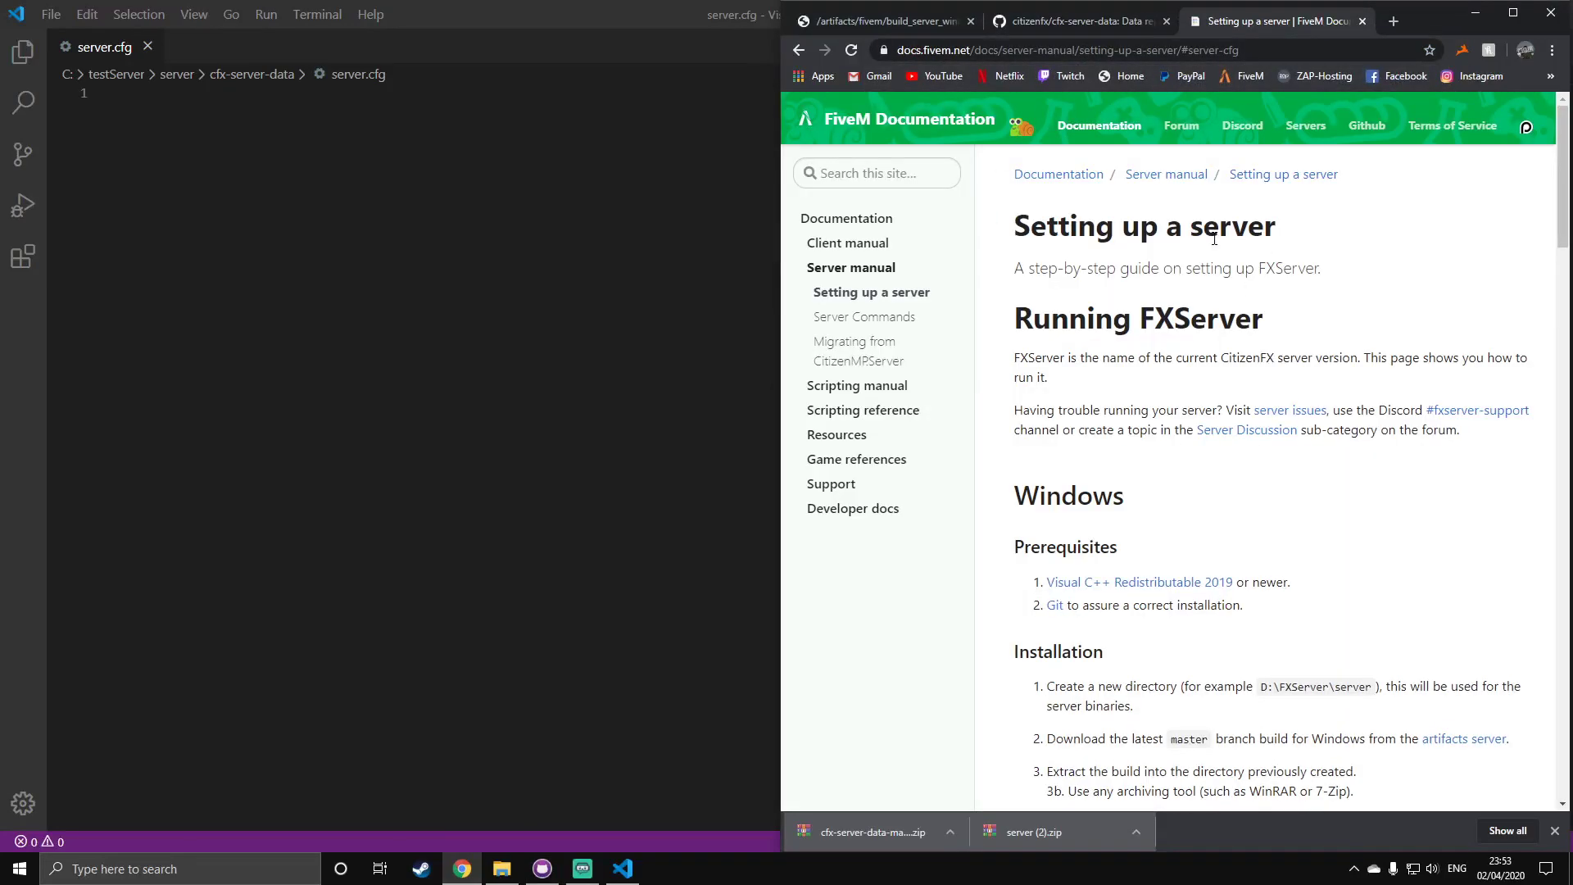
Maximize the browser window, go to the documentation's example server.cfg and copy its entire contents
{"action": "scroll", "coordinate": [1213, 237], "scroll_direction": "down", "scroll_amount": 4}
{"action": "left_click", "coordinate": [1513, 12]}
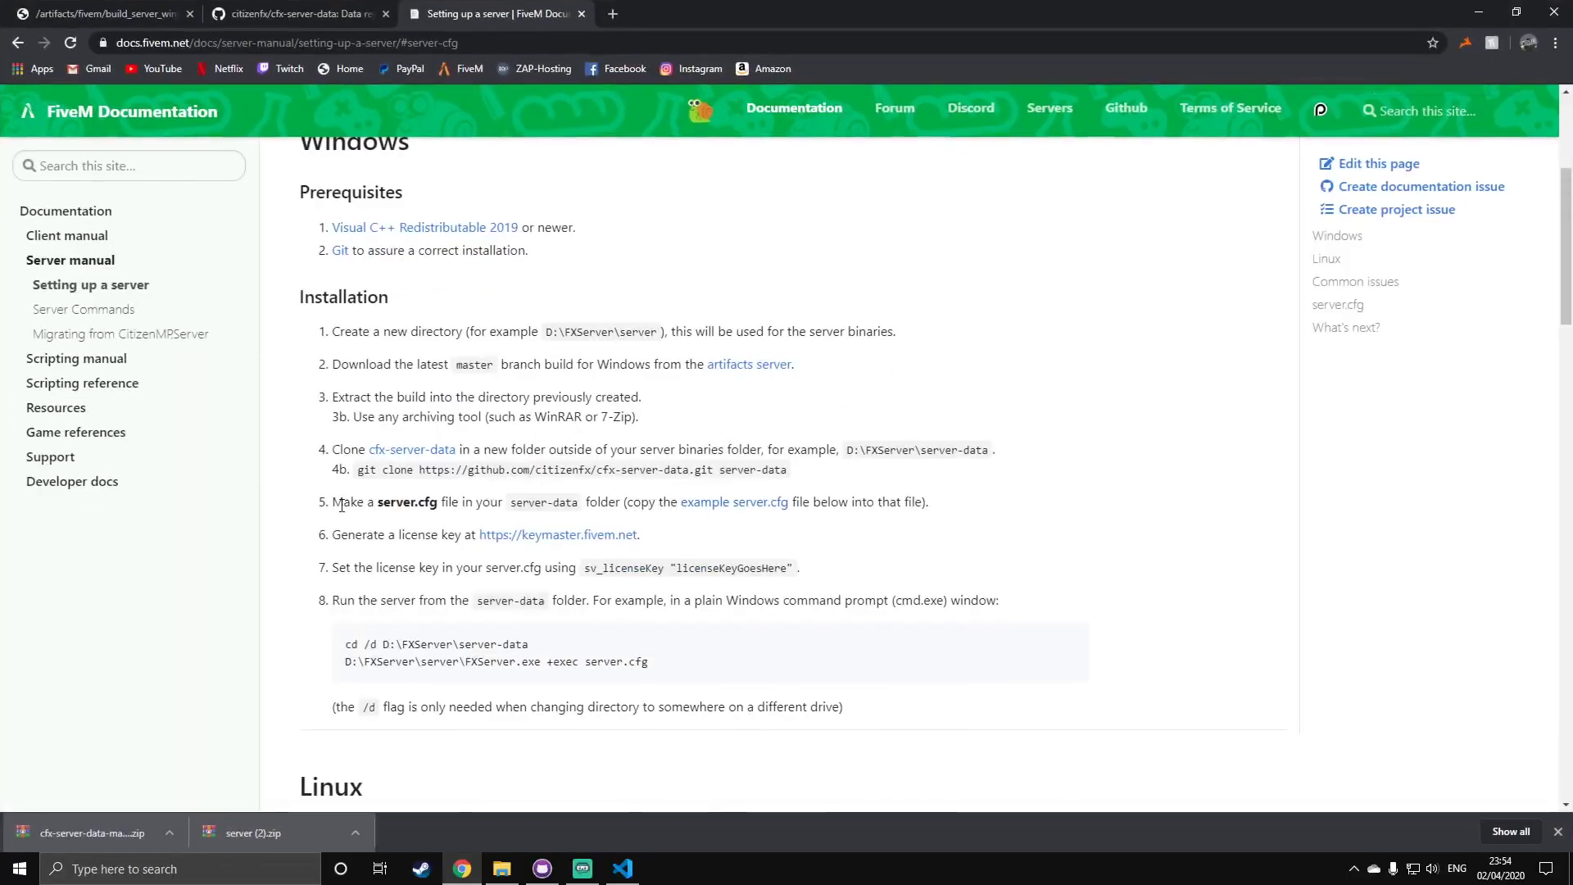
{"action": "left_click_drag", "start_coordinate": [332, 504], "coordinate": [607, 504]}
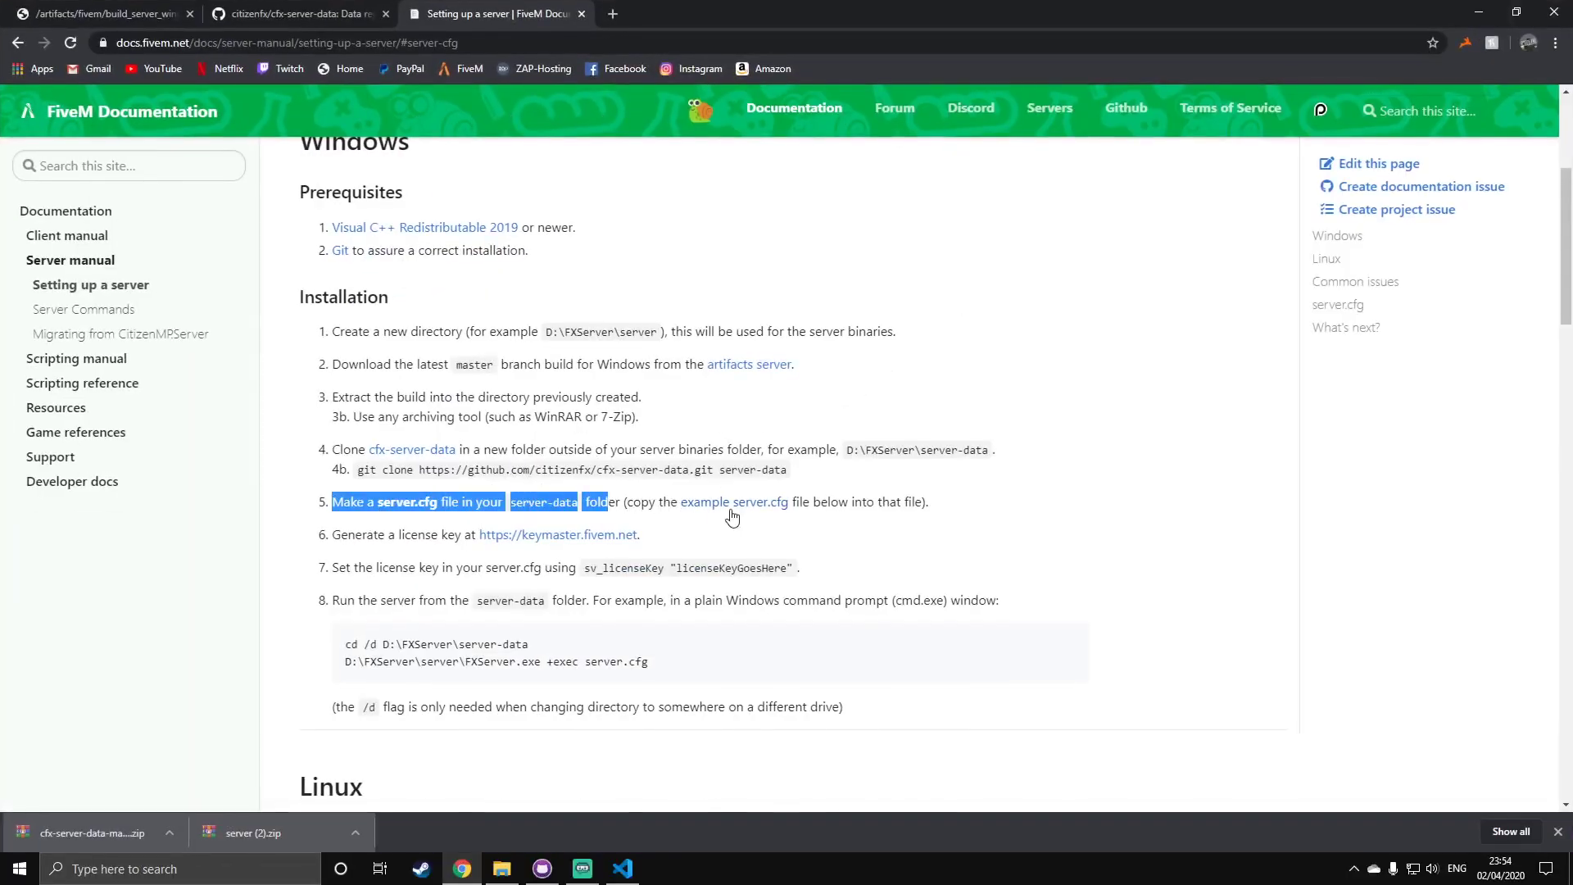
{"action": "left_click", "coordinate": [732, 512]}
{"action": "scroll", "coordinate": [699, 311], "scroll_direction": "down", "scroll_amount": 5}
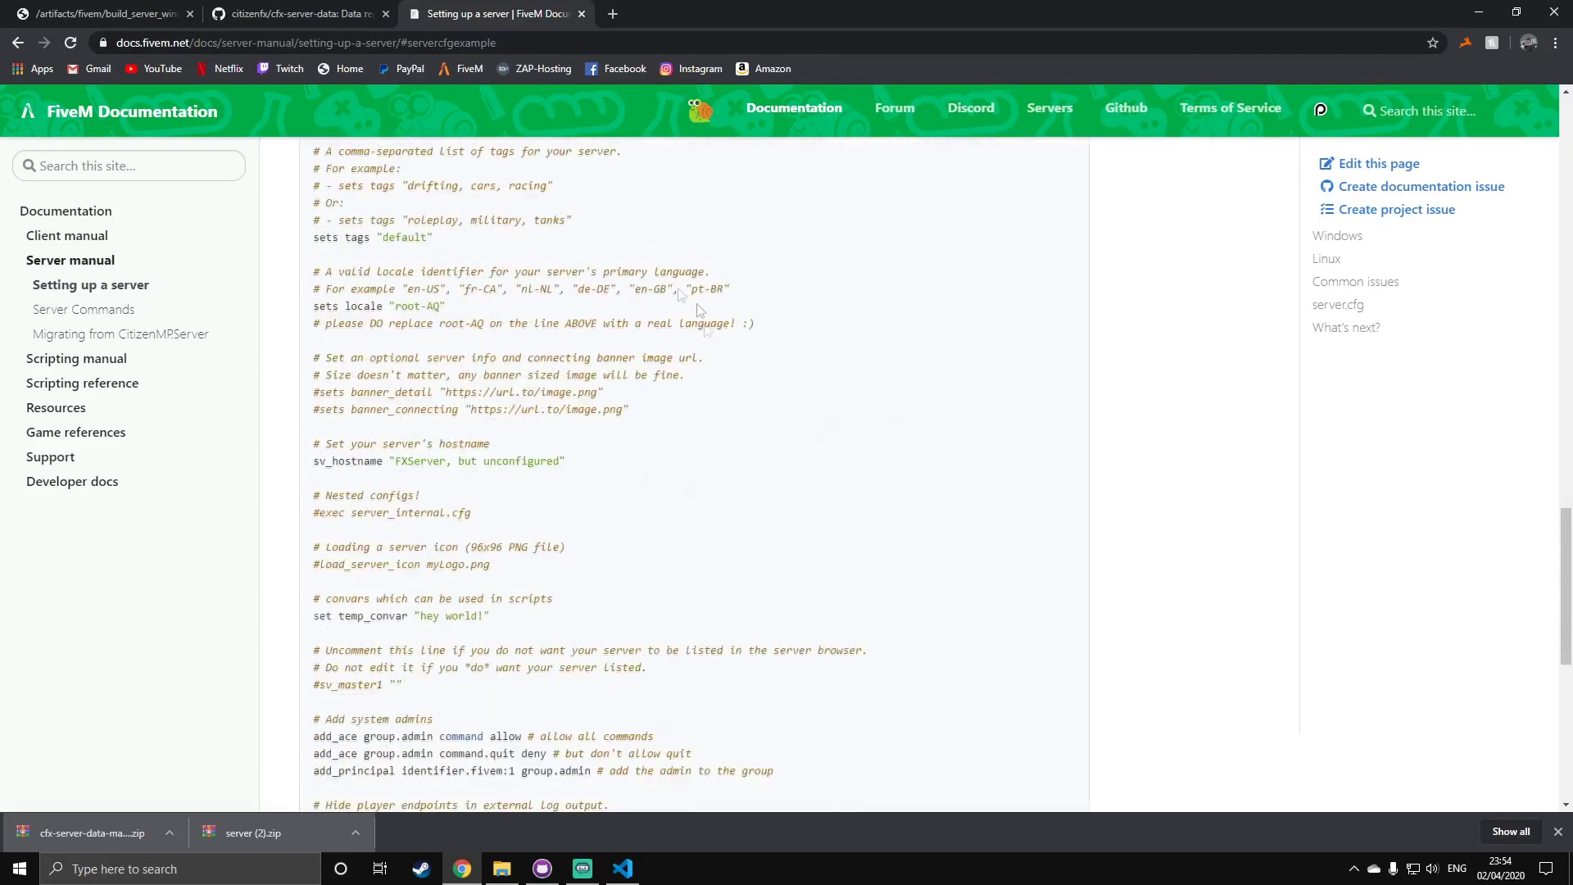
{"action": "scroll", "coordinate": [699, 311], "scroll_direction": "down", "scroll_amount": 5}
{"action": "left_click_drag", "start_coordinate": [566, 632], "coordinate": [313, 362]}
{"action": "scroll", "coordinate": [391, 300], "scroll_direction": "up", "scroll_amount": 12}
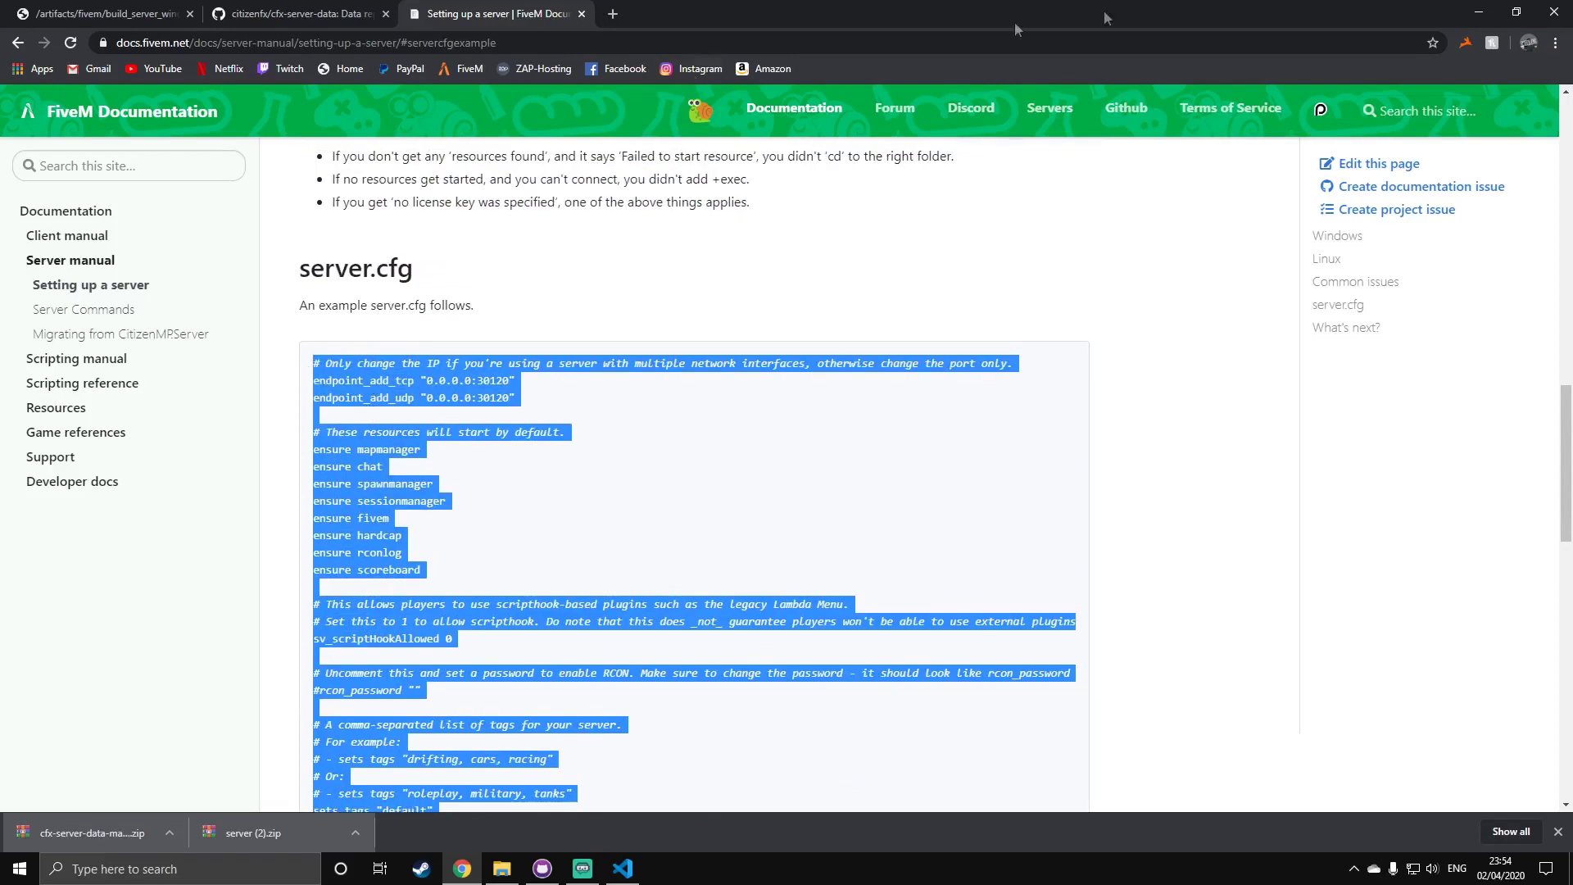
Paste the example configuration into the empty server.cfg in Visual Studio Code and save the file
{"action": "left_click", "coordinate": [1479, 11]}
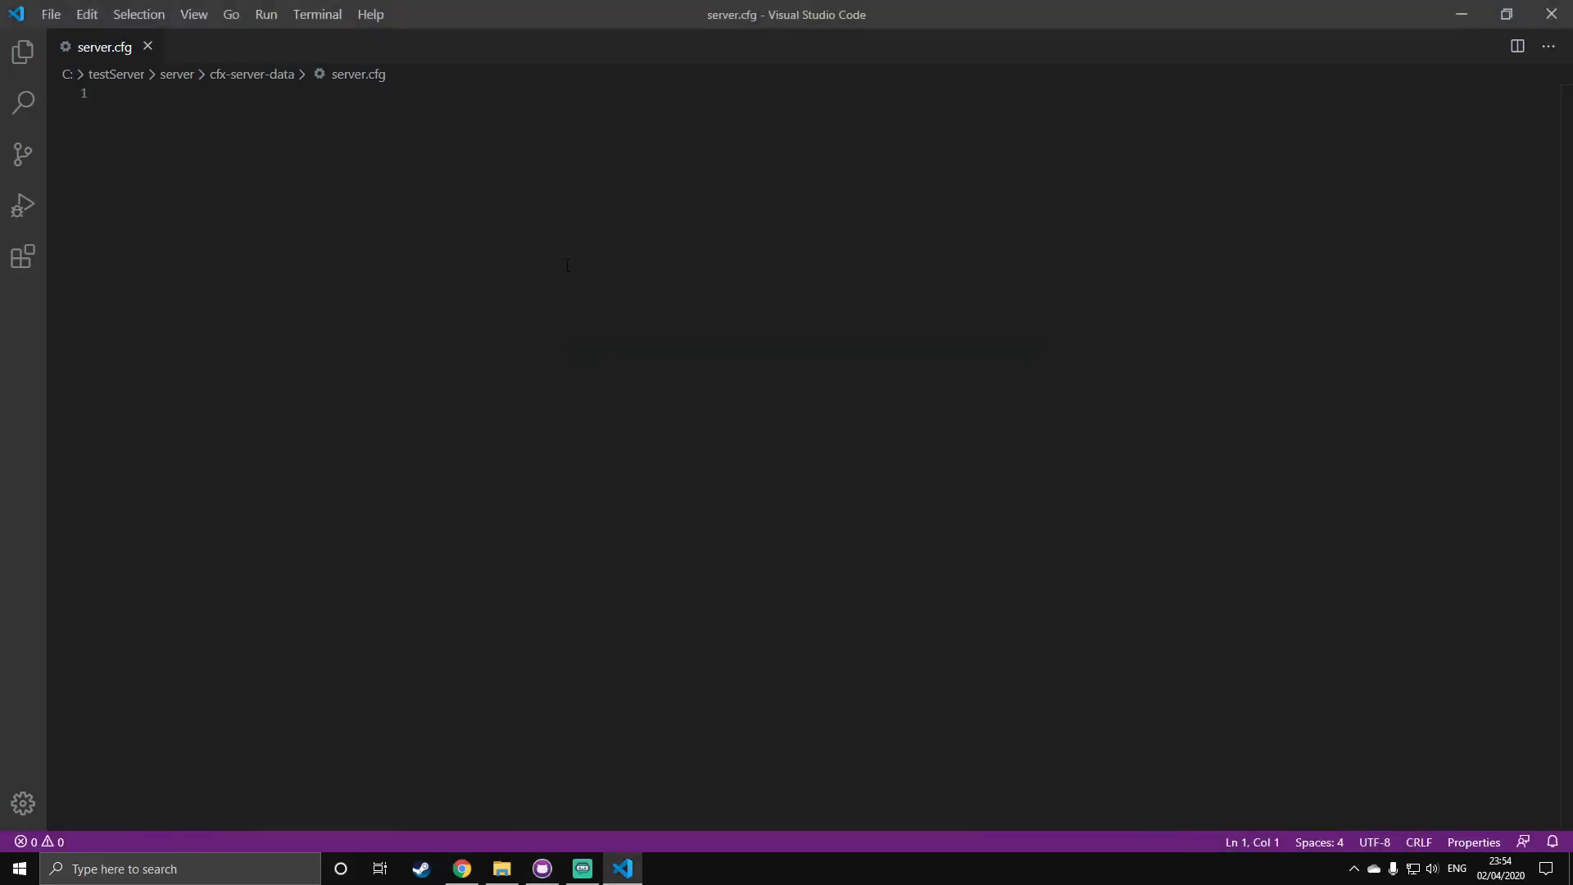
{"action": "key", "text": "ctrl+v"}
{"action": "scroll", "coordinate": [437, 277], "scroll_direction": "up", "scroll_amount": 10}
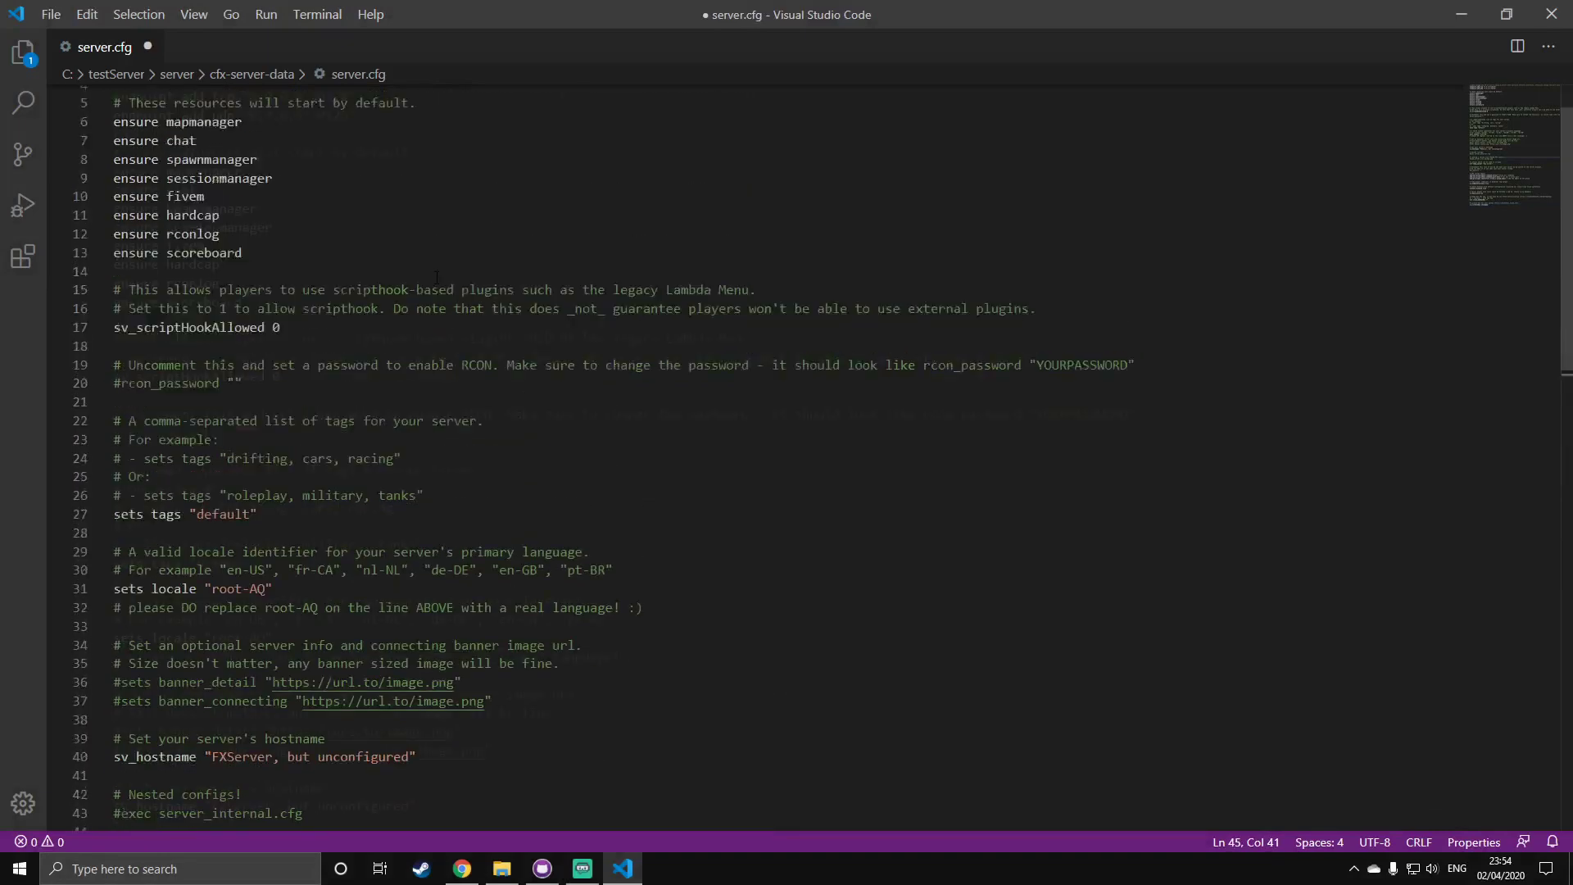
{"action": "scroll", "coordinate": [437, 277], "scroll_direction": "up", "scroll_amount": 2}
{"action": "key", "text": "ctrl+s"}
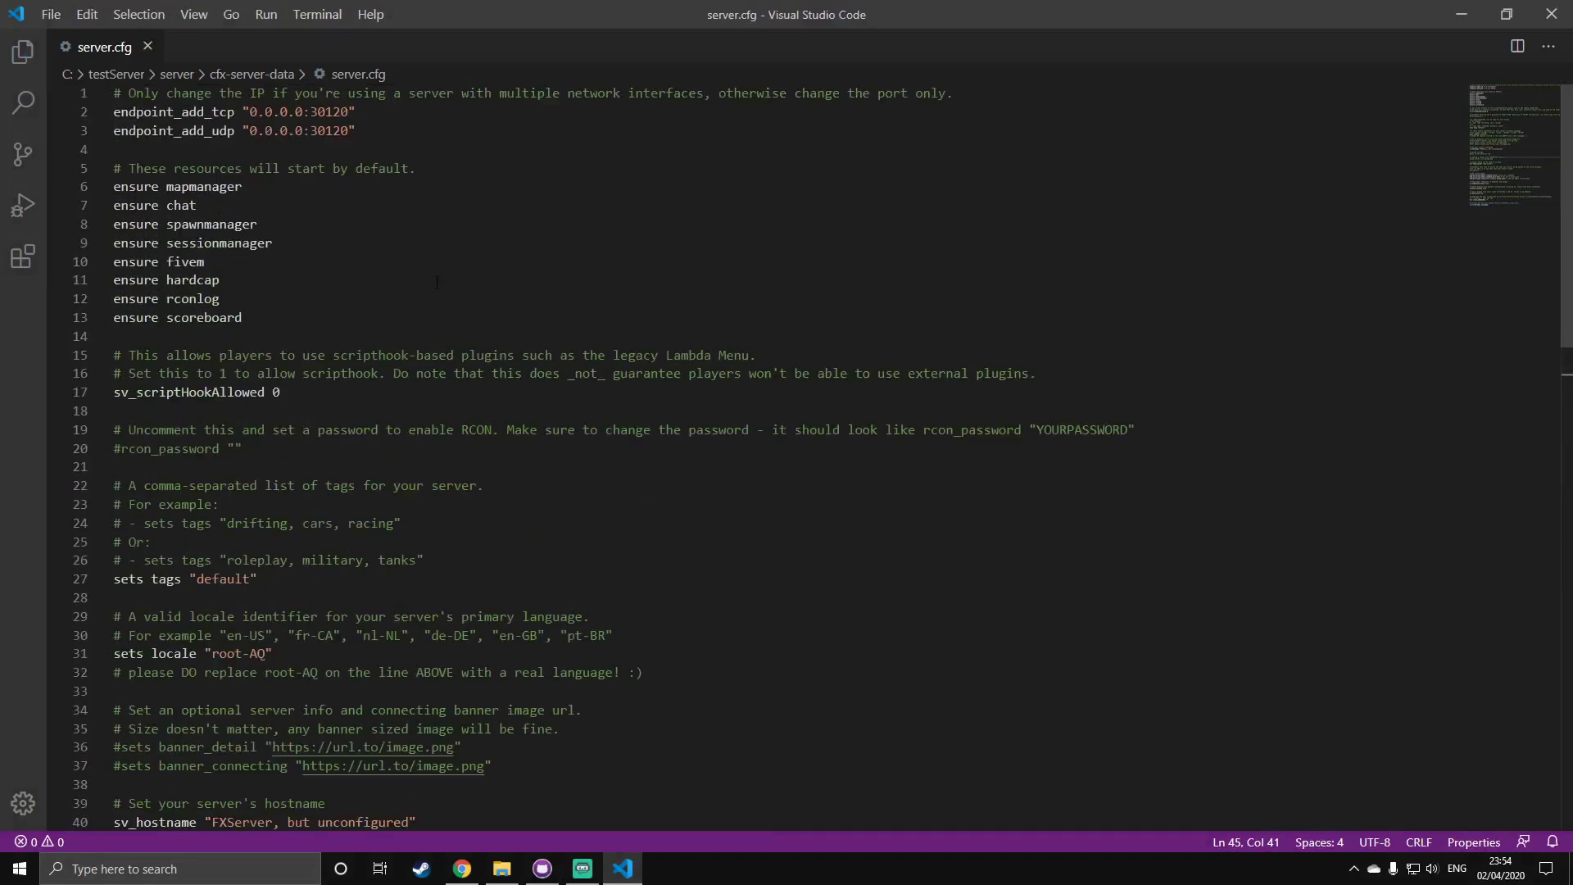
{"action": "left_click", "coordinate": [1462, 10]}
{"action": "left_click", "coordinate": [462, 868]}
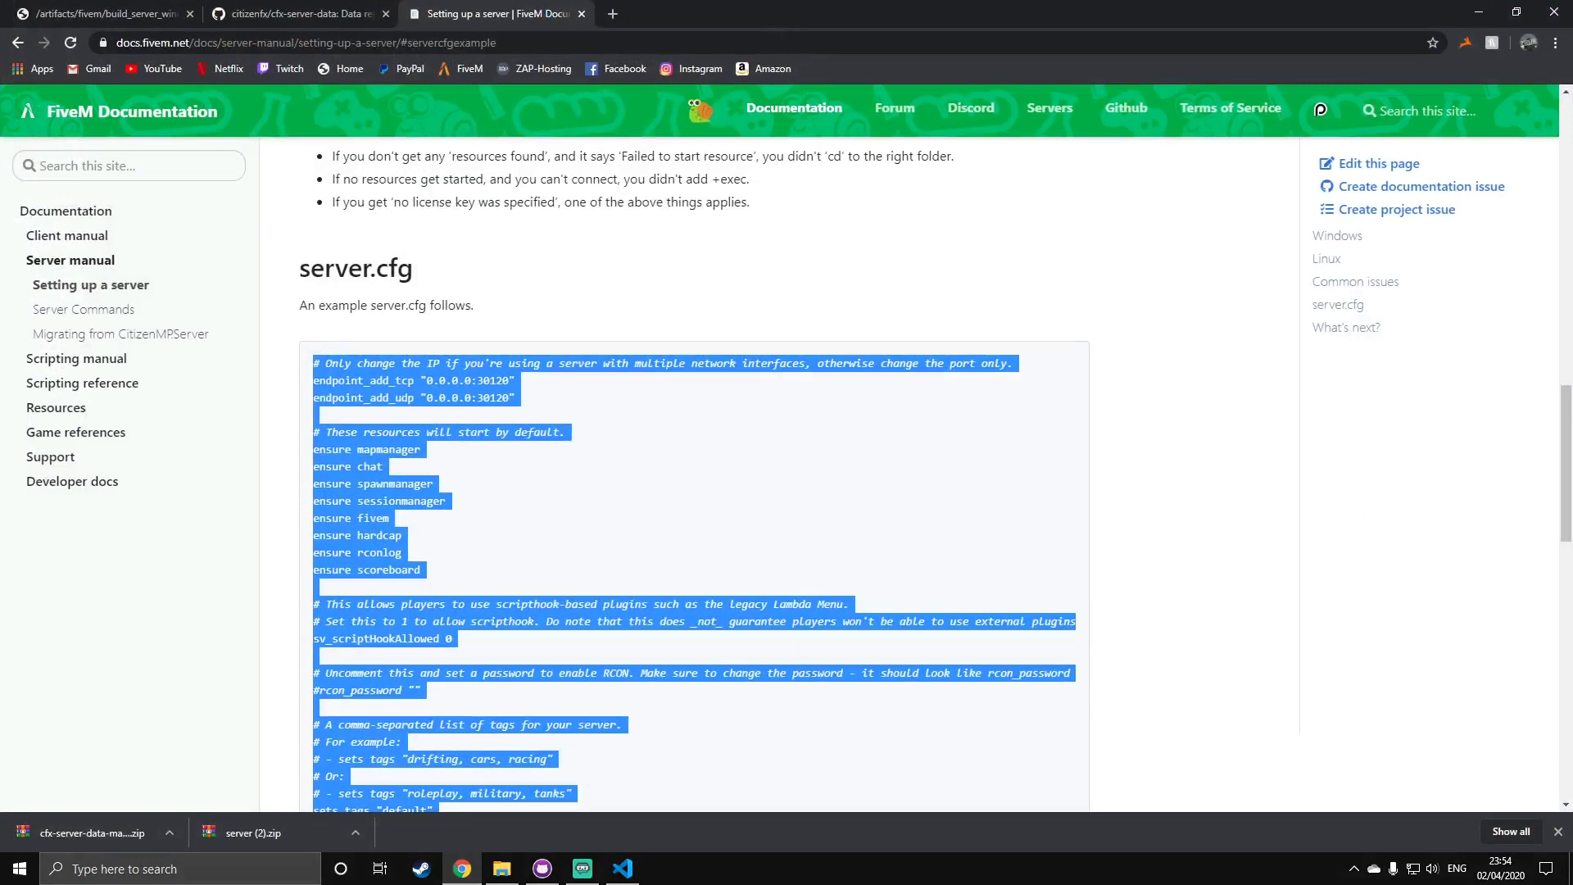
{"action": "left_click", "coordinate": [543, 869]}
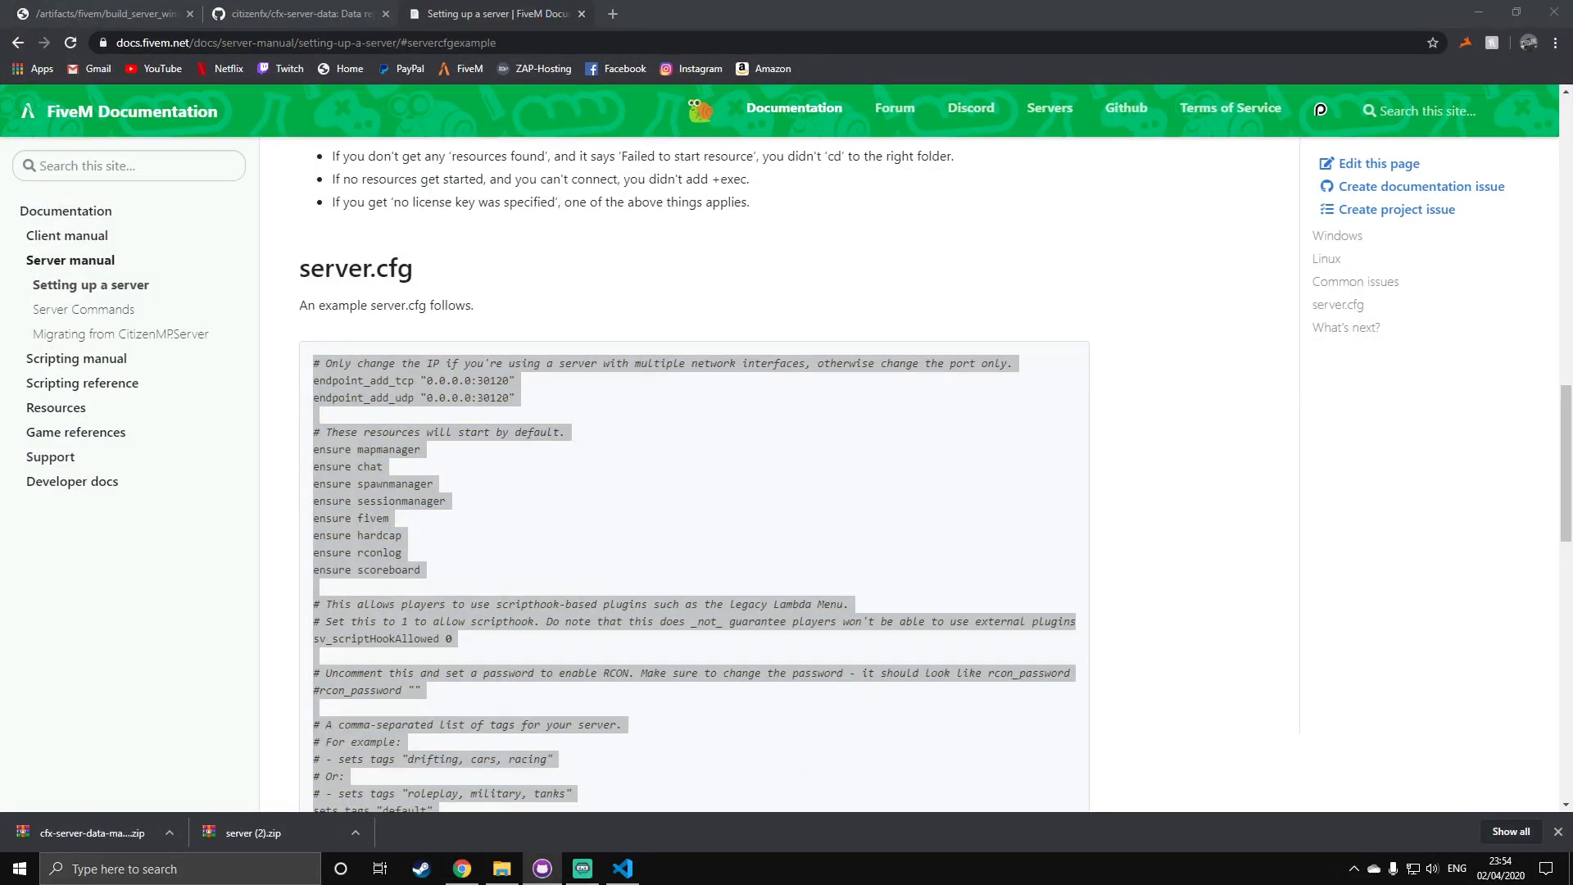
{"action": "left_click", "coordinate": [613, 14]}
{"action": "type", "text": "https://keymaster.fivem.net/"}
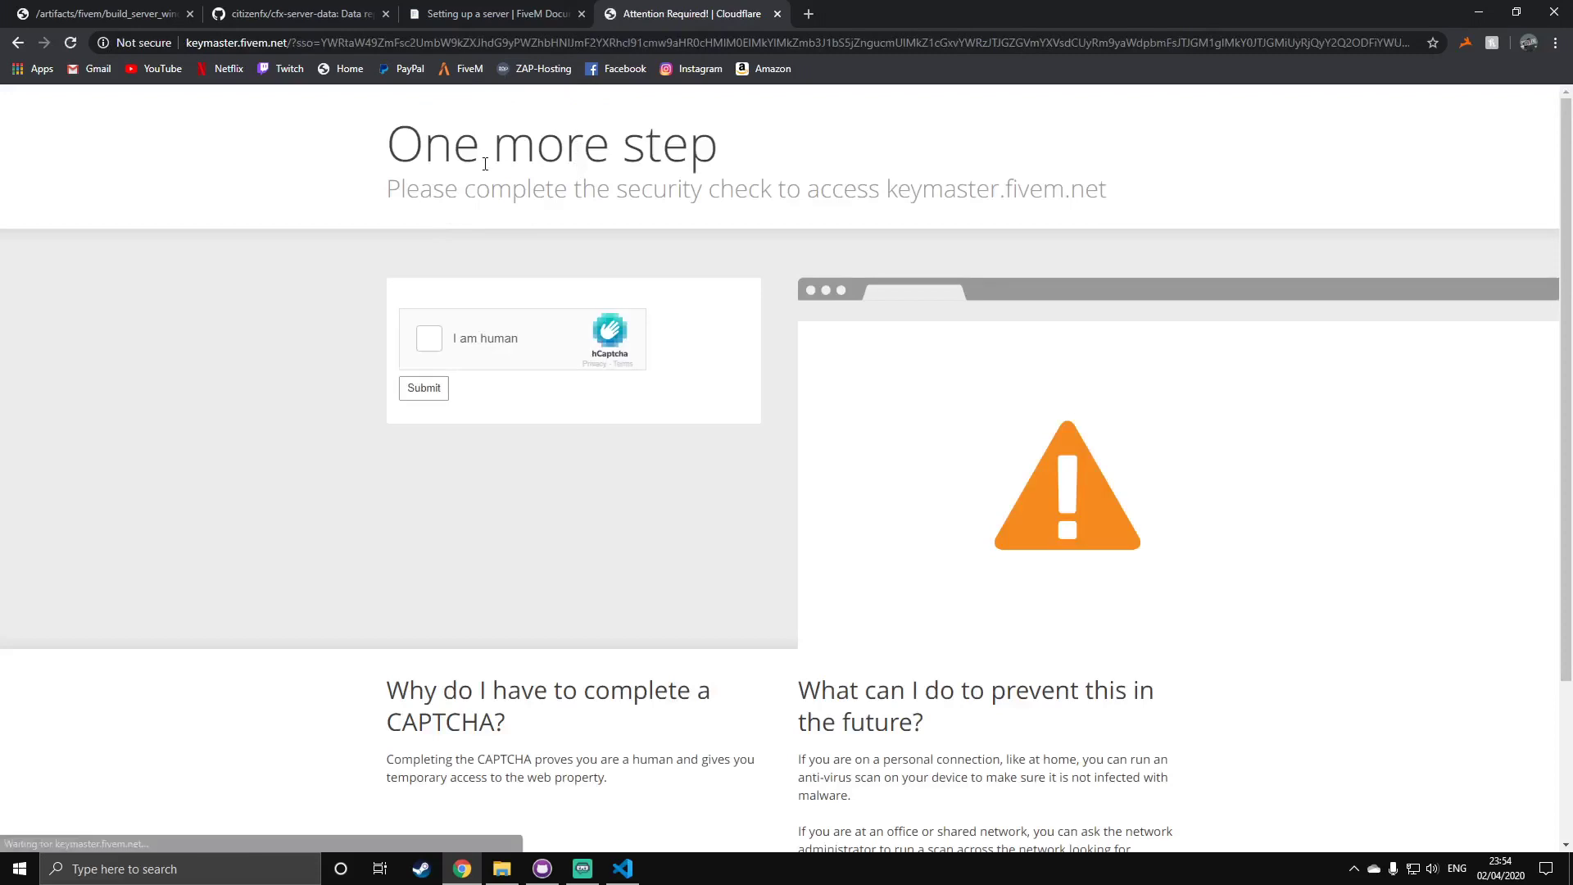
Complete the human verification by selecting the images that contain a train
{"action": "left_click", "coordinate": [434, 338]}
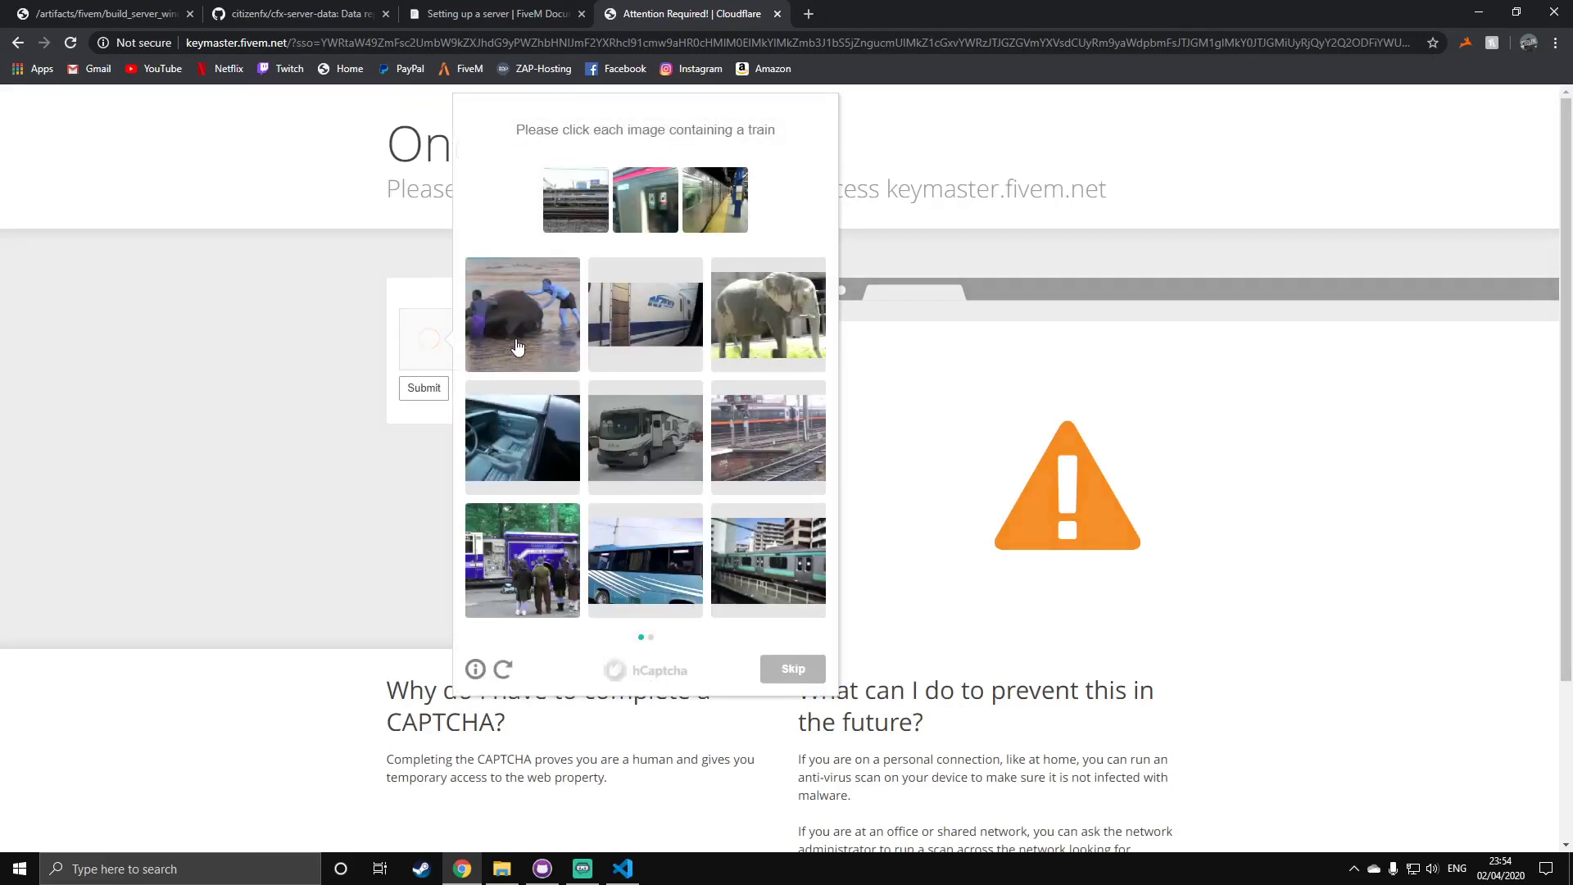
{"action": "left_click", "coordinate": [619, 337]}
{"action": "left_click", "coordinate": [763, 438]}
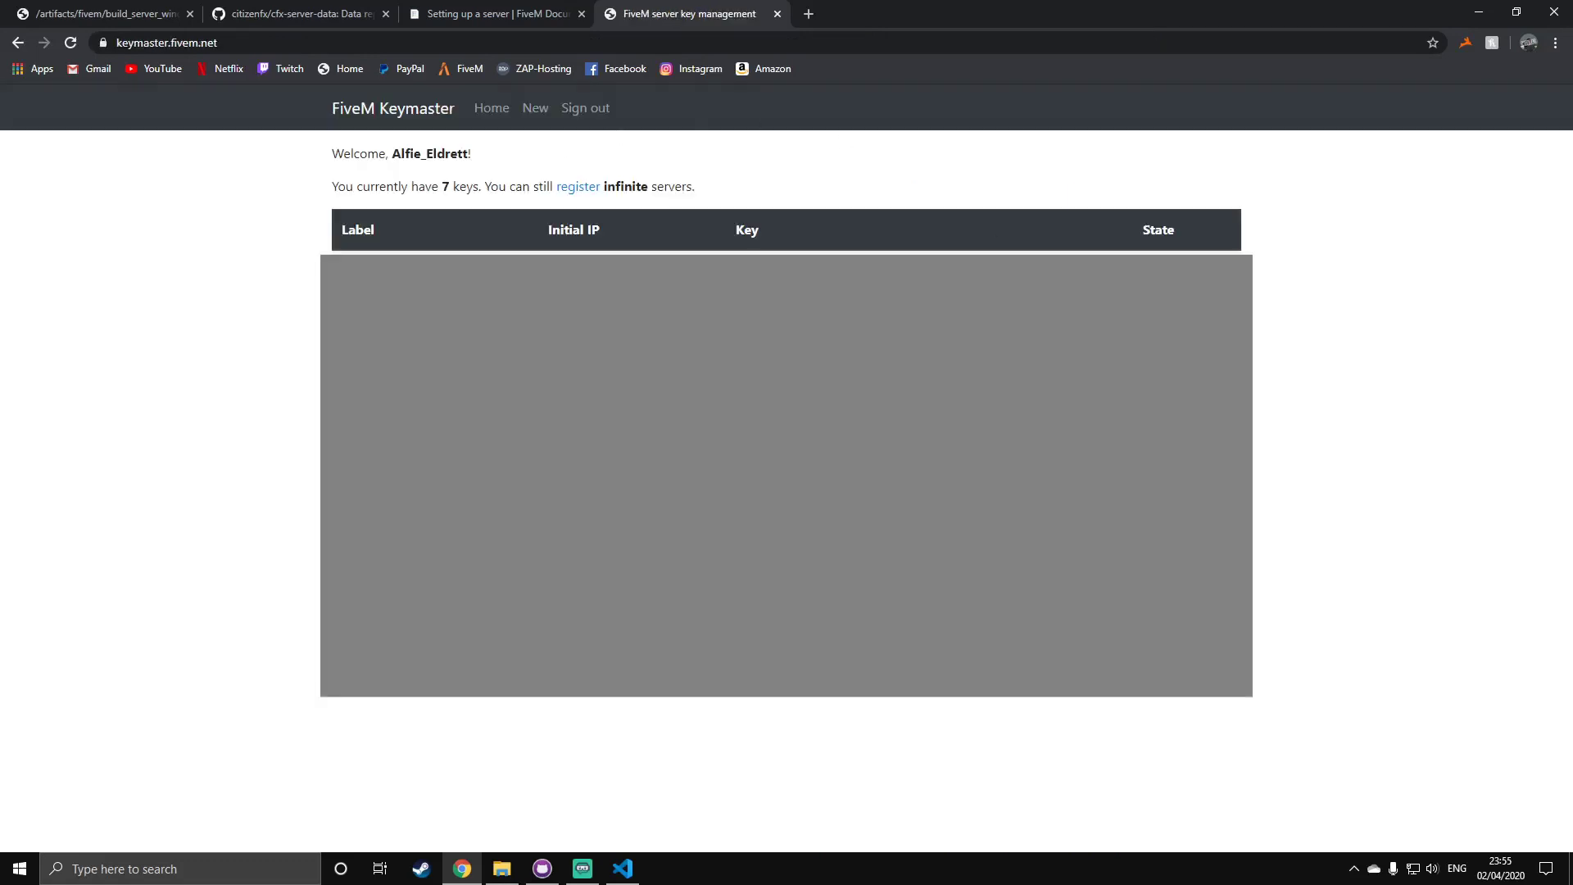
Start registering a new server key in FiveM Keymaster and label it testServer
{"action": "left_click", "coordinate": [587, 193]}
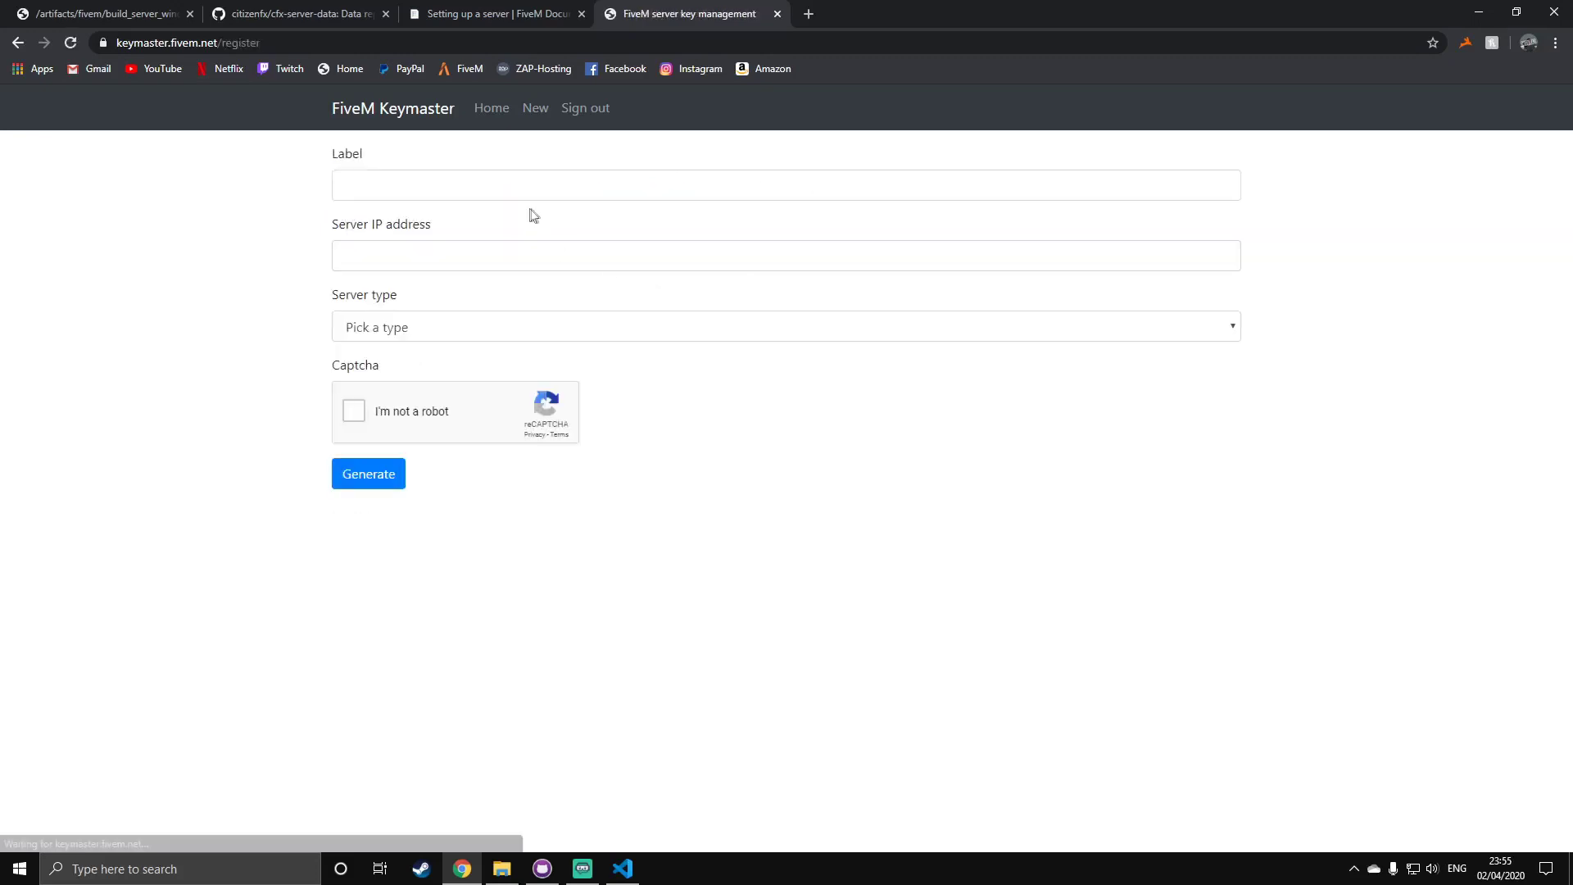
{"action": "left_click", "coordinate": [492, 192]}
{"action": "key", "text": "Escape"}
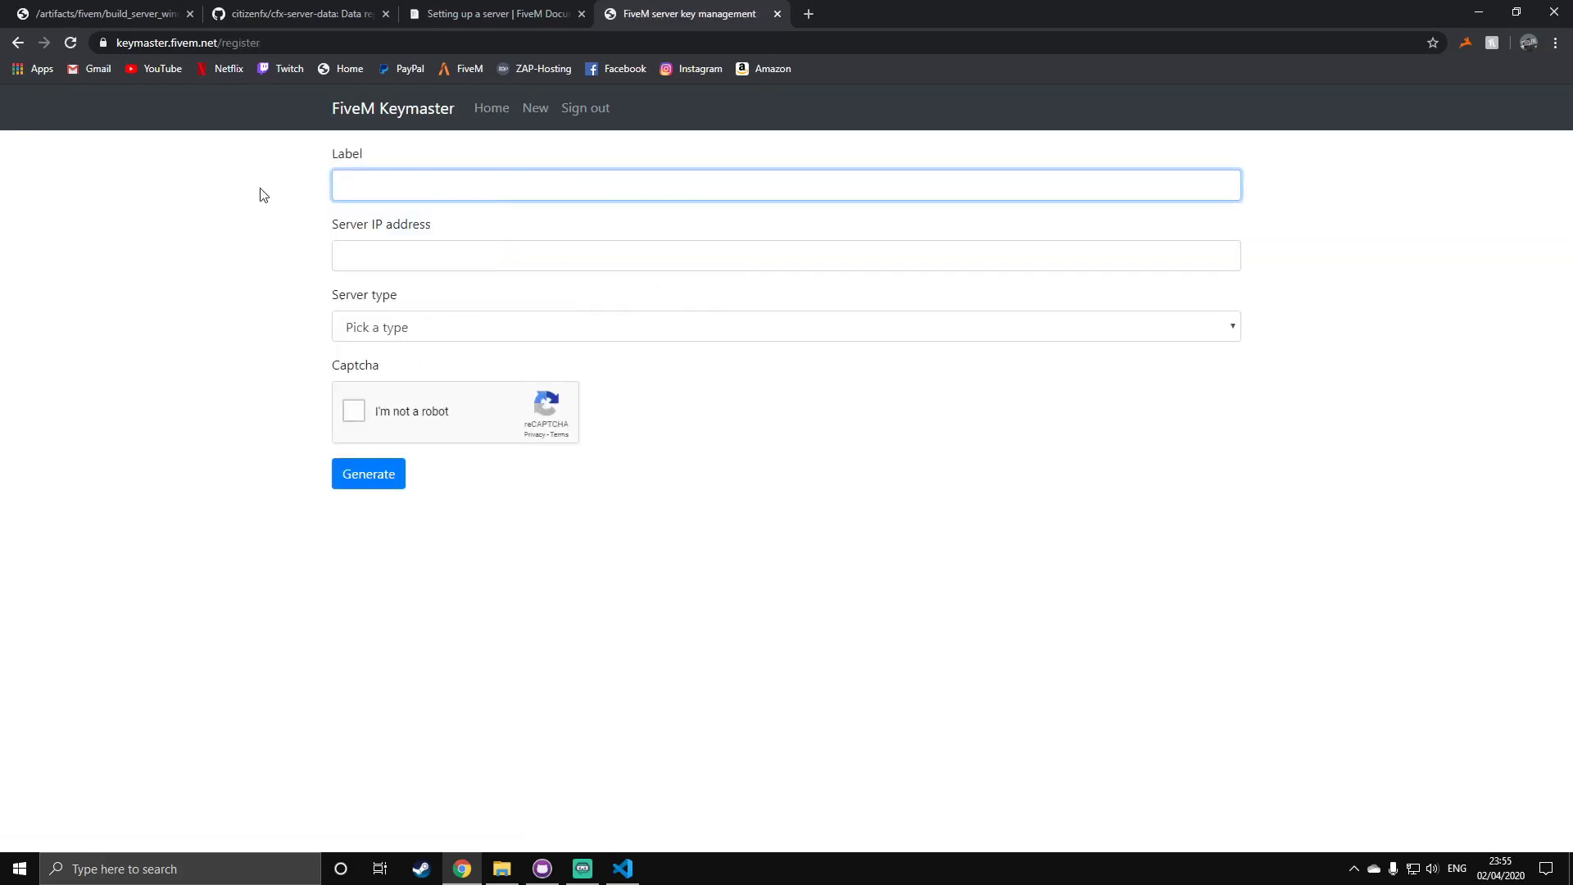
{"action": "left_click", "coordinate": [432, 185]}
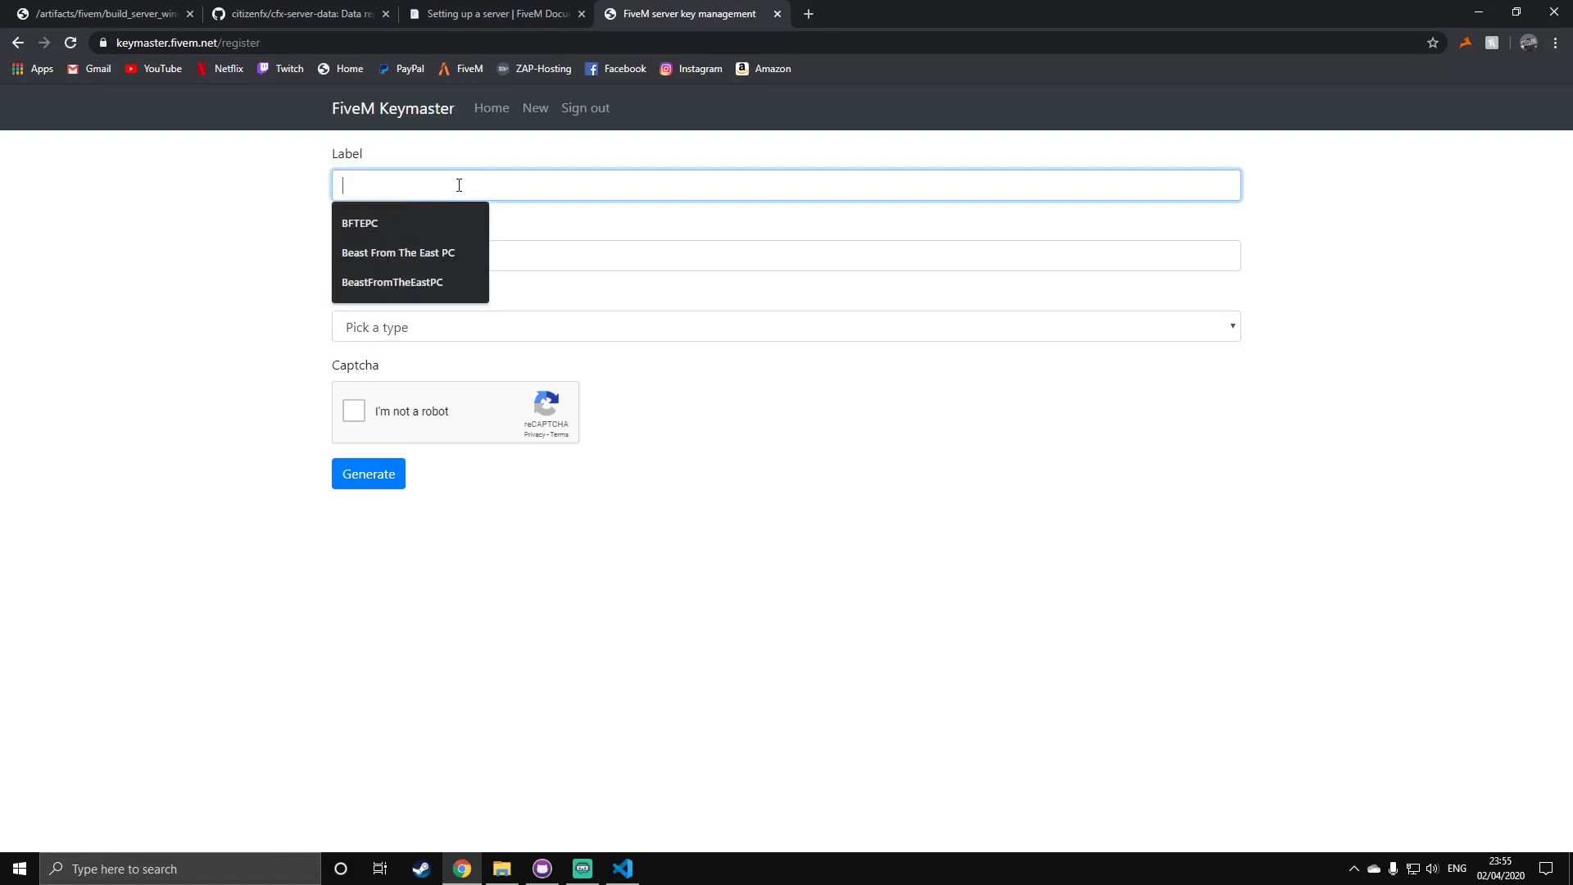
{"action": "type", "text": "testServer"}
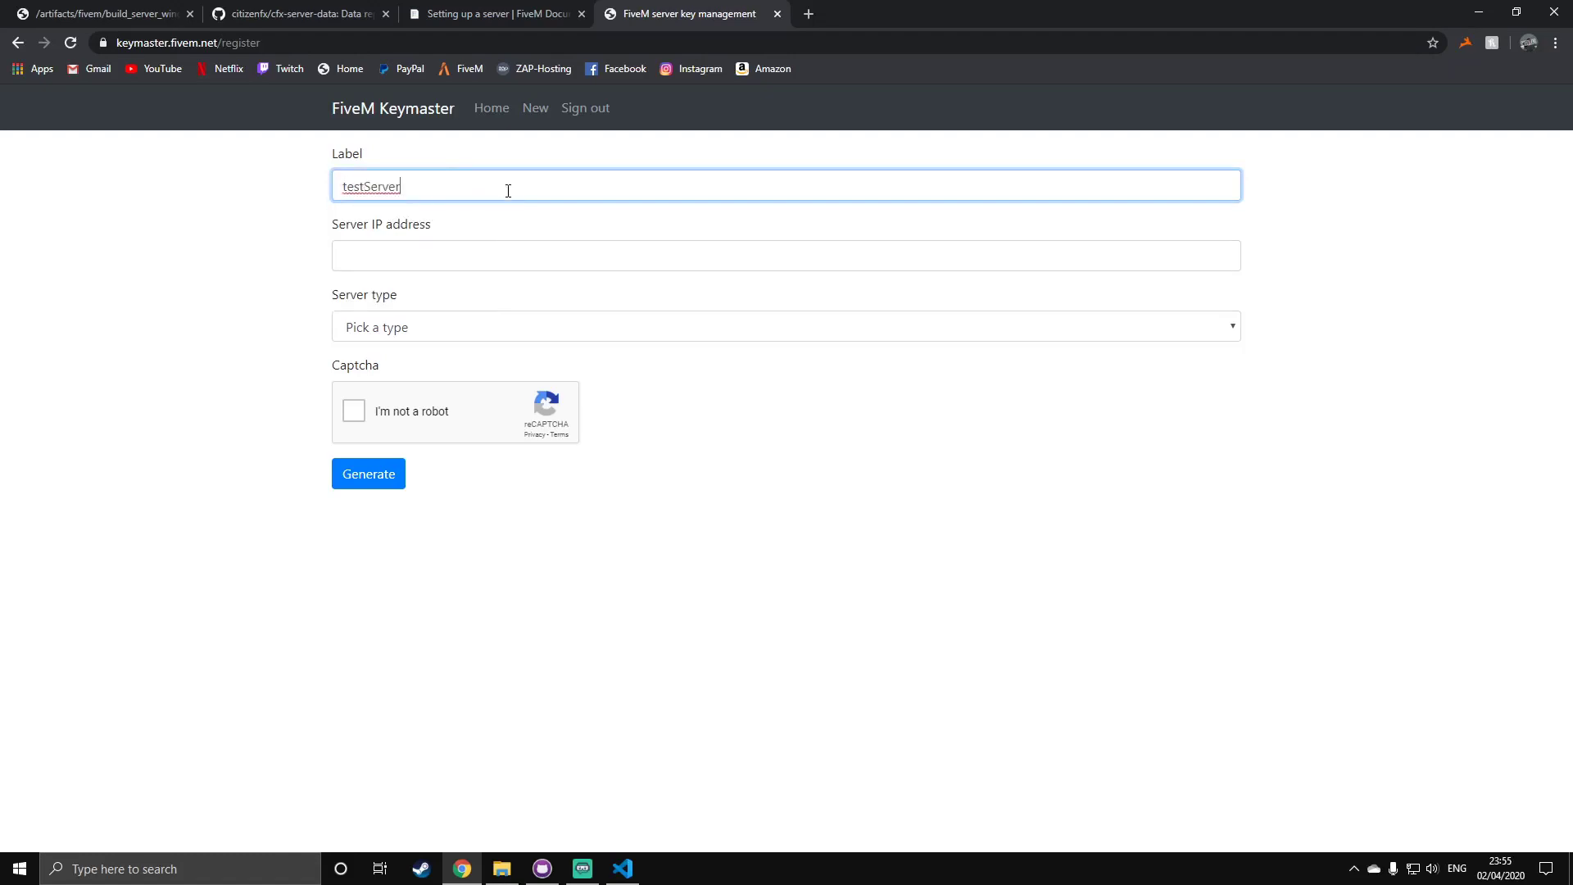
Visit the Server IP address field and set the server type to Home hosted
{"action": "left_click", "coordinate": [389, 255]}
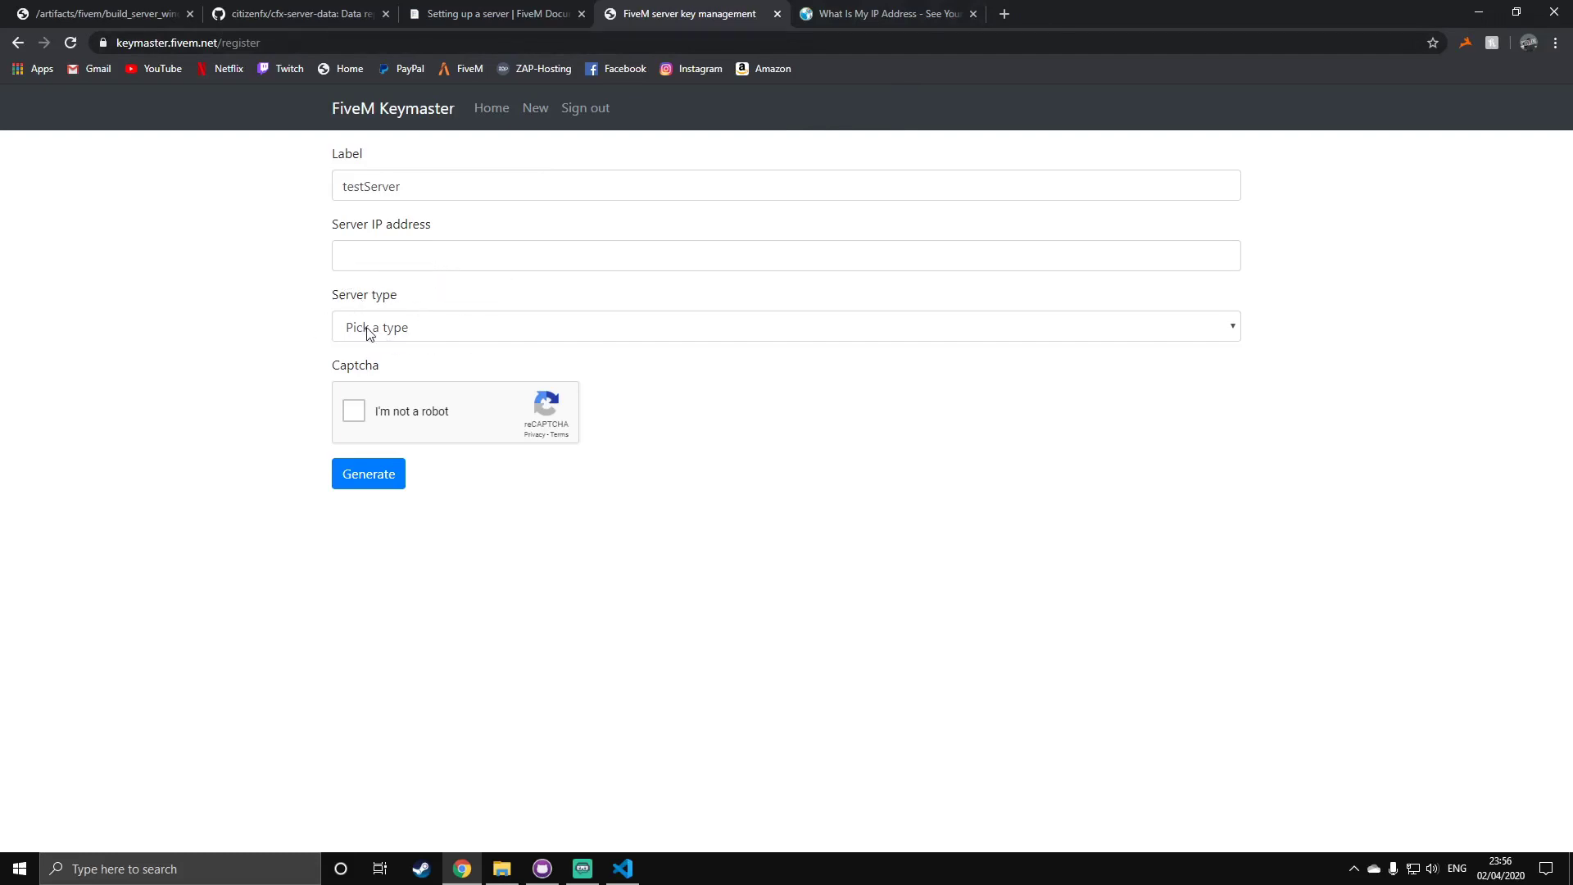
{"action": "left_click", "coordinate": [367, 253]}
{"action": "left_click", "coordinate": [292, 254]}
{"action": "left_click", "coordinate": [360, 324]}
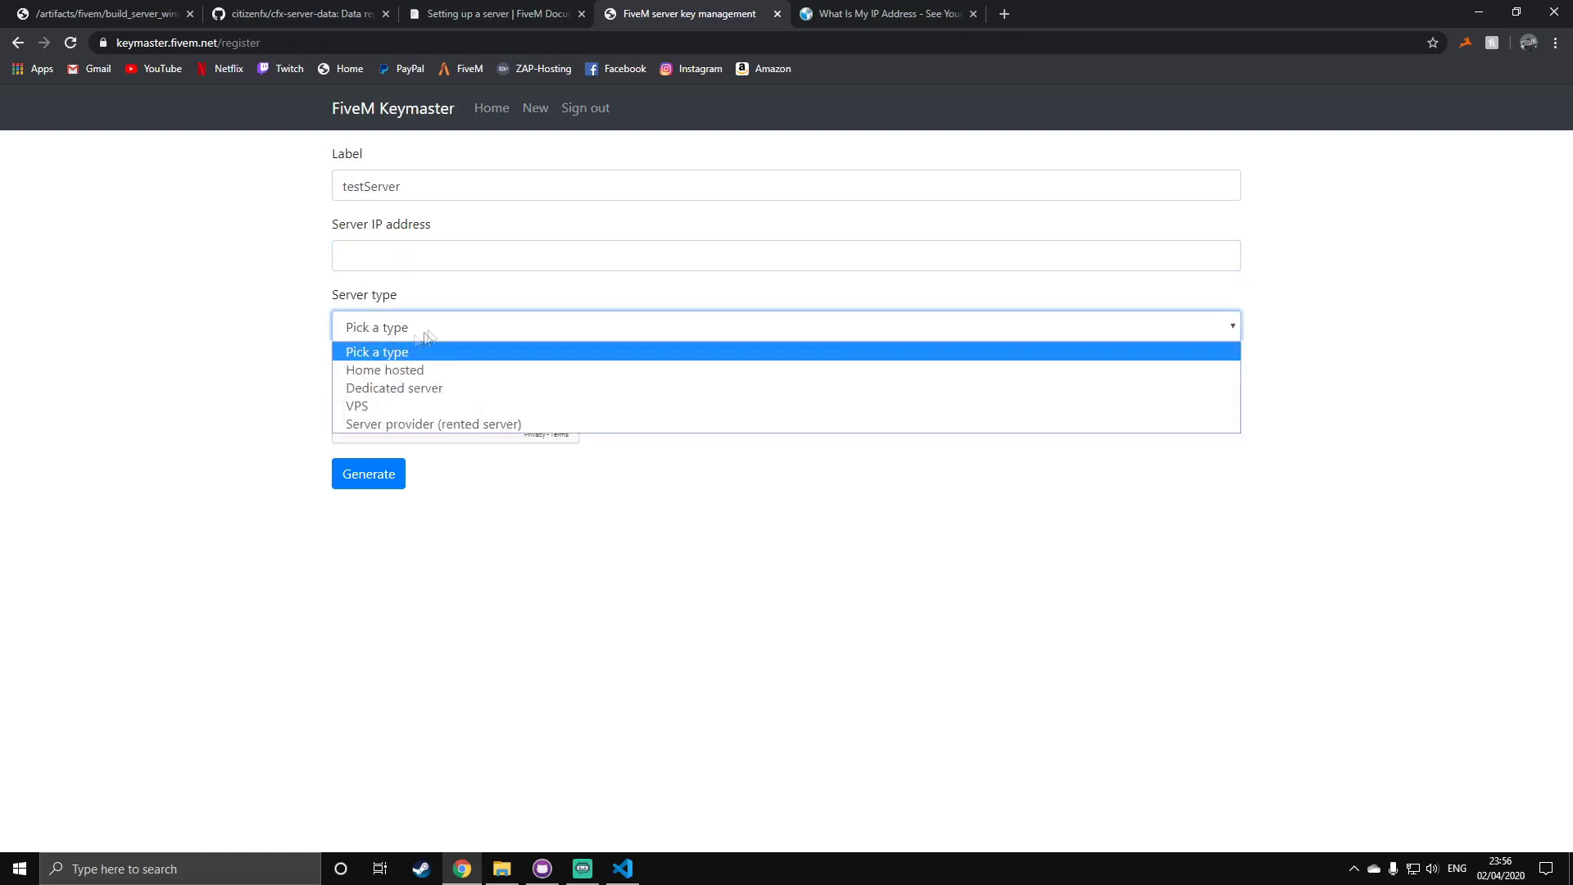
{"action": "left_click", "coordinate": [427, 376]}
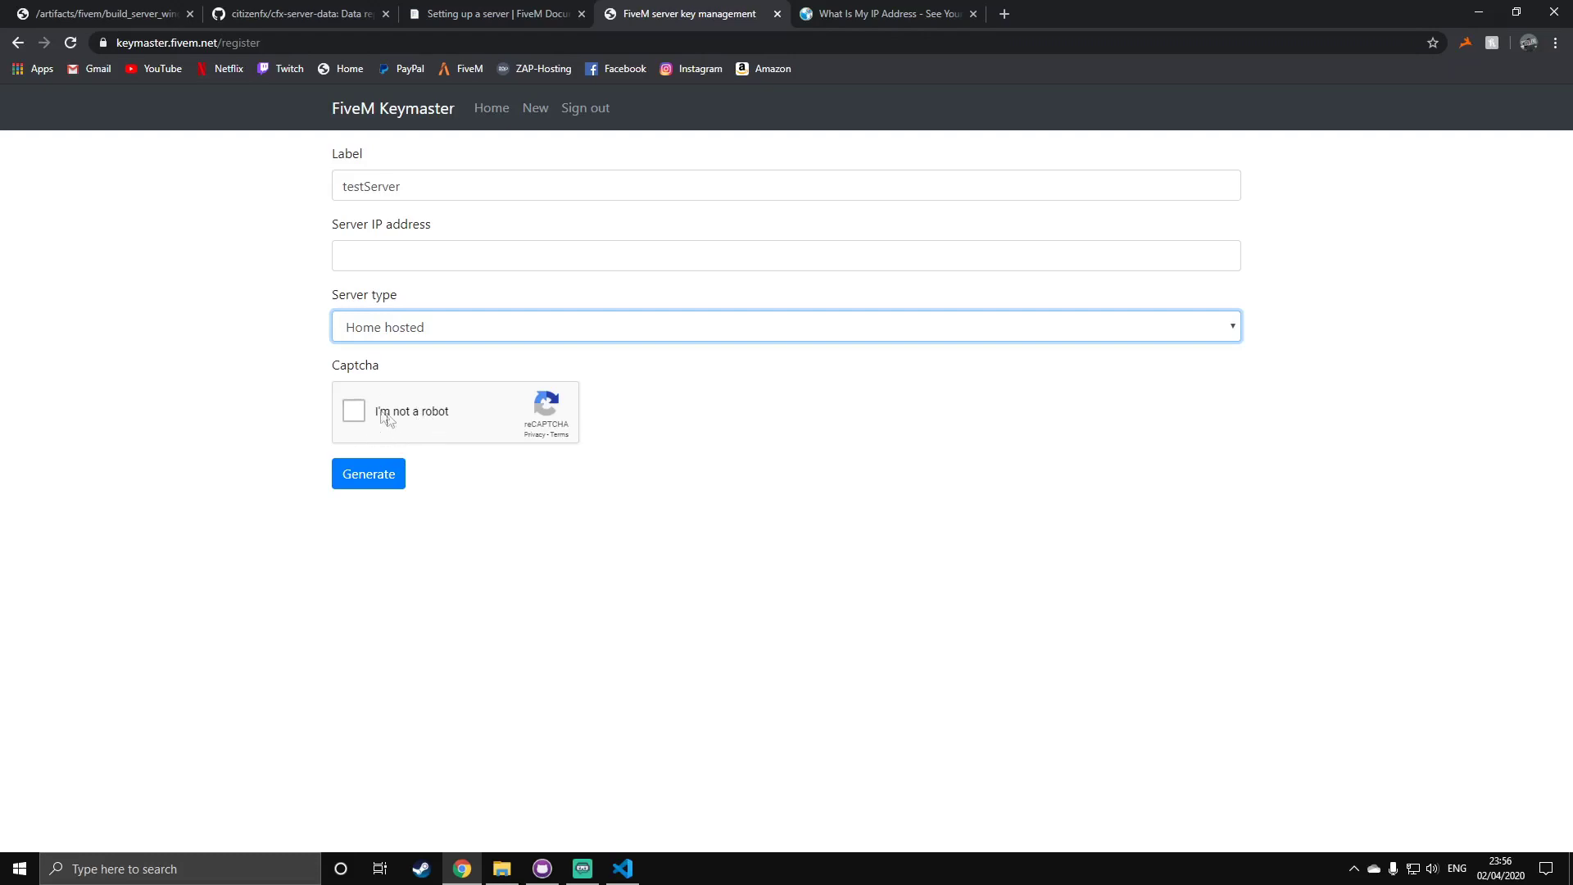
{"action": "left_click", "coordinate": [17, 42]}
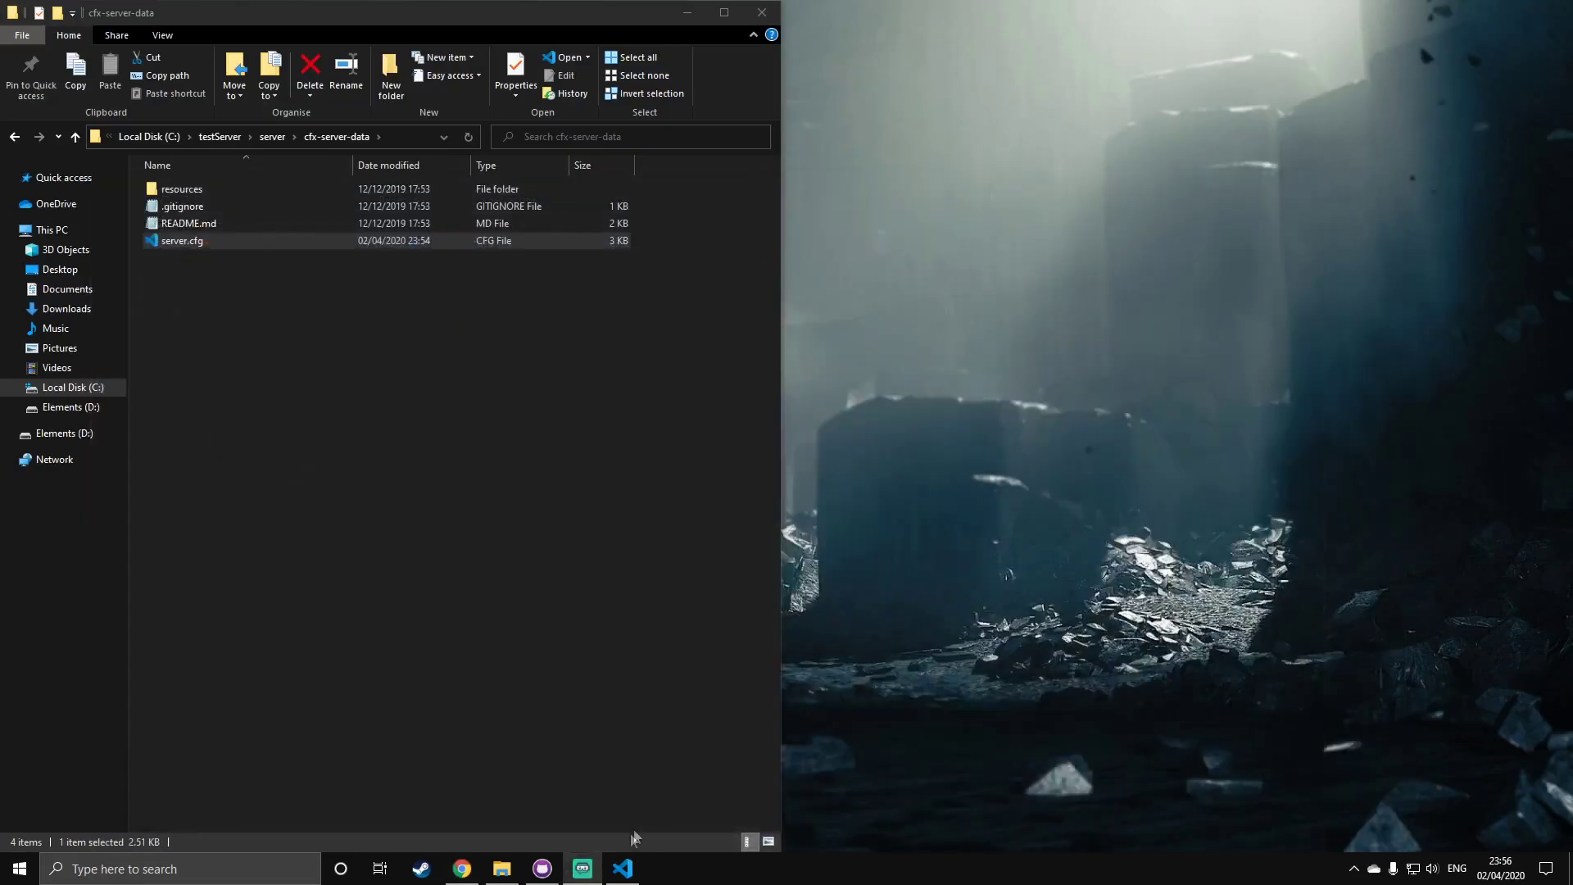
Switch to Visual Studio Code and replace the changeme placeholder of sv_licenseKey in server.cfg with an empty pair of double quotes
{"action": "left_click", "coordinate": [623, 868]}
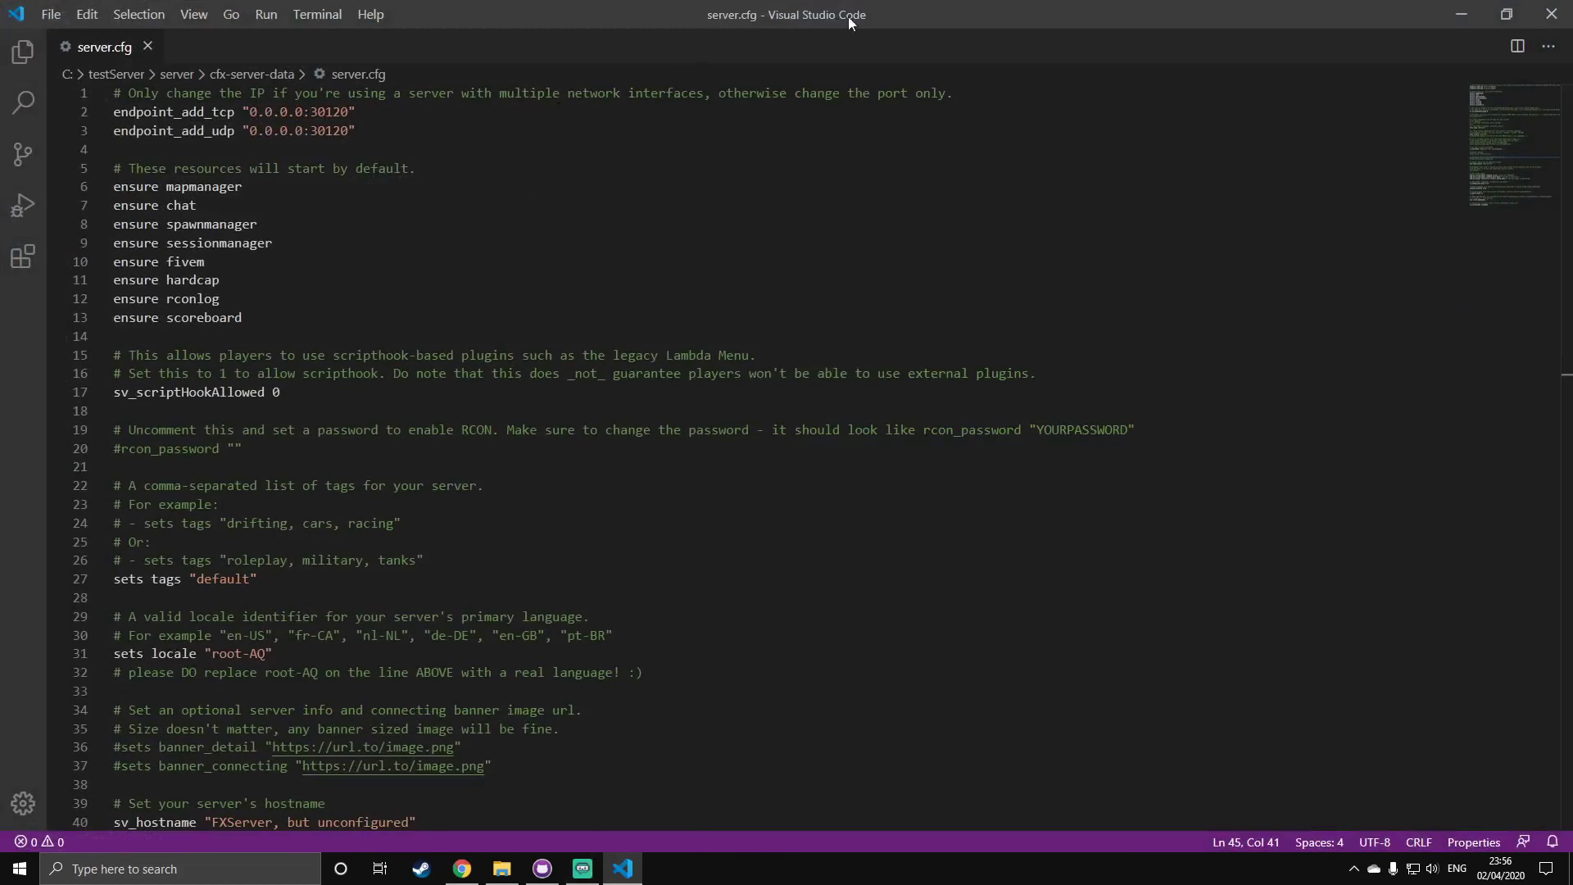
{"action": "scroll", "coordinate": [541, 336], "scroll_direction": "down", "scroll_amount": 20}
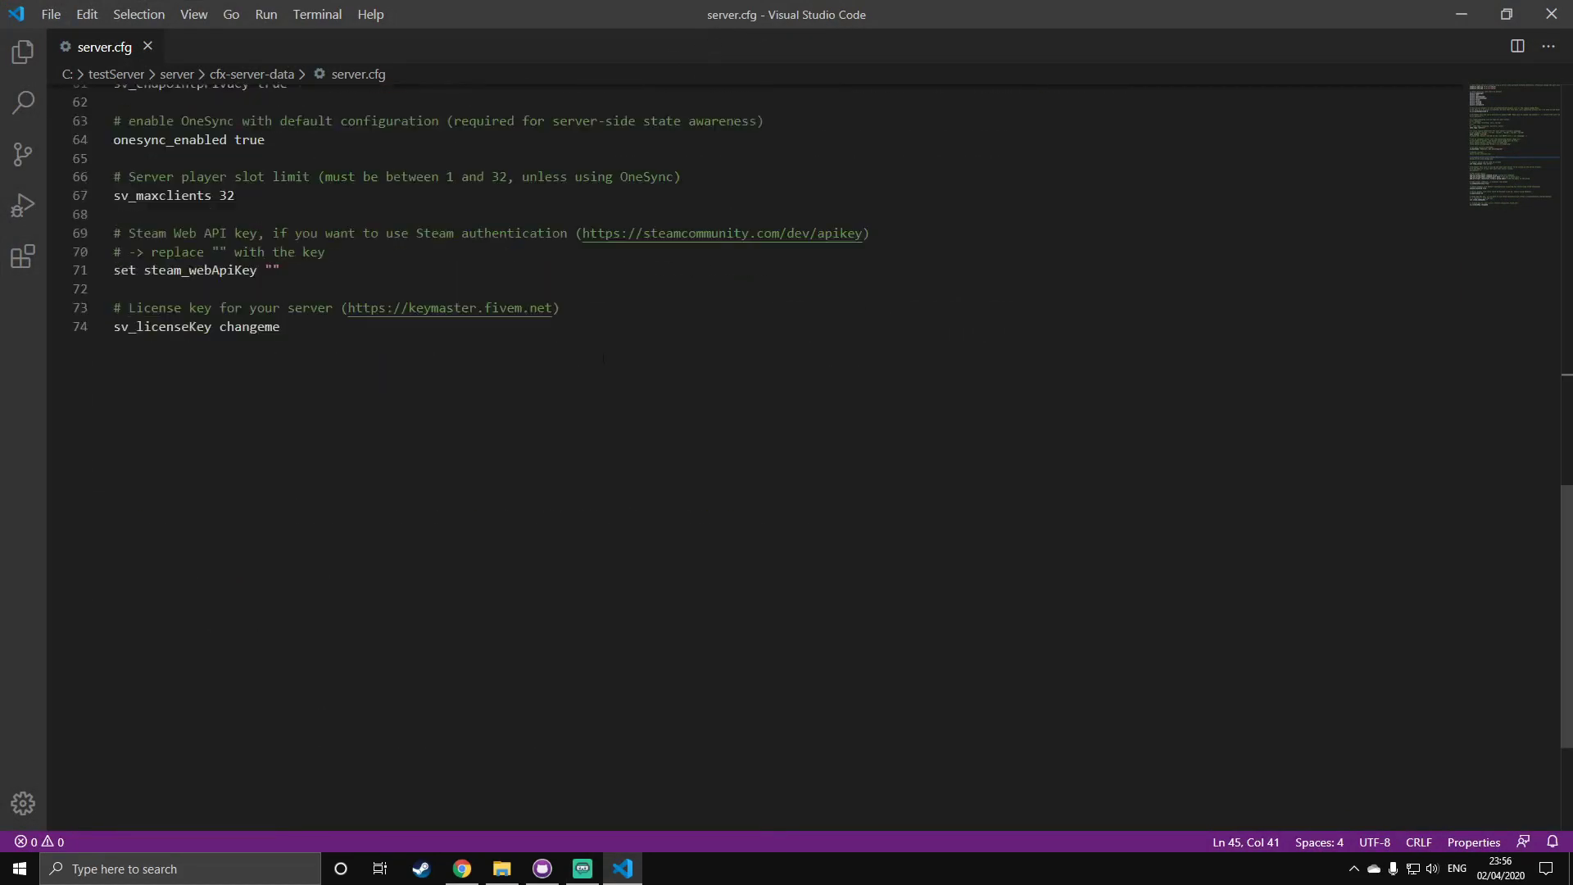
{"action": "scroll", "coordinate": [612, 345], "scroll_direction": "up", "scroll_amount": 5}
{"action": "scroll", "coordinate": [611, 345], "scroll_direction": "up", "scroll_amount": 5}
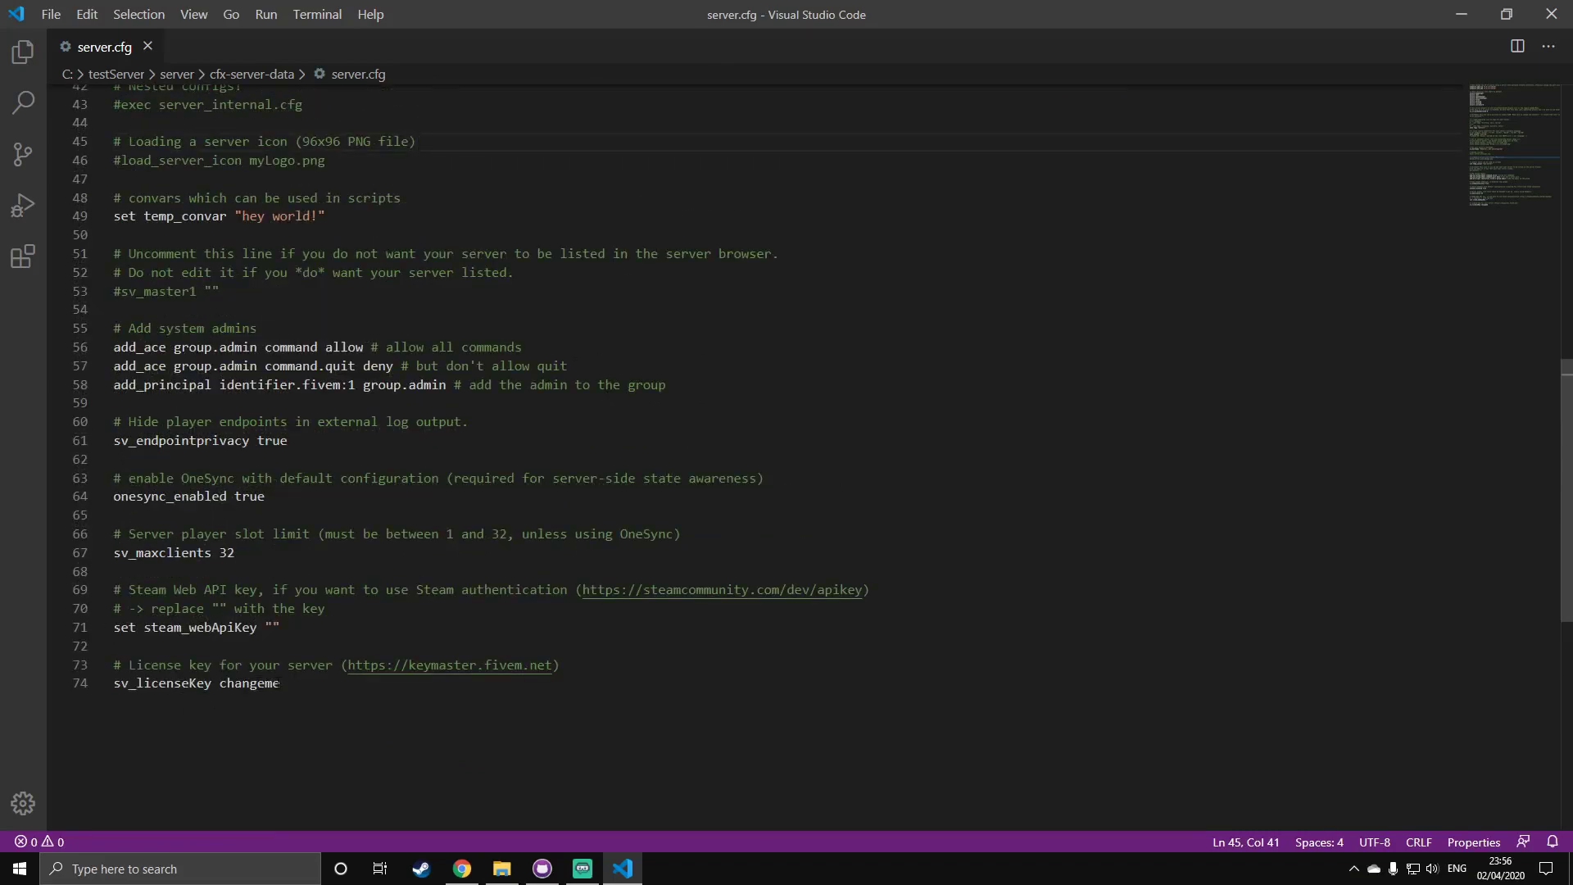
{"action": "left_click_drag", "start_coordinate": [279, 683], "coordinate": [219, 683]}
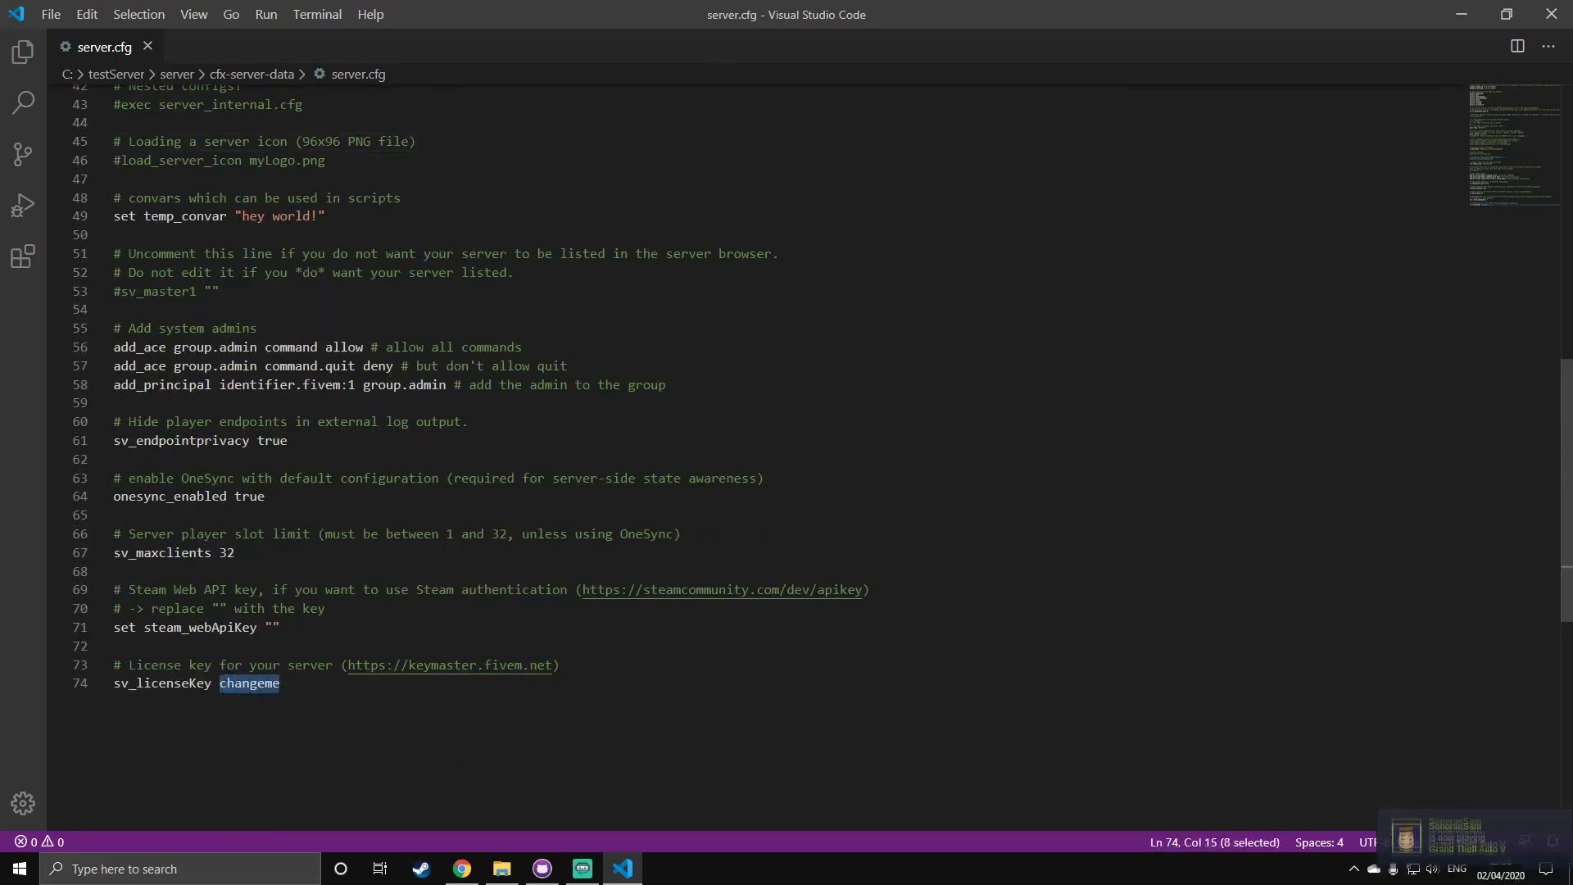
{"action": "type", "text": "\""}
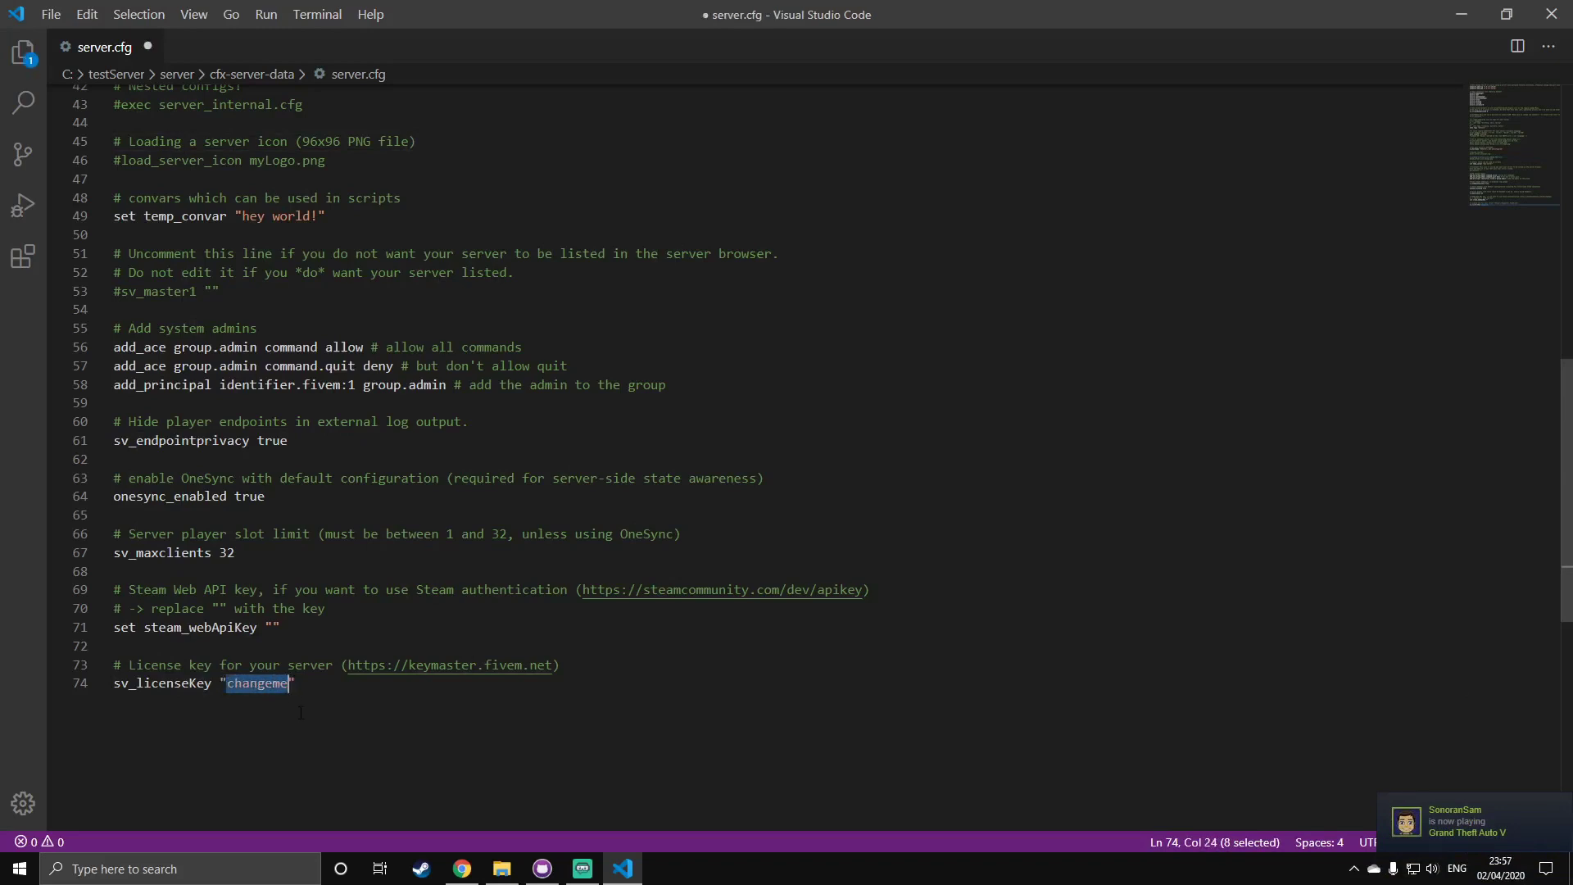
{"action": "key", "text": "BackSpace"}
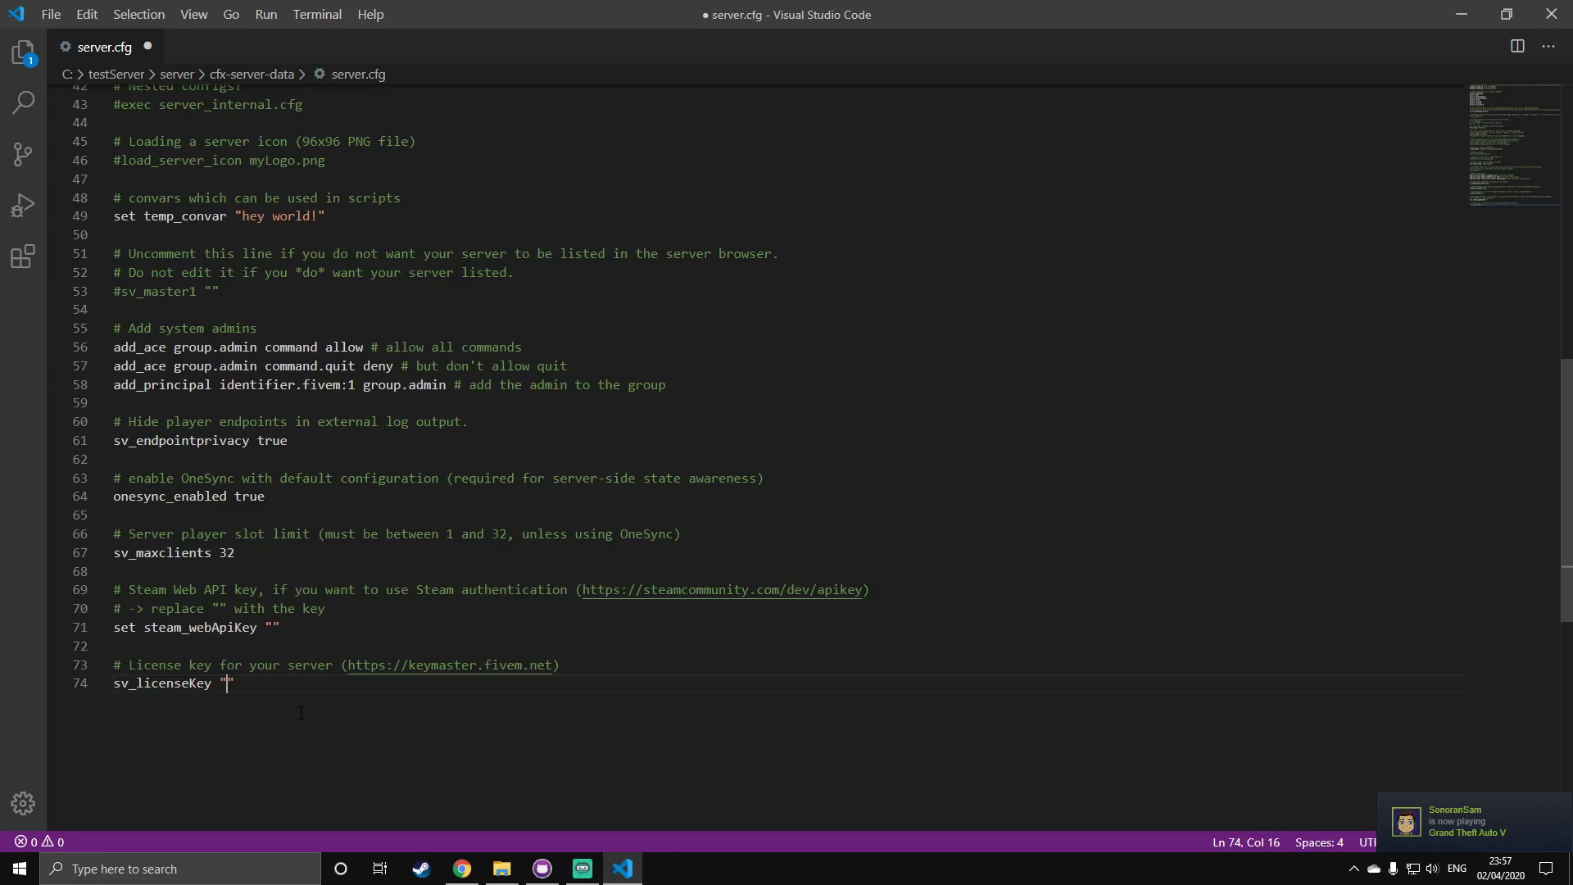
Paste the licence key between the sv_licenseKey quotes, remove the leading space, and save server.cfg
{"action": "key", "text": "ctrl+v"}
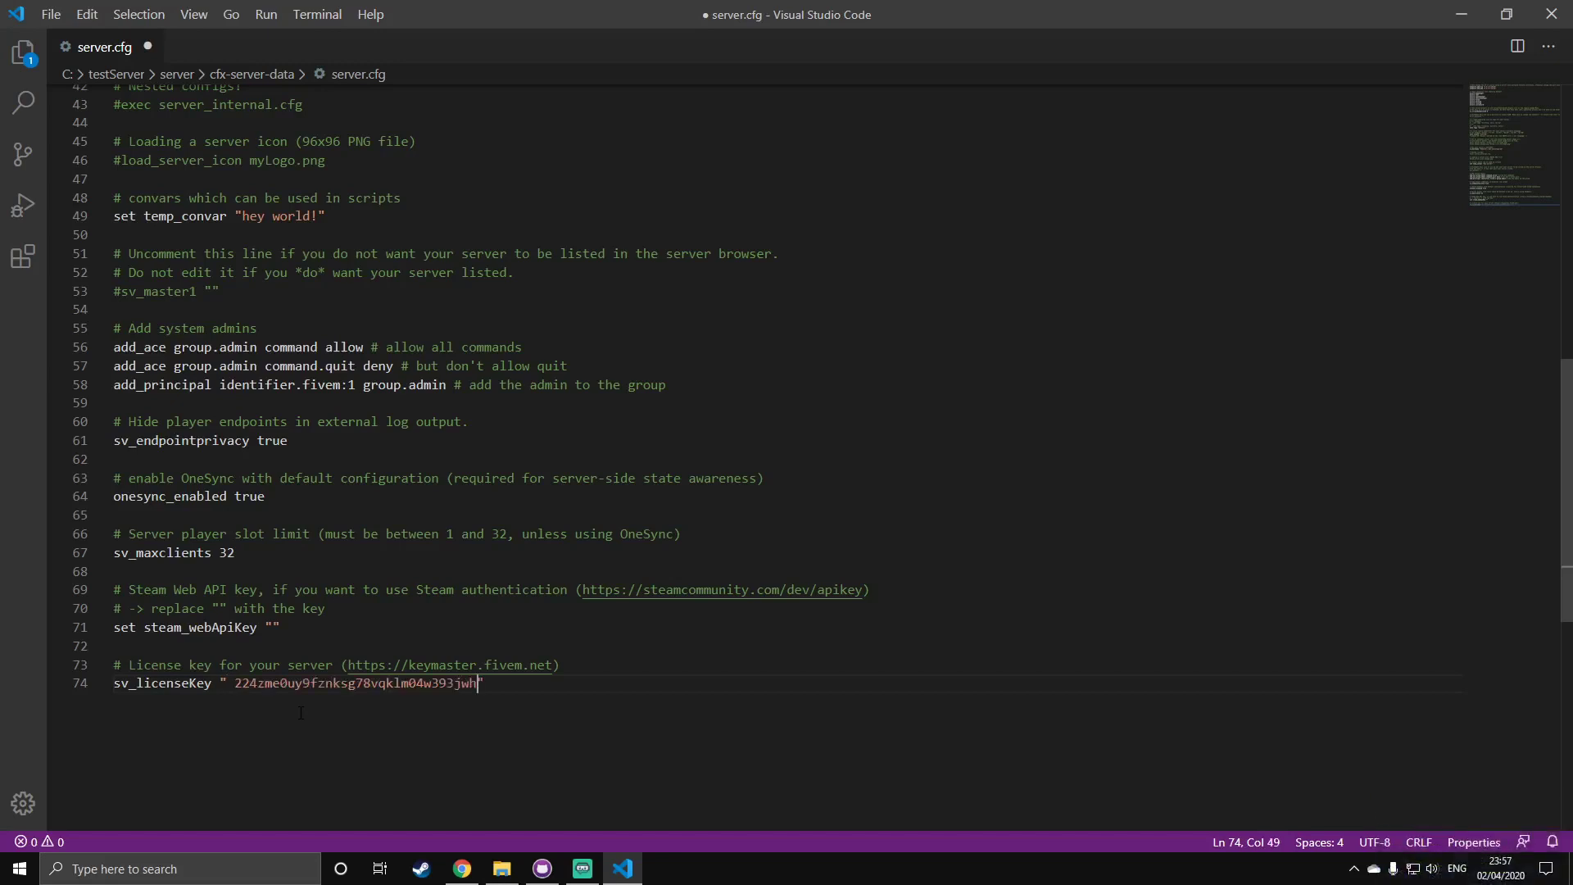
{"action": "left_click", "coordinate": [230, 683]}
{"action": "key", "text": "BackSpace"}
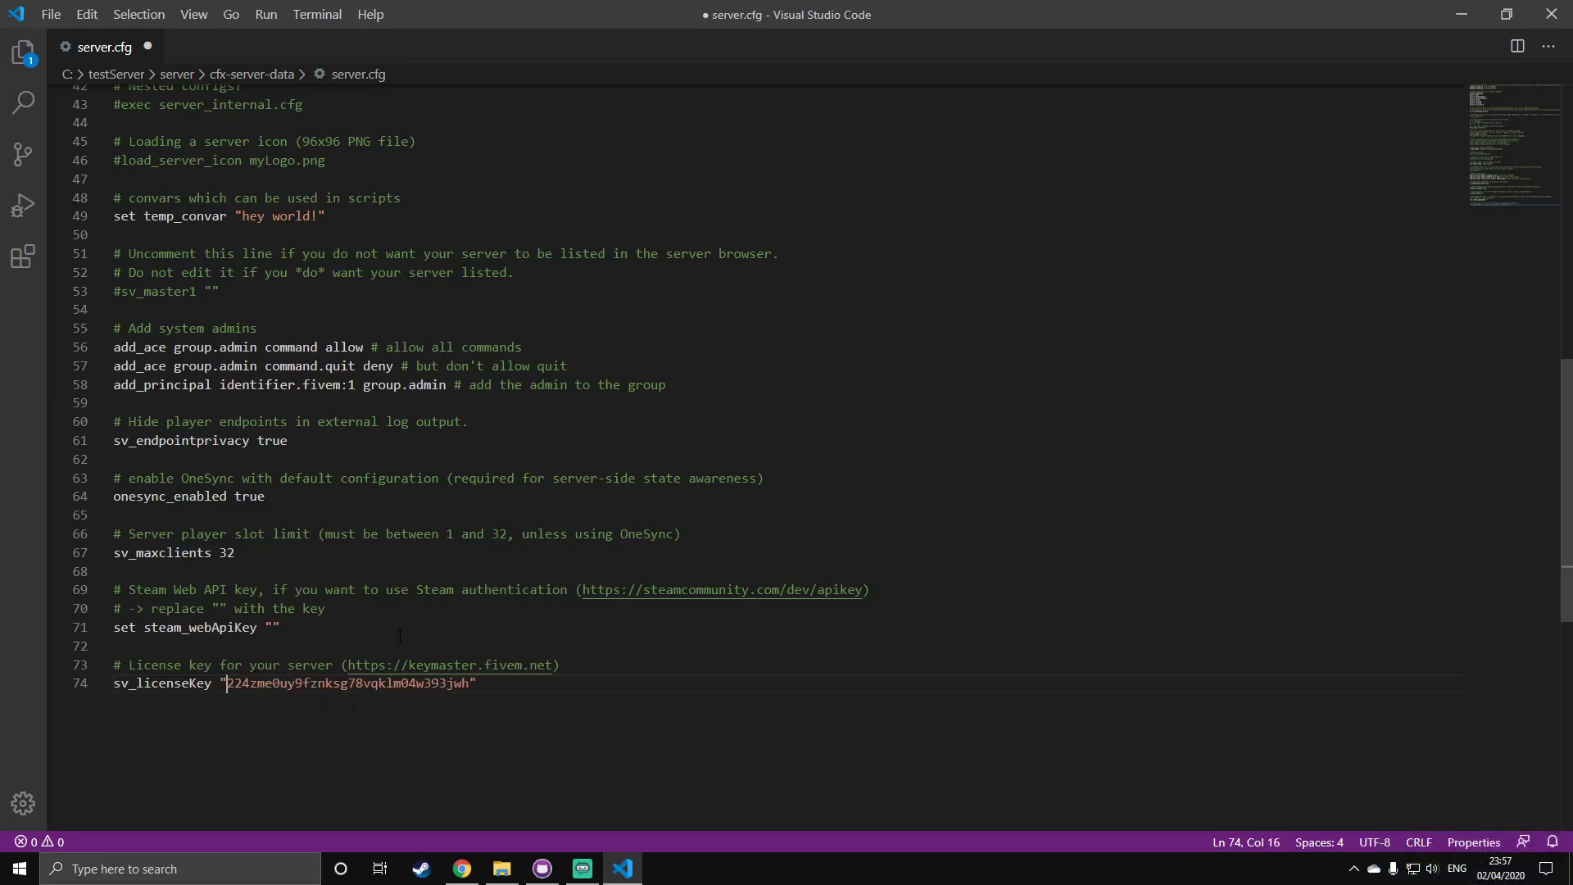
{"action": "left_click", "coordinate": [398, 630]}
{"action": "key", "text": "ctrl+s"}
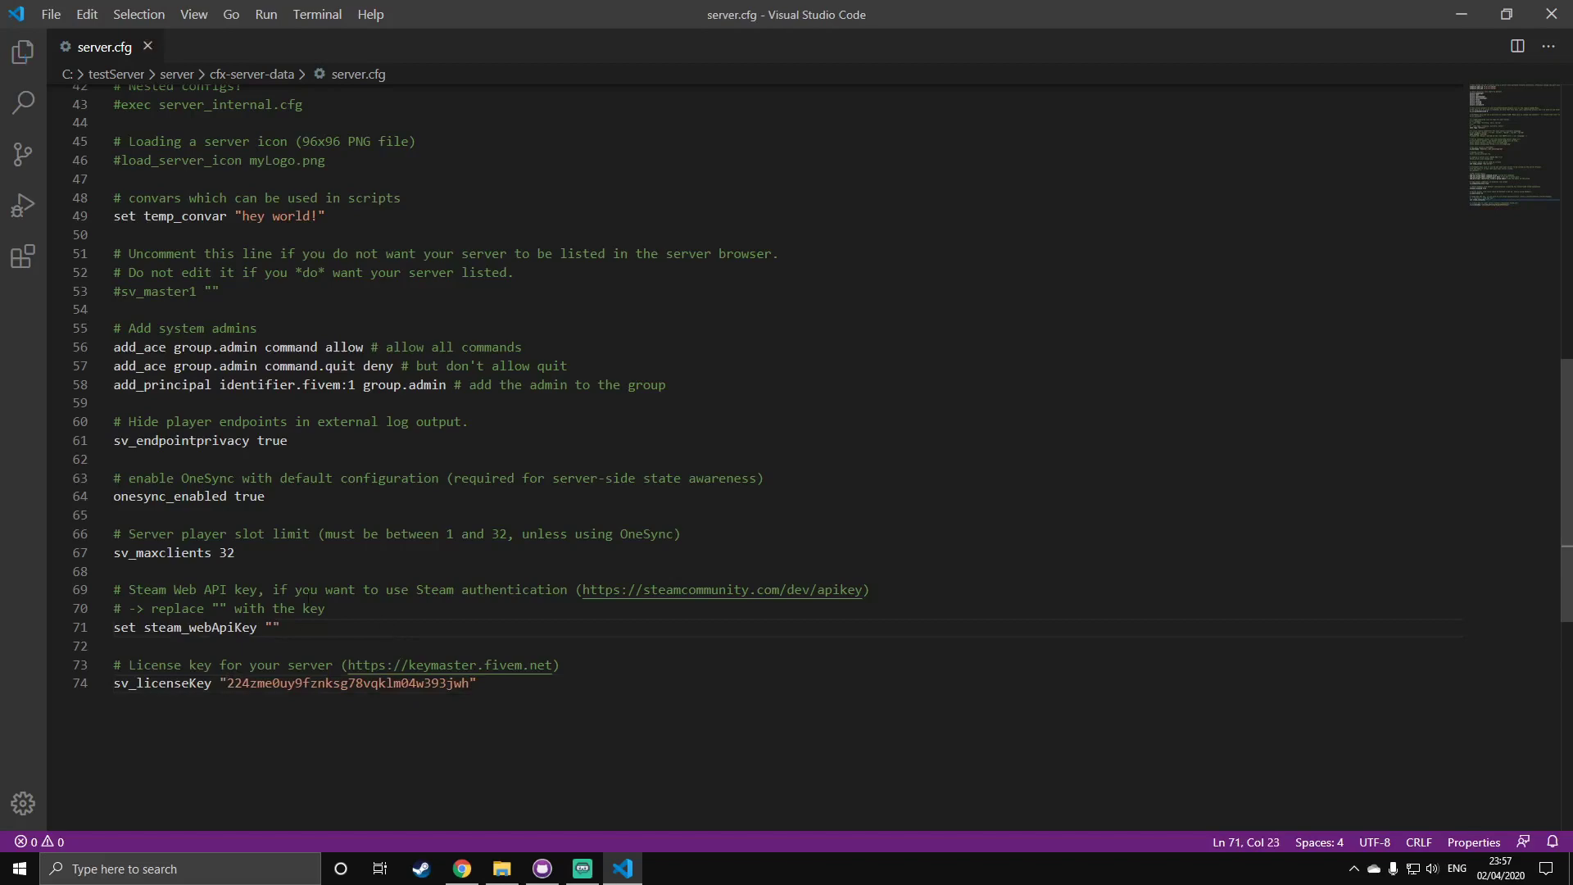
Set sv_hostname to "testServer" and save server.cfg
{"action": "scroll", "coordinate": [398, 639], "scroll_direction": "up", "scroll_amount": 10}
{"action": "scroll", "coordinate": [308, 599], "scroll_direction": "up", "scroll_amount": 3}
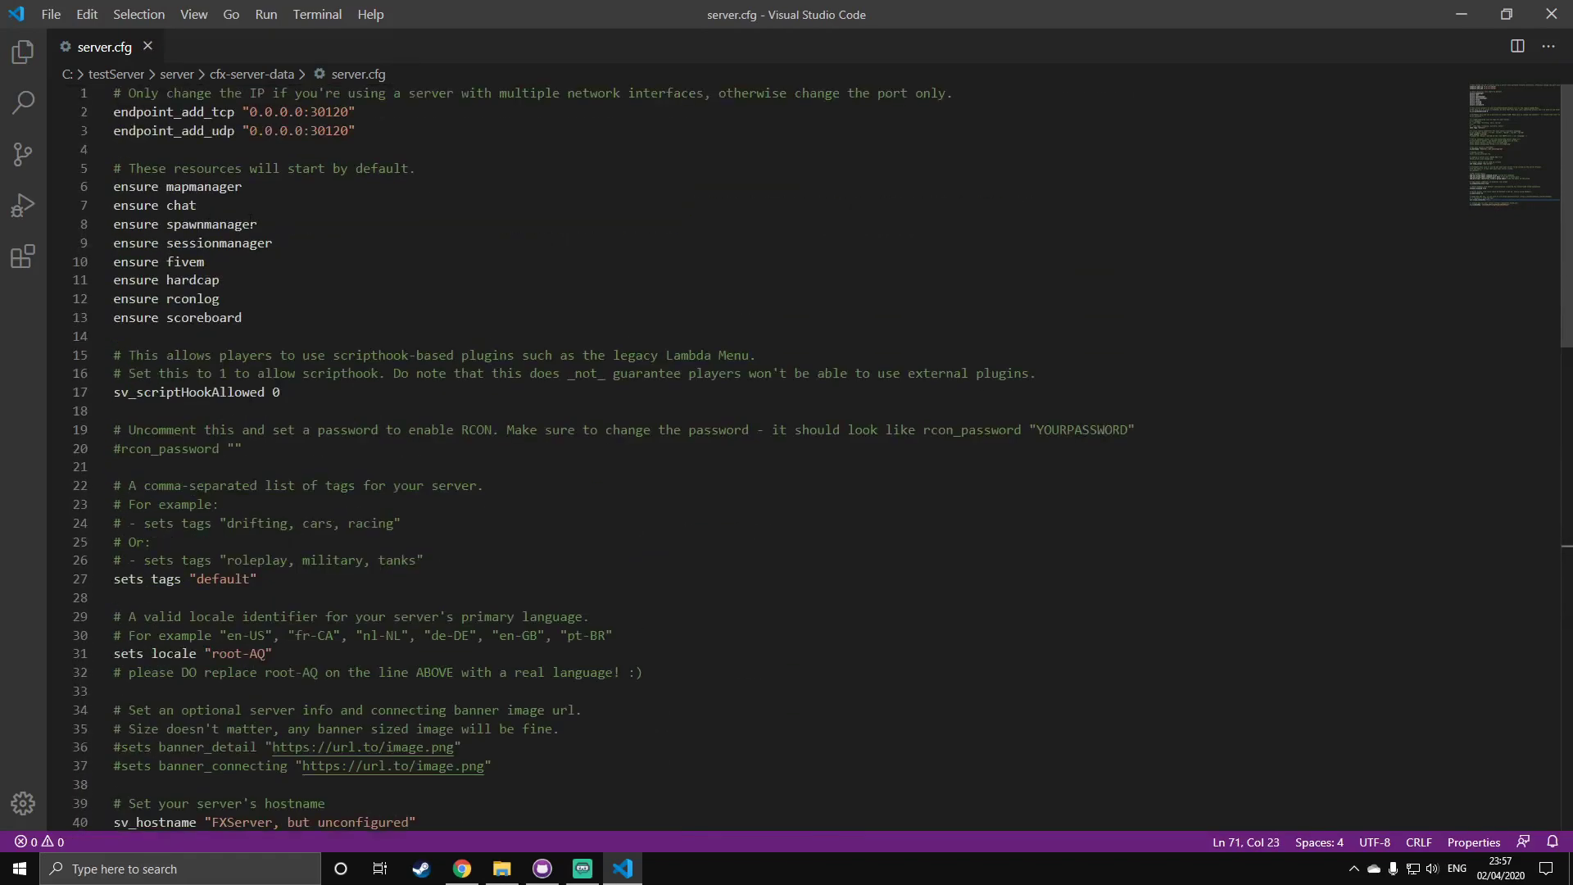
{"action": "scroll", "coordinate": [287, 276], "scroll_direction": "down", "scroll_amount": 3}
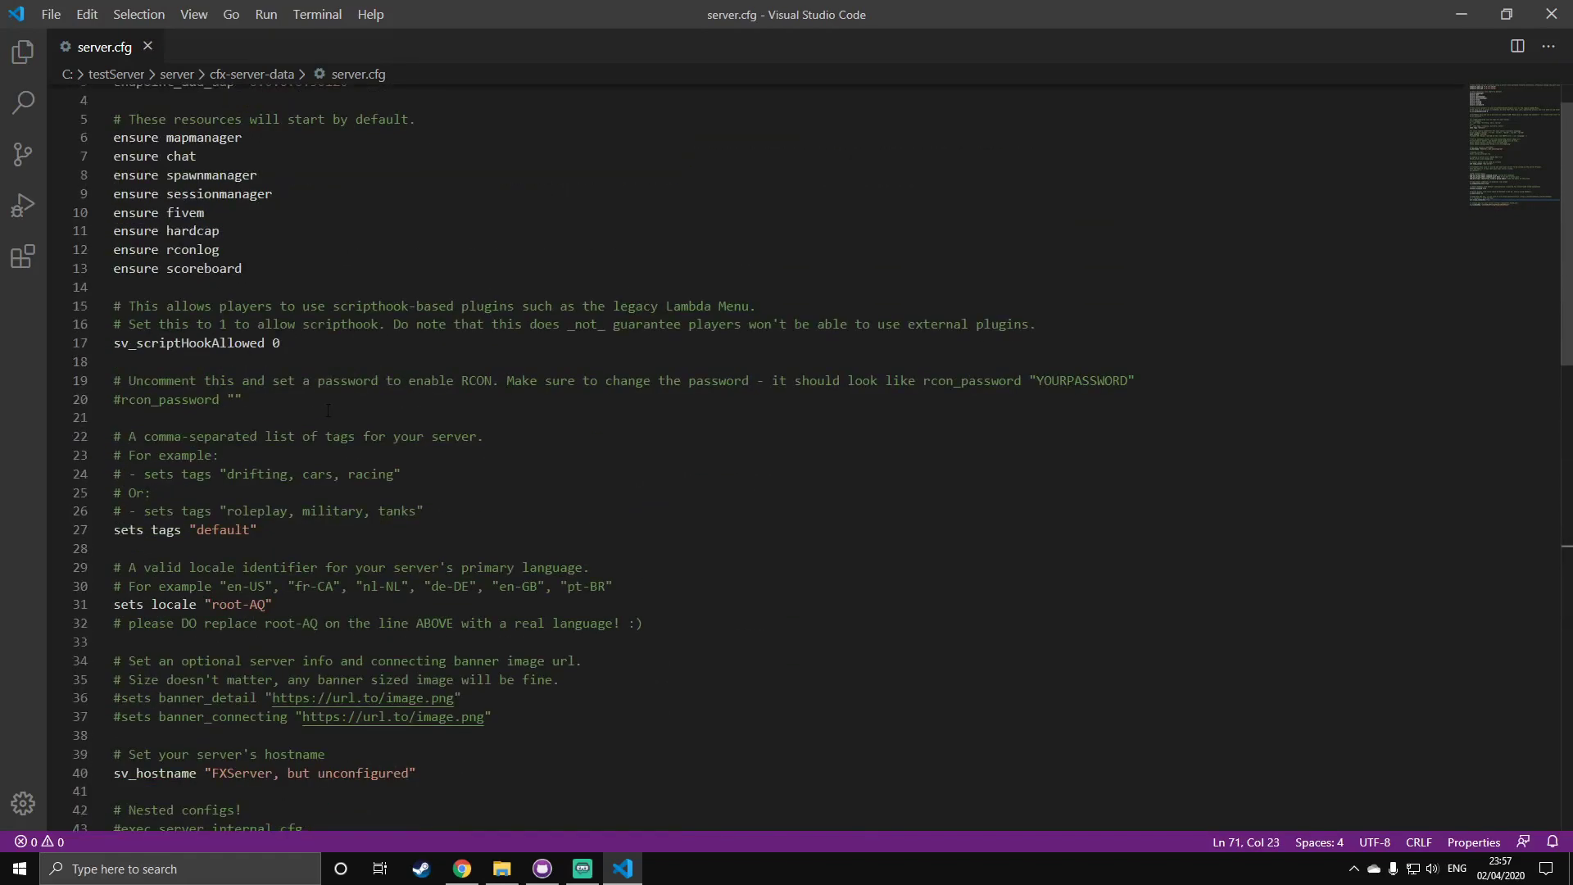
{"action": "left_click_drag", "start_coordinate": [250, 432], "coordinate": [197, 433]}
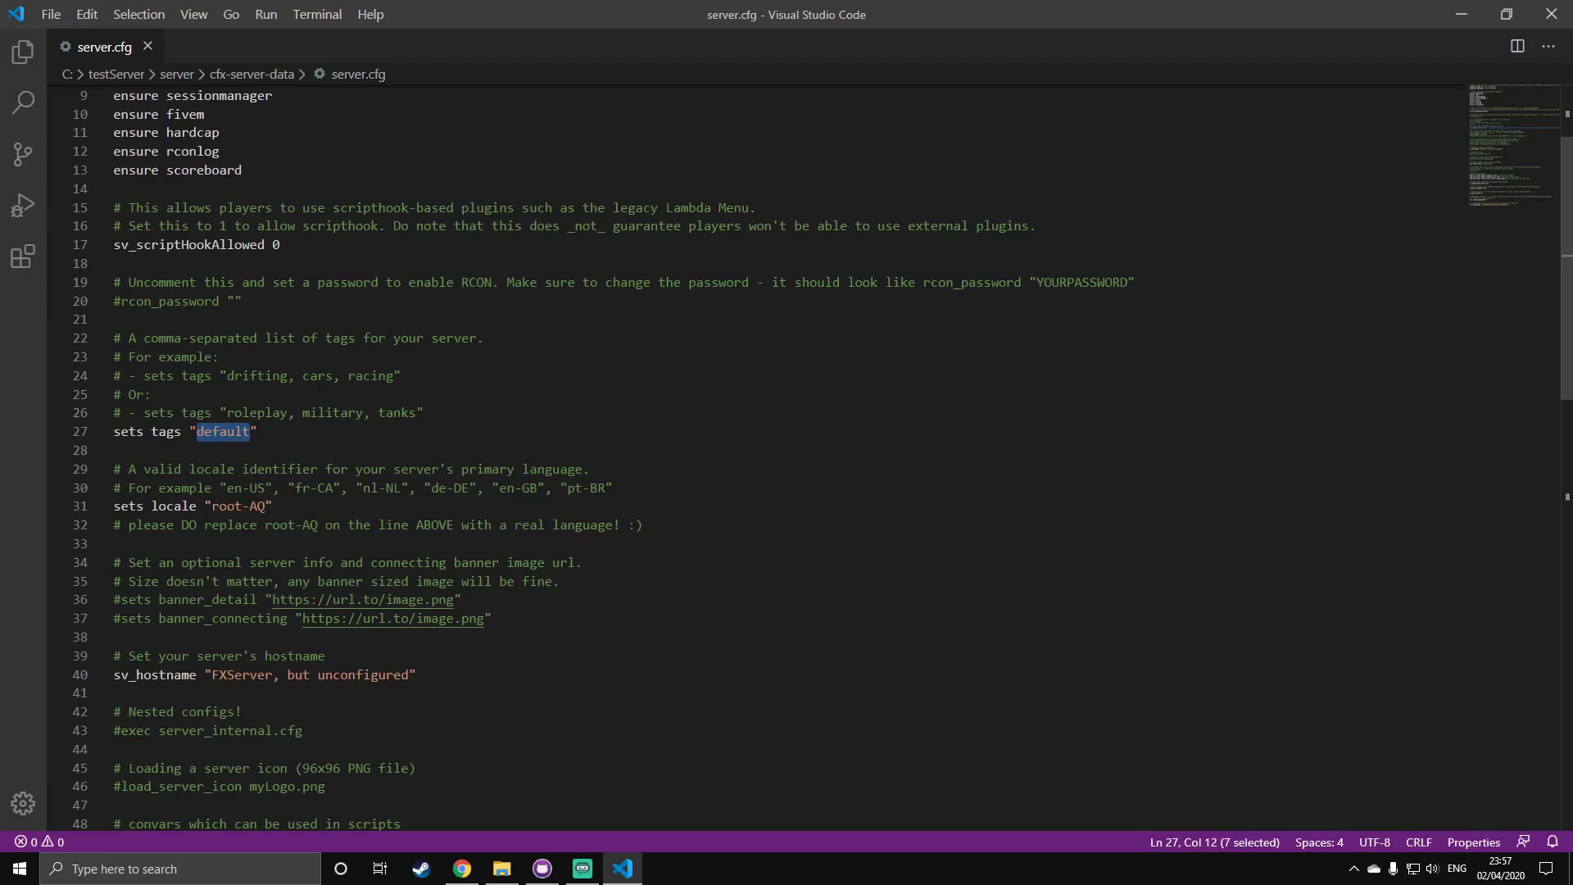
{"action": "scroll", "coordinate": [786, 459], "scroll_direction": "down", "scroll_amount": 4}
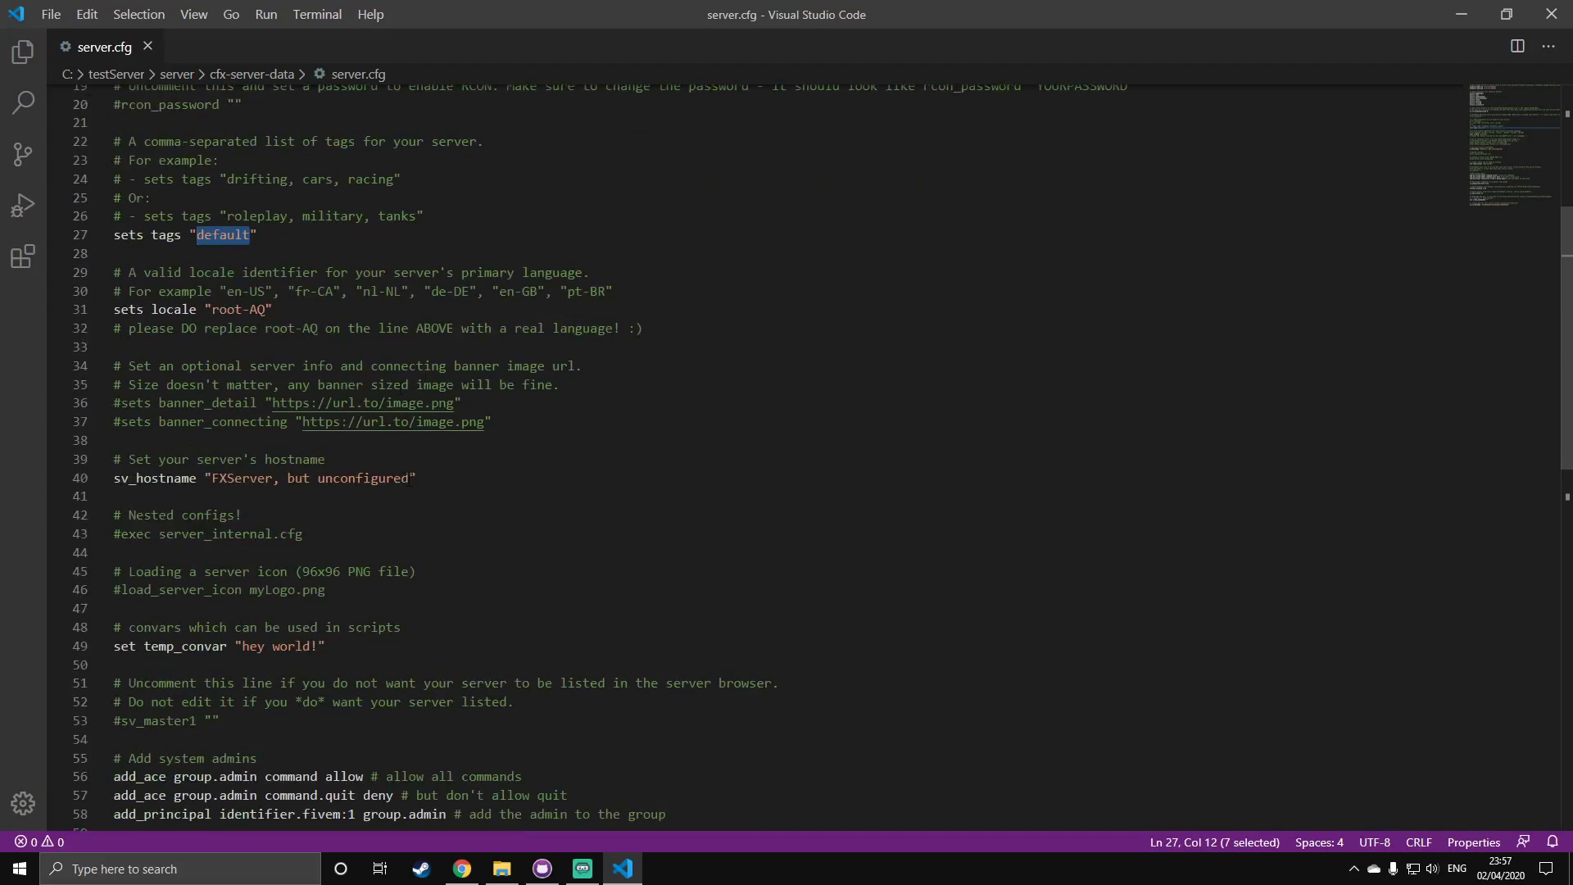
{"action": "left_click_drag", "start_coordinate": [411, 479], "coordinate": [212, 479]}
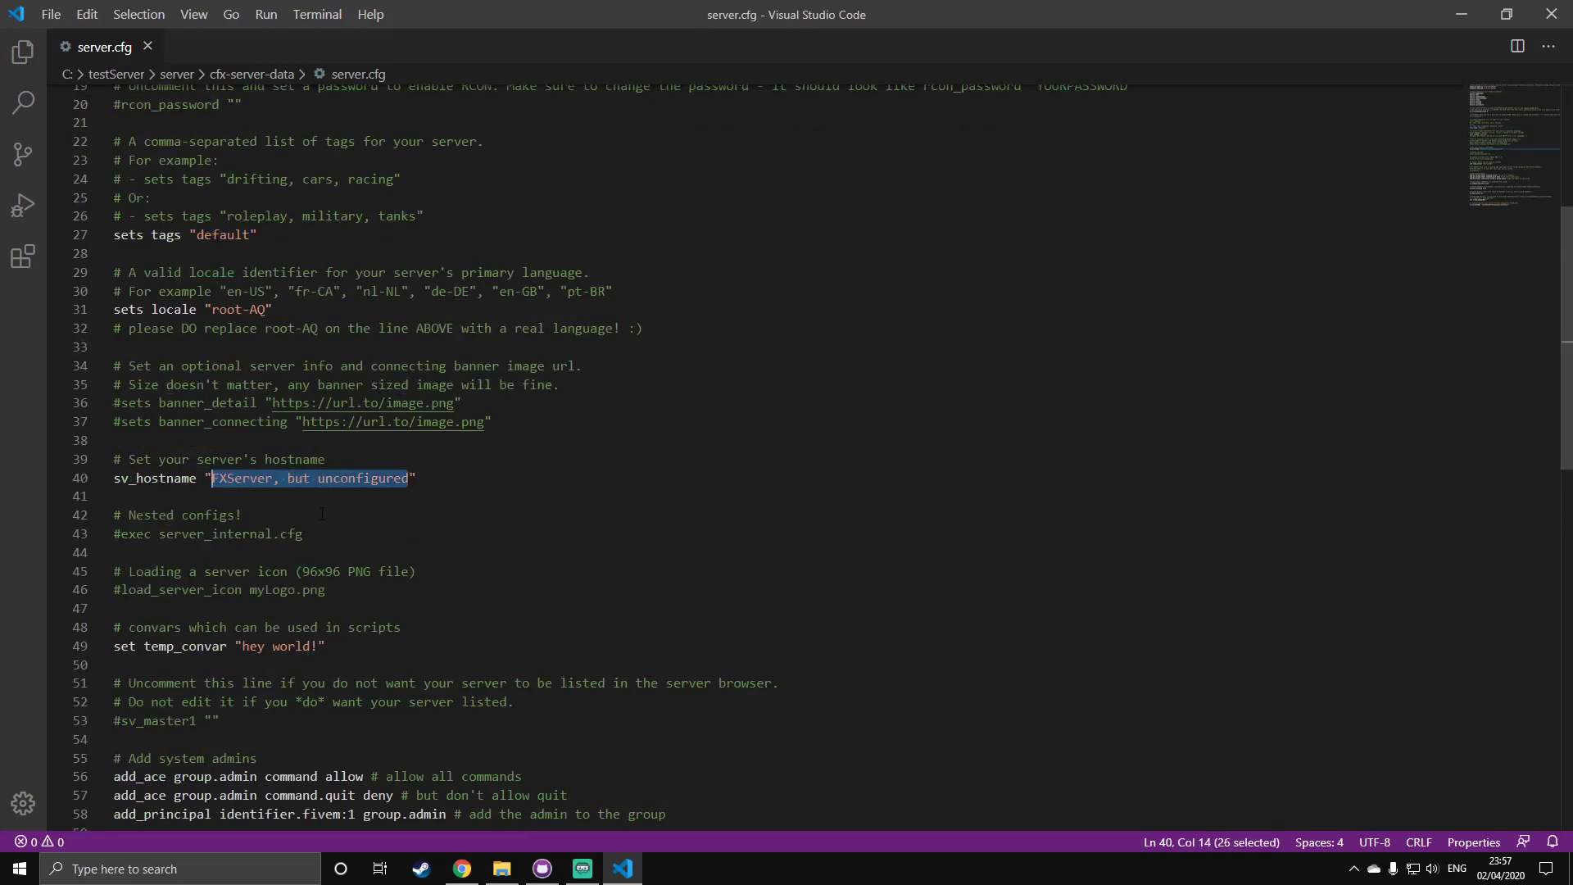
{"action": "type", "text": "testServer"}
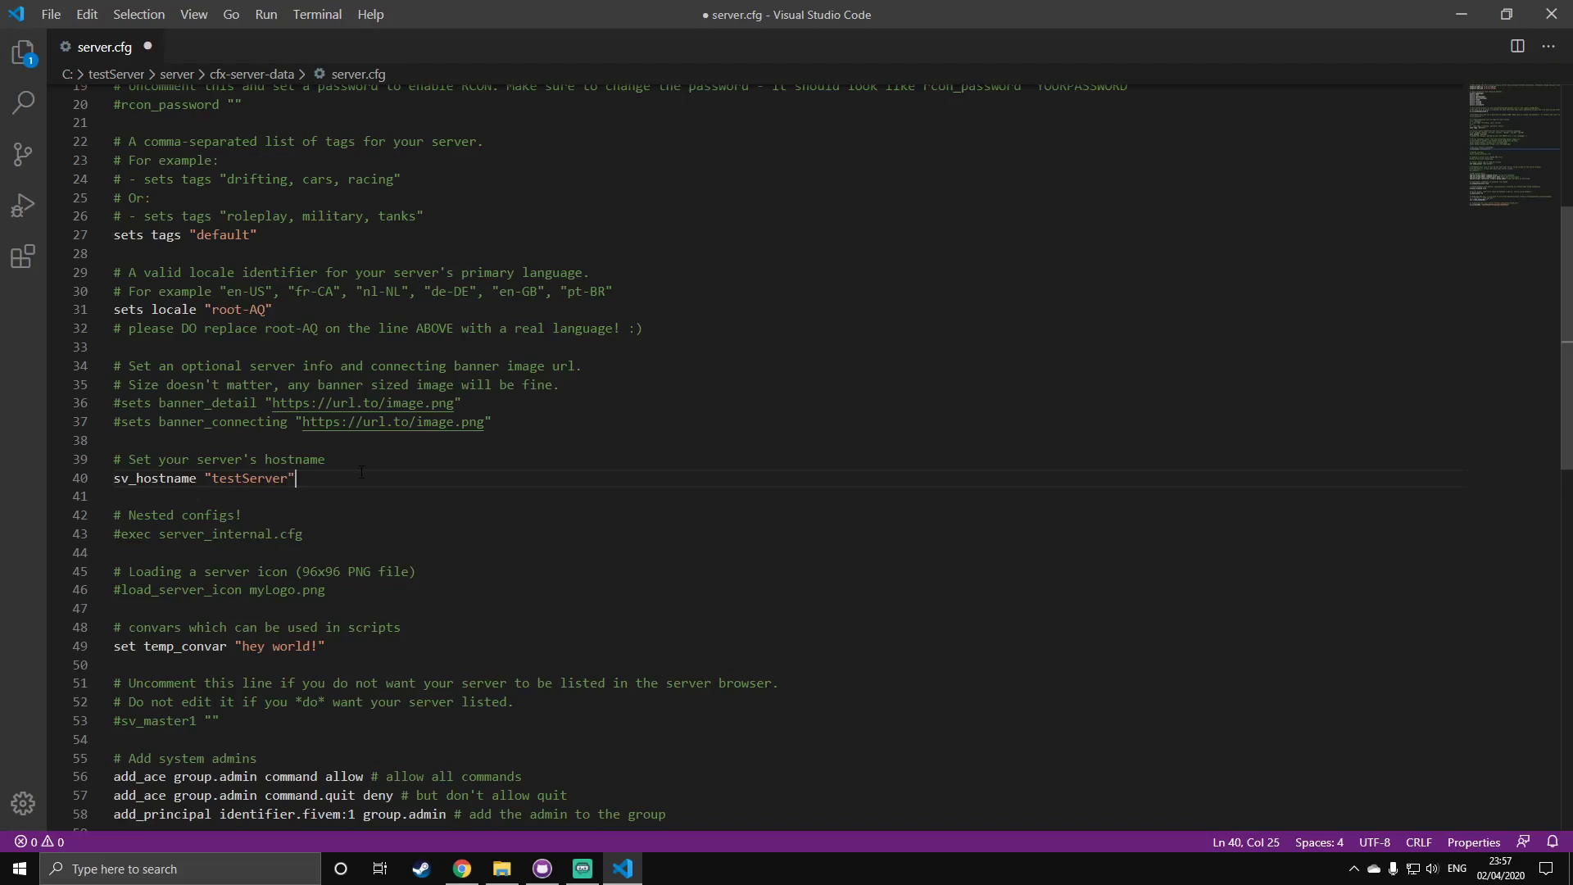
{"action": "scroll", "coordinate": [361, 472], "scroll_direction": "down", "scroll_amount": 6}
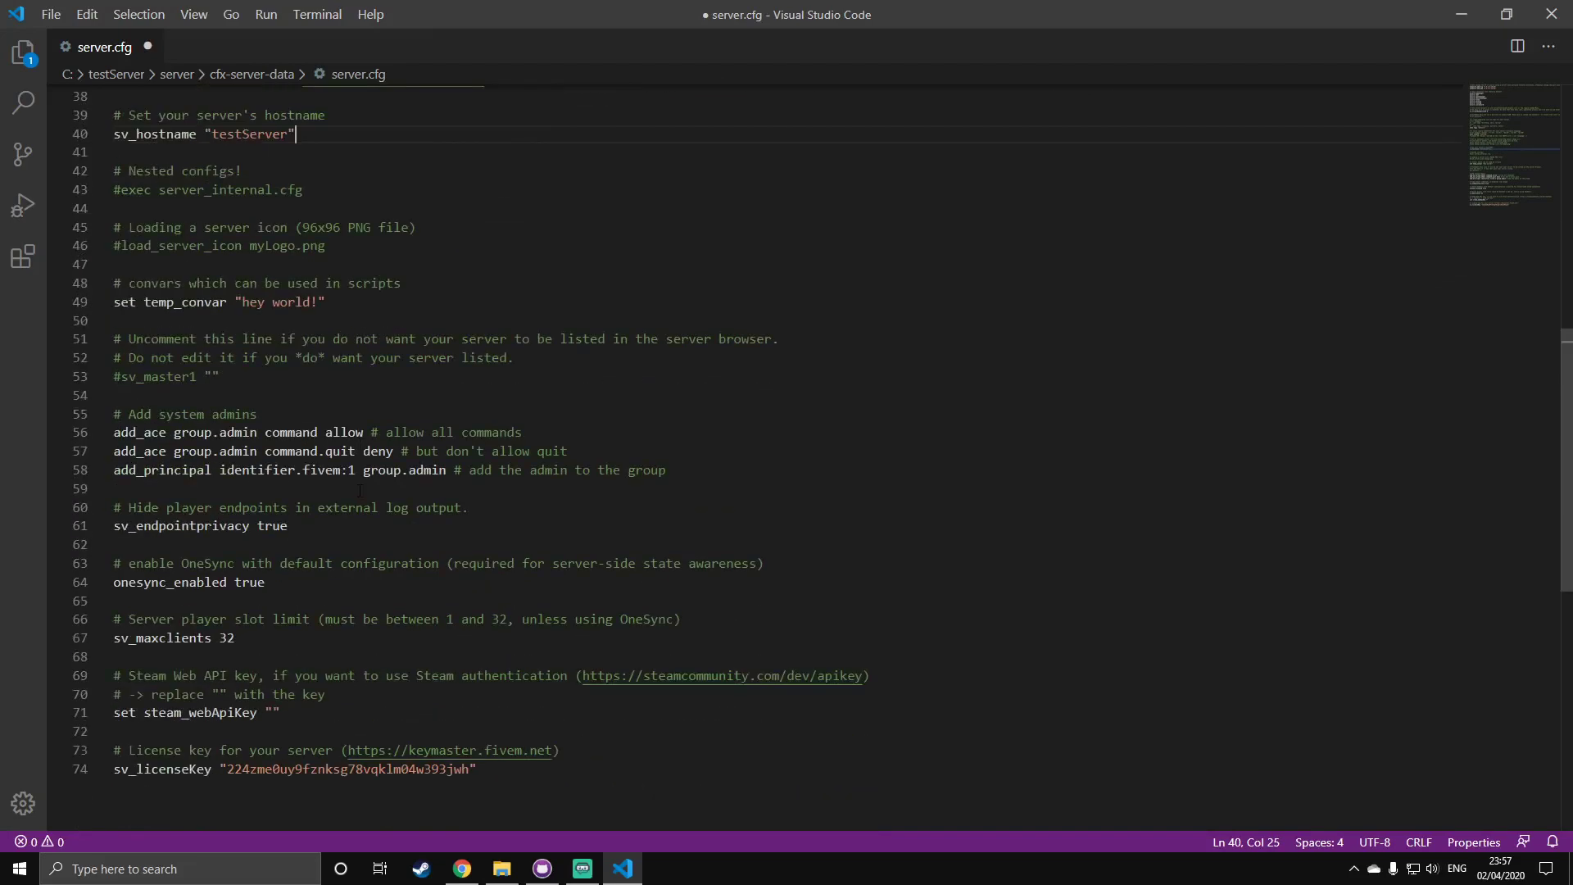
{"action": "key", "text": "ctrl+s"}
Review the sv_maxclients setting and the comment on its allowed player slots and OneSync
{"action": "left_click_drag", "start_coordinate": [259, 642], "coordinate": [128, 640]}
{"action": "left_click", "coordinate": [259, 635]}
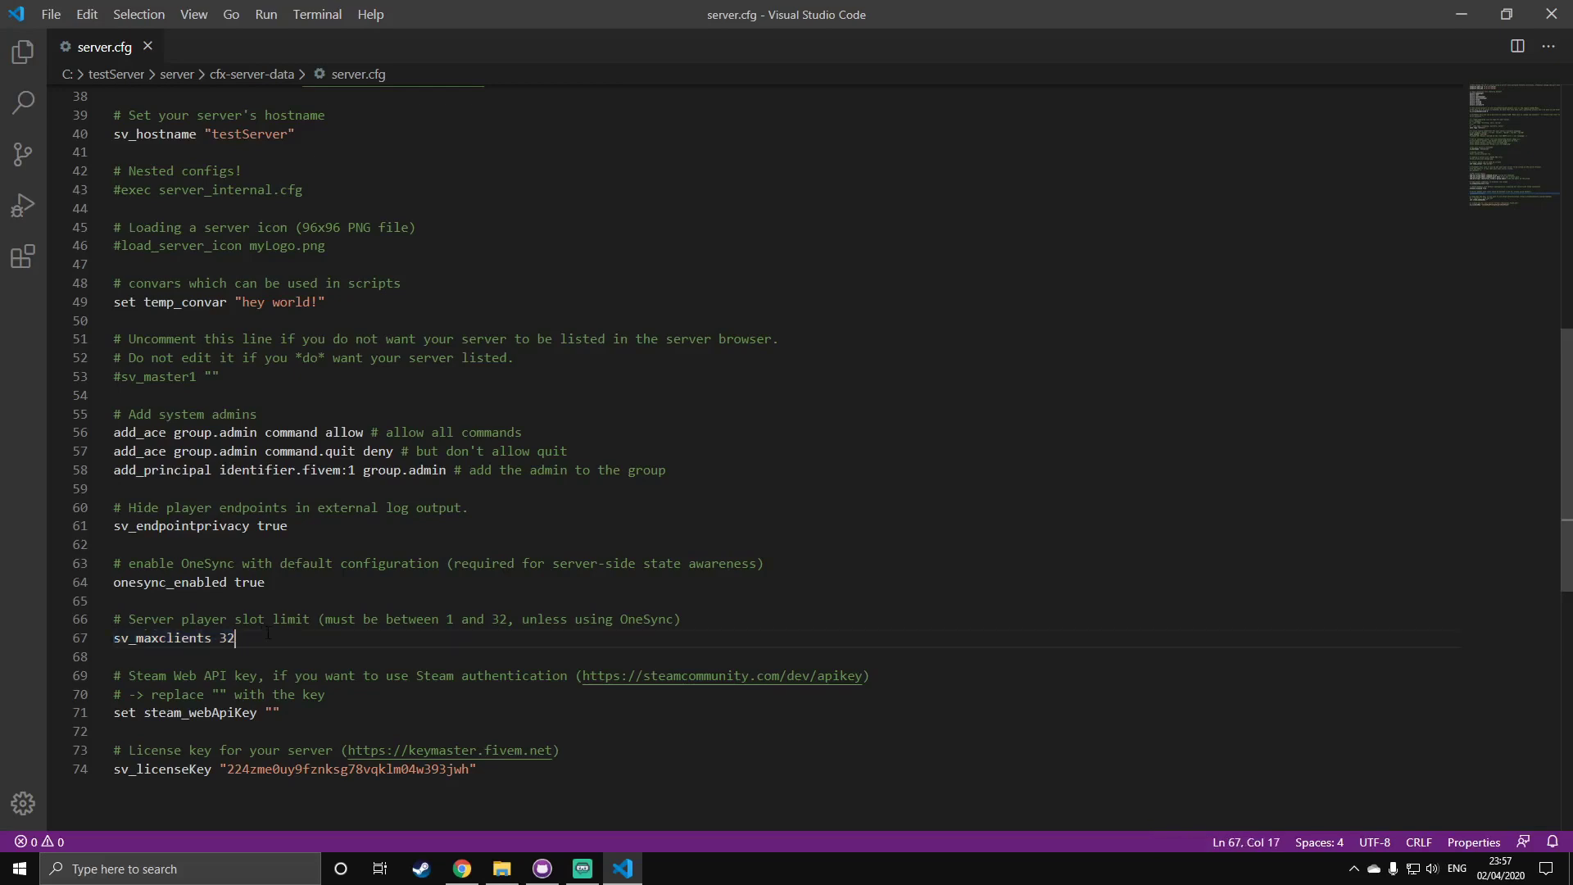
{"action": "left_click_drag", "start_coordinate": [245, 638], "coordinate": [219, 638]}
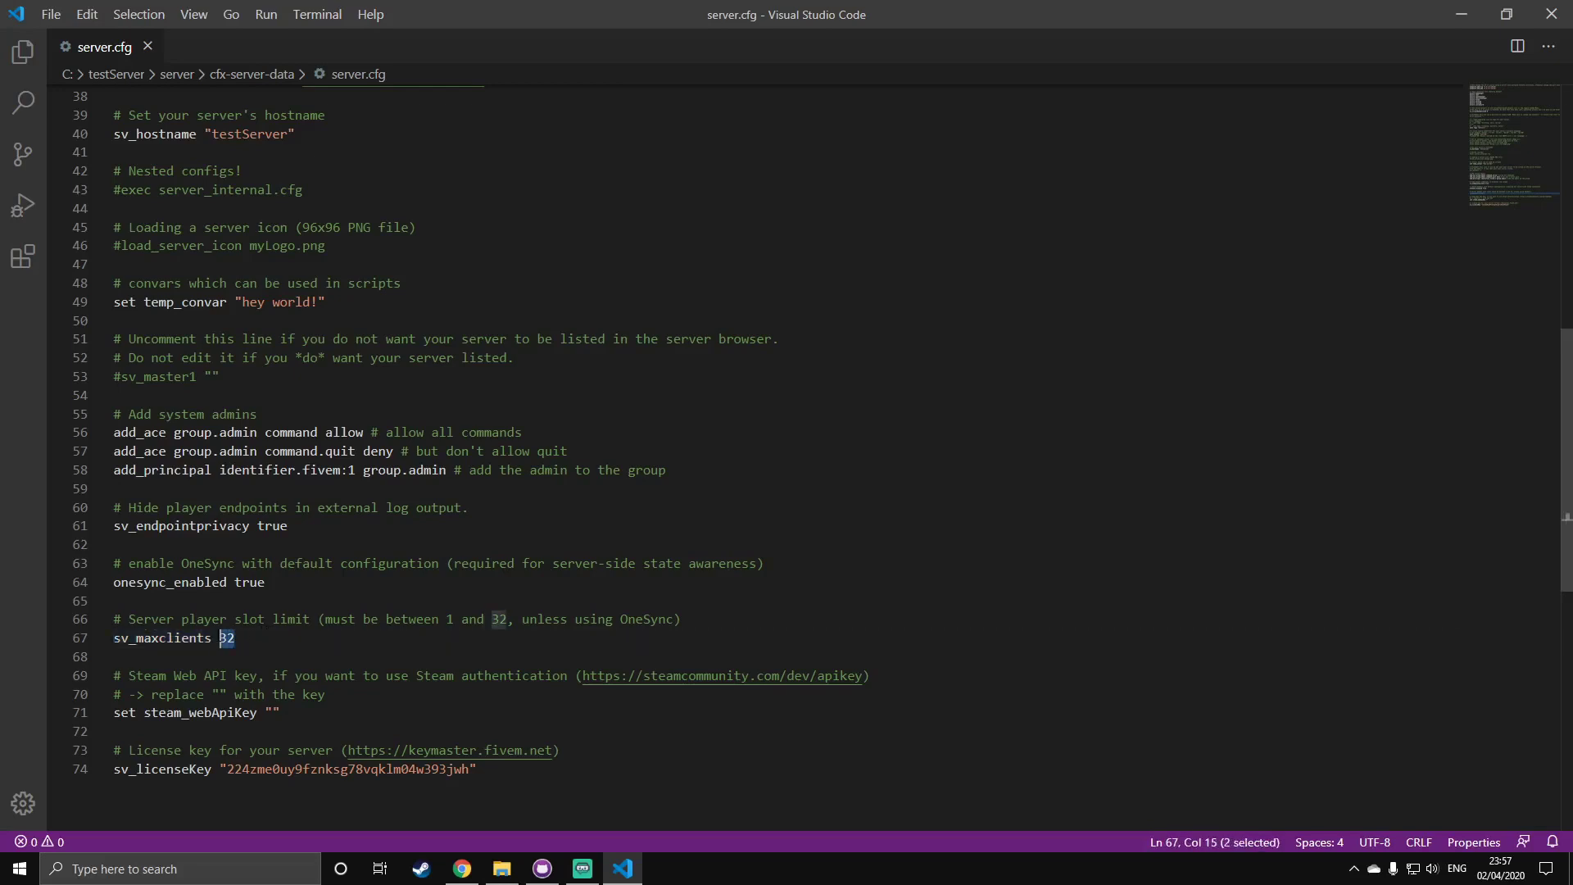
{"action": "left_click_drag", "start_coordinate": [530, 621], "coordinate": [708, 624]}
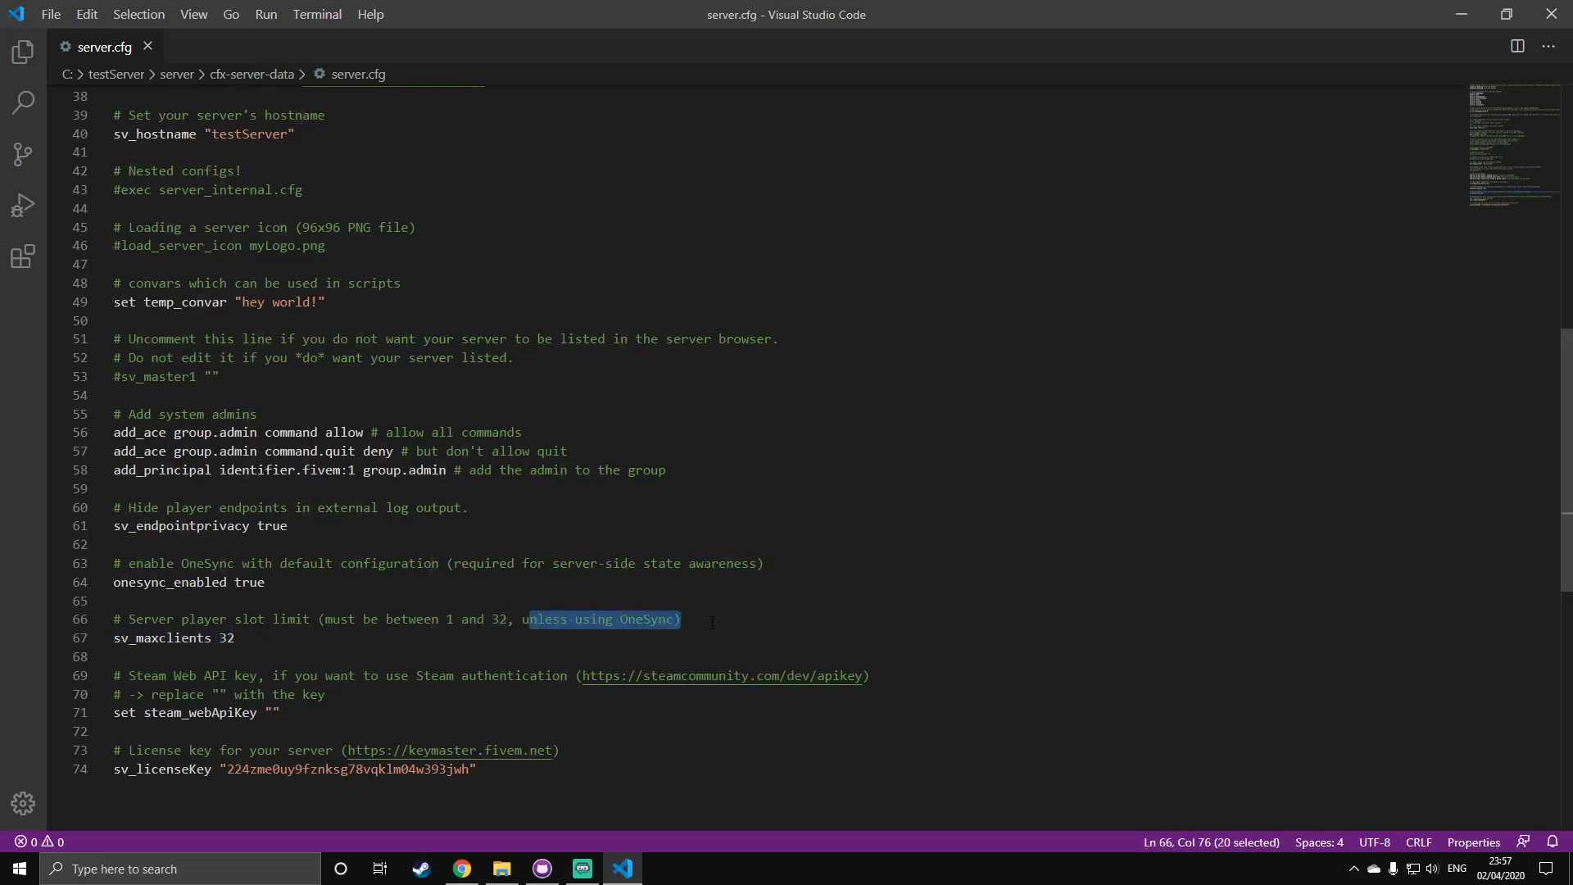
{"action": "key", "text": "Right"}
{"action": "left_click", "coordinate": [319, 640]}
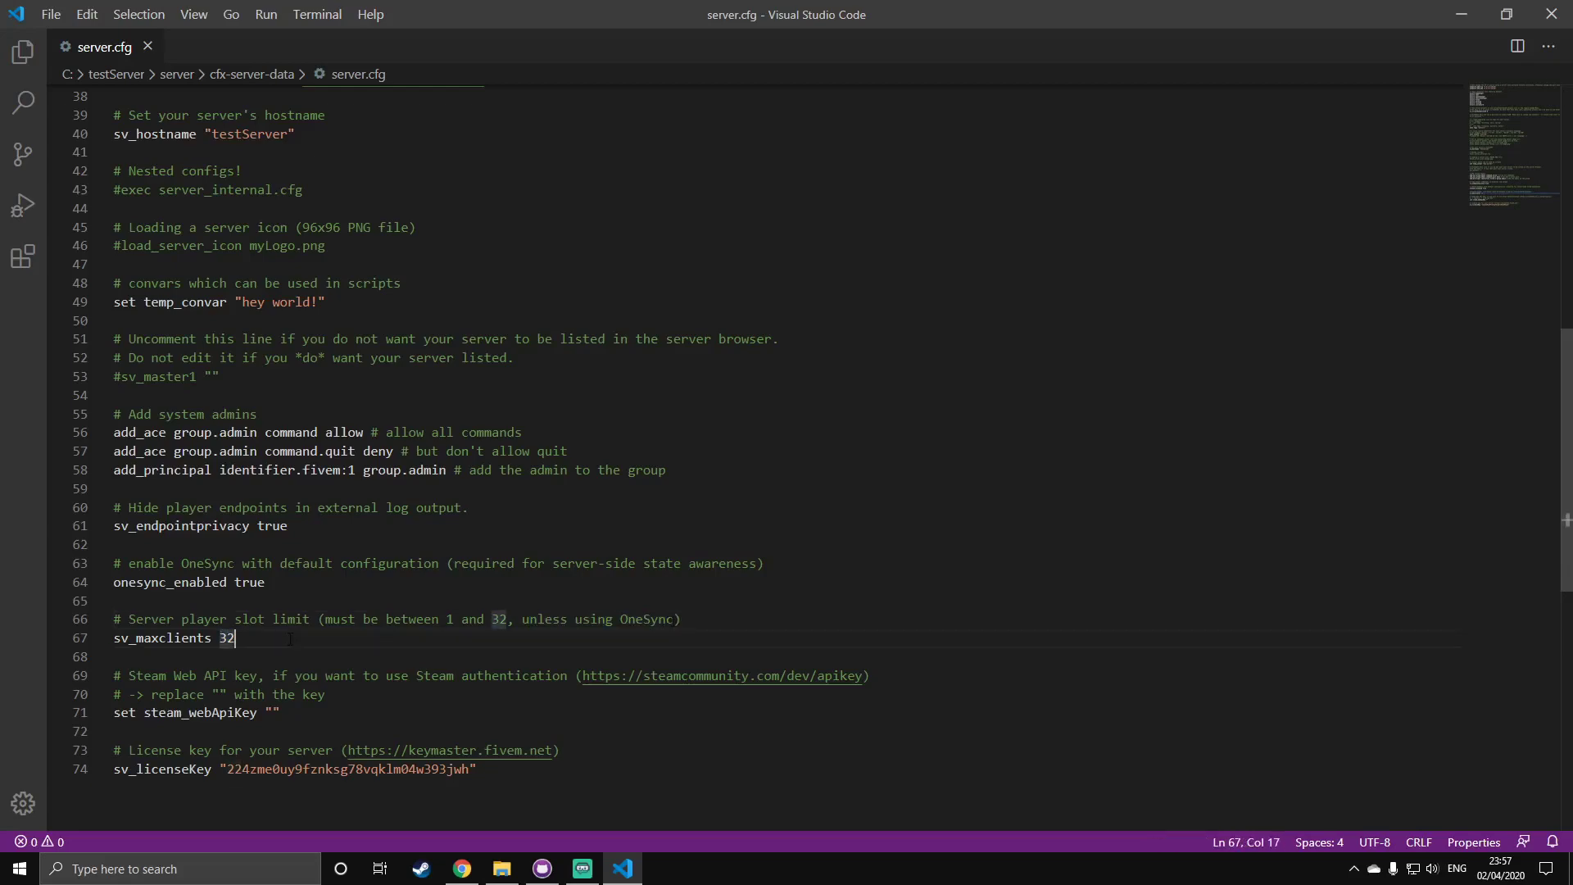
Uncomment the load_server_icon line
{"action": "scroll", "coordinate": [291, 574], "scroll_direction": "up", "scroll_amount": 4}
{"action": "left_click_drag", "start_coordinate": [326, 492], "coordinate": [104, 472]}
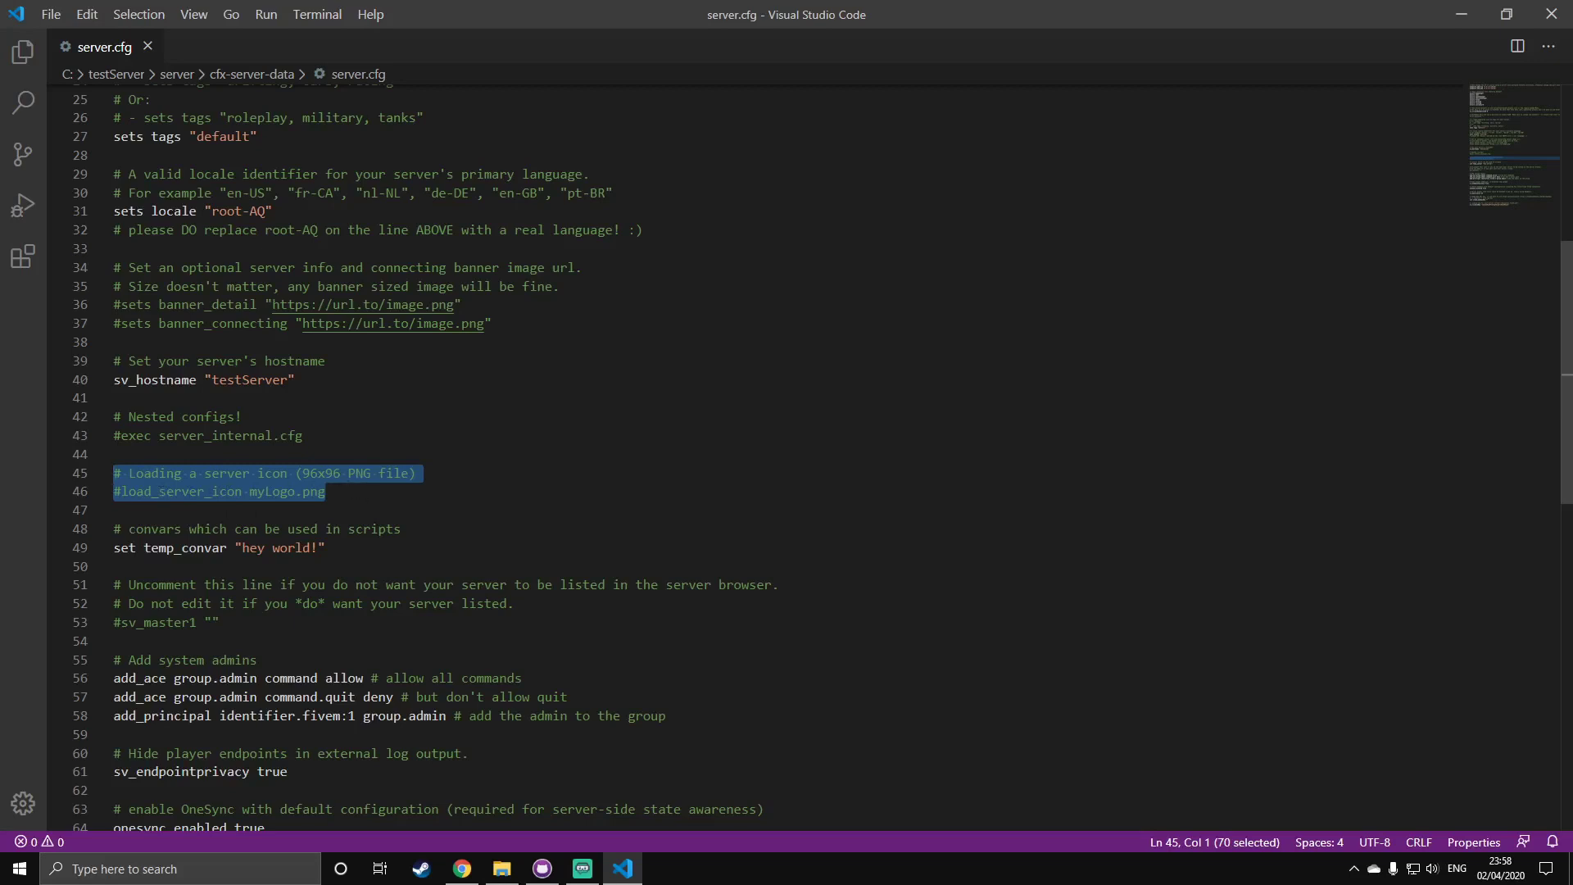
{"action": "left_click", "coordinate": [122, 492]}
{"action": "key", "text": "BackSpace"}
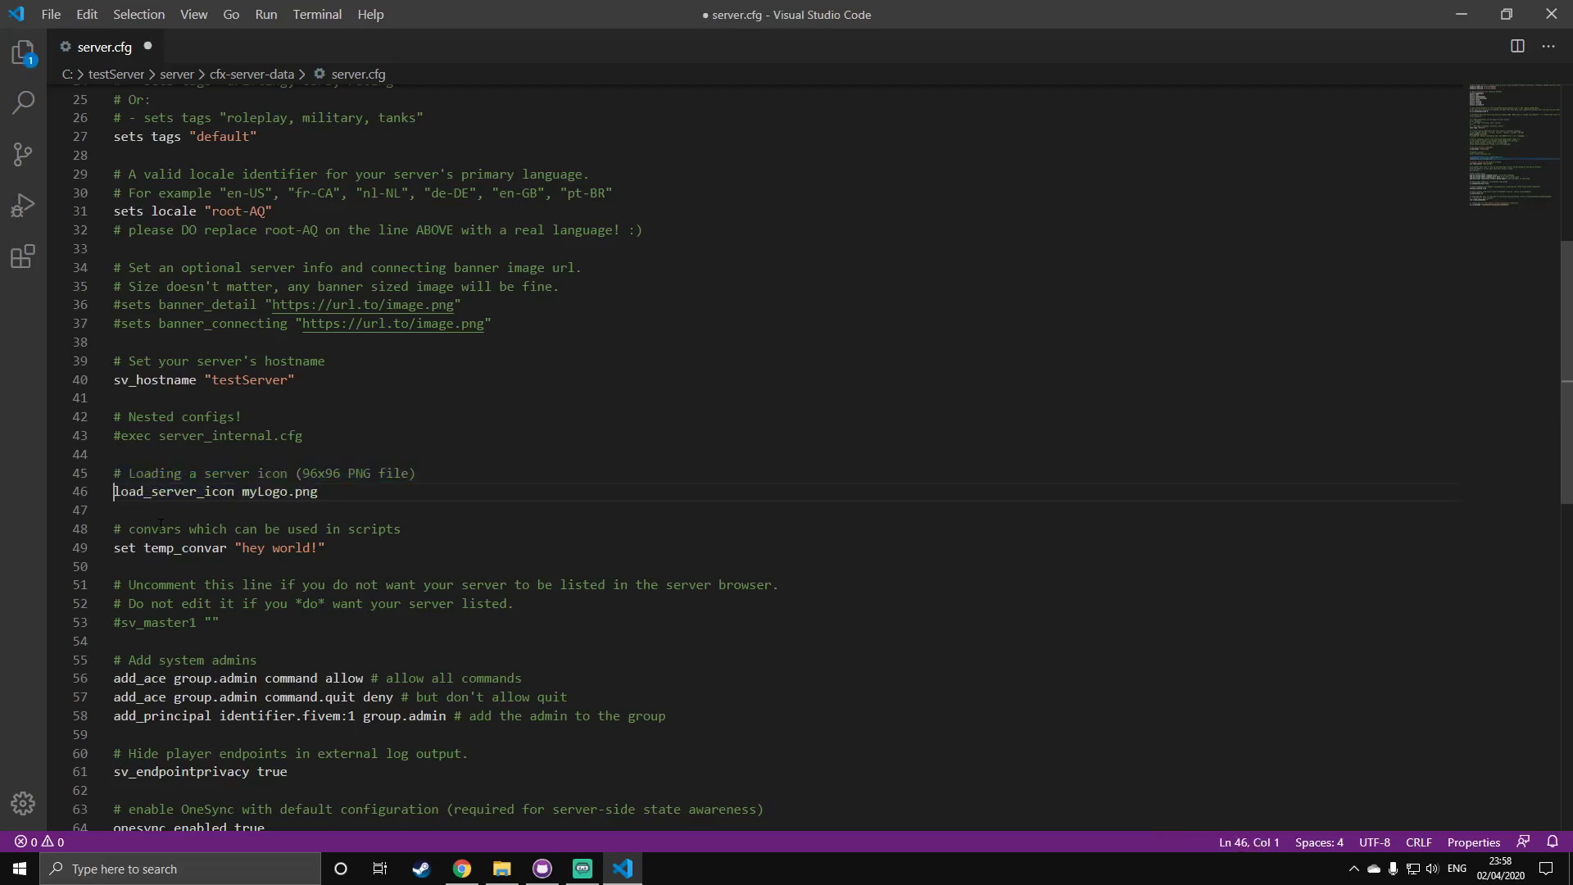
Change the icon file name on the load_server_icon line to serverlogo.png
{"action": "left_click_drag", "start_coordinate": [317, 492], "coordinate": [242, 492]}
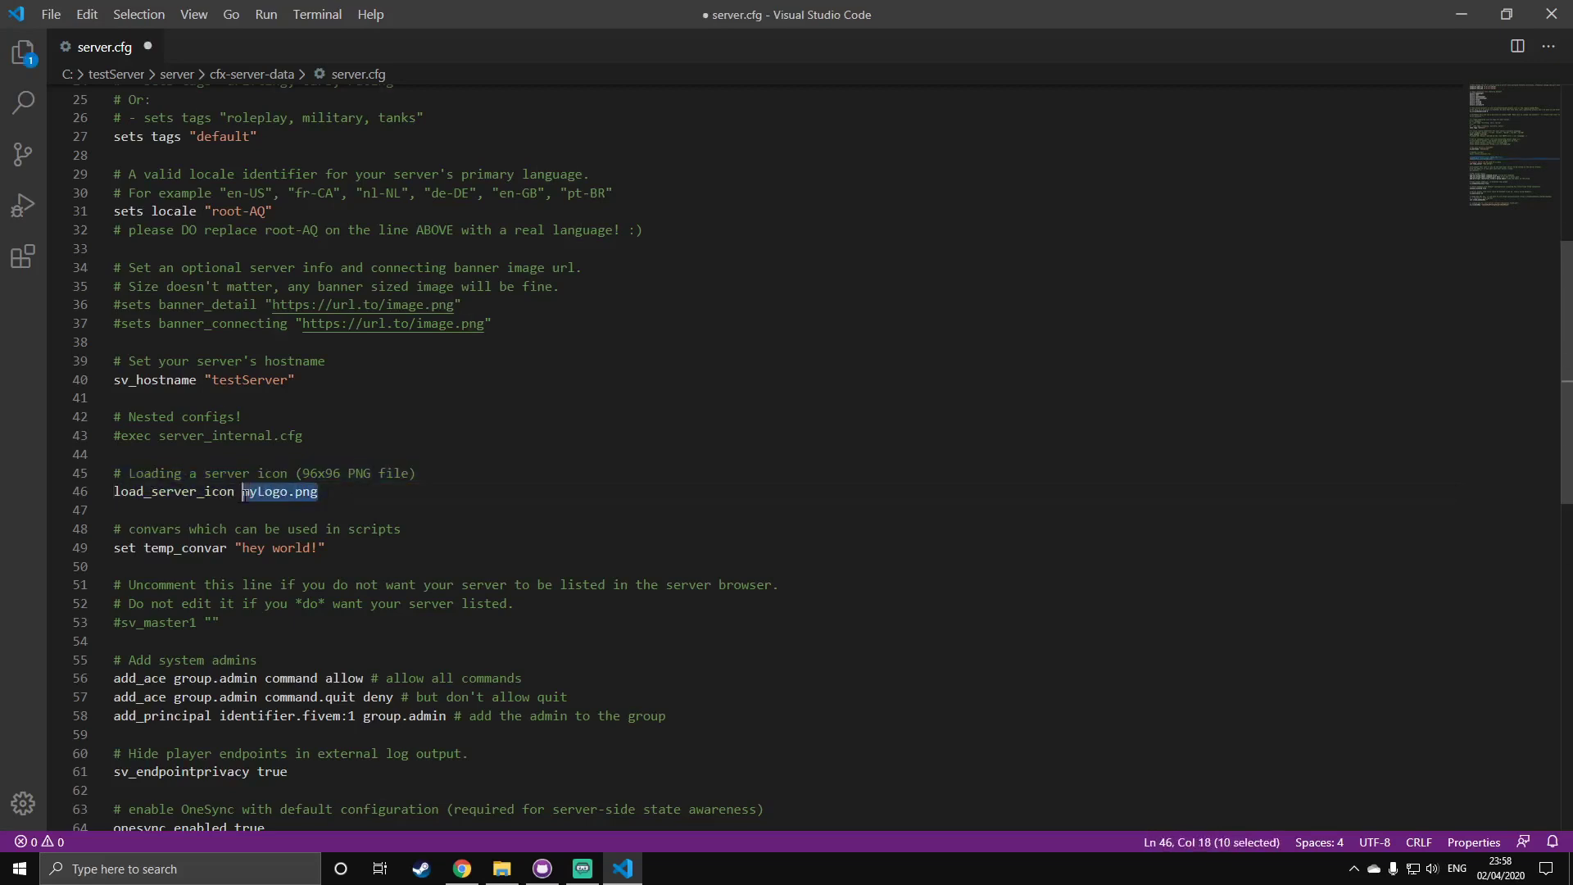
{"action": "key", "text": "Right"}
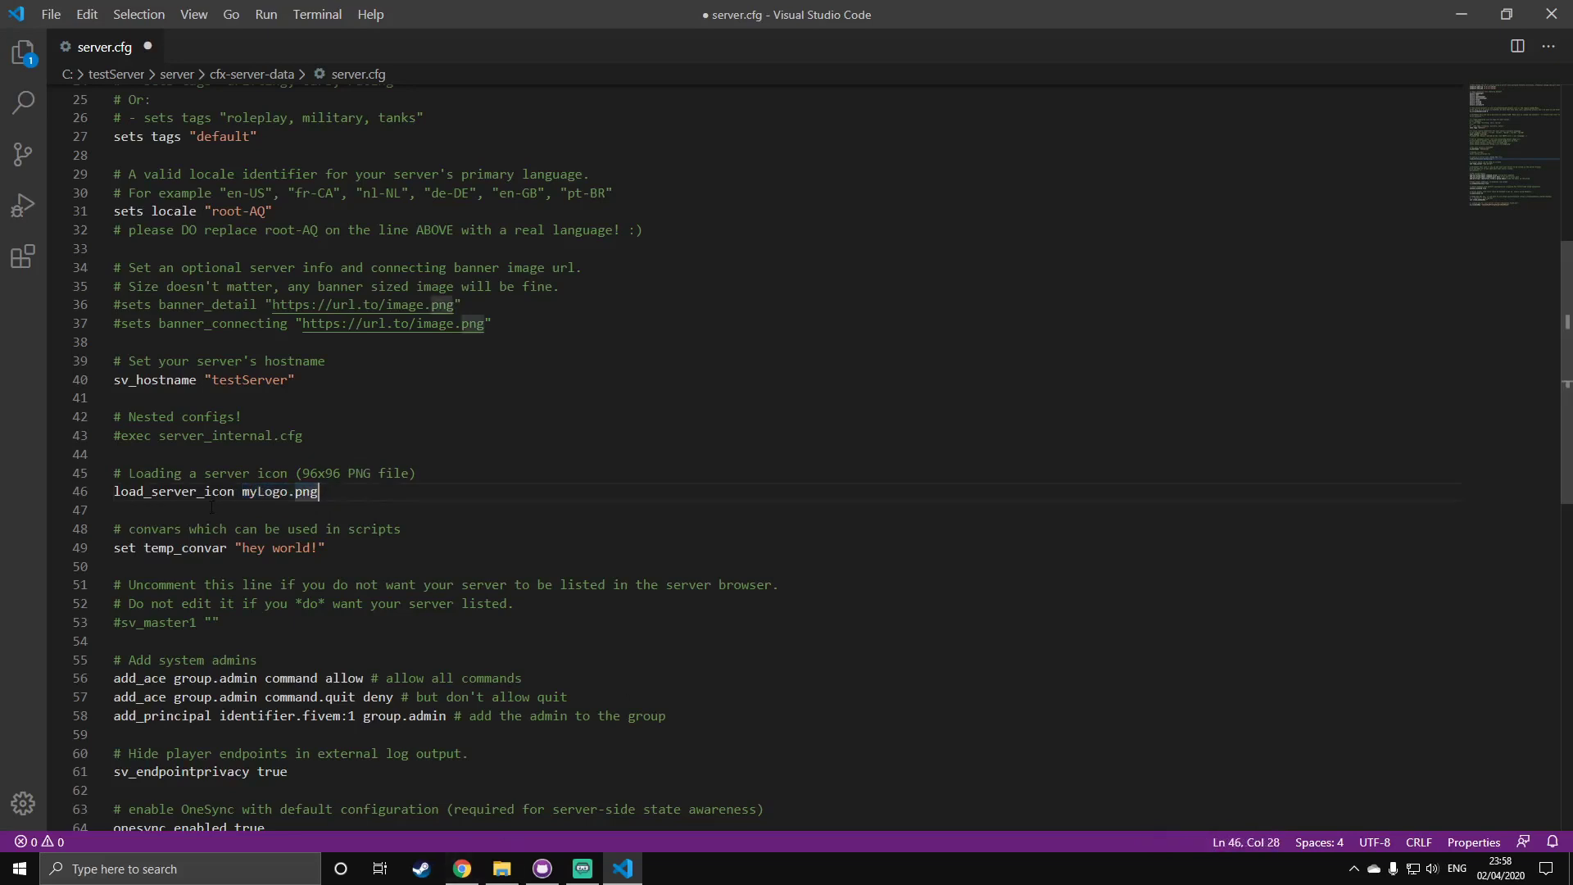
{"action": "left_click_drag", "start_coordinate": [243, 491], "coordinate": [319, 492]}
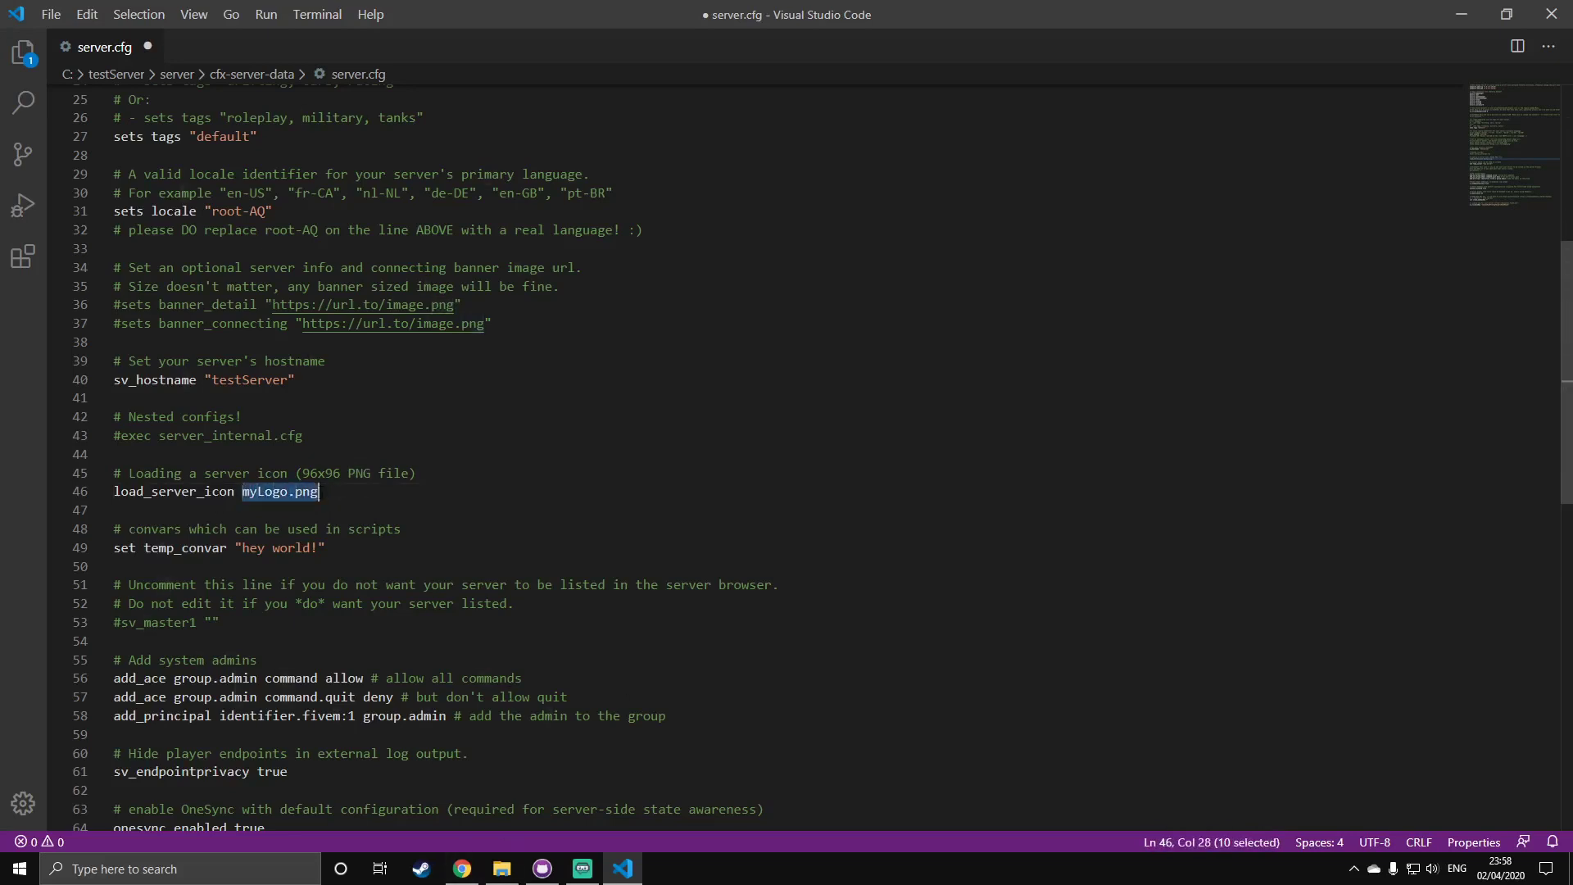
{"action": "left_click", "coordinate": [283, 492]}
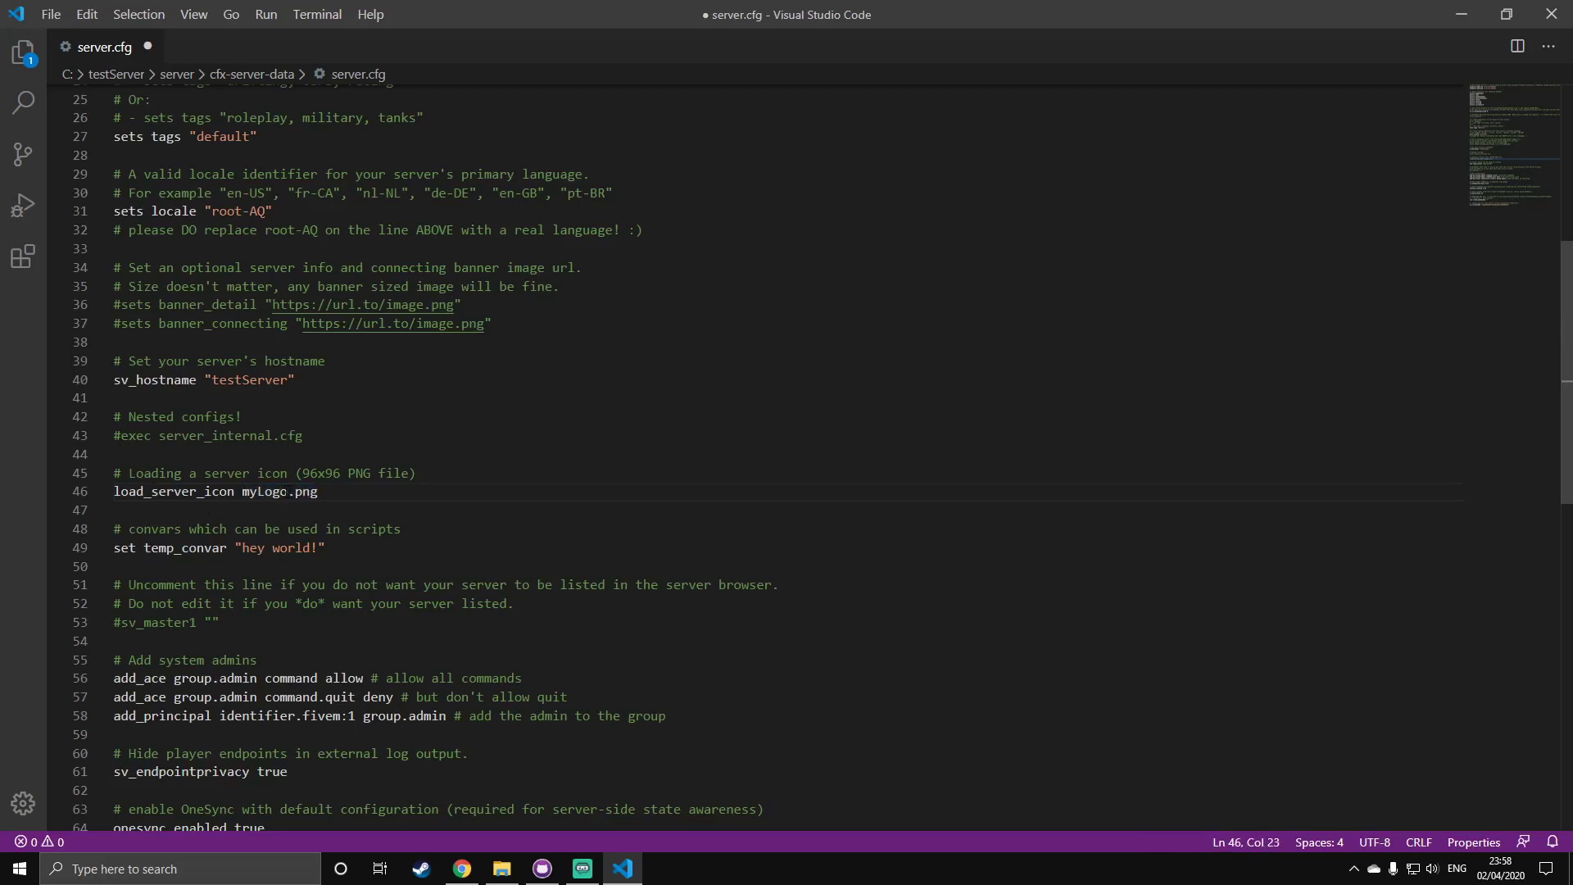
{"action": "left_click_drag", "start_coordinate": [288, 492], "coordinate": [243, 491]}
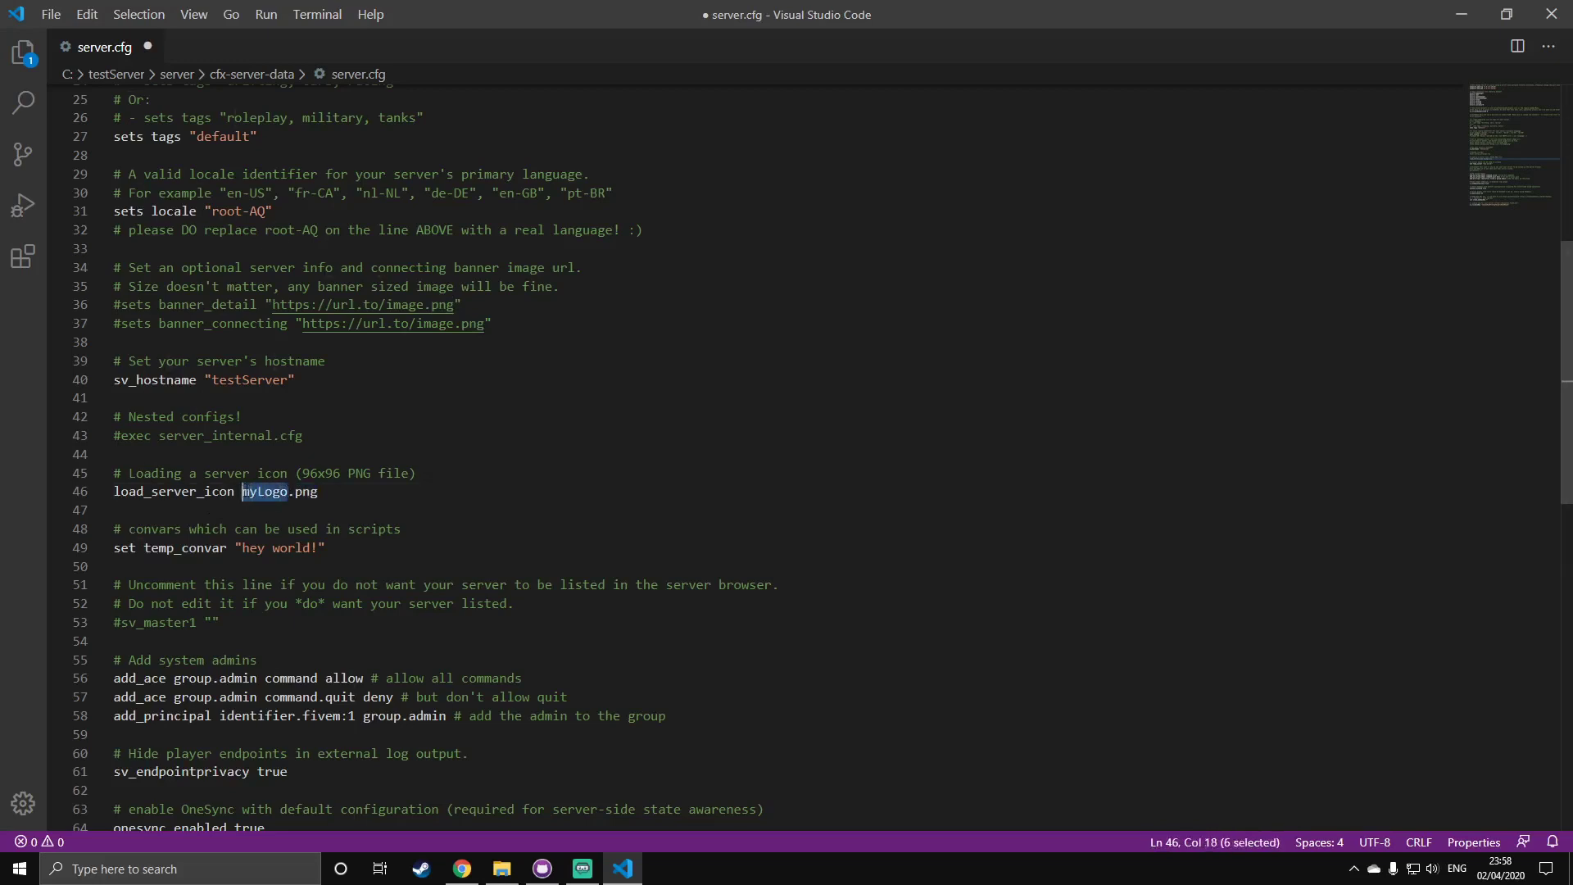
{"action": "type", "text": "serverlogo"}
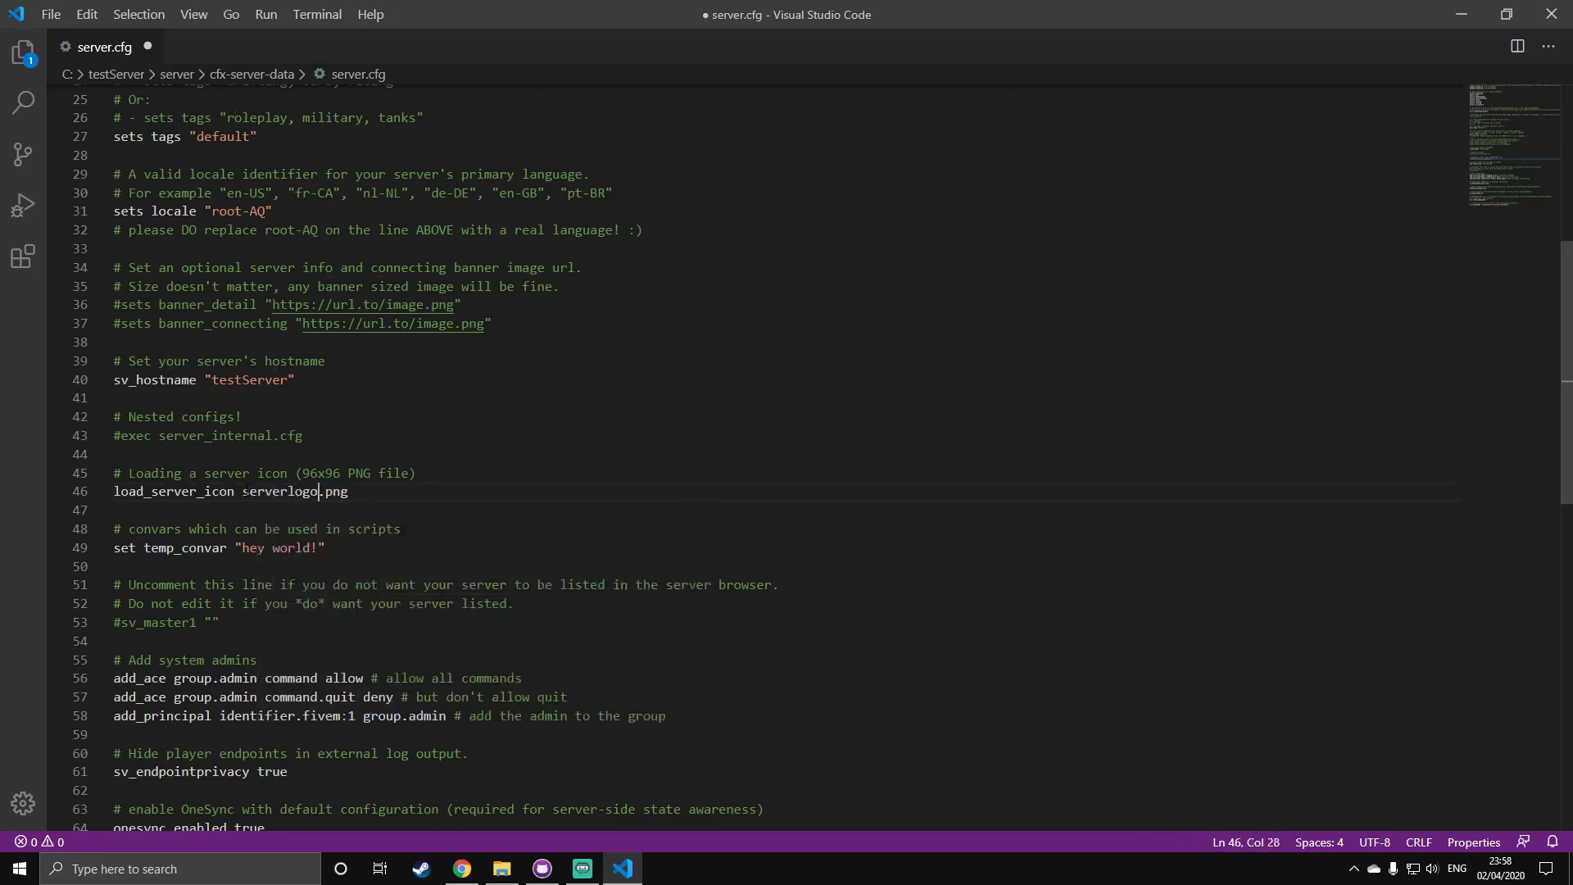
{"action": "key", "text": "End"}
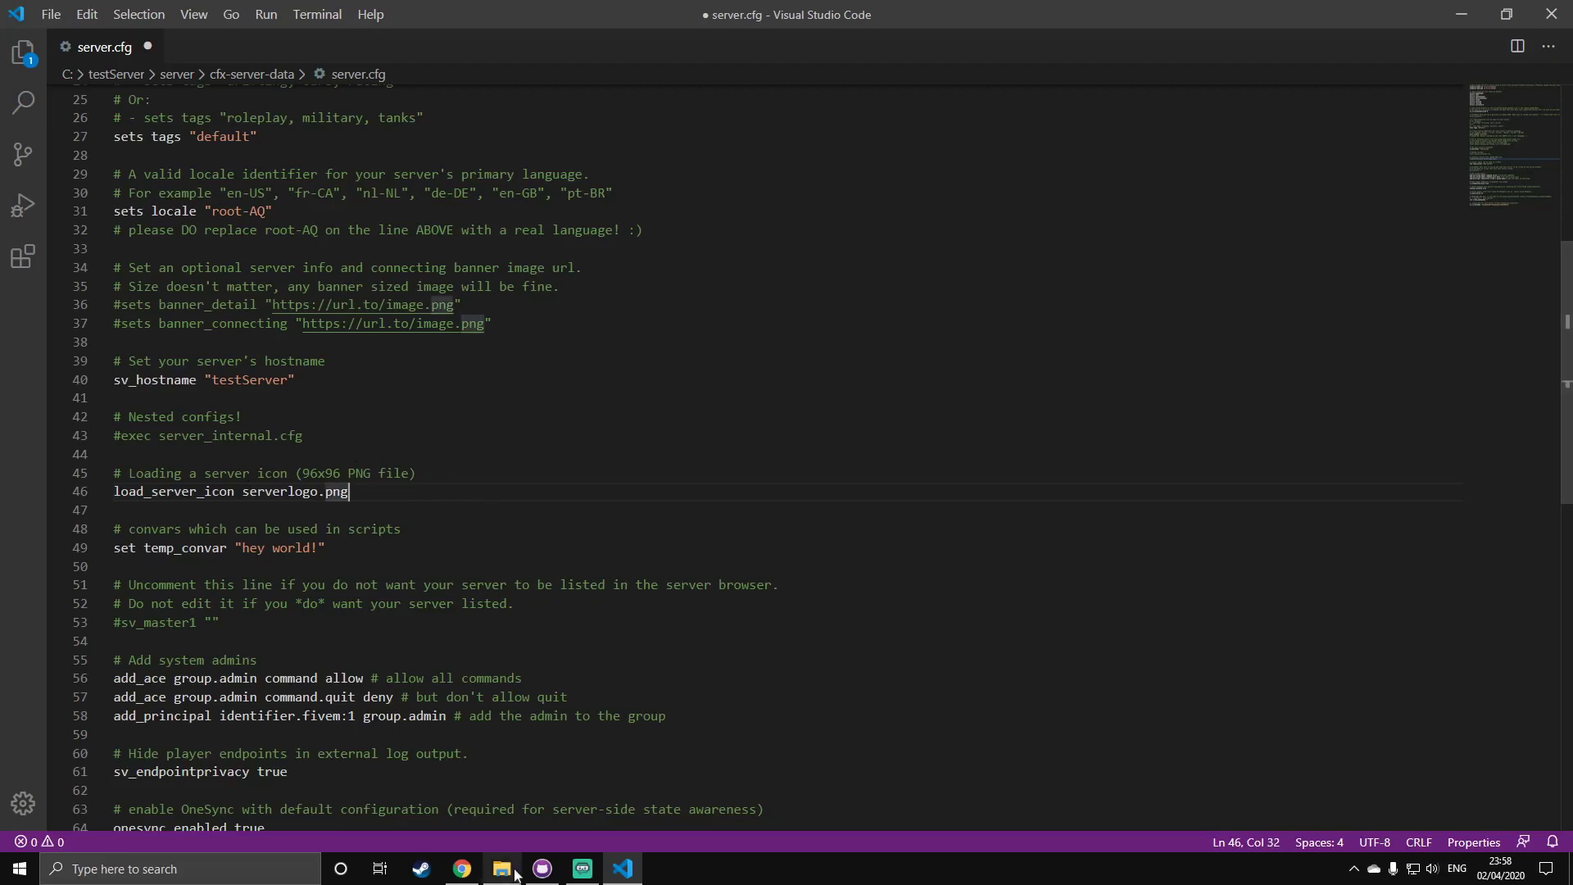
Switch to File Explorer to check the cfx-server-data folder, and reopen server.cfg from there
{"action": "left_click", "coordinate": [501, 869]}
{"action": "left_click", "coordinate": [324, 277]}
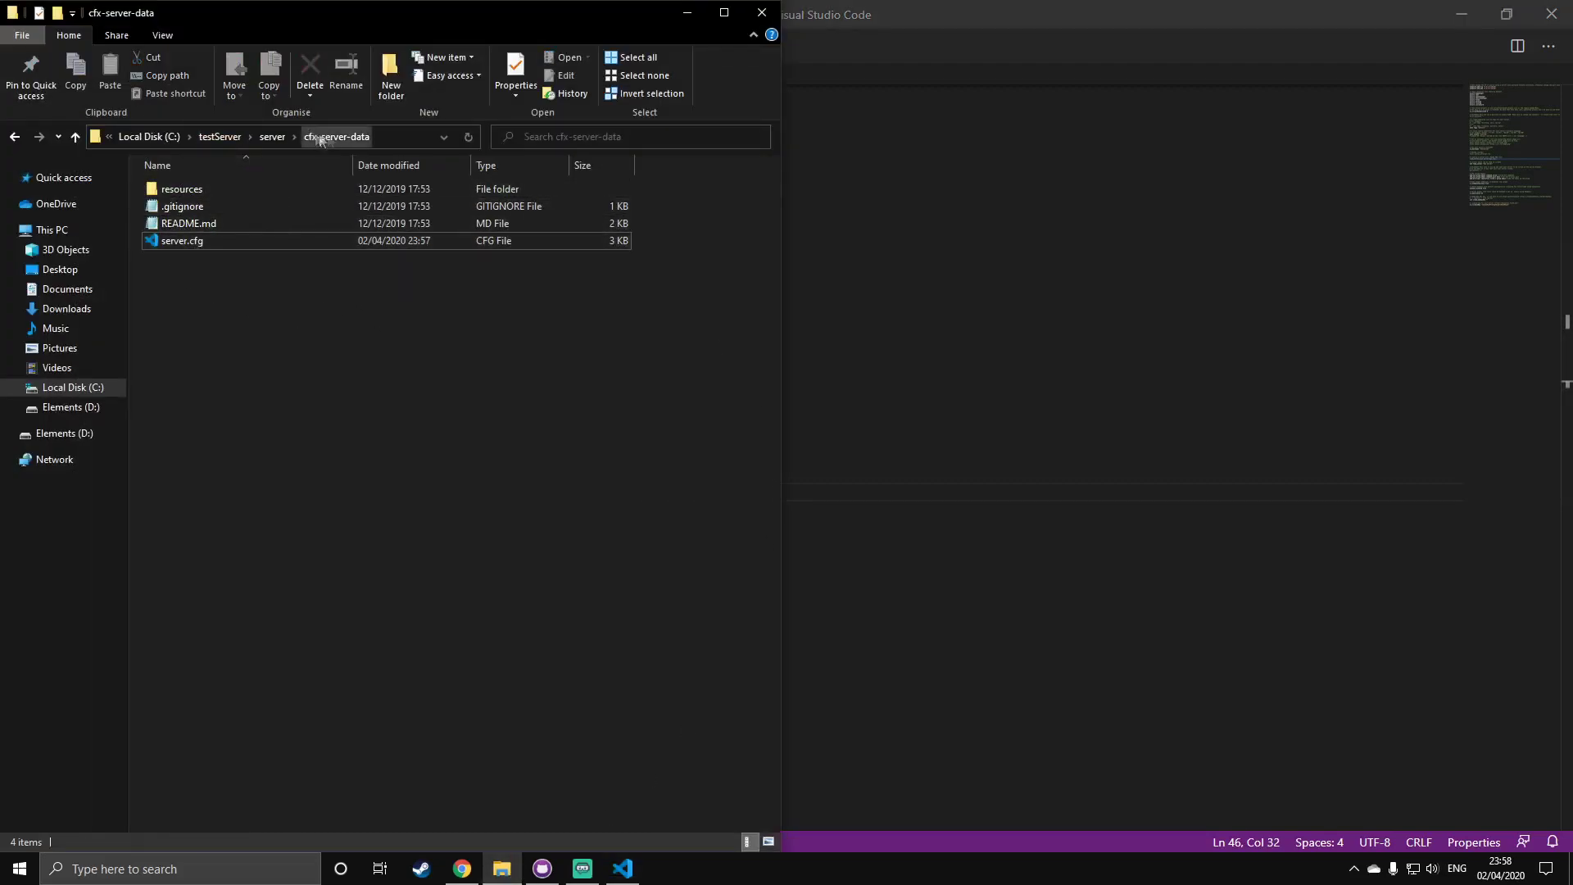
{"action": "double_click", "coordinate": [181, 241]}
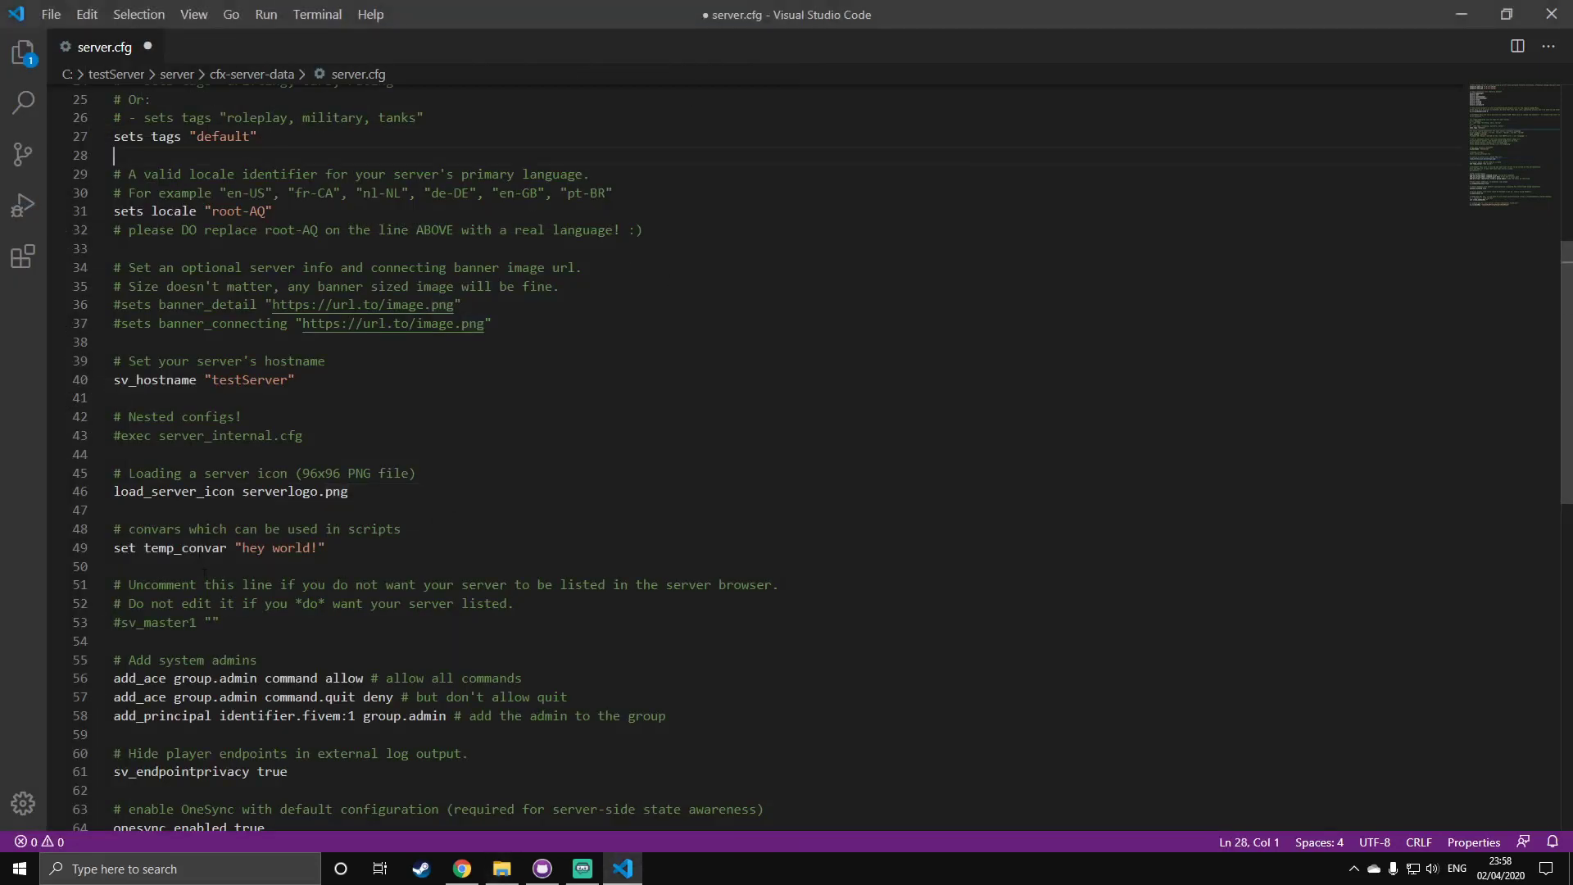
Comment out the load_server_icon line with # and save server.cfg
{"action": "type", "text": "#"}
{"action": "left_click", "coordinate": [115, 491]}
{"action": "type", "text": "#"}
{"action": "left_click", "coordinate": [449, 455]}
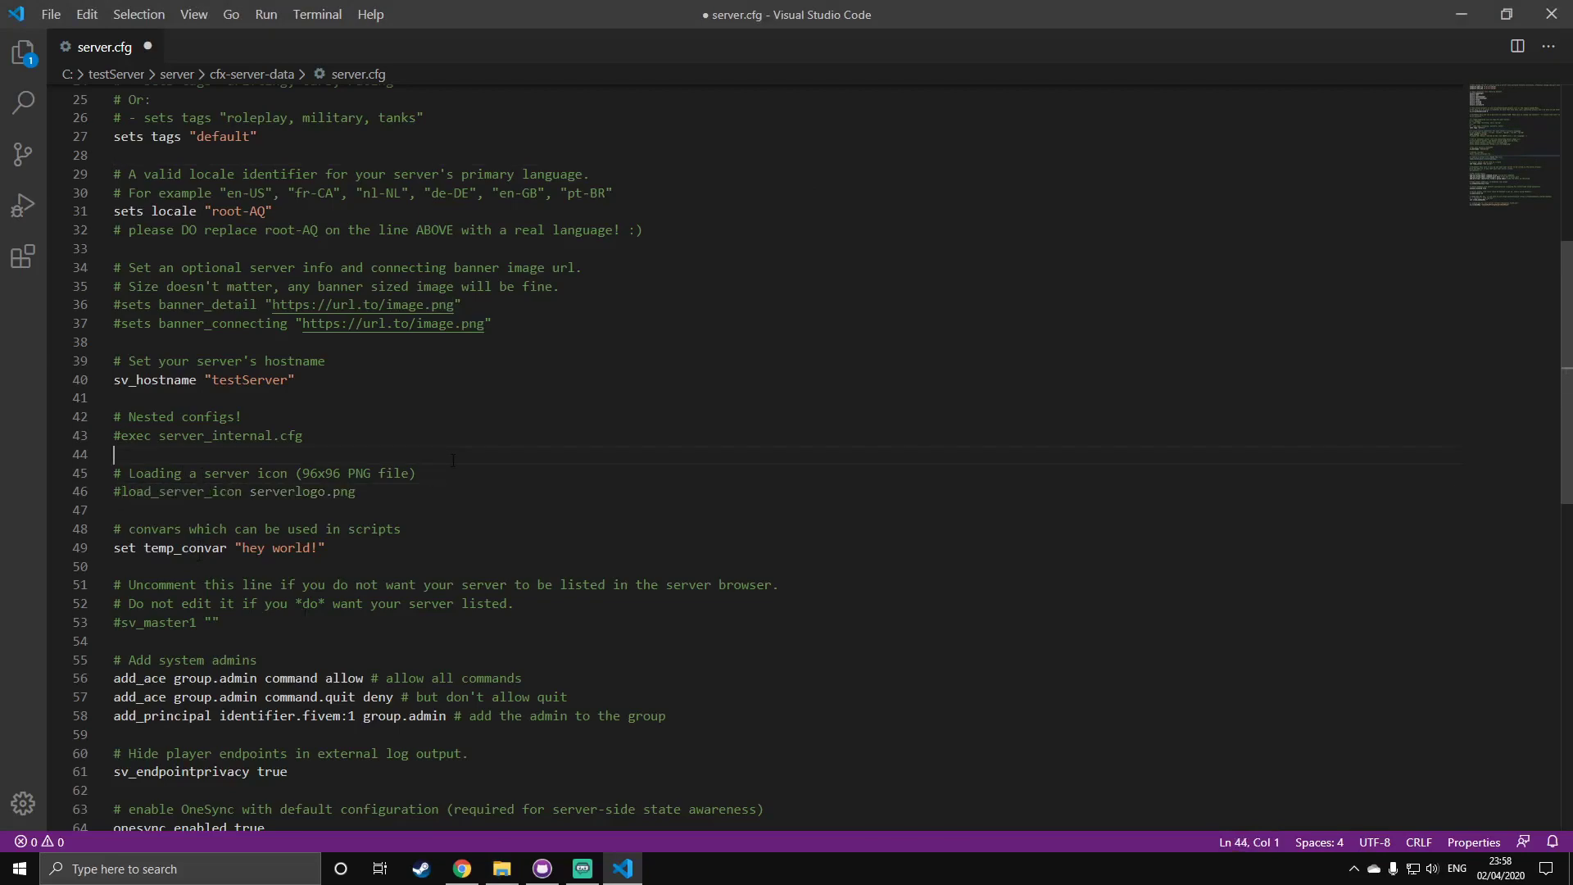
{"action": "key", "text": "ctrl+s"}
Look over the saved server.cfg from its resource list to the licence key line and close Visual Studio Code
{"action": "scroll", "coordinate": [434, 426], "scroll_direction": "up", "scroll_amount": 8}
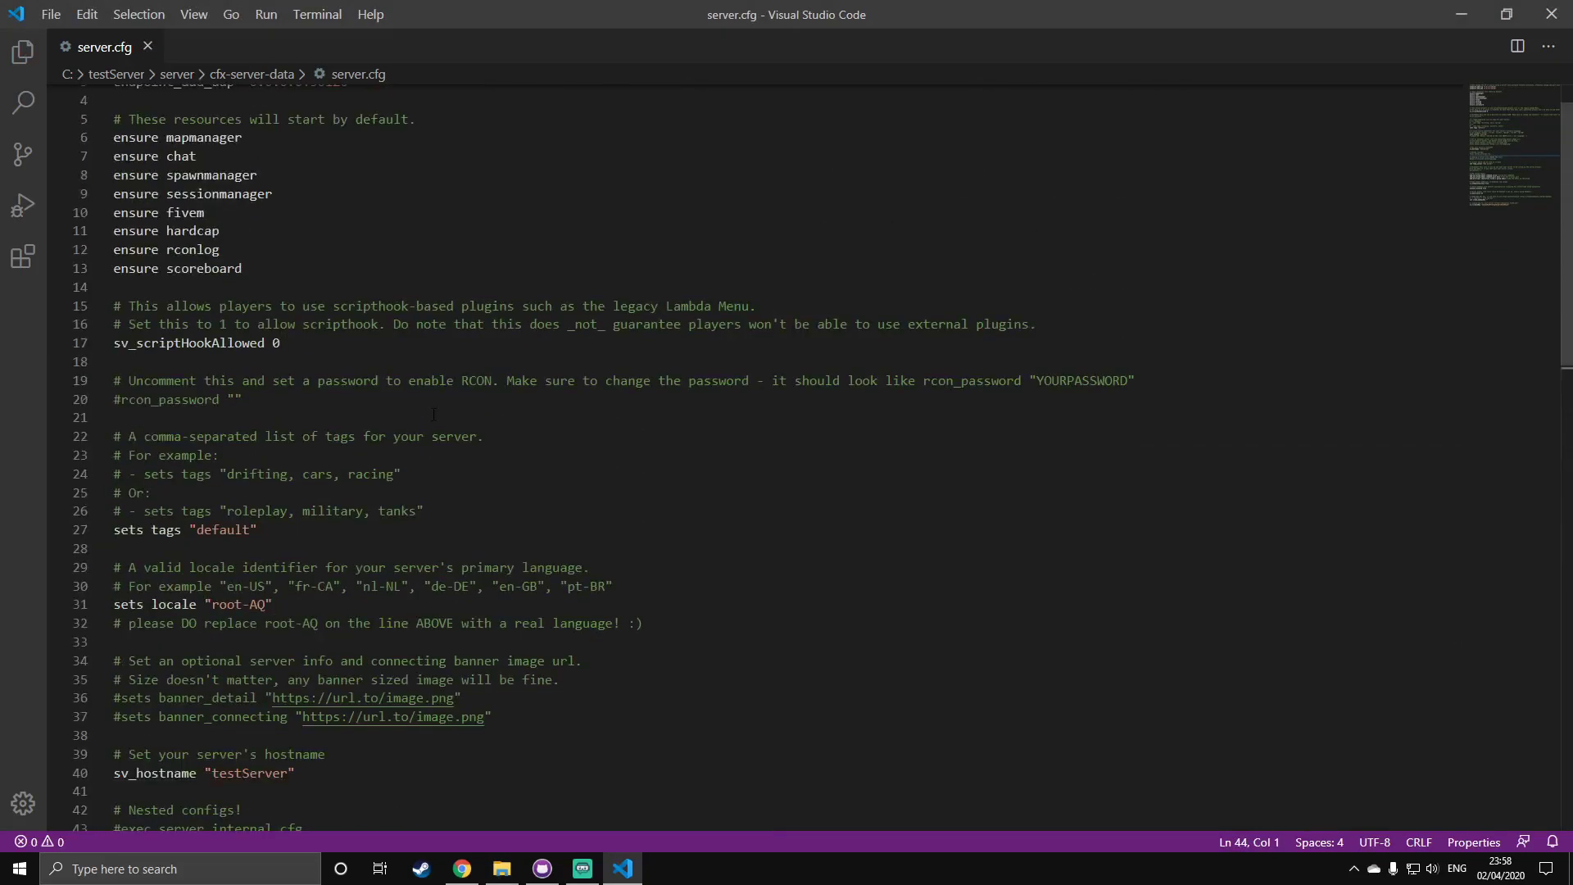
{"action": "scroll", "coordinate": [403, 381], "scroll_direction": "down", "scroll_amount": 18}
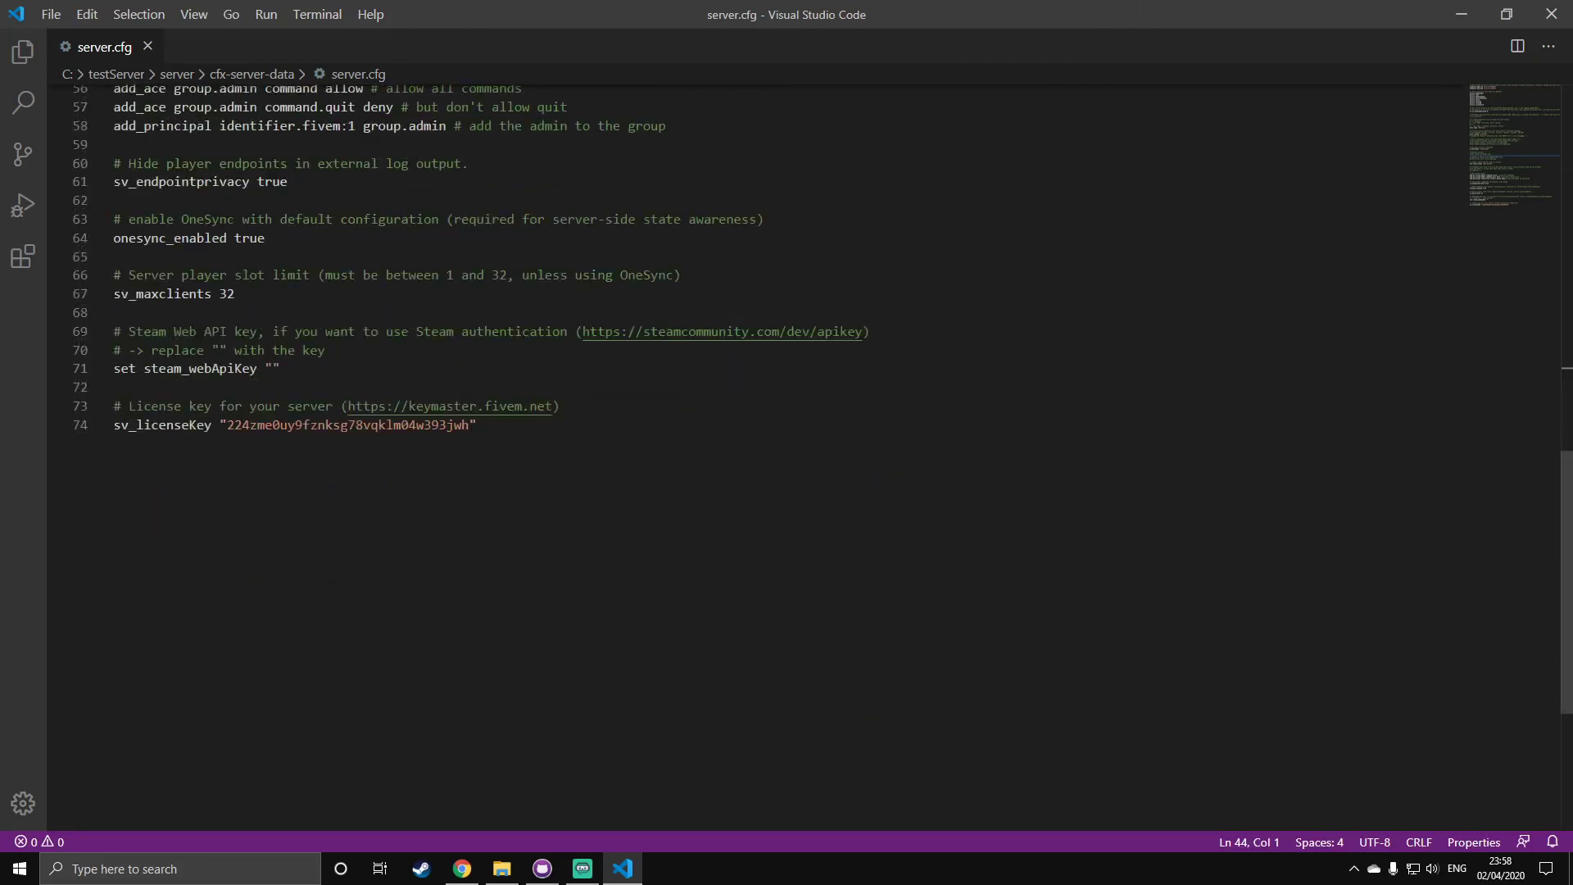
{"action": "left_click", "coordinate": [1551, 14]}
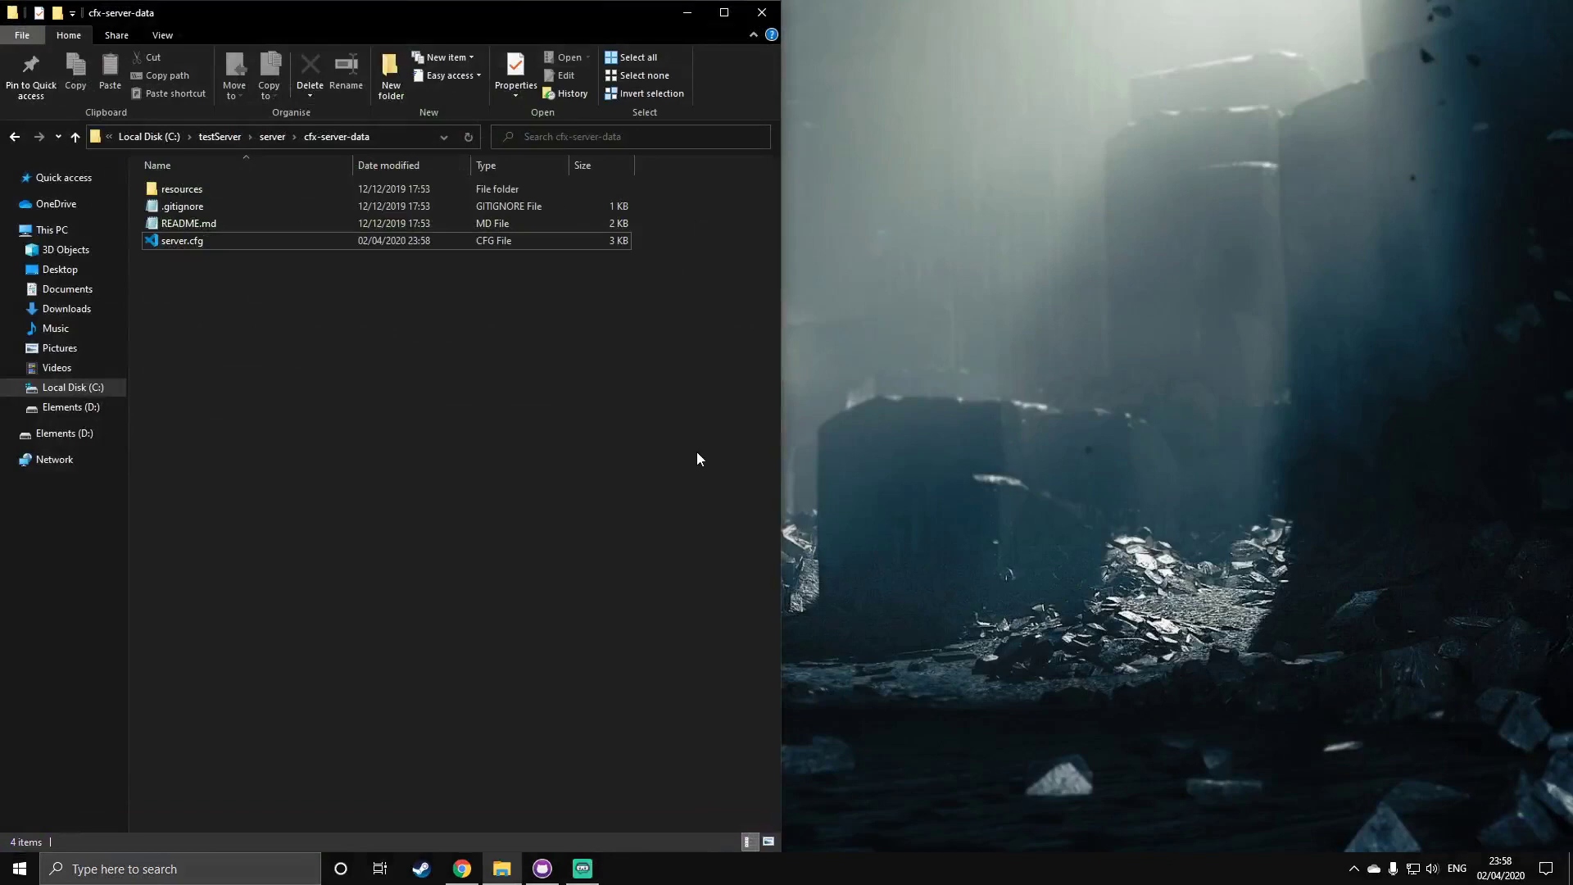
Go back to the server folder in a maximised window and create a new text document there
{"action": "left_click", "coordinate": [15, 136]}
{"action": "left_click", "coordinate": [724, 13]}
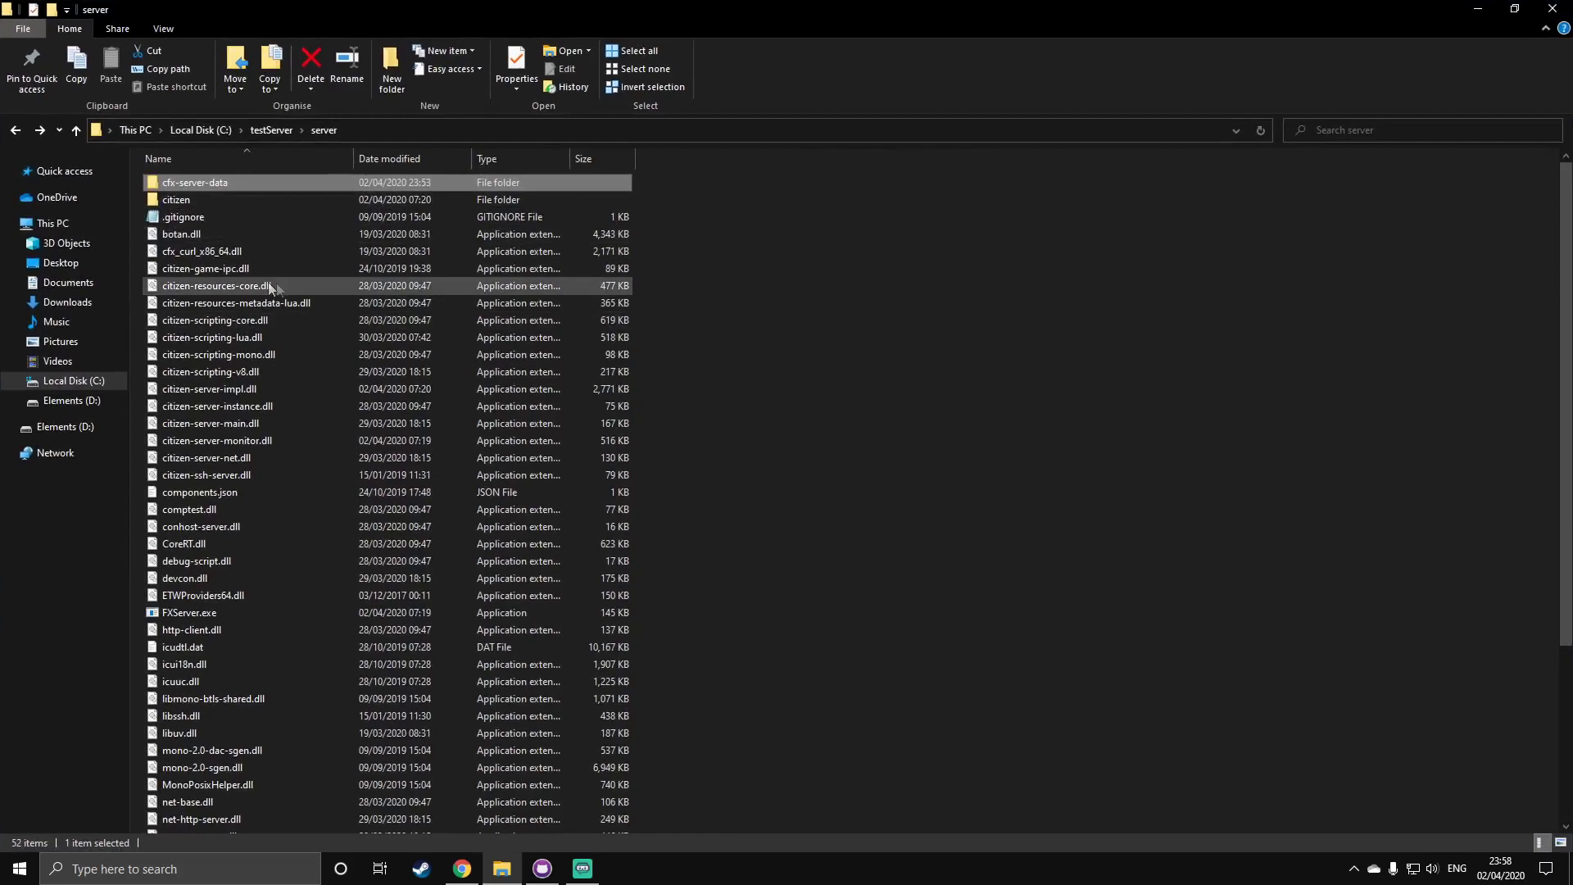
{"action": "left_click", "coordinate": [740, 293]}
{"action": "scroll", "coordinate": [688, 309], "scroll_direction": "down", "scroll_amount": 3}
{"action": "right_click", "coordinate": [688, 304]}
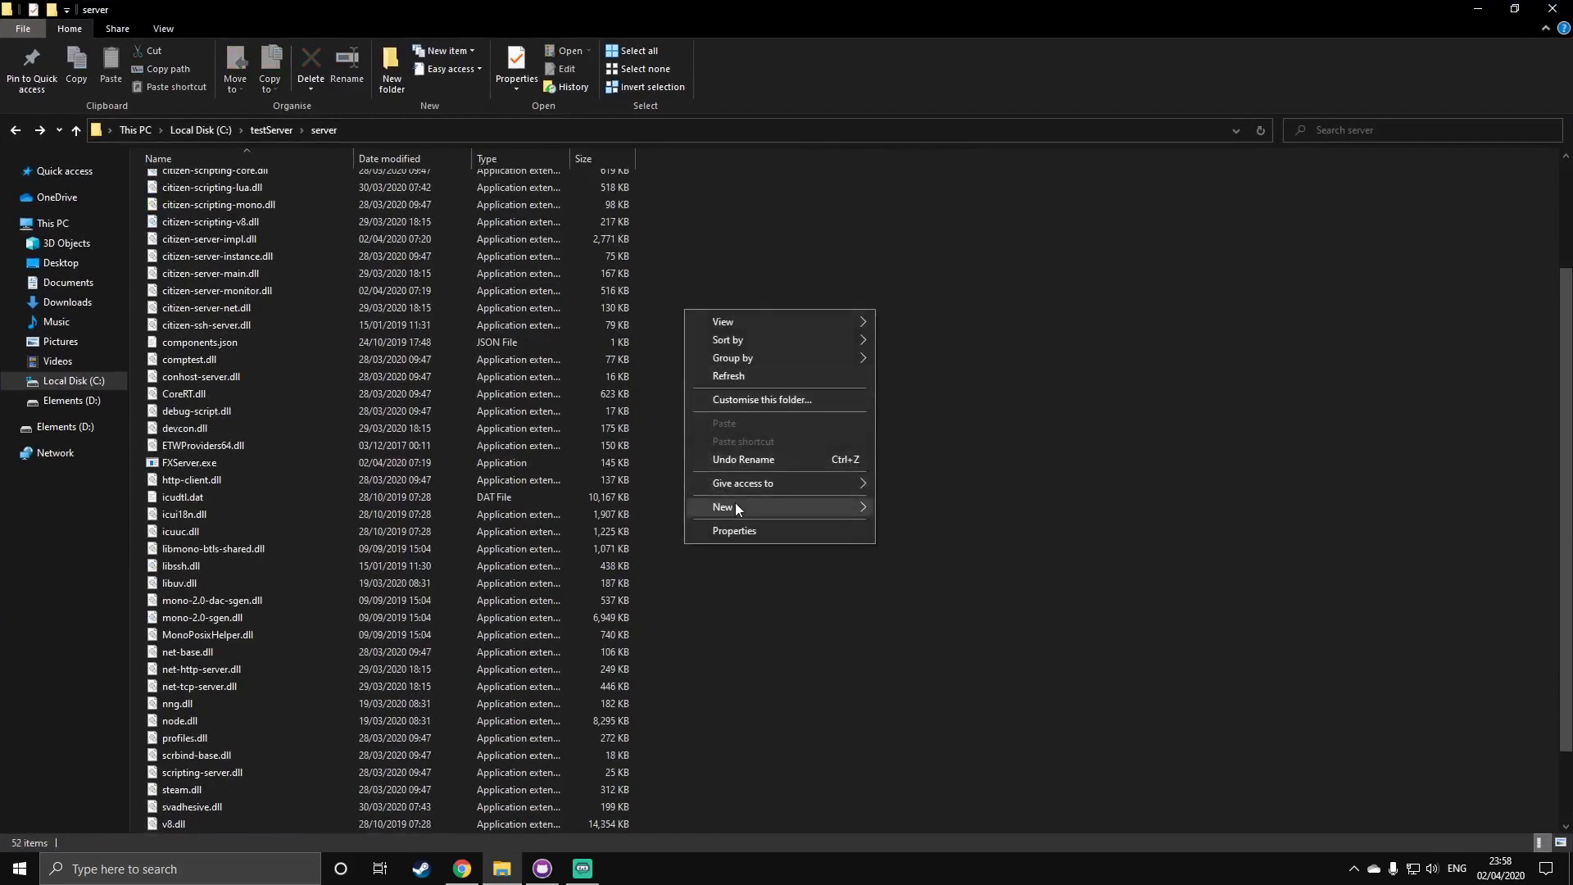
{"action": "mouse_move", "coordinate": [814, 514]}
{"action": "left_click", "coordinate": [933, 695]}
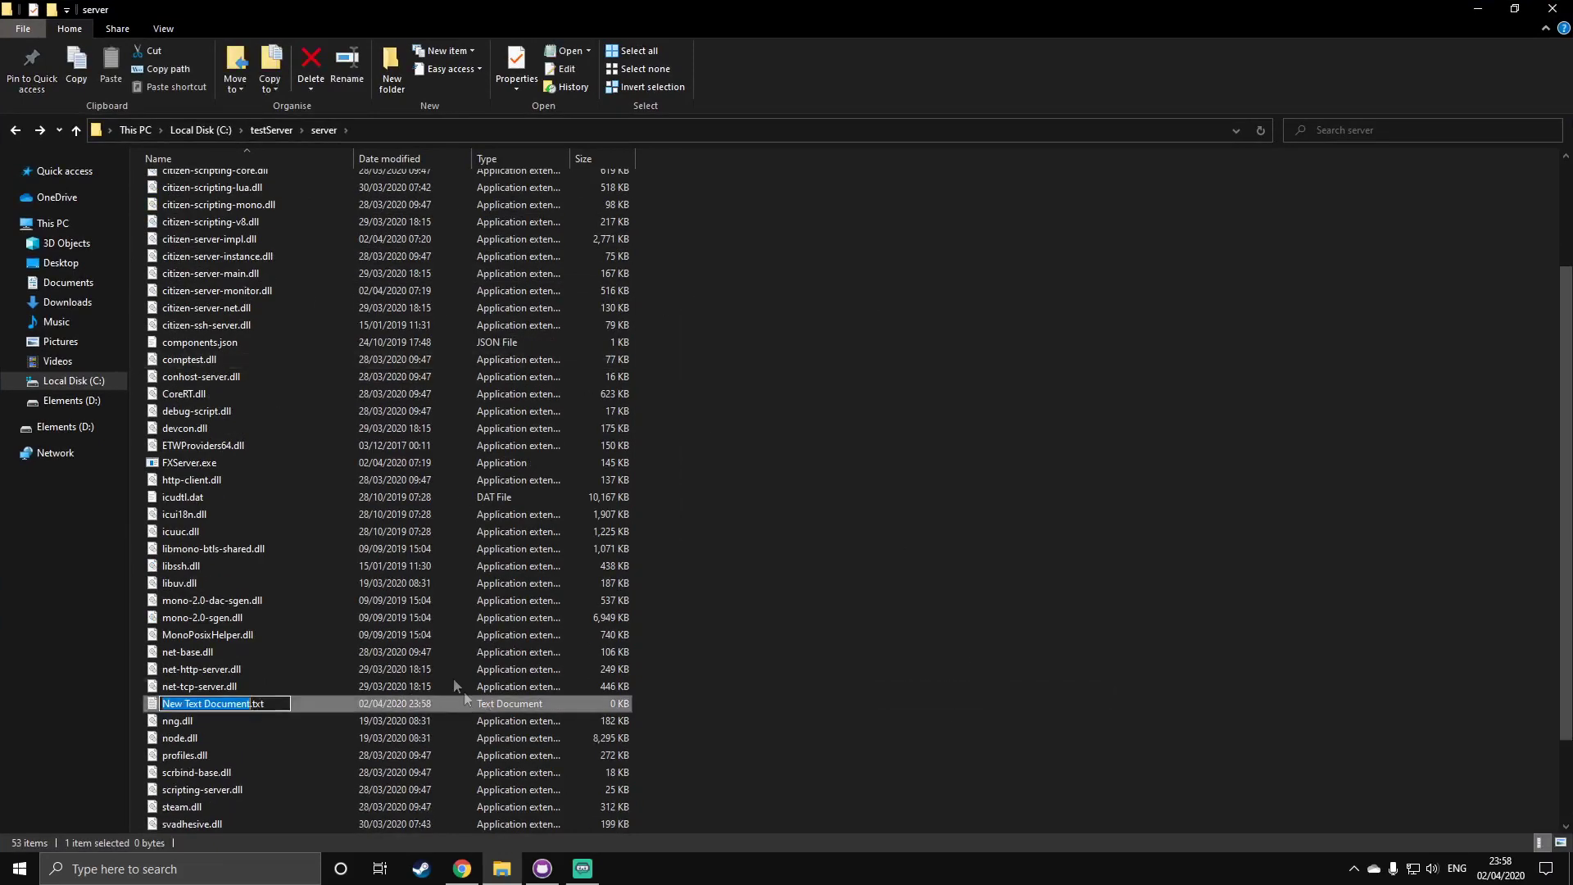
Name the new text document start.bat, replacing its .txt extension, and accept the extension change
{"action": "key", "text": "ctrl+a"}
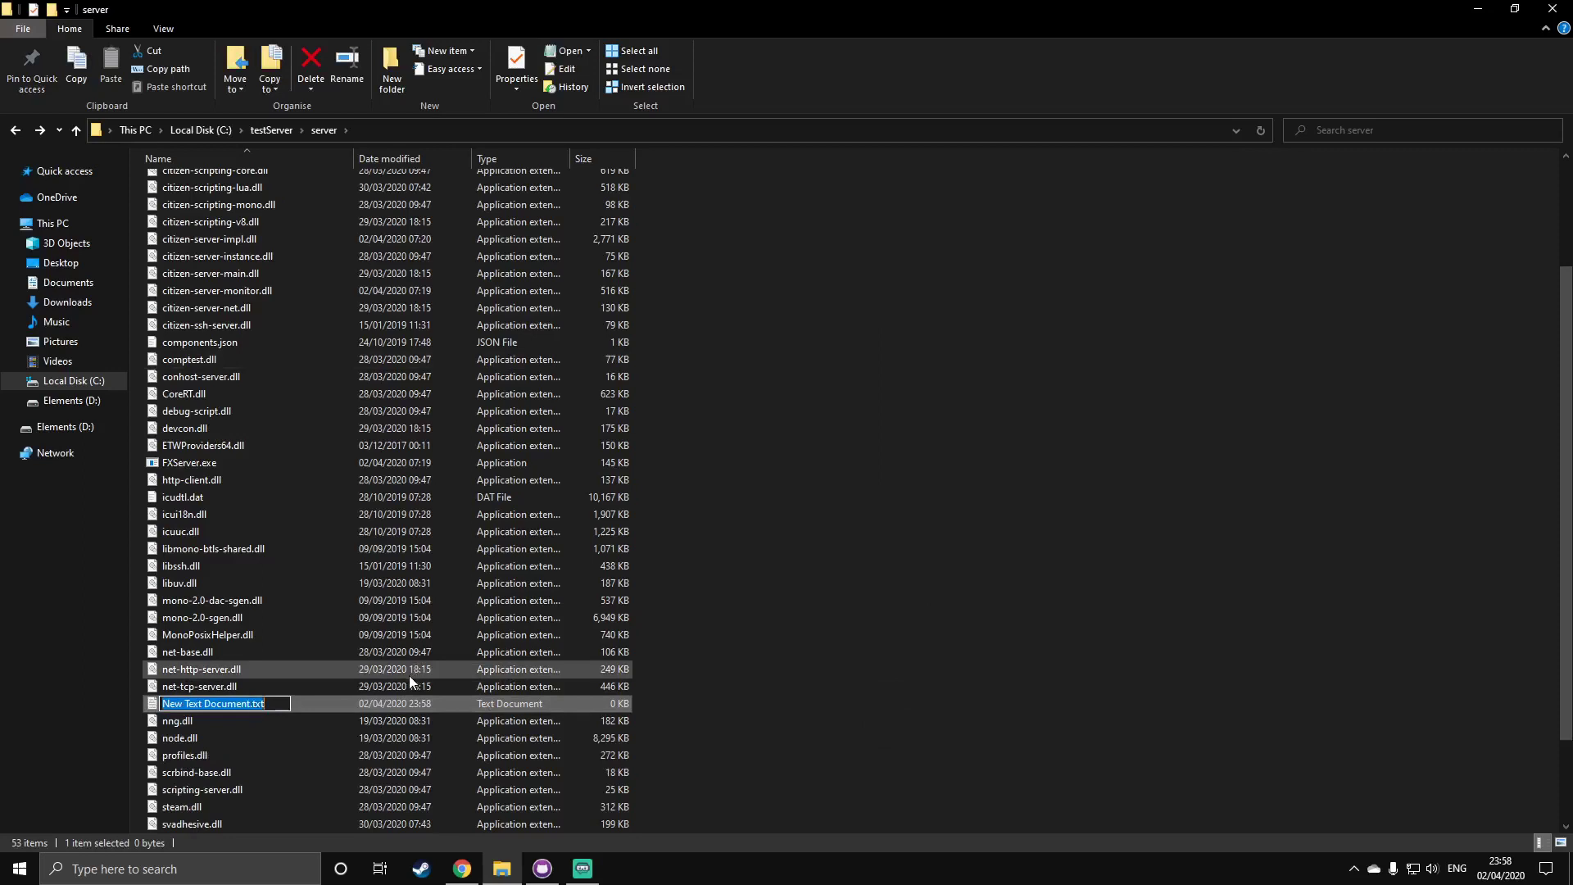
{"action": "type", "text": "start"}
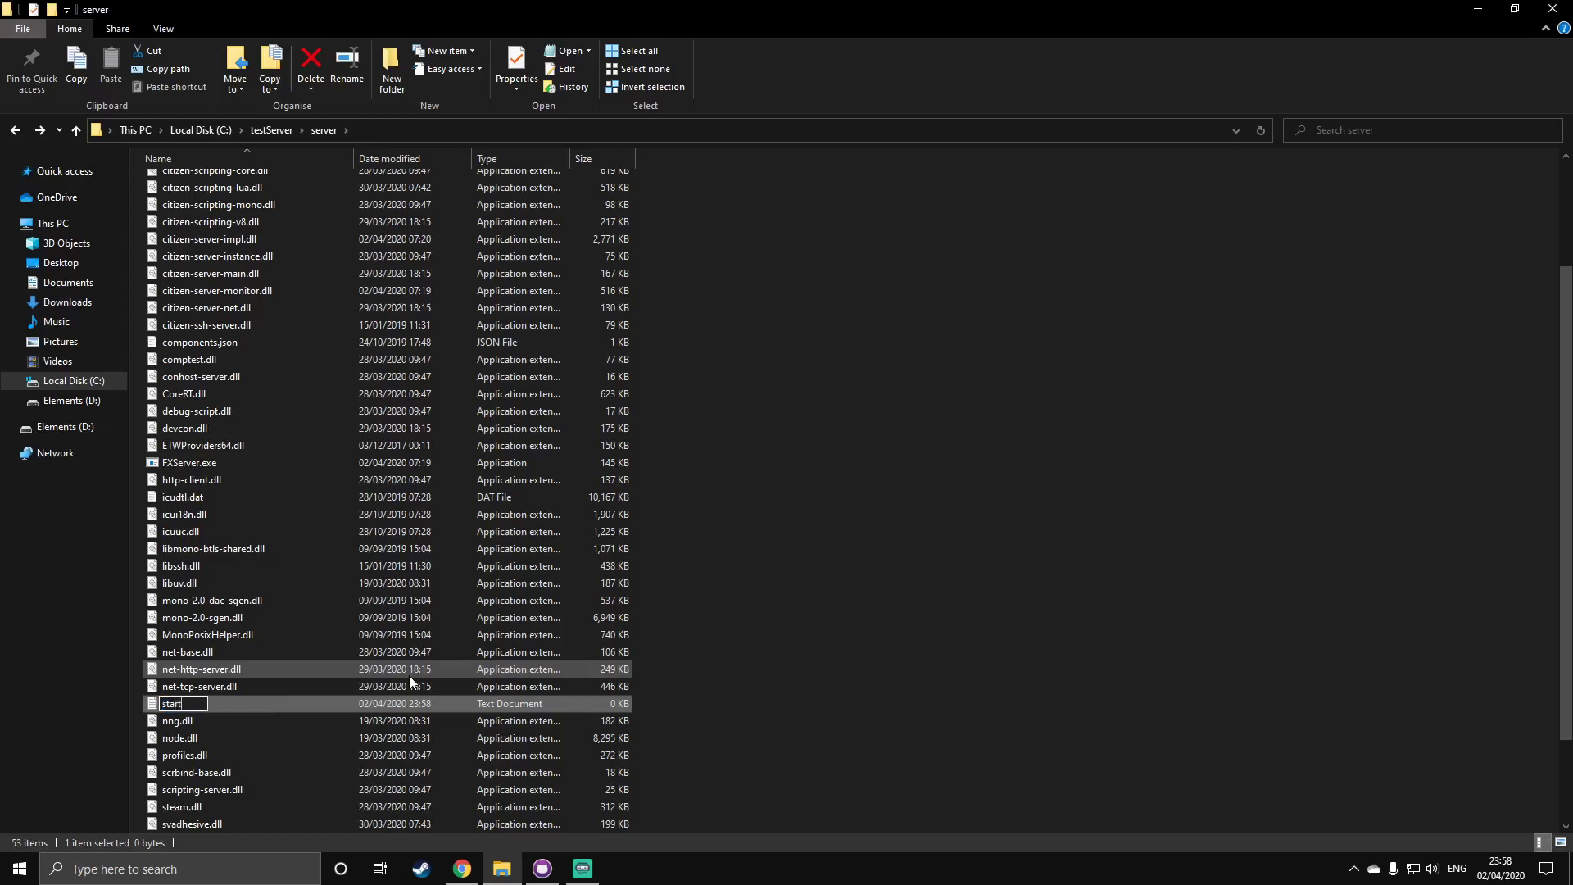
{"action": "type", "text": ".bat"}
{"action": "key", "text": "Return"}
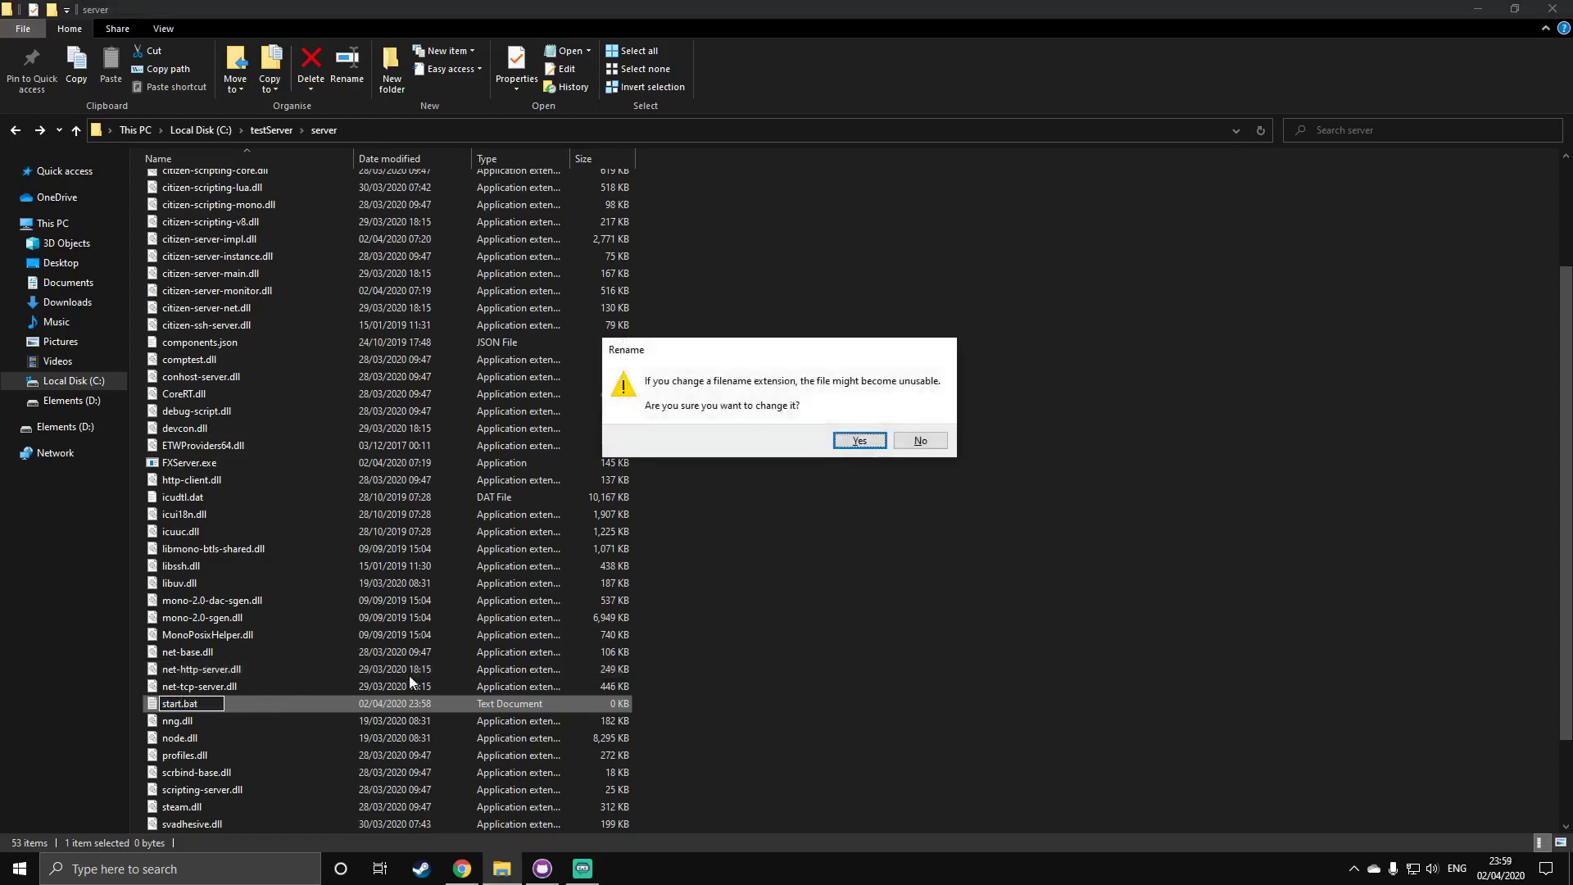
{"action": "left_click", "coordinate": [860, 441]}
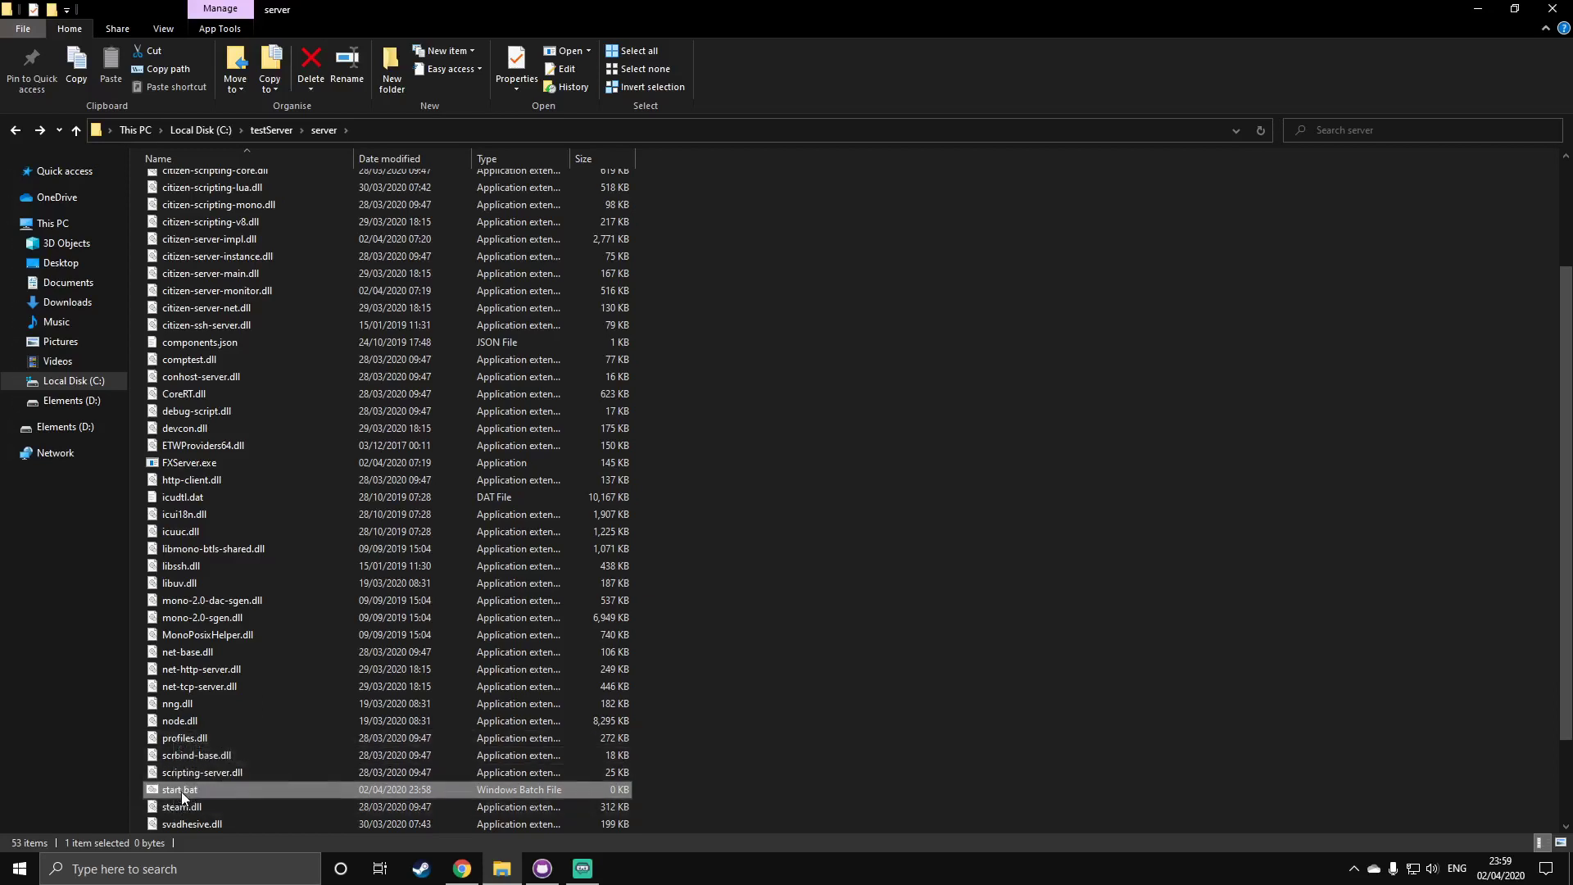
Edit start.bat in Notepad, entering "cd /d C:\testServer\server\cfx-server-data" and, unindented on line two, "C:\testServer\server\FXServer.exe +exec server.cfg"
{"action": "right_click", "coordinate": [225, 790]}
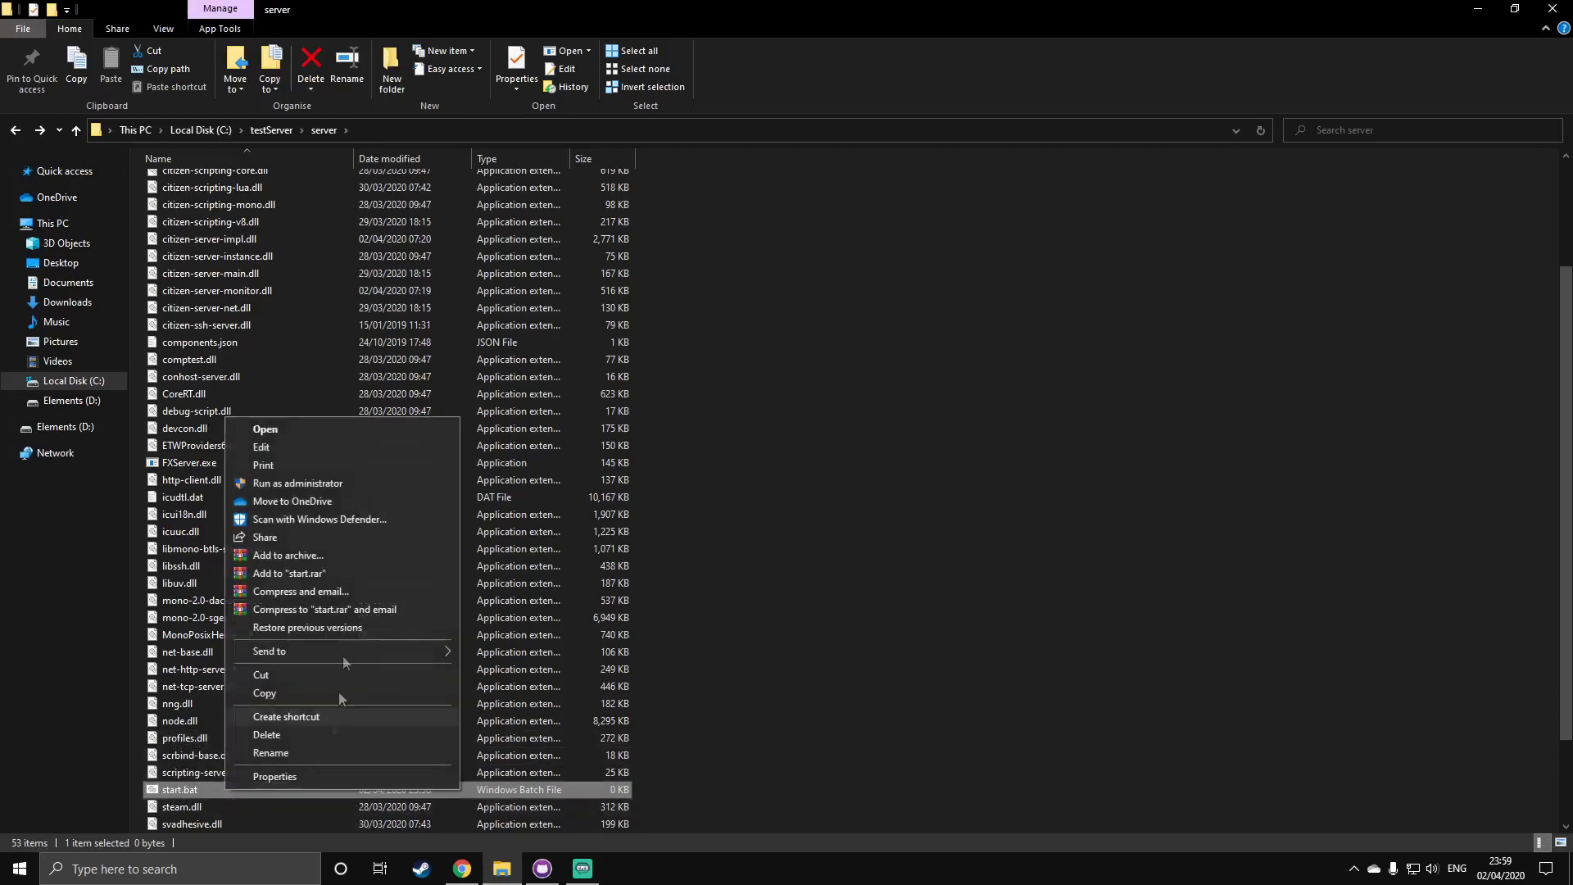
{"action": "left_click", "coordinate": [273, 446]}
{"action": "left_click_drag", "start_coordinate": [564, 247], "coordinate": [495, 178]}
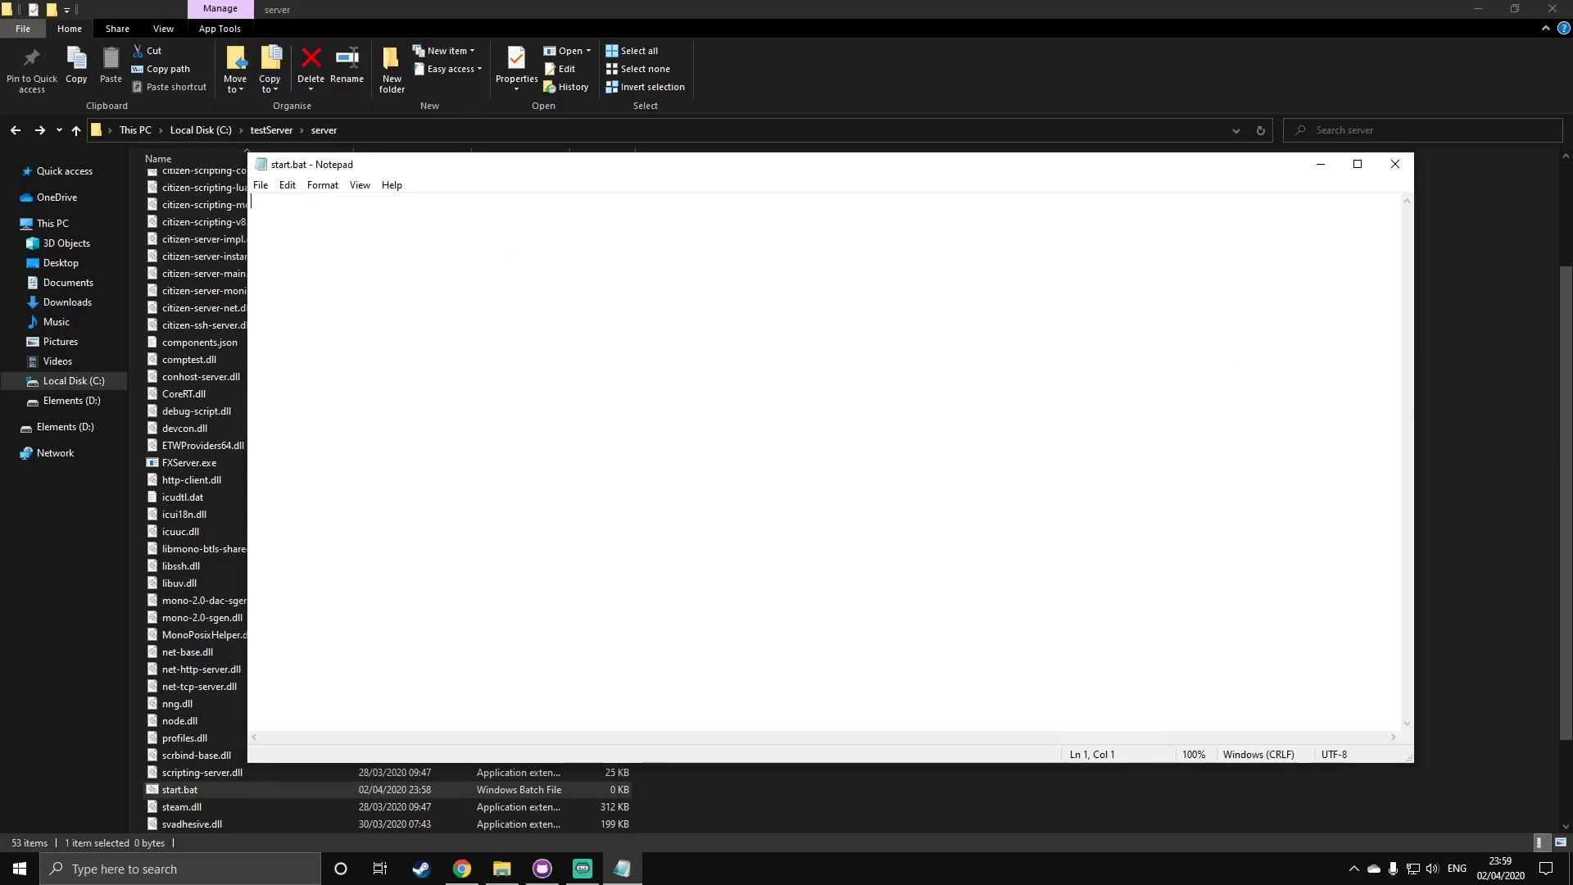
{"action": "key", "text": "alt+Tab"}
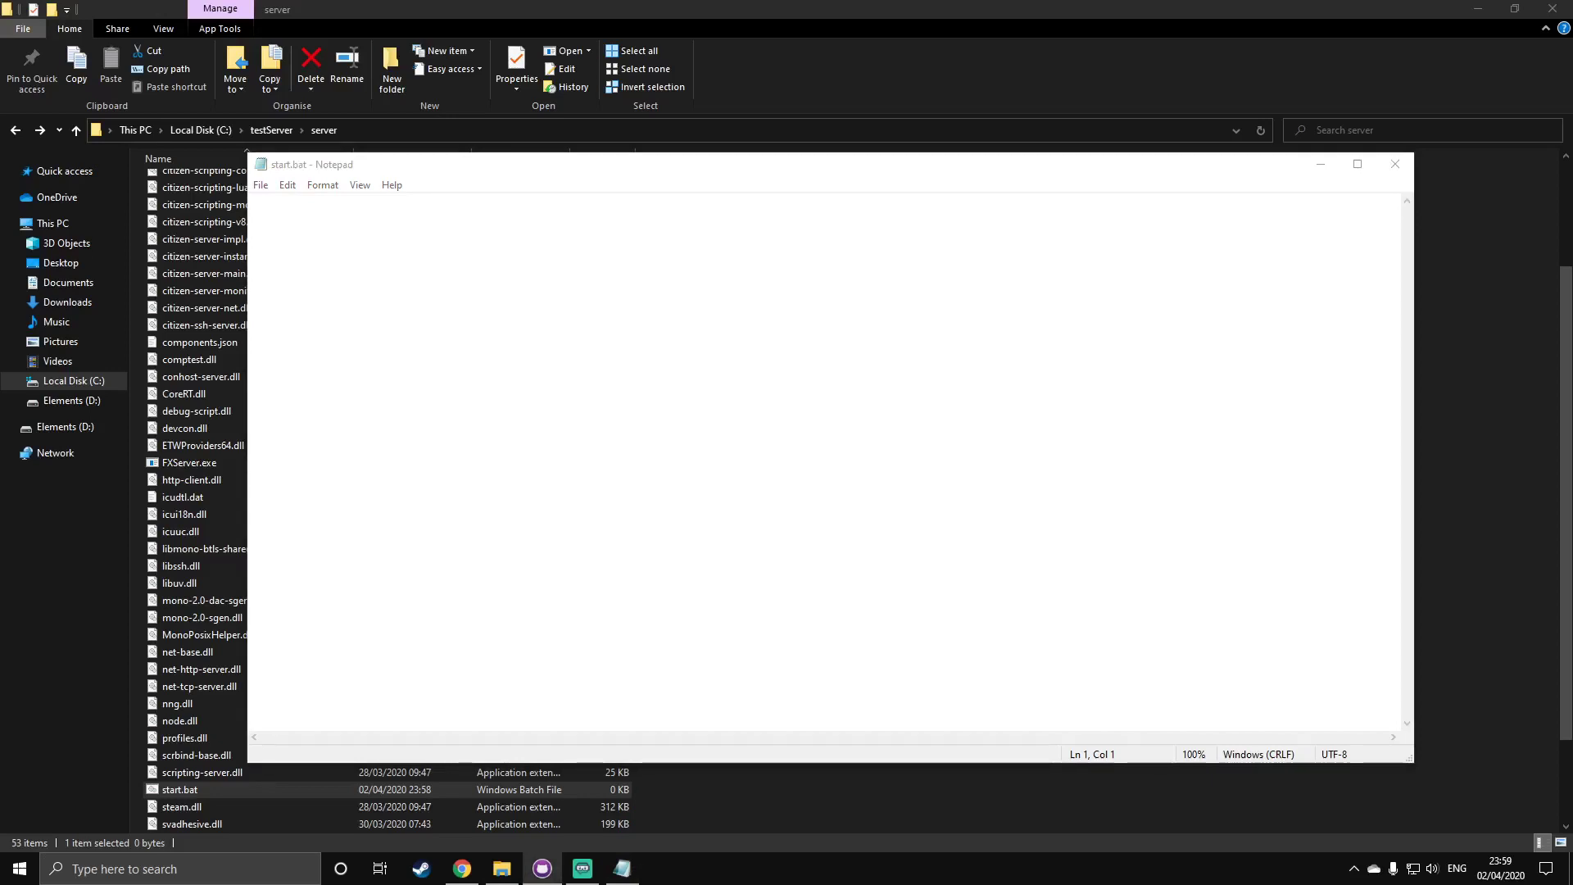
{"action": "left_click", "coordinate": [416, 473]}
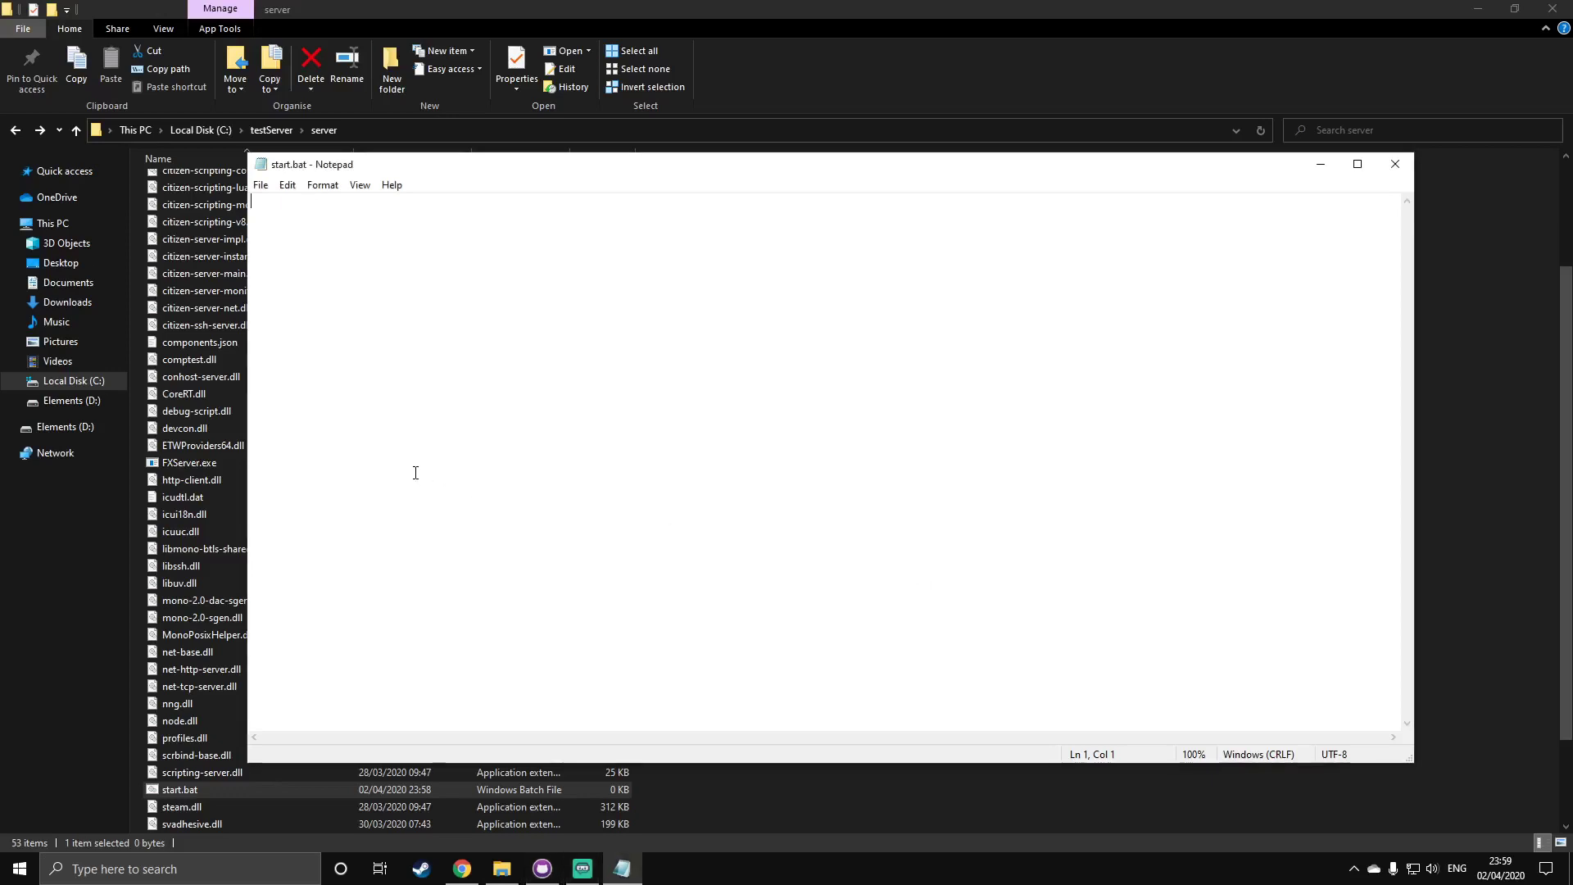
{"action": "type", "text": "cd /d C:\\testServer\\server\\cfx-server-data                     C:\\testServer\\server\\FXServer.exe +exec server.cfg"}
{"action": "key", "text": "Home"}
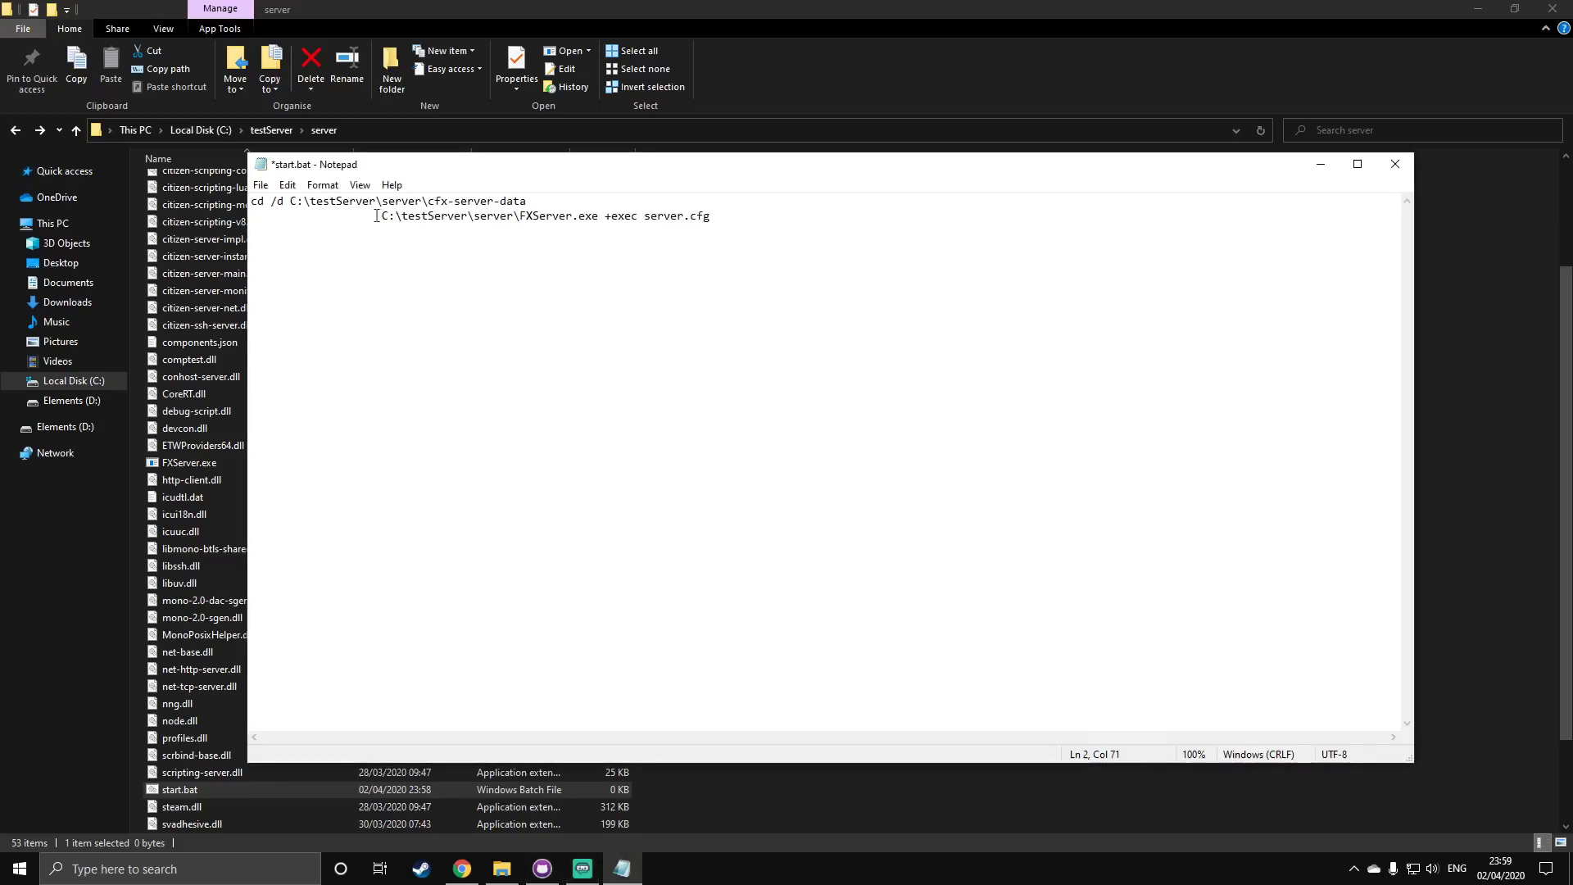
{"action": "key", "text": "shift+Home"}
{"action": "key", "text": "BackSpace"}
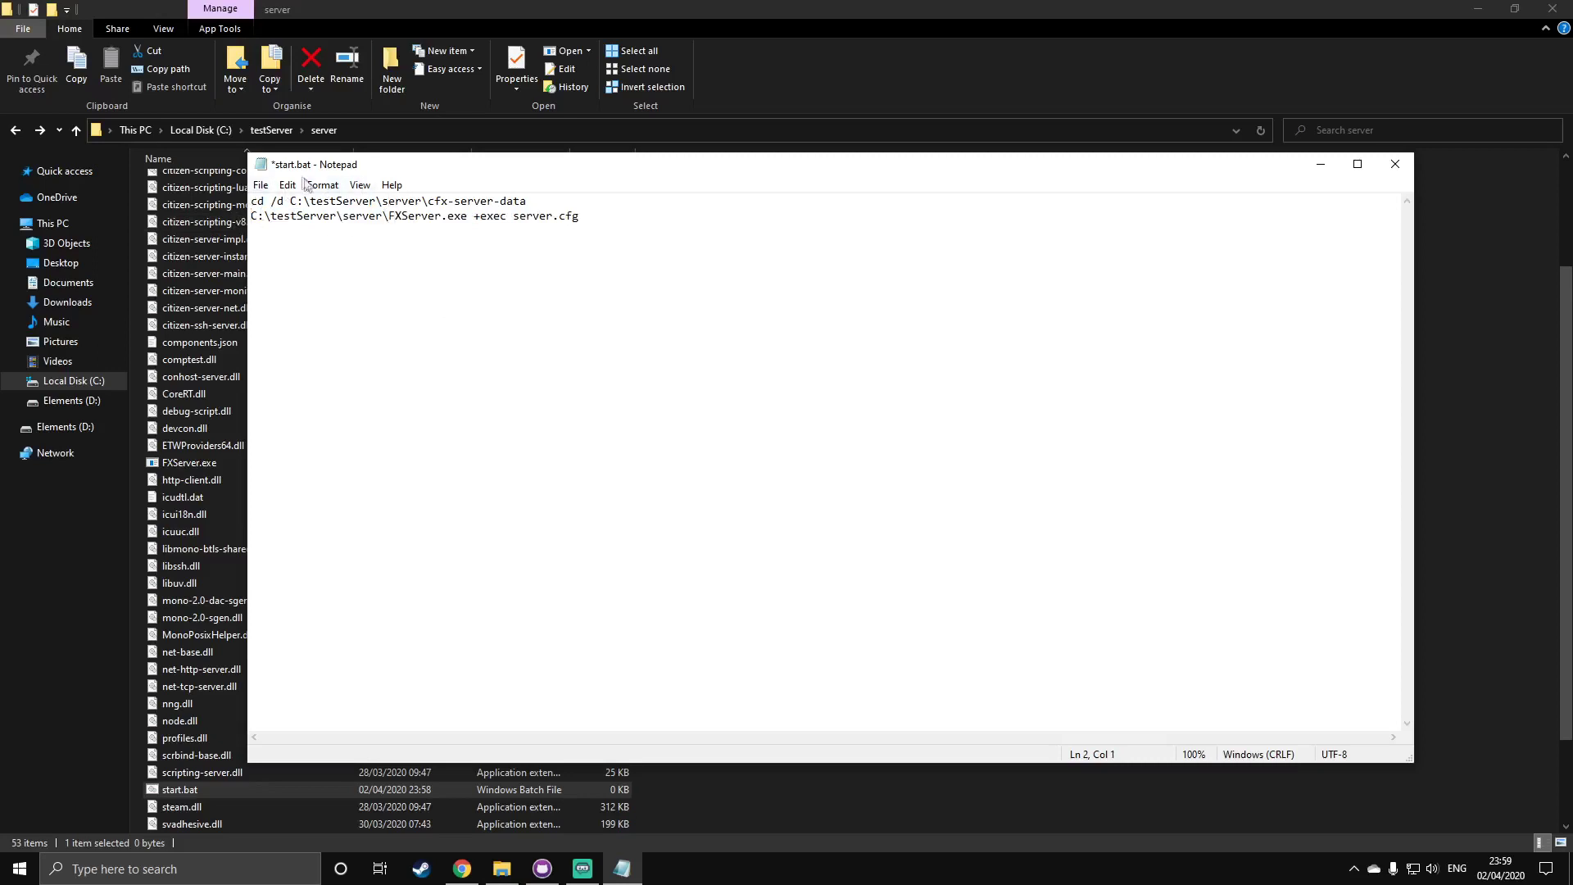
Compare the path on the cd /d line of start.bat with the cfx-server-data folder's address in File Explorer
{"action": "left_click", "coordinate": [277, 201]}
{"action": "key", "text": "shift+Home"}
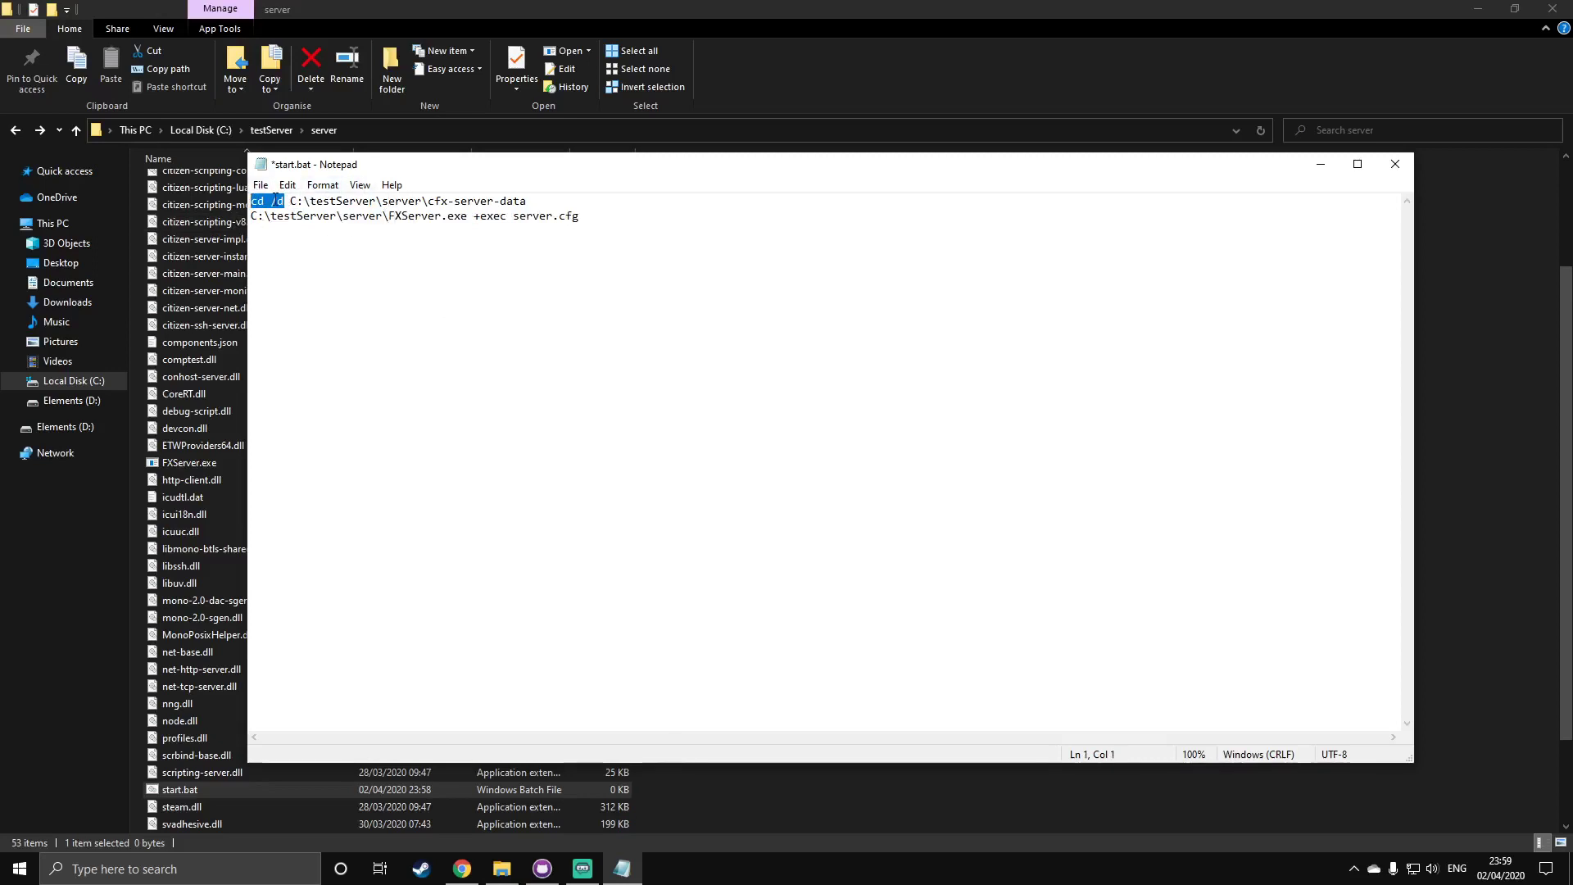
{"action": "left_click", "coordinate": [277, 201]}
{"action": "left_click_drag", "start_coordinate": [294, 201], "coordinate": [539, 200]}
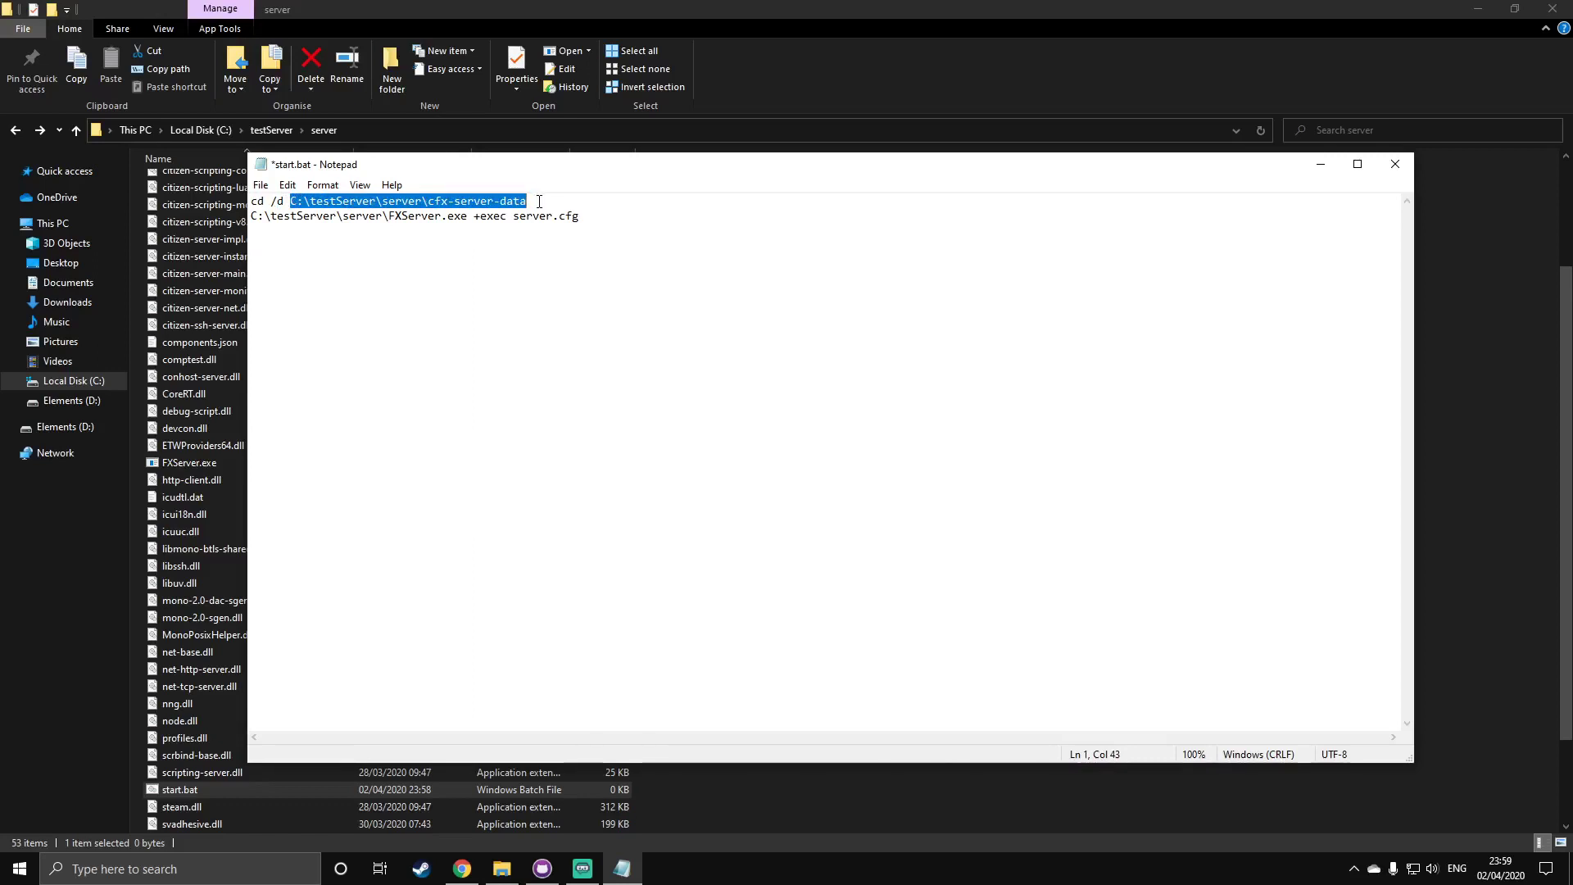
{"action": "left_click", "coordinate": [338, 196]}
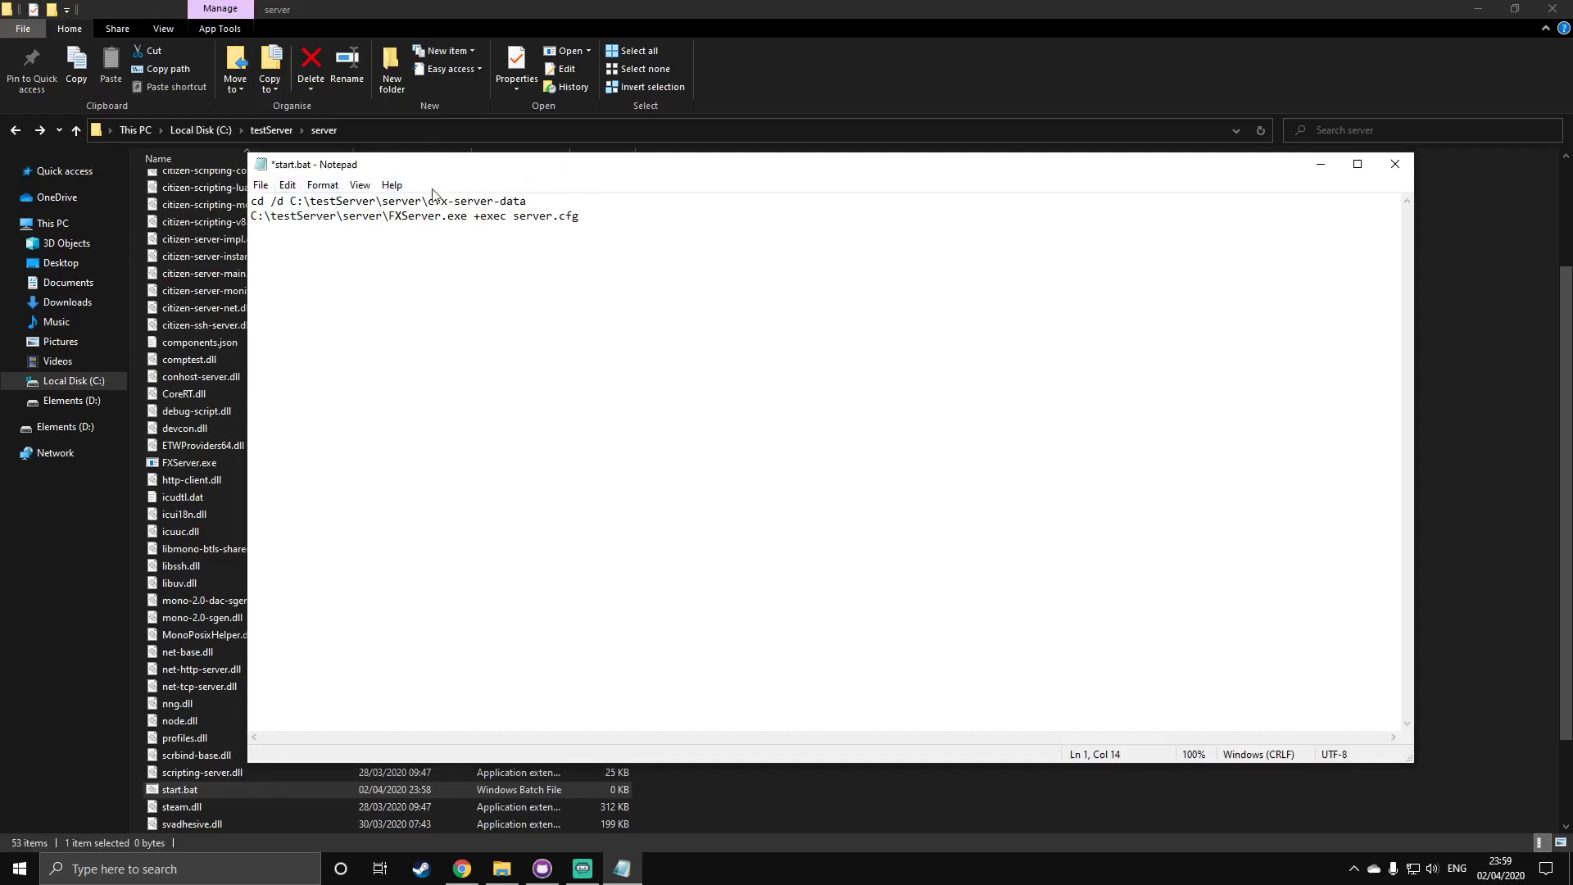
{"action": "left_click", "coordinate": [197, 191]}
{"action": "scroll", "coordinate": [197, 199], "scroll_direction": "up", "scroll_amount": 3}
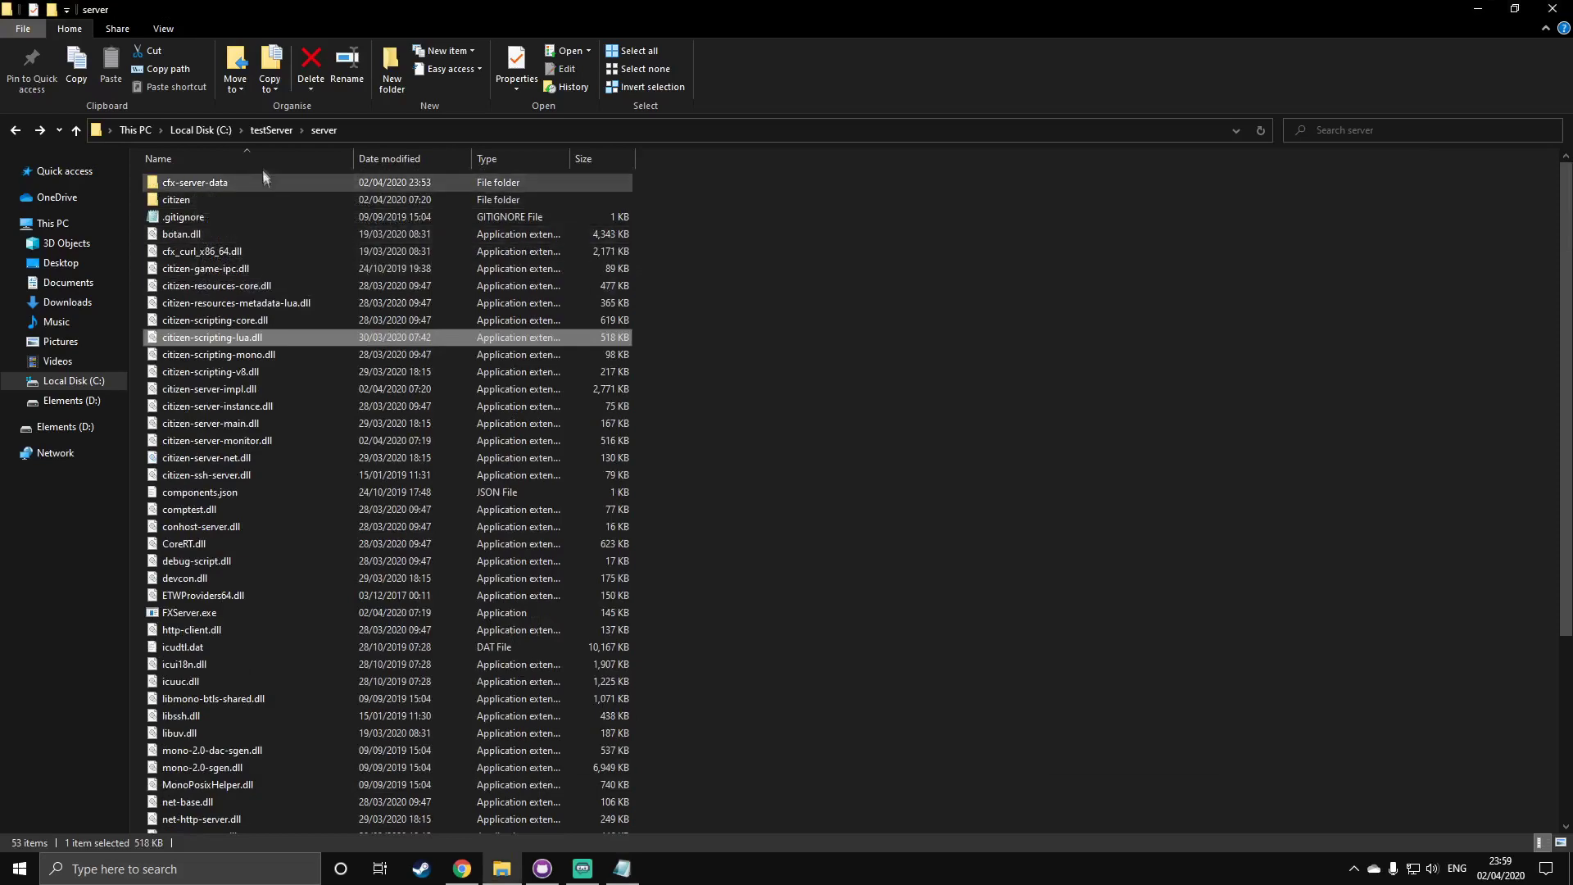
{"action": "double_click", "coordinate": [243, 181]}
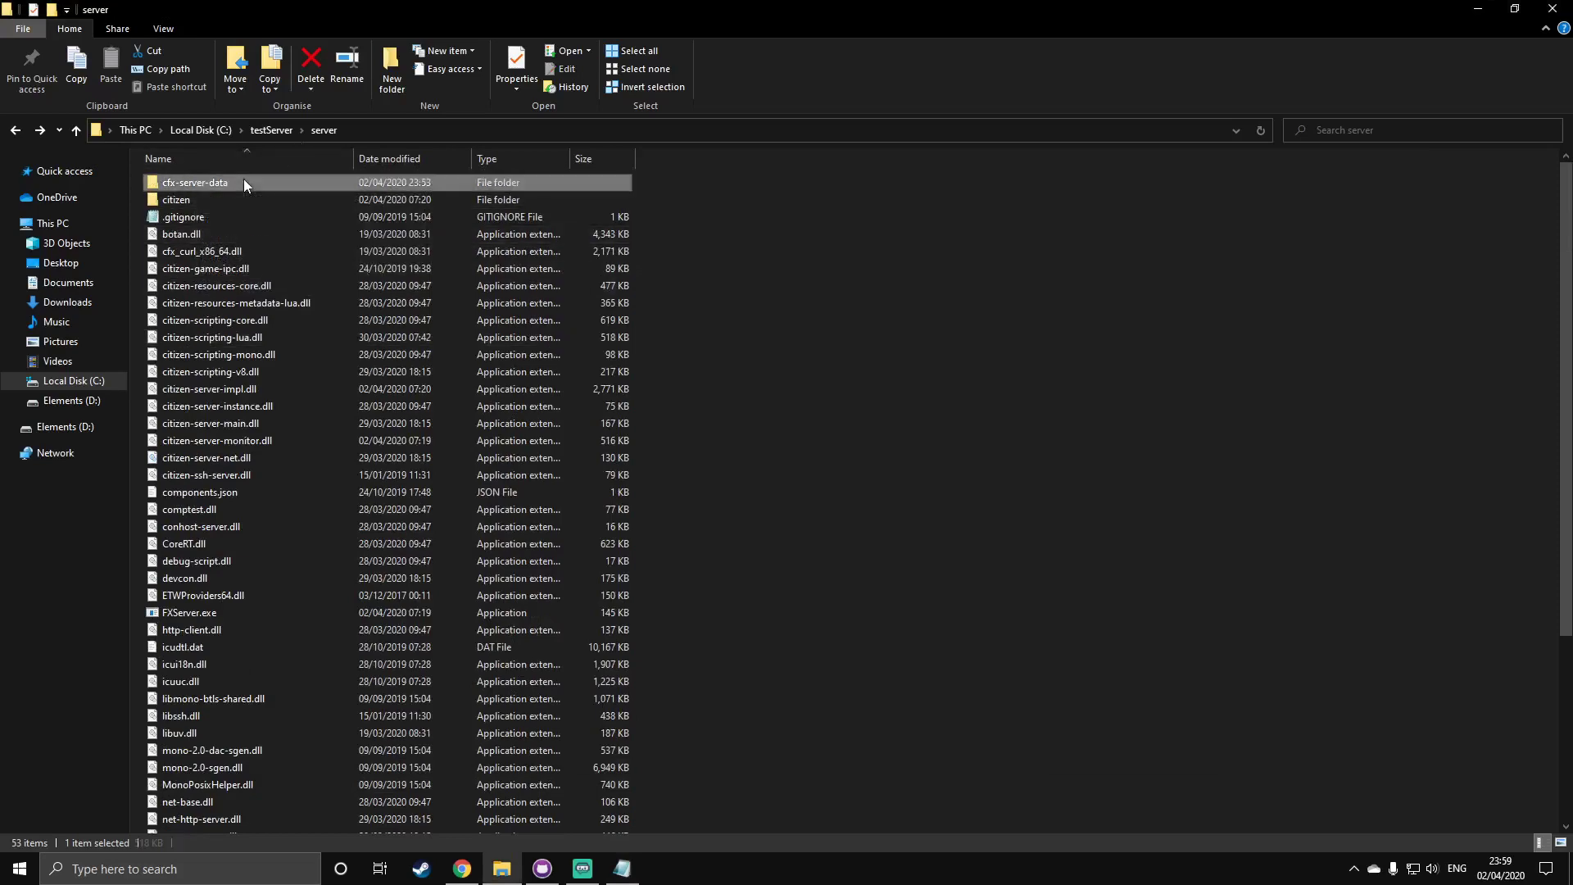
{"action": "left_click", "coordinate": [474, 129]}
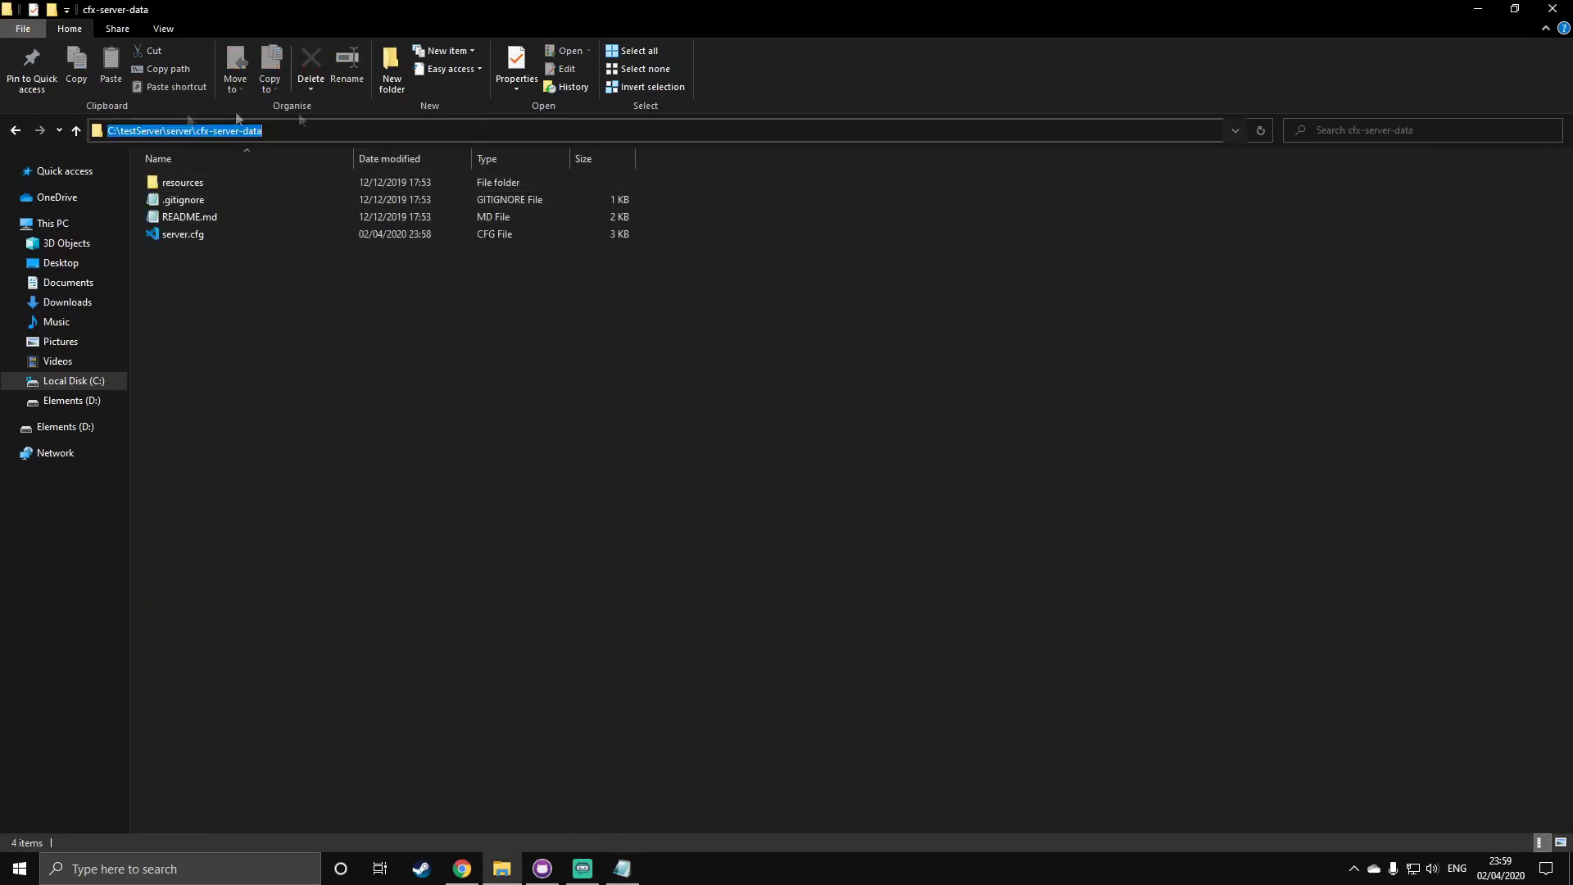
{"action": "left_click", "coordinate": [619, 867]}
{"action": "left_click_drag", "start_coordinate": [529, 201], "coordinate": [291, 203]}
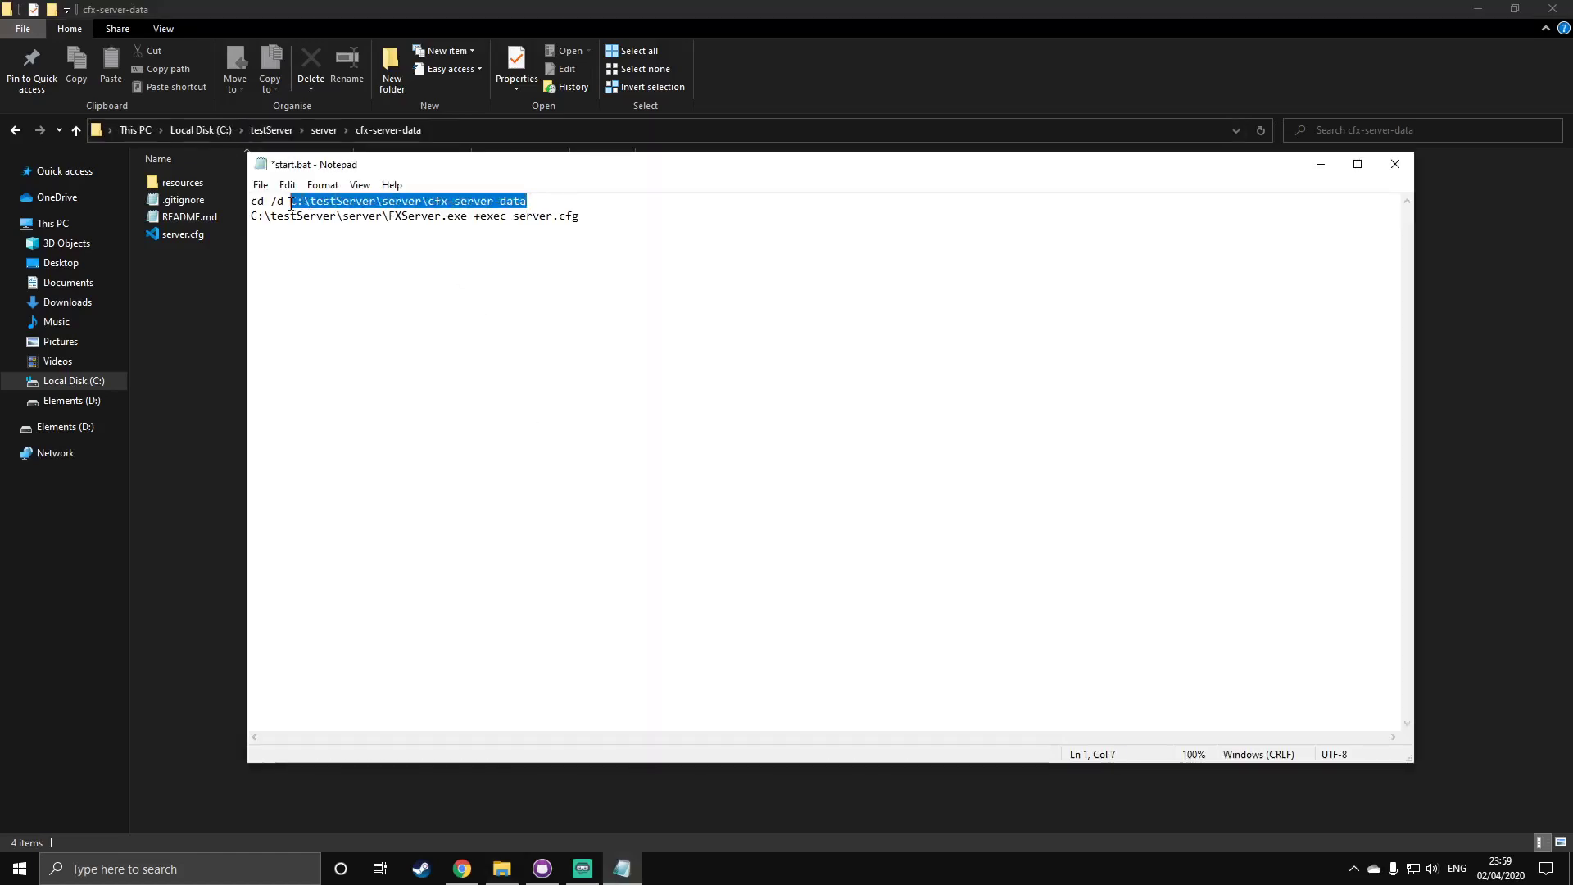
{"action": "left_click", "coordinate": [424, 223]}
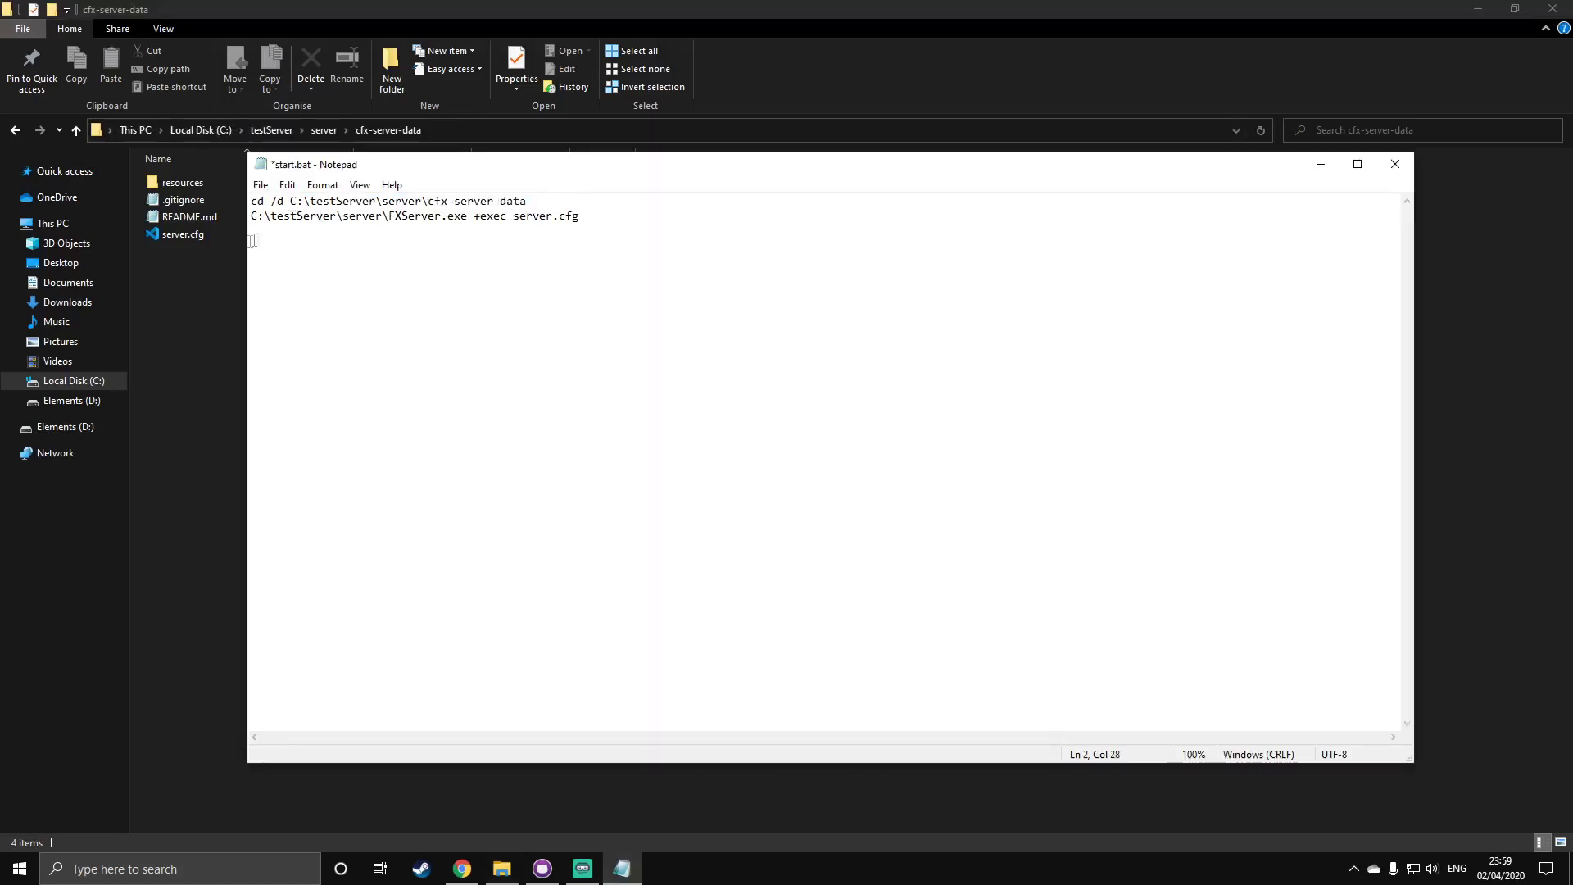
Compare the folder path on the second line of start.bat with the server folder's address in File Explorer
{"action": "left_click", "coordinate": [100, 188]}
{"action": "left_click", "coordinate": [76, 129]}
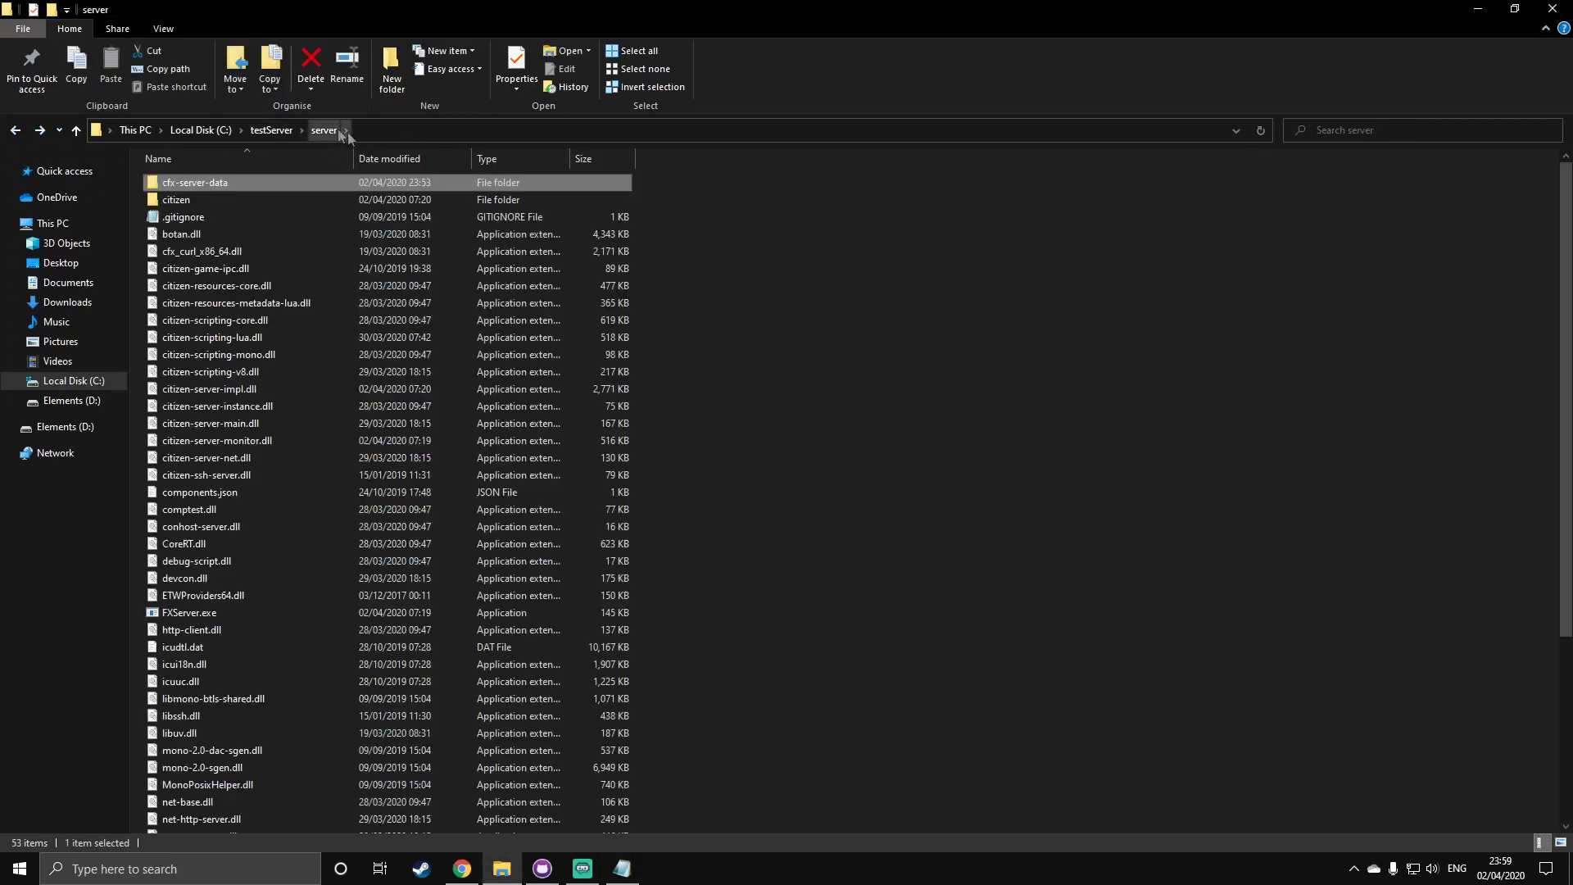
{"action": "left_click", "coordinate": [442, 132]}
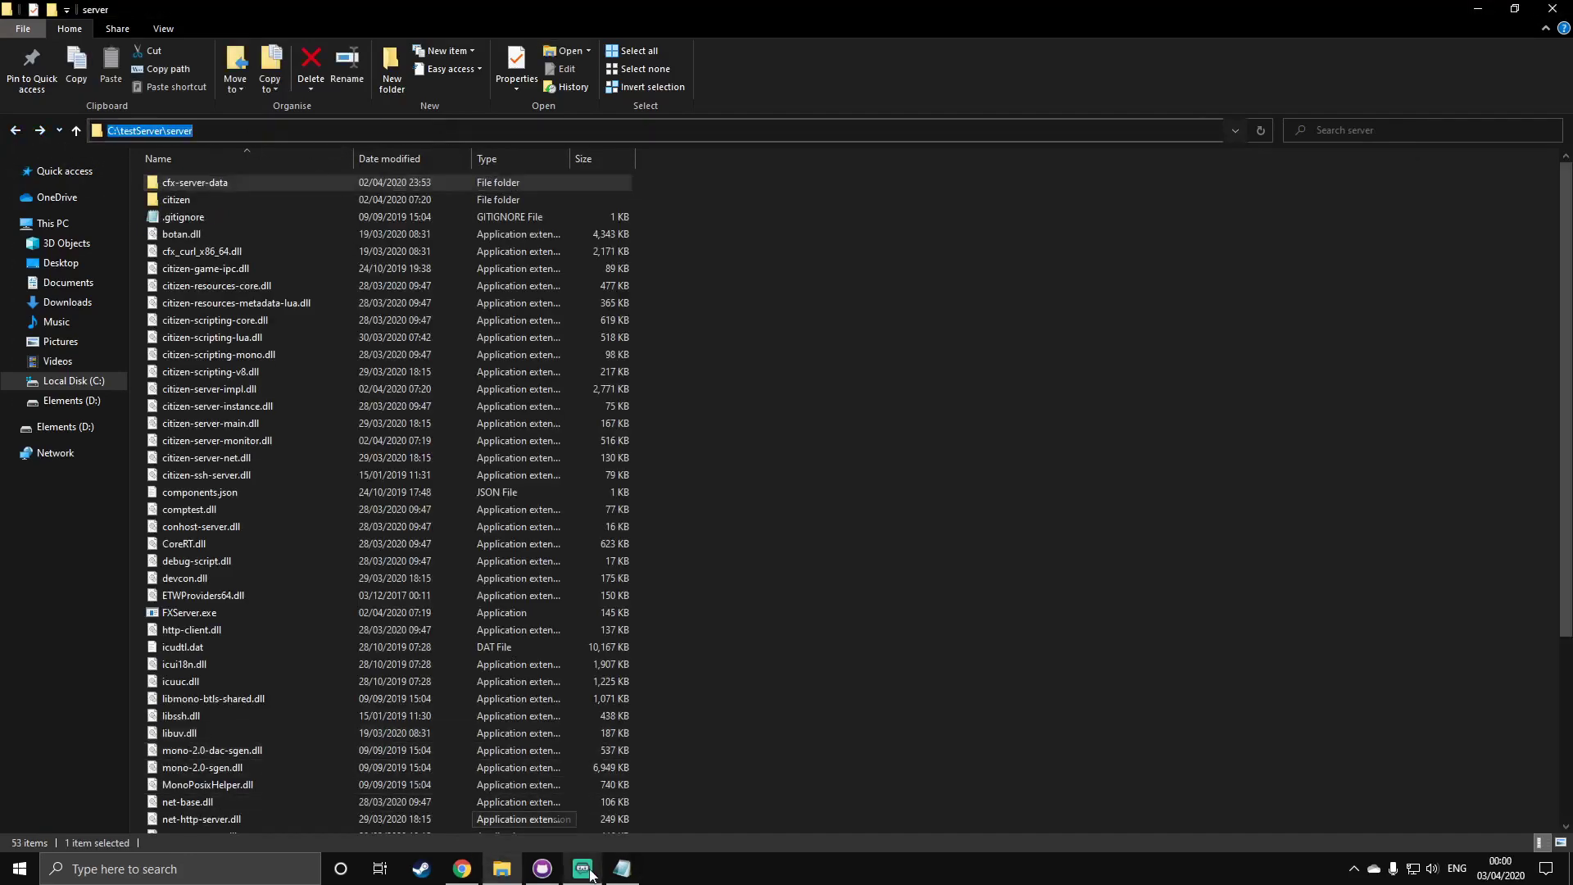
{"action": "left_click", "coordinate": [620, 869]}
{"action": "left_click_drag", "start_coordinate": [390, 218], "coordinate": [265, 224]}
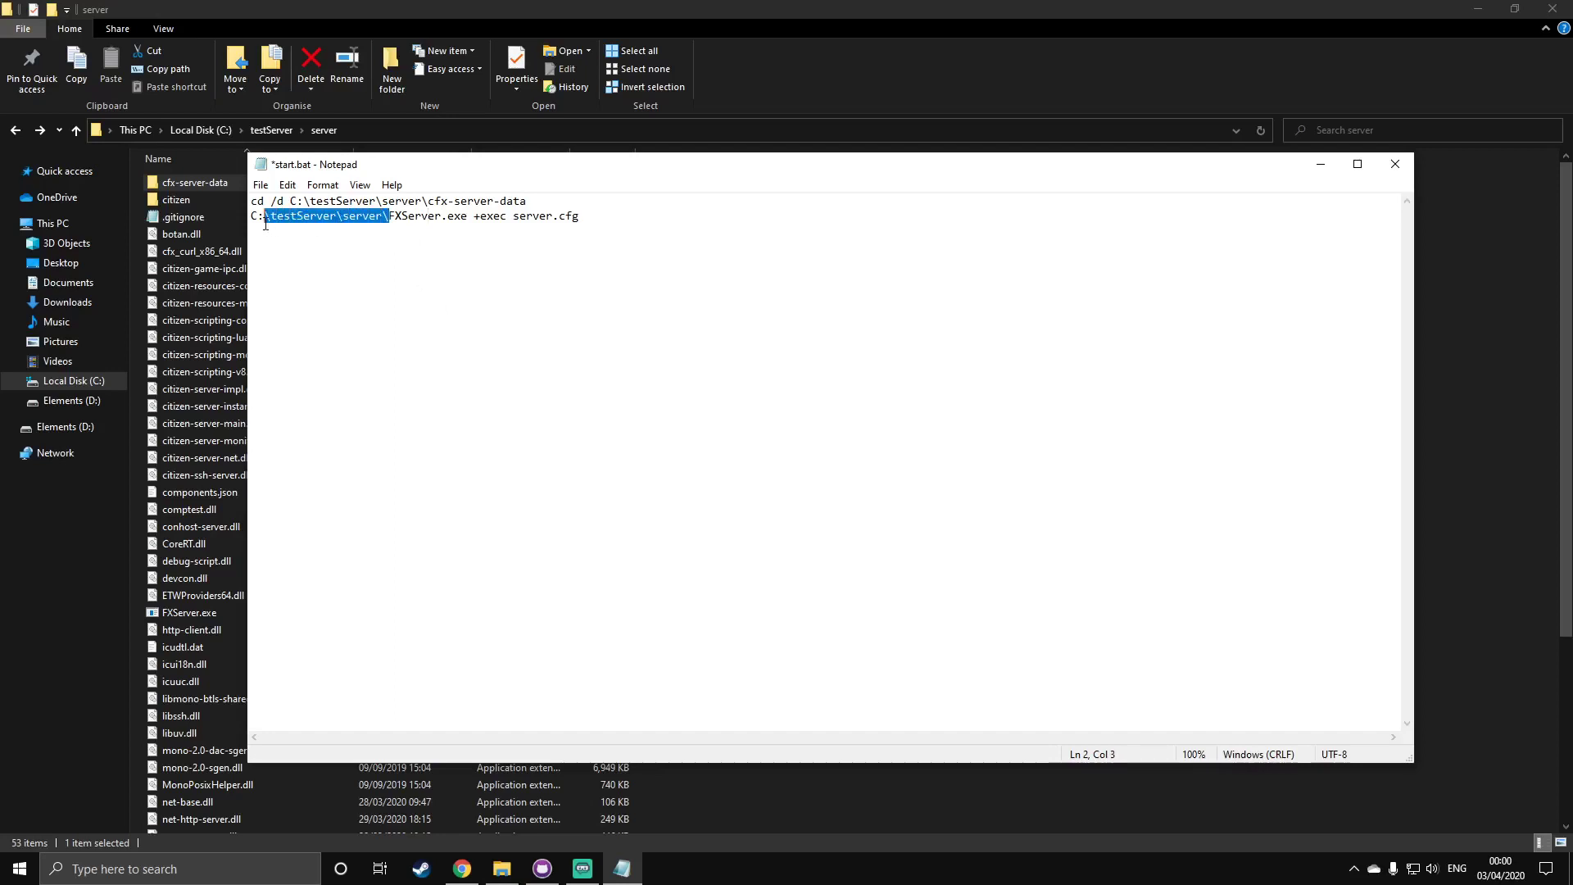
{"action": "left_click", "coordinate": [406, 217]}
{"action": "left_click_drag", "start_coordinate": [391, 216], "coordinate": [595, 219]}
{"action": "left_click", "coordinate": [595, 219]}
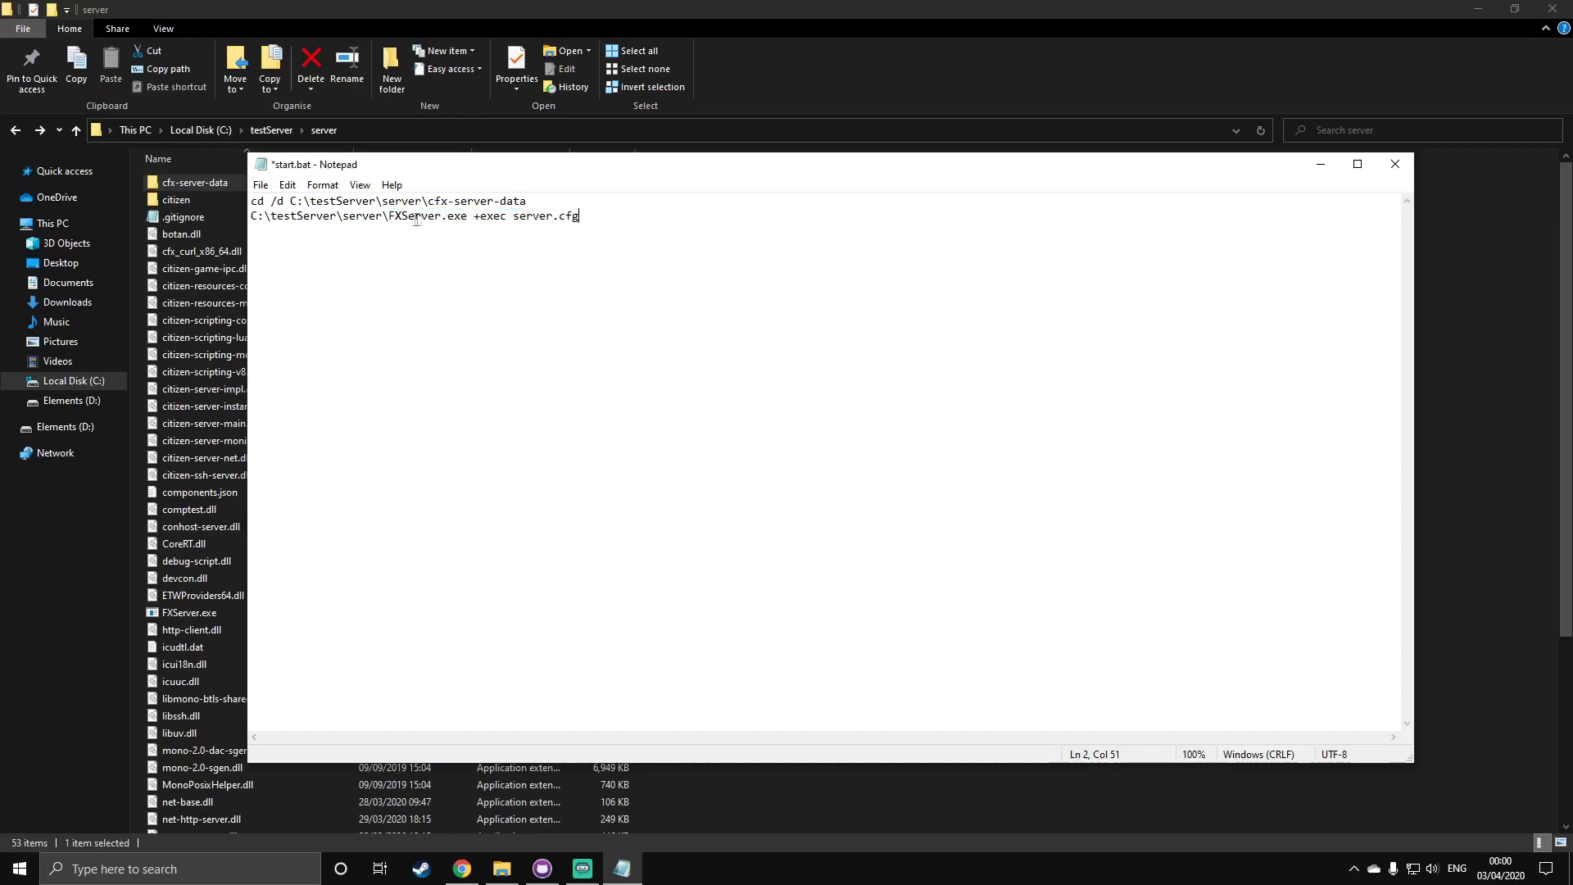
Check the FXServer.exe name in start.bat against the executable in the server folder
{"action": "left_click_drag", "start_coordinate": [390, 216], "coordinate": [460, 217]}
{"action": "left_click", "coordinate": [204, 372]}
{"action": "scroll", "coordinate": [230, 489], "scroll_direction": "down", "scroll_amount": 1}
{"action": "left_click", "coordinate": [213, 565]}
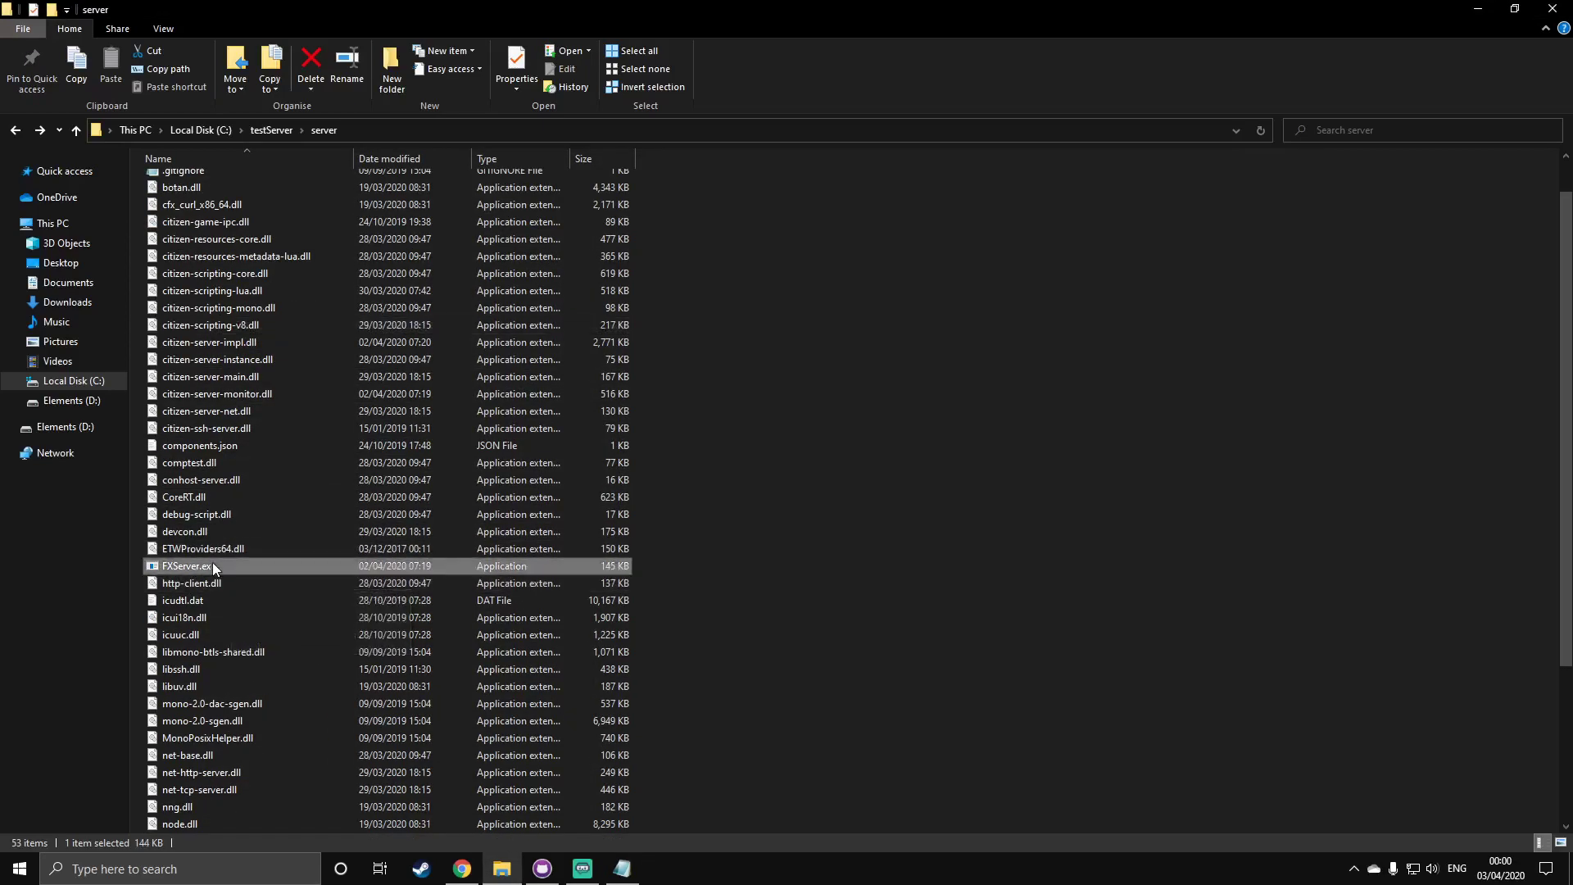
{"action": "left_click", "coordinate": [622, 868]}
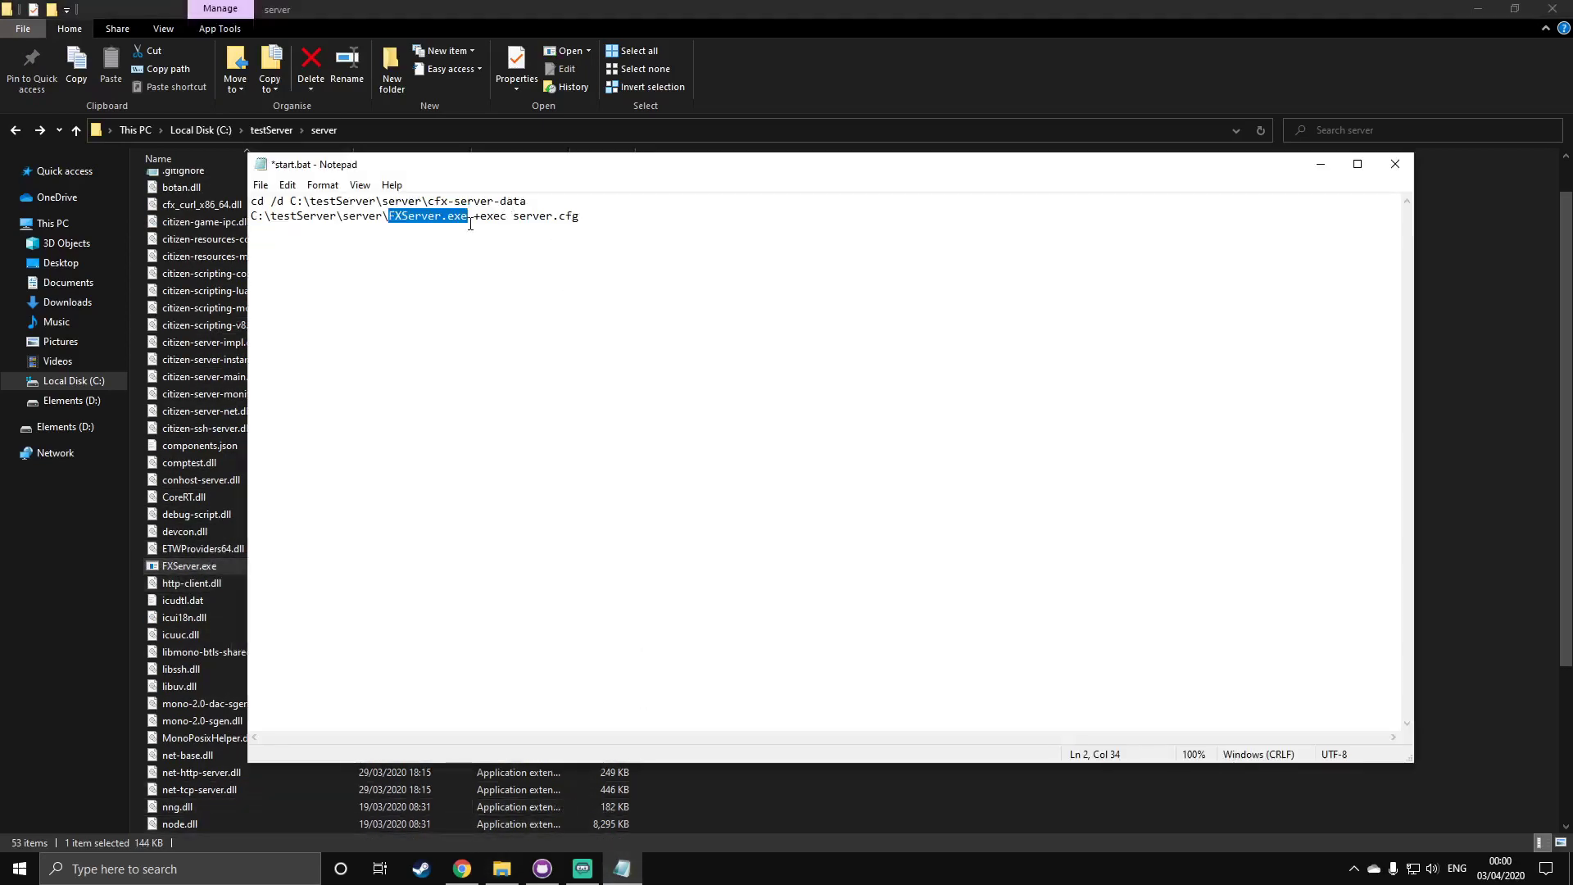
{"action": "mouse_move", "coordinate": [471, 223]}
{"action": "left_mouse_down"}
{"action": "mouse_move", "coordinate": [580, 217]}
{"action": "mouse_move", "coordinate": [471, 217]}
{"action": "left_mouse_up"}
Check the server.cfg file inside the cfx-server-data folder, then return to start.bat in Notepad
{"action": "left_click", "coordinate": [209, 254]}
{"action": "scroll", "coordinate": [209, 248], "scroll_direction": "up", "scroll_amount": 1}
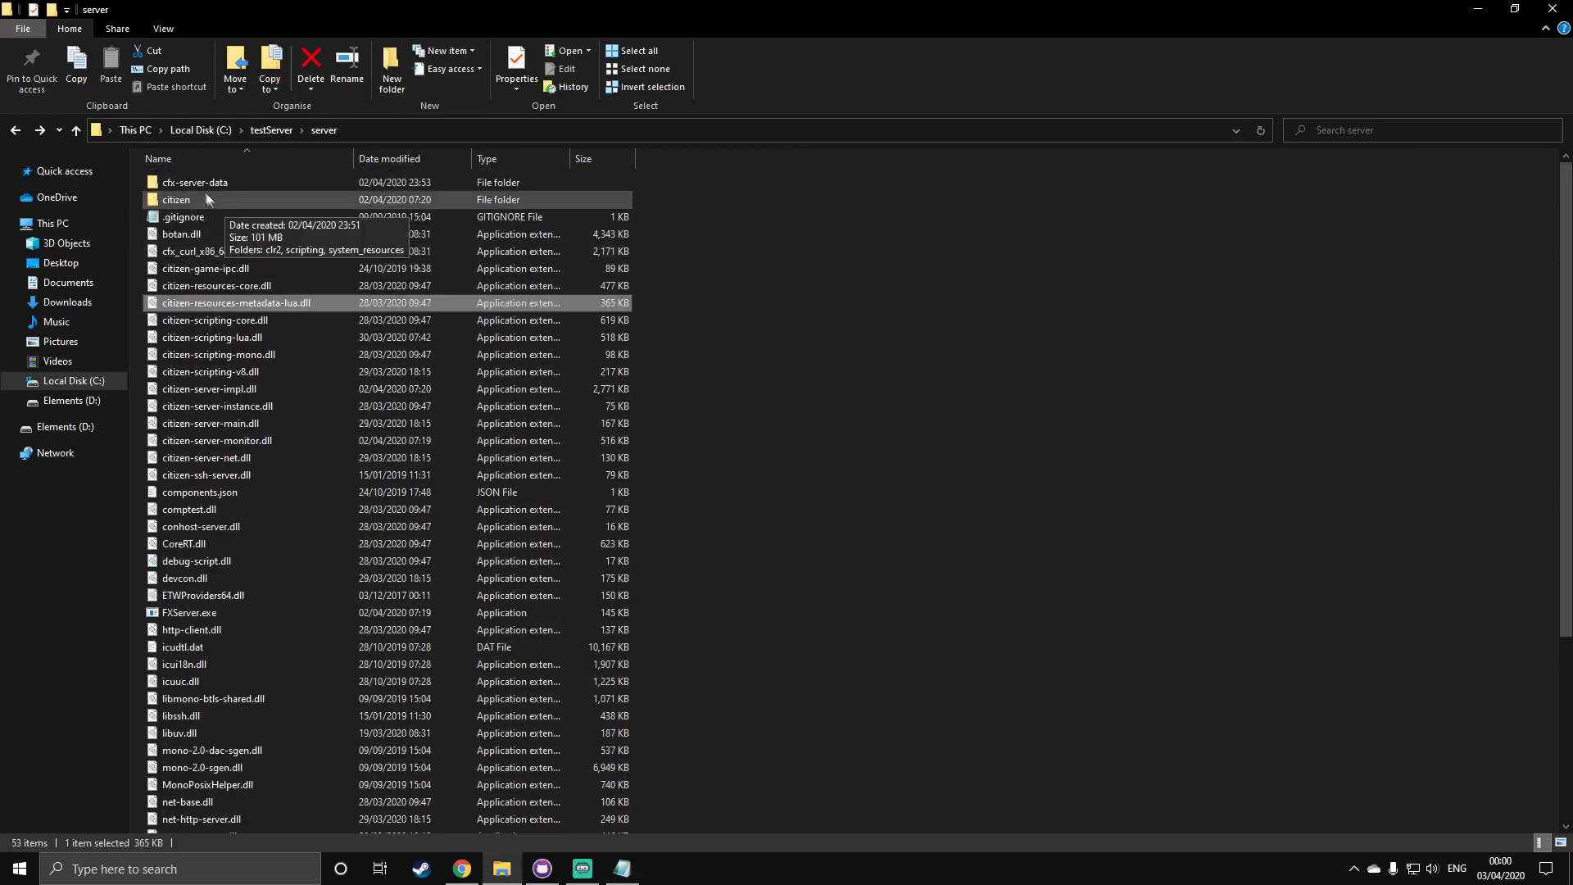
{"action": "double_click", "coordinate": [204, 185]}
{"action": "left_click", "coordinate": [208, 236]}
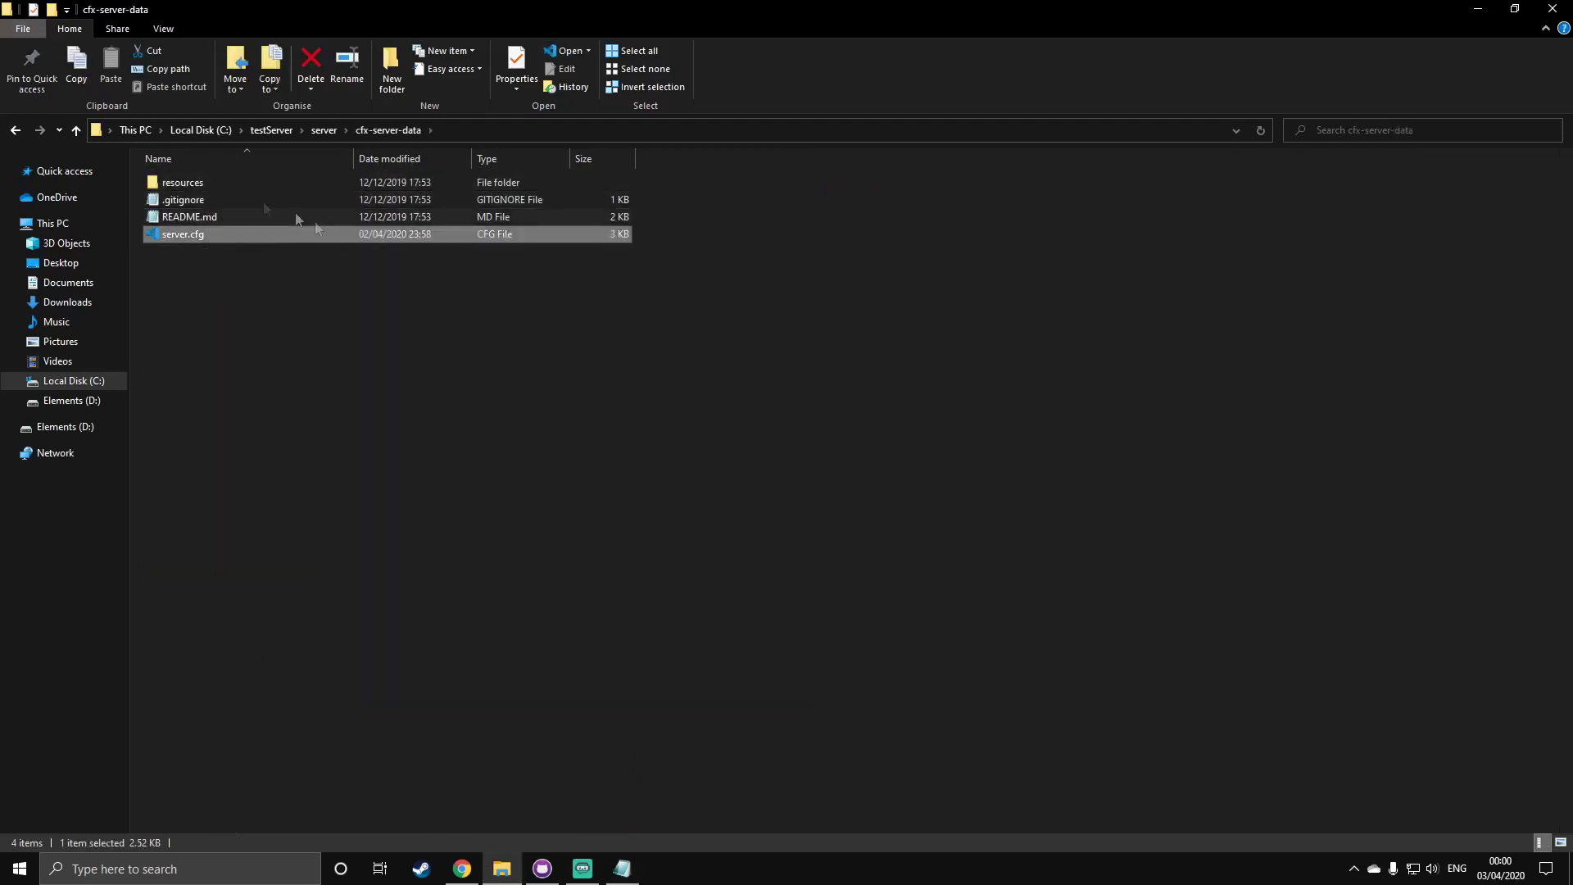
{"action": "key", "text": "BackSpace"}
{"action": "left_click", "coordinate": [603, 874]}
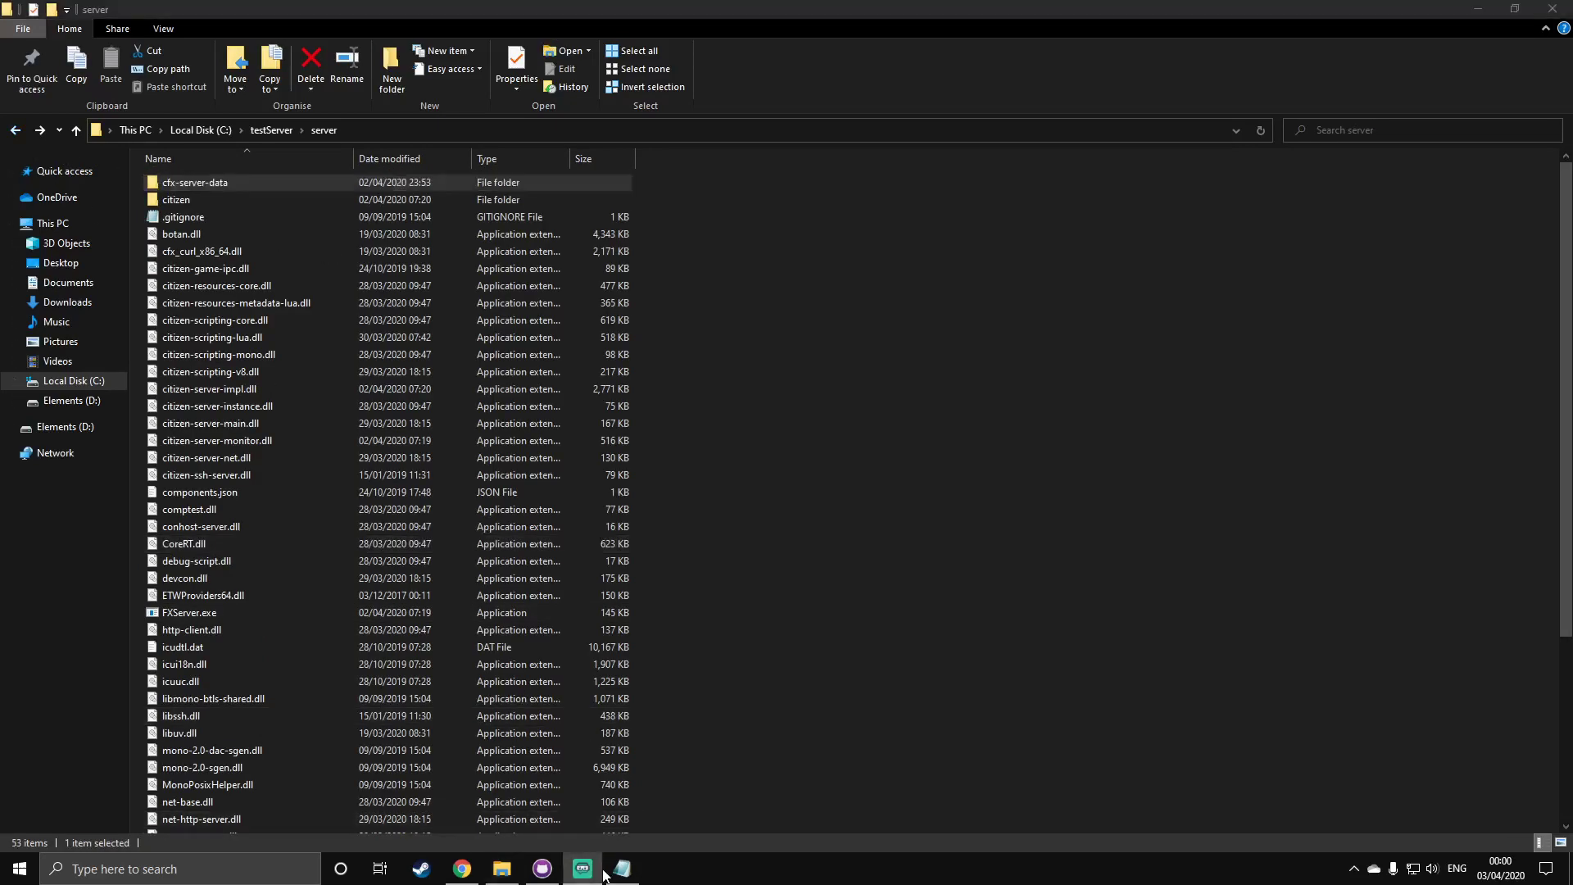
{"action": "left_click", "coordinate": [620, 869]}
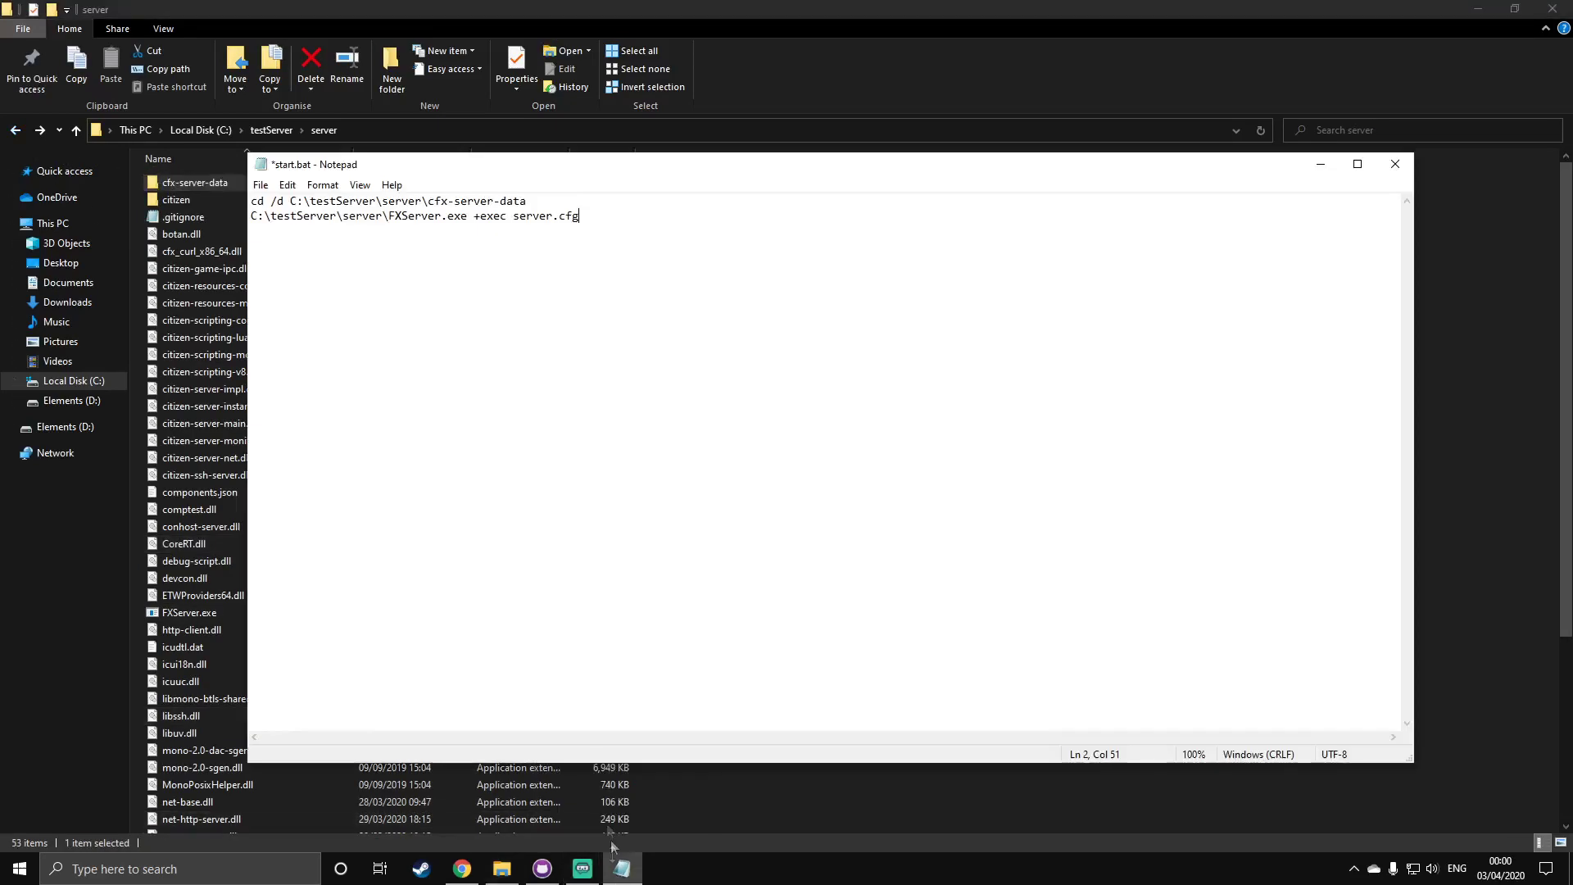
Save start.bat and close Notepad
{"action": "left_click", "coordinate": [370, 223]}
{"action": "key", "text": "ctrl+s"}
{"action": "left_click", "coordinate": [1396, 164]}
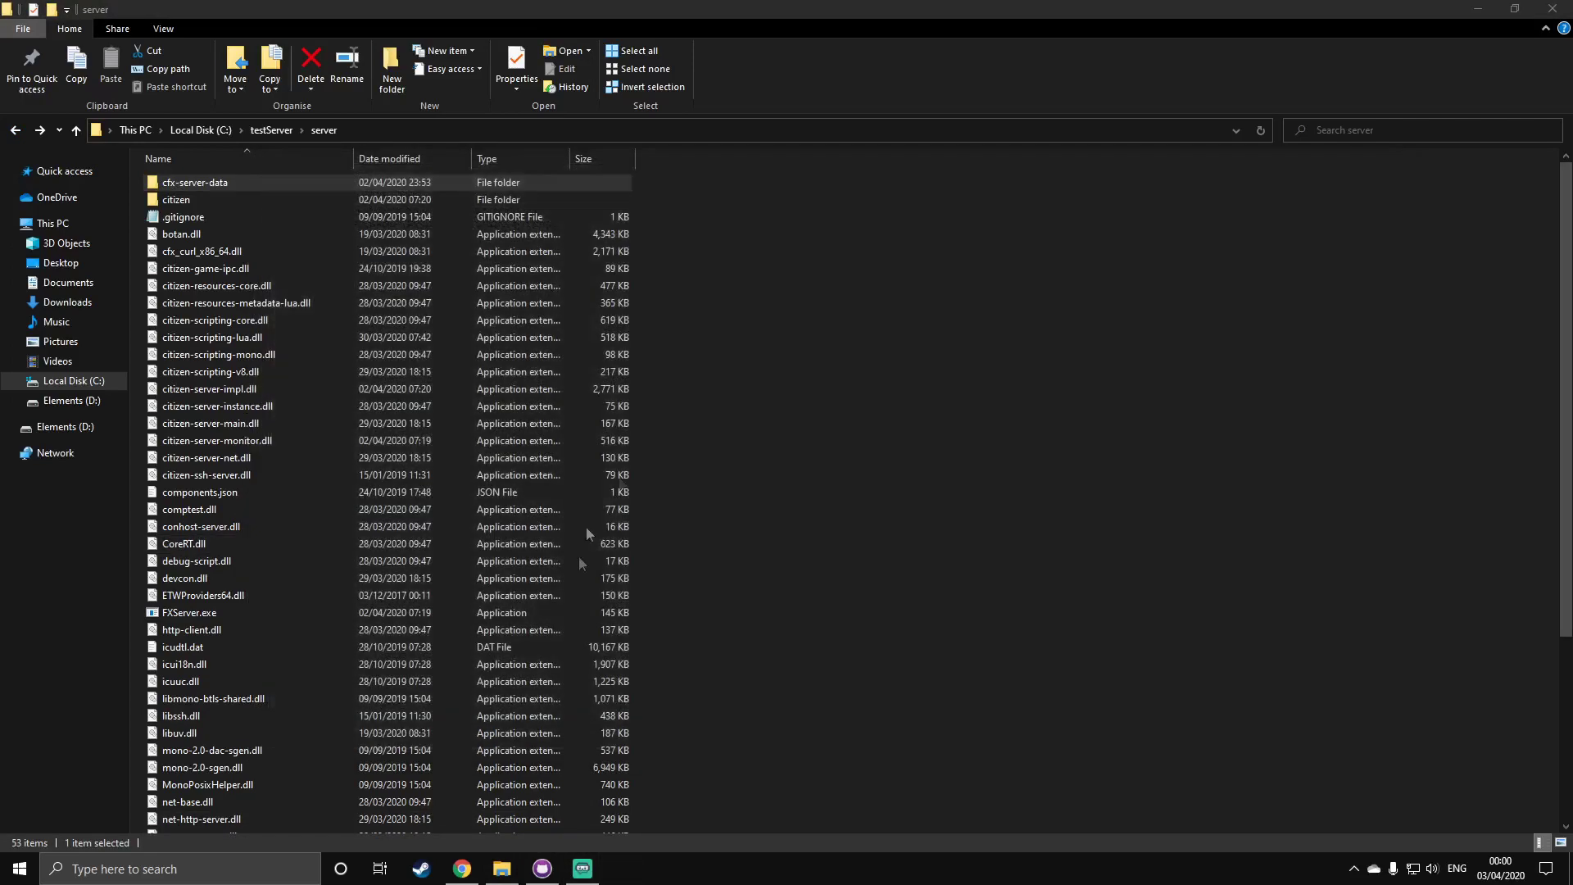
Run start.bat from the server folder and allow fxserver.exe through Windows Defender Firewall on public networks
{"action": "scroll", "coordinate": [409, 573], "scroll_direction": "down", "scroll_amount": 3}
{"action": "scroll", "coordinate": [286, 492], "scroll_direction": "down", "scroll_amount": 2}
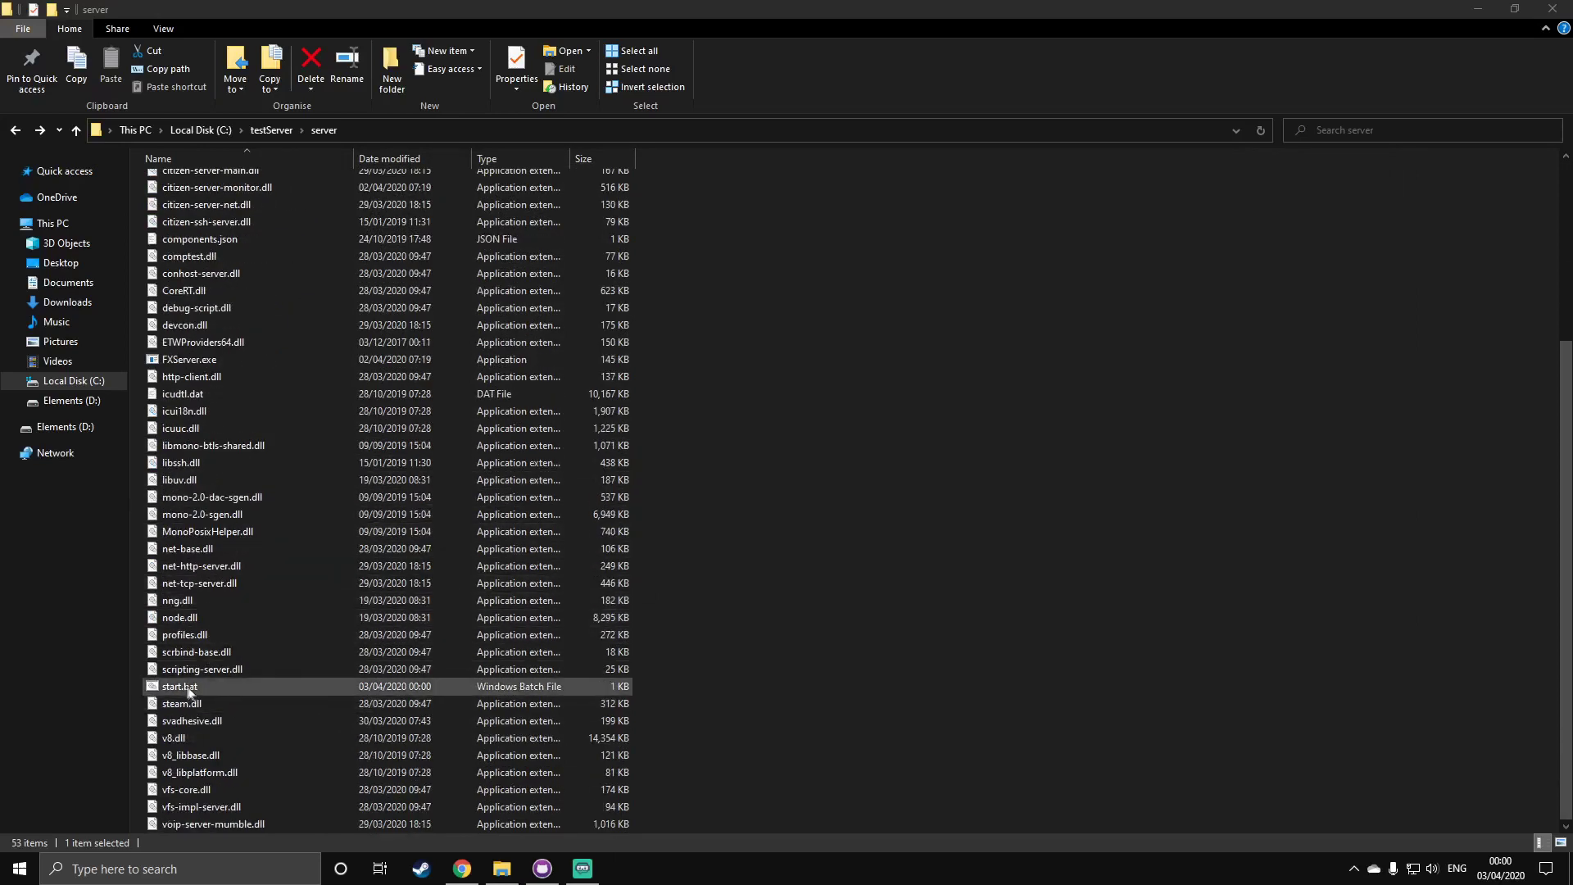
{"action": "left_click", "coordinate": [186, 691]}
{"action": "double_click", "coordinate": [187, 691]}
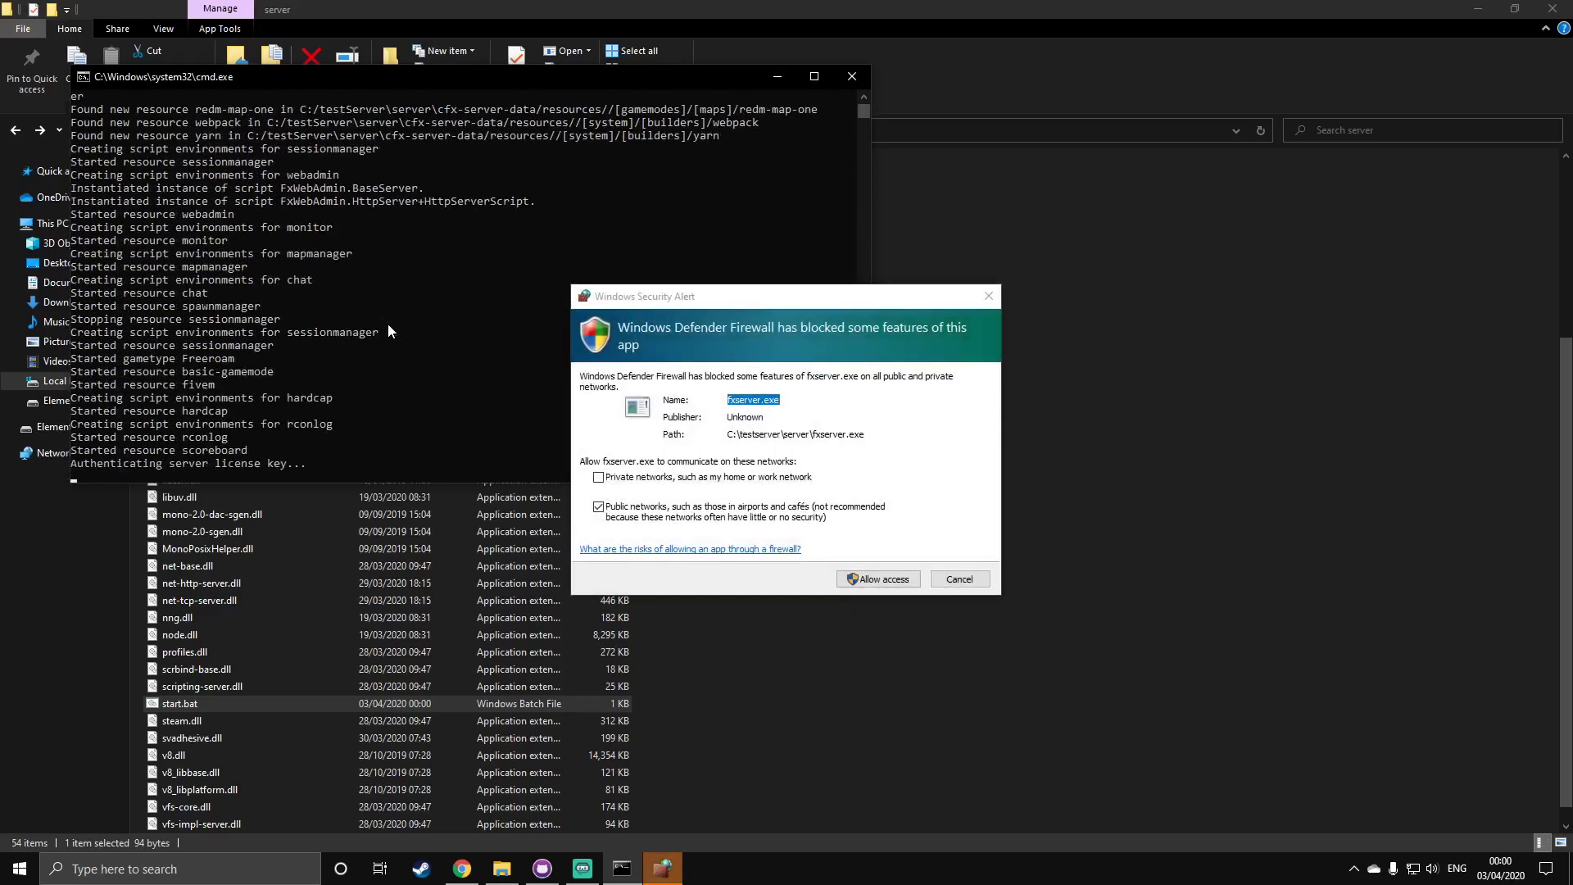
{"action": "left_click", "coordinate": [879, 584]}
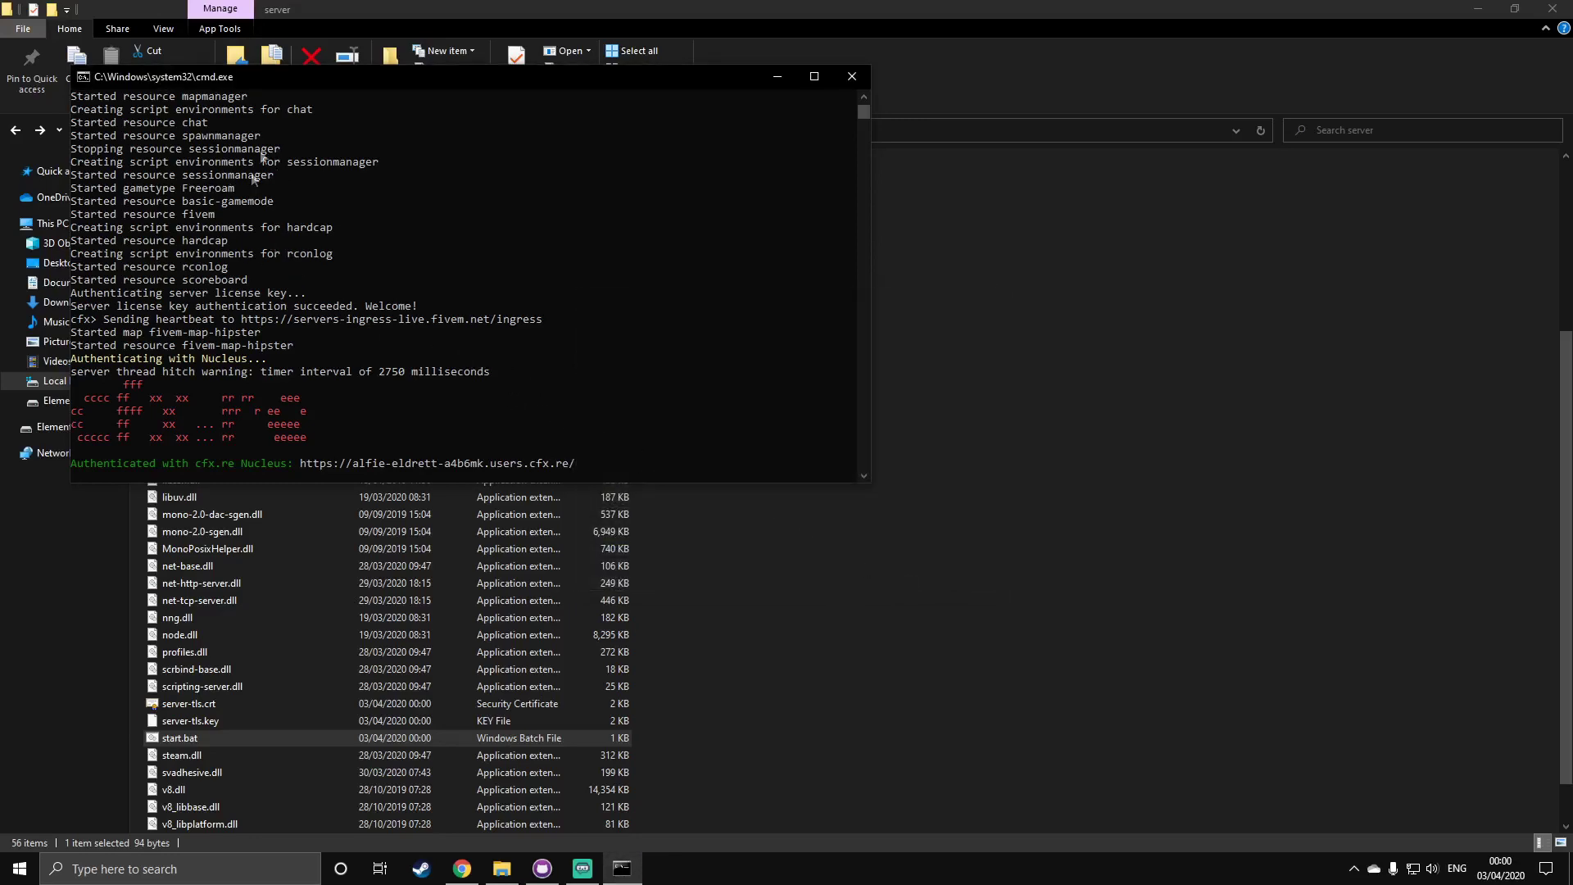
{"action": "left_click_drag", "start_coordinate": [422, 69], "coordinate": [707, 19]}
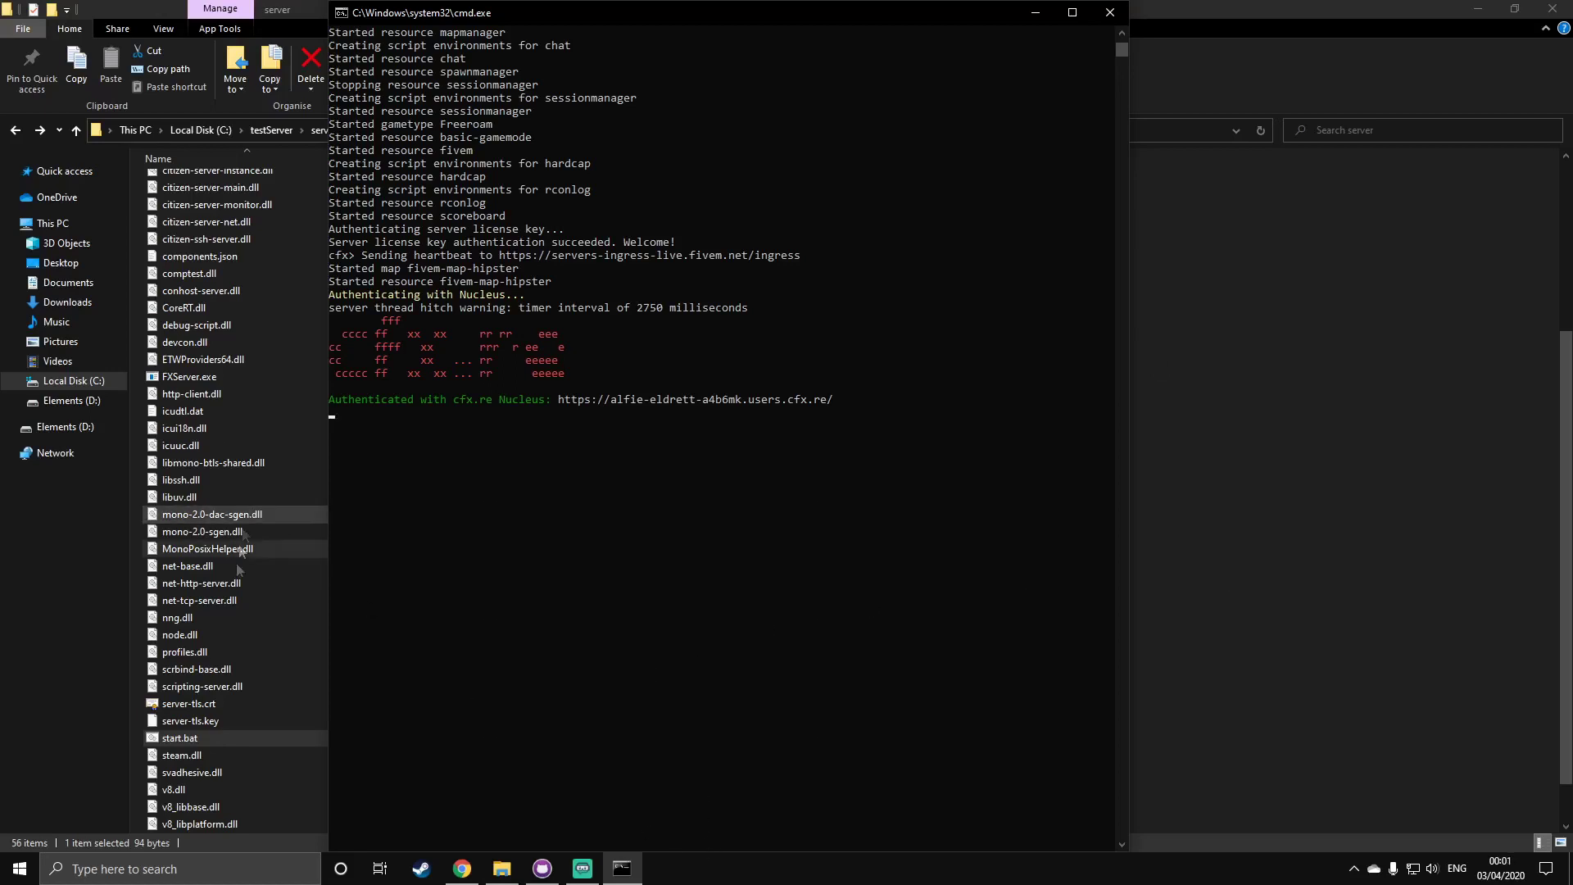
{"action": "left_click", "coordinate": [205, 513]}
{"action": "right_click", "coordinate": [195, 738]}
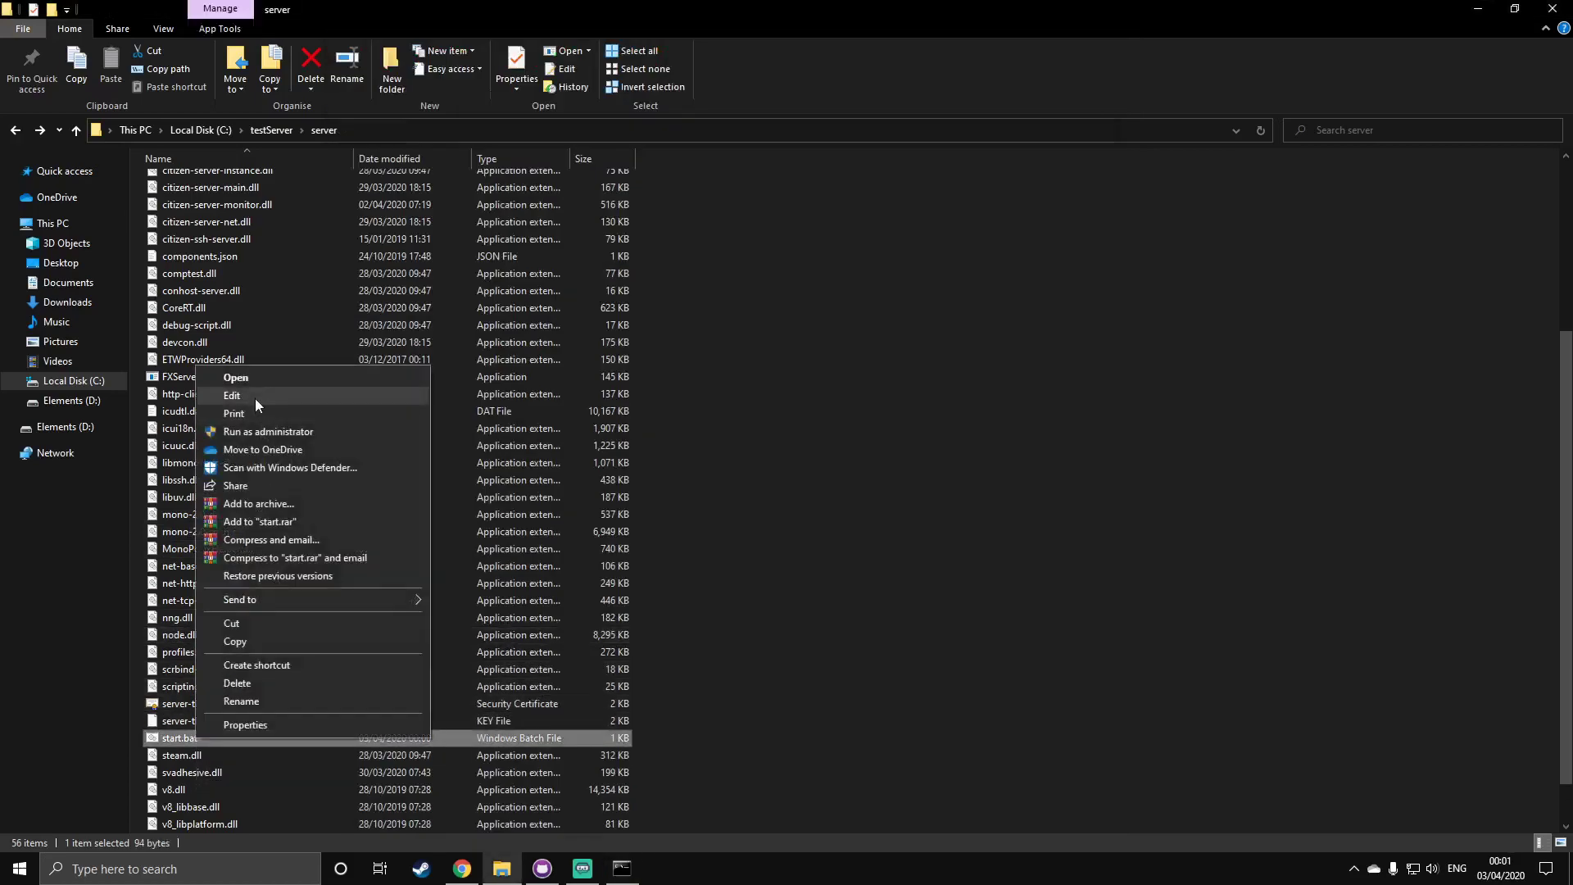
{"action": "left_click", "coordinate": [238, 414]}
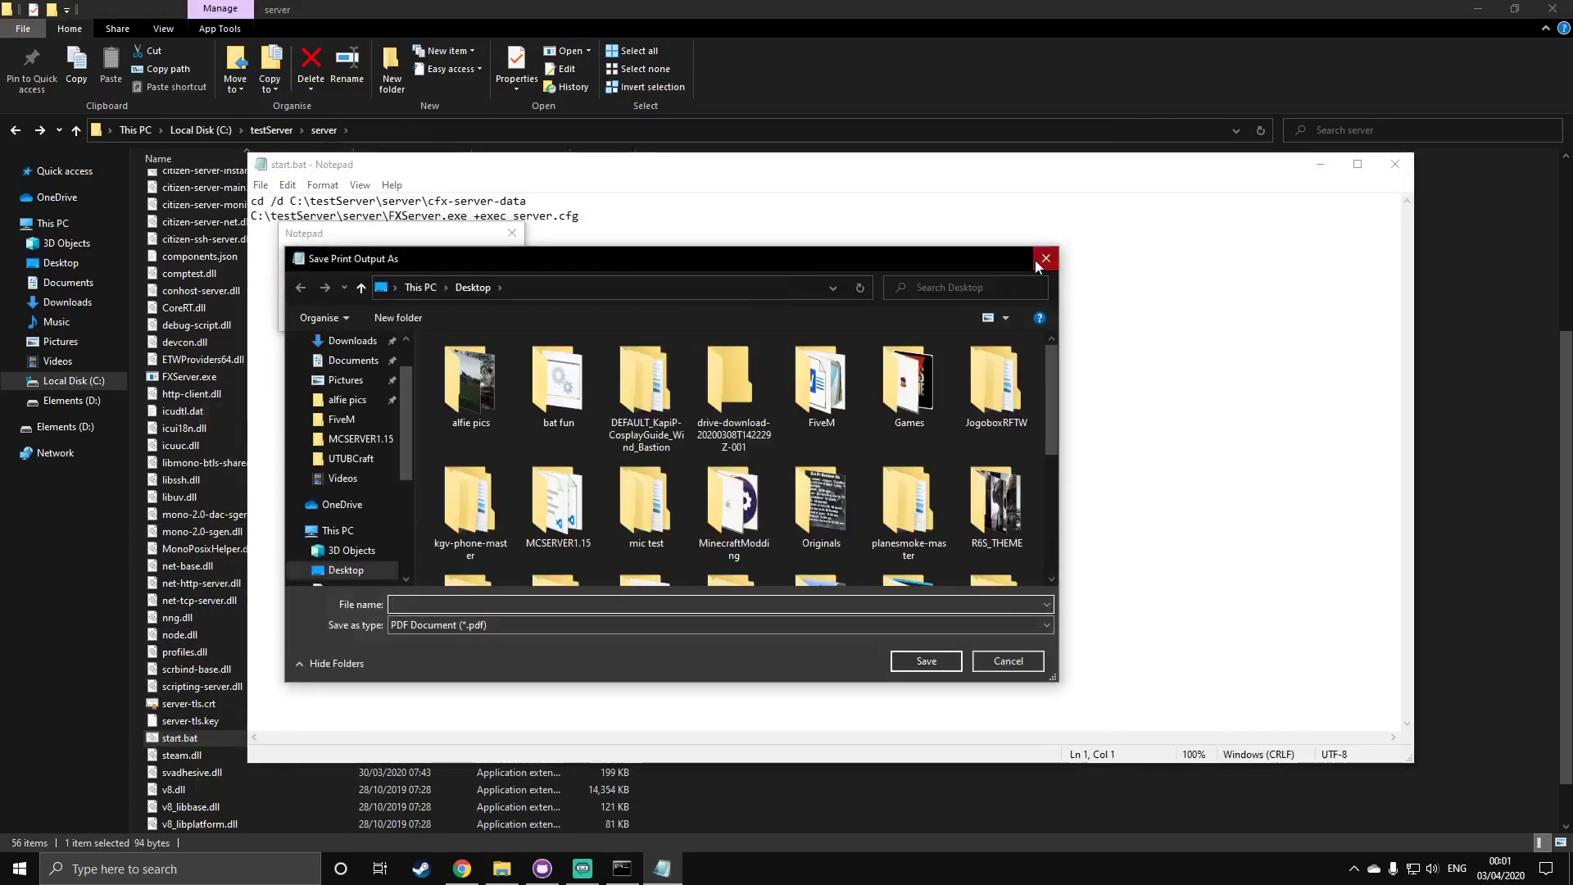
{"action": "left_click", "coordinate": [1046, 258]}
{"action": "left_click", "coordinate": [872, 491]}
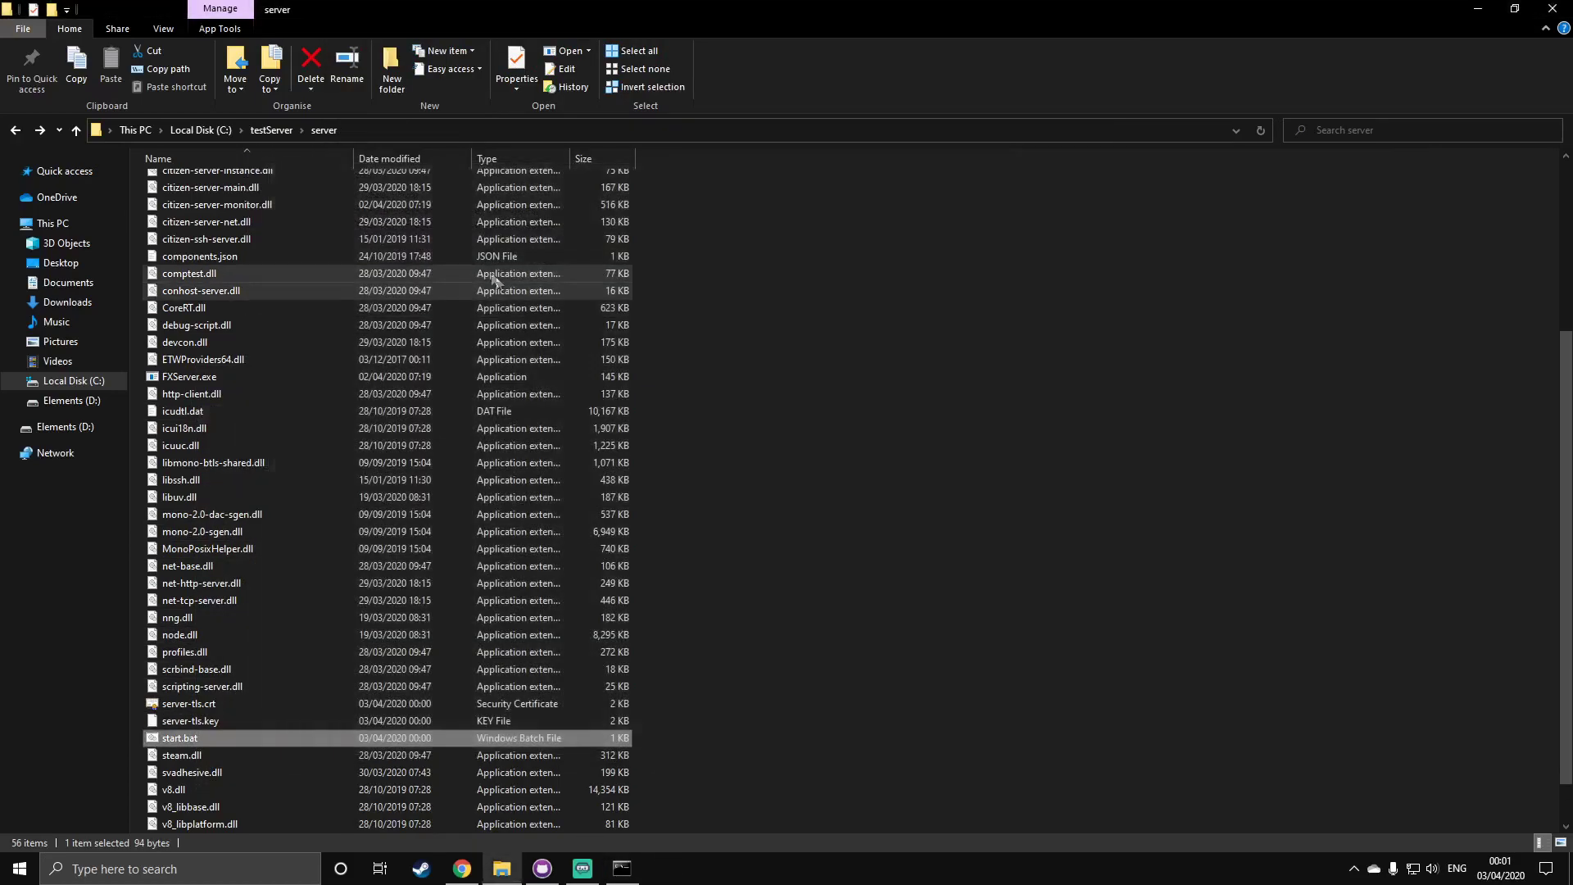
Review the folder path, the FXServer.exe path and the +exec server.cfg argument in start.bat, then close Notepad
{"action": "right_click", "coordinate": [198, 740]}
{"action": "left_click", "coordinate": [262, 396]}
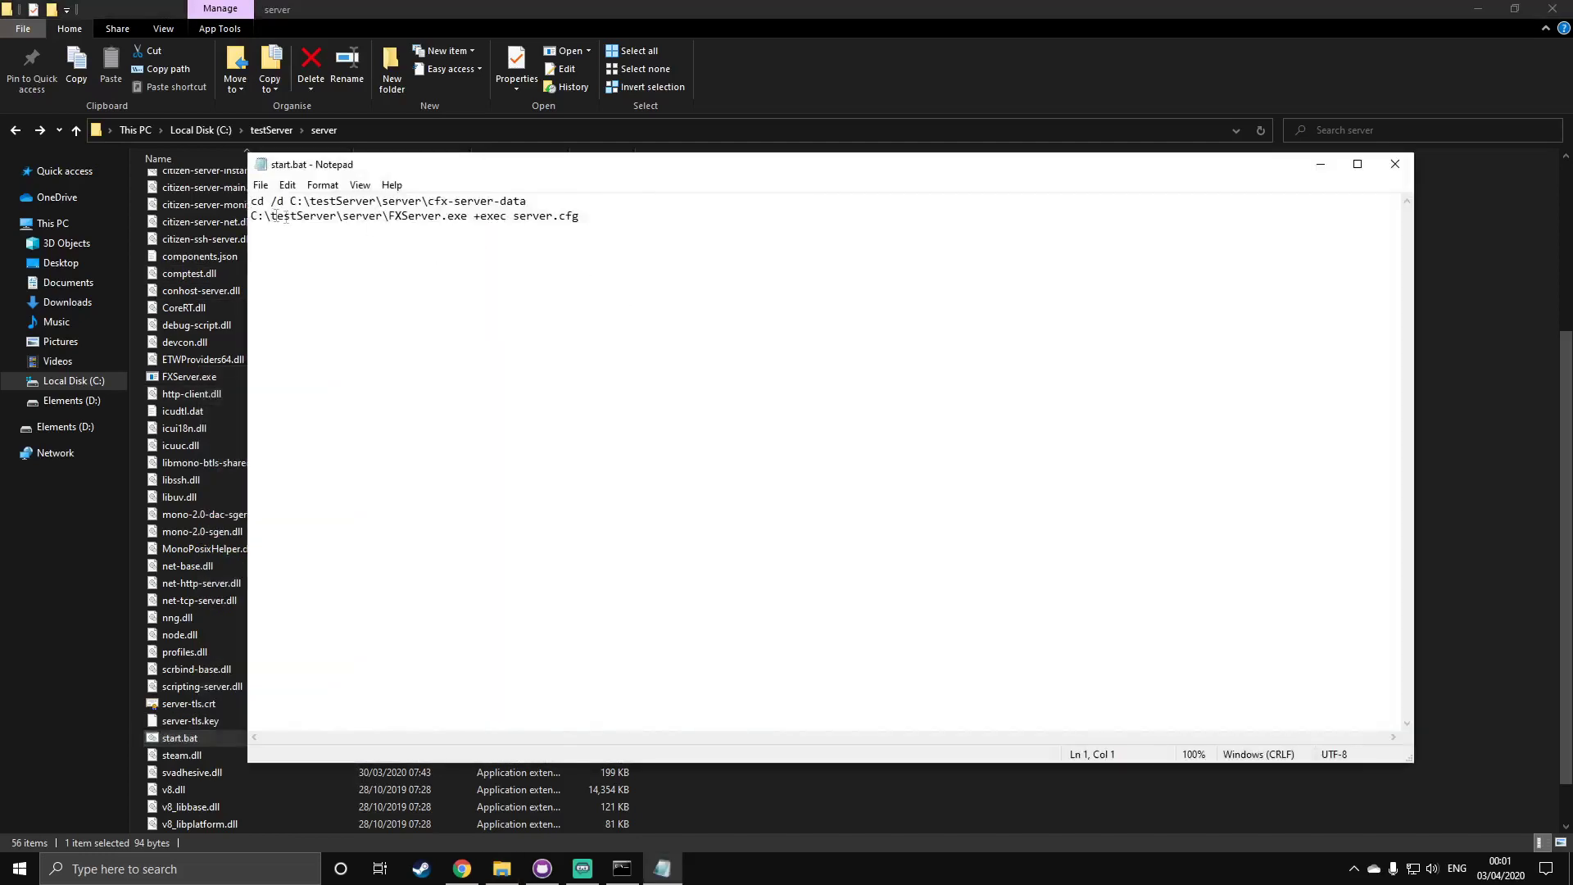
{"action": "double_click", "coordinate": [255, 204]}
{"action": "left_click_drag", "start_coordinate": [474, 219], "coordinate": [503, 219]}
{"action": "left_click_drag", "start_coordinate": [601, 217], "coordinate": [458, 221]}
{"action": "left_click", "coordinate": [652, 295]}
{"action": "key", "text": "ctrl+a"}
{"action": "left_click", "coordinate": [494, 217]}
{"action": "left_click", "coordinate": [1396, 164]}
{"action": "key", "text": "Return"}
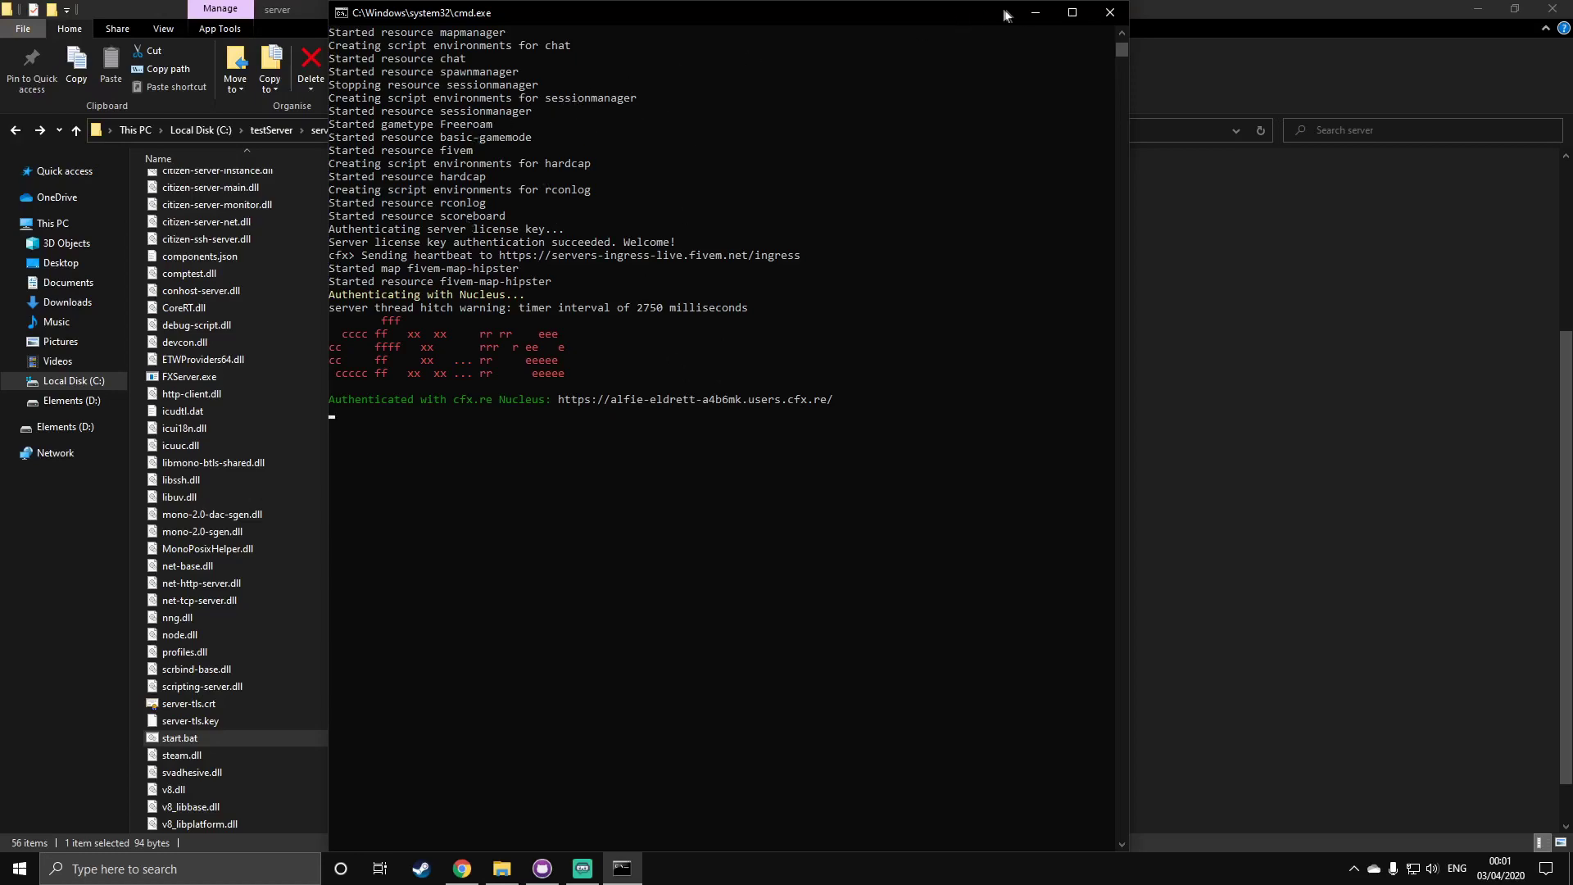
Minimise the server console, launch the FiveM client and enable the Dev mode "localhost" menu item in its settings
{"action": "left_click", "coordinate": [1035, 12]}
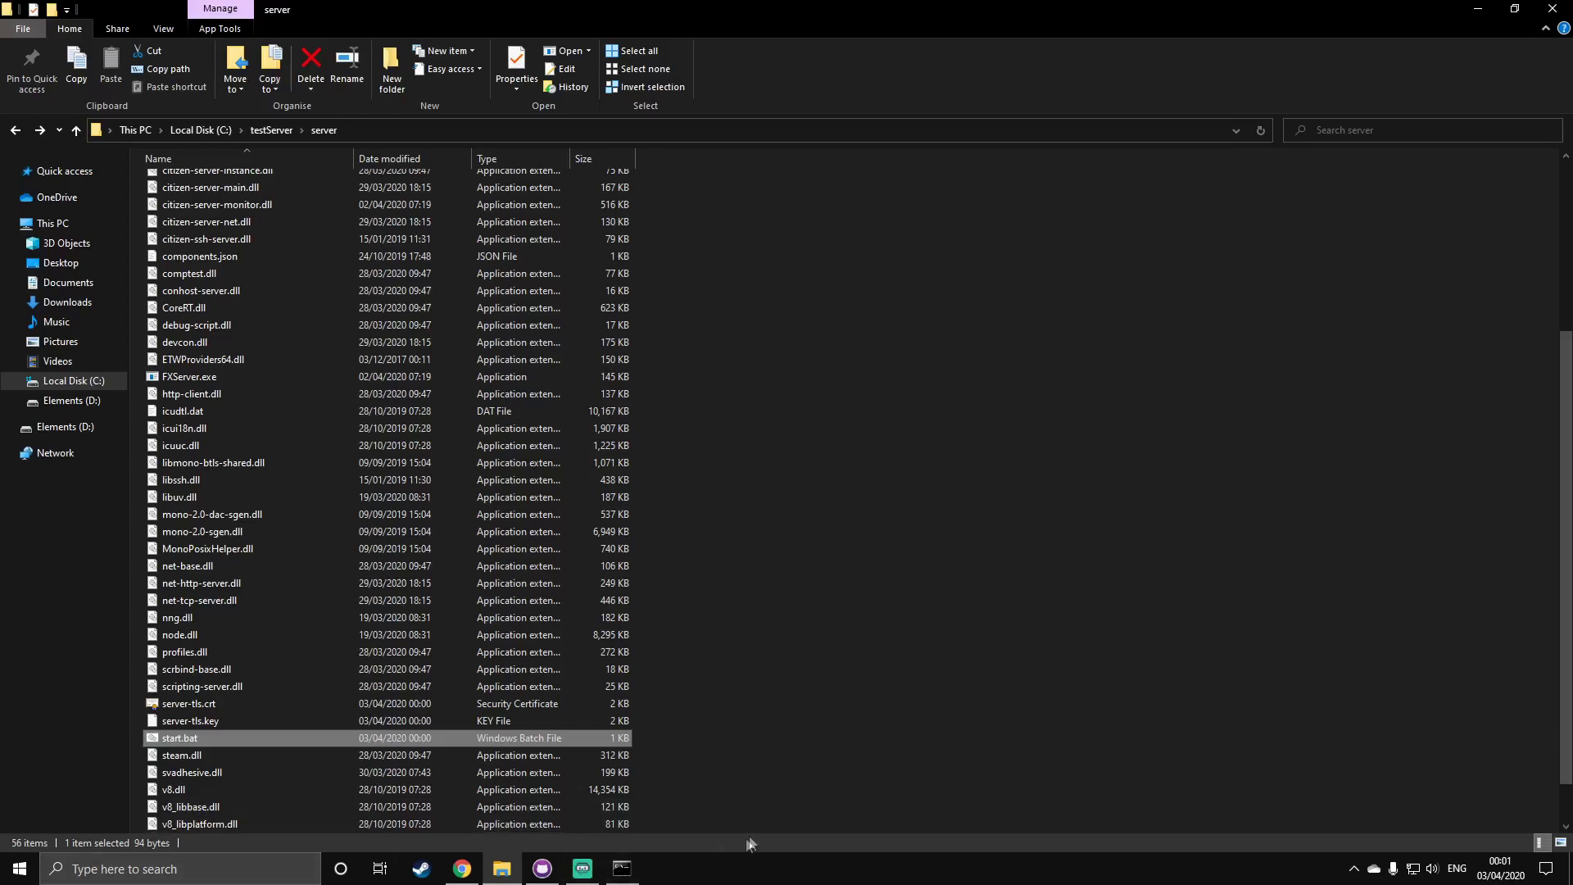
{"action": "left_click", "coordinate": [225, 881]}
{"action": "type", "text": "five"}
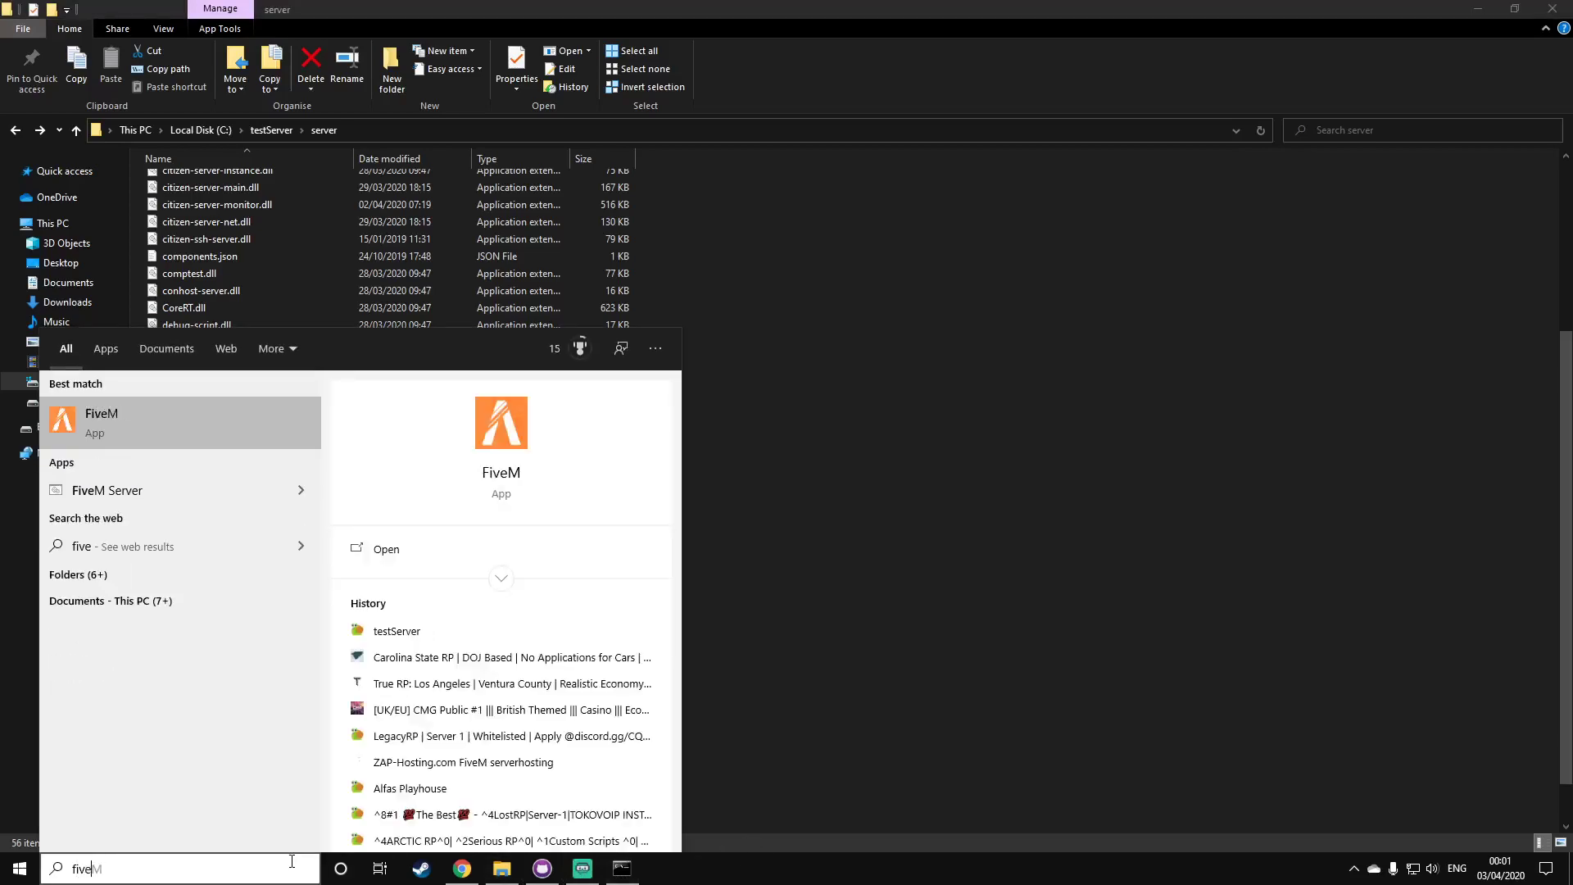
{"action": "key", "text": "Escape"}
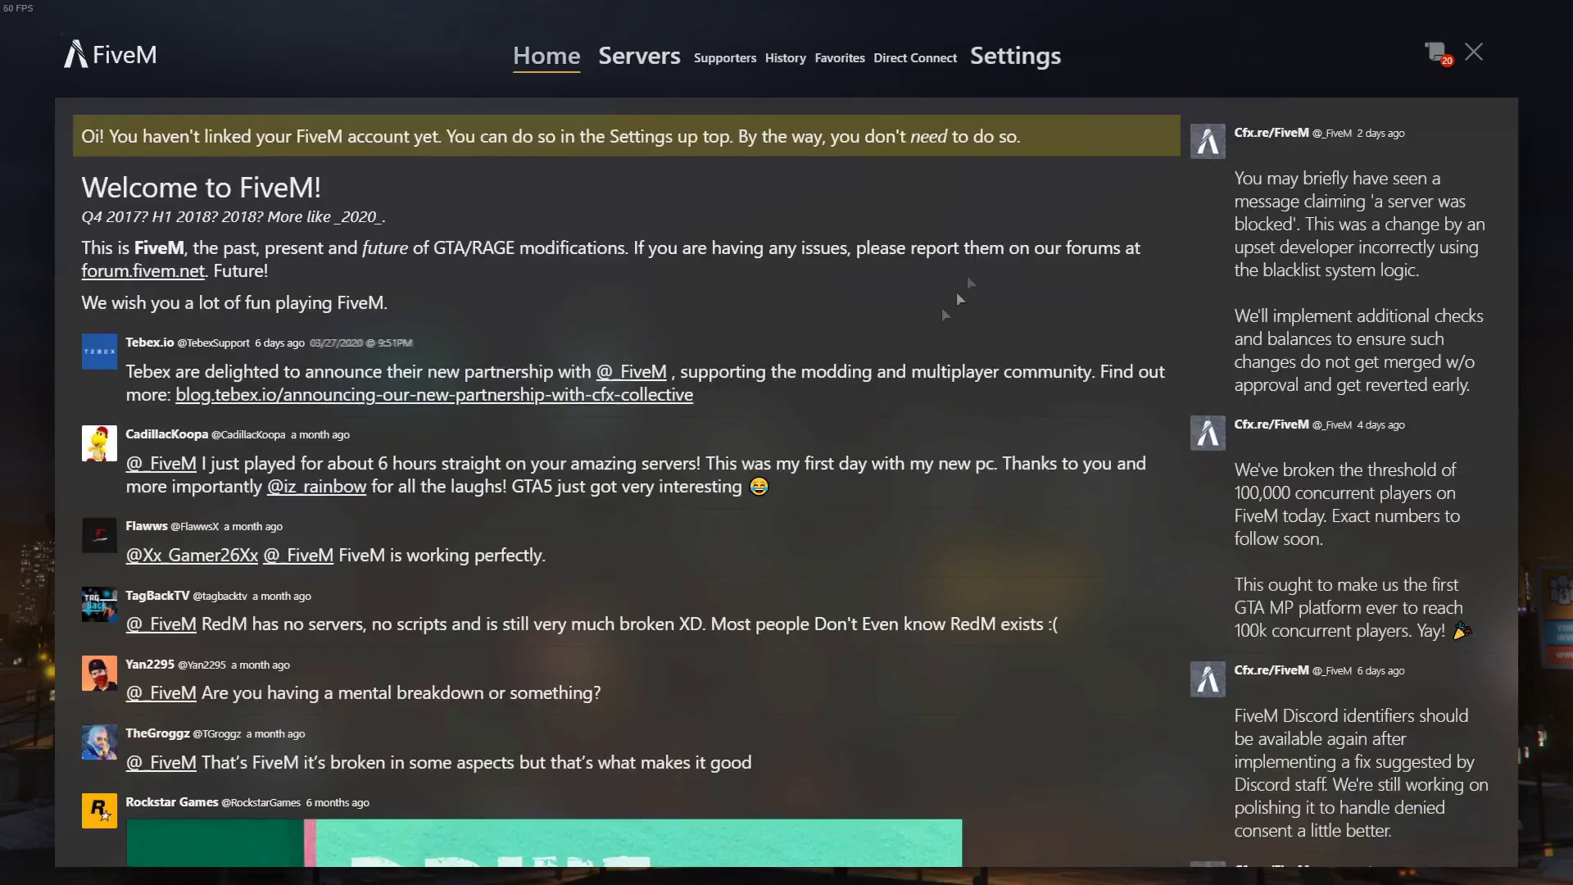
{"action": "left_click", "coordinate": [1015, 61]}
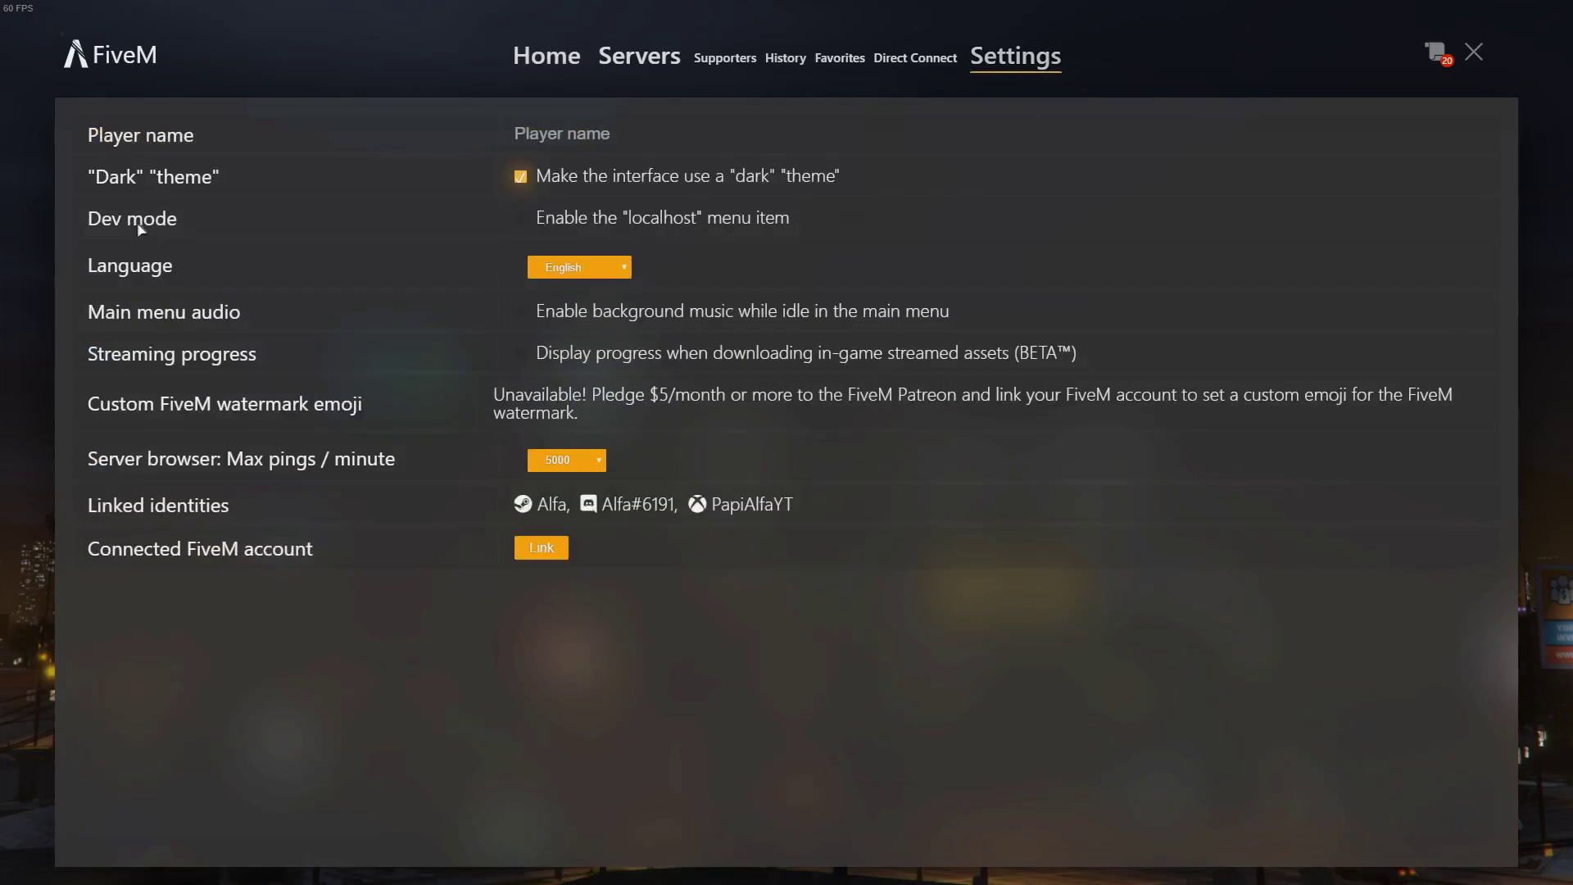
{"action": "left_click", "coordinate": [520, 219]}
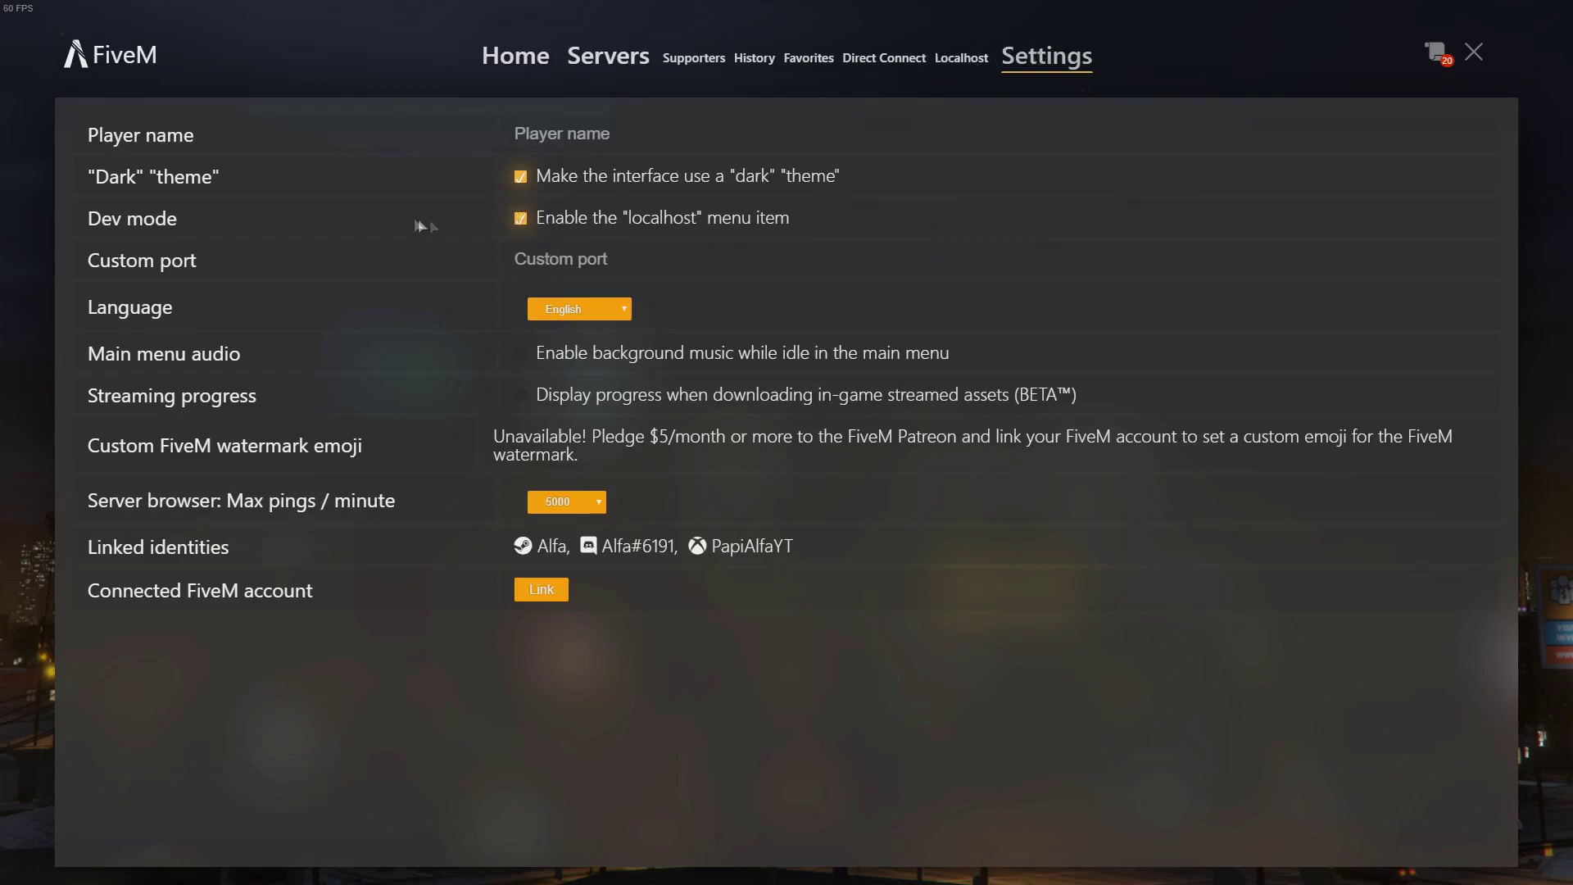
Connect directly to testServer using the address 127.0.0.1 in place of localhost
{"action": "left_click", "coordinate": [893, 66]}
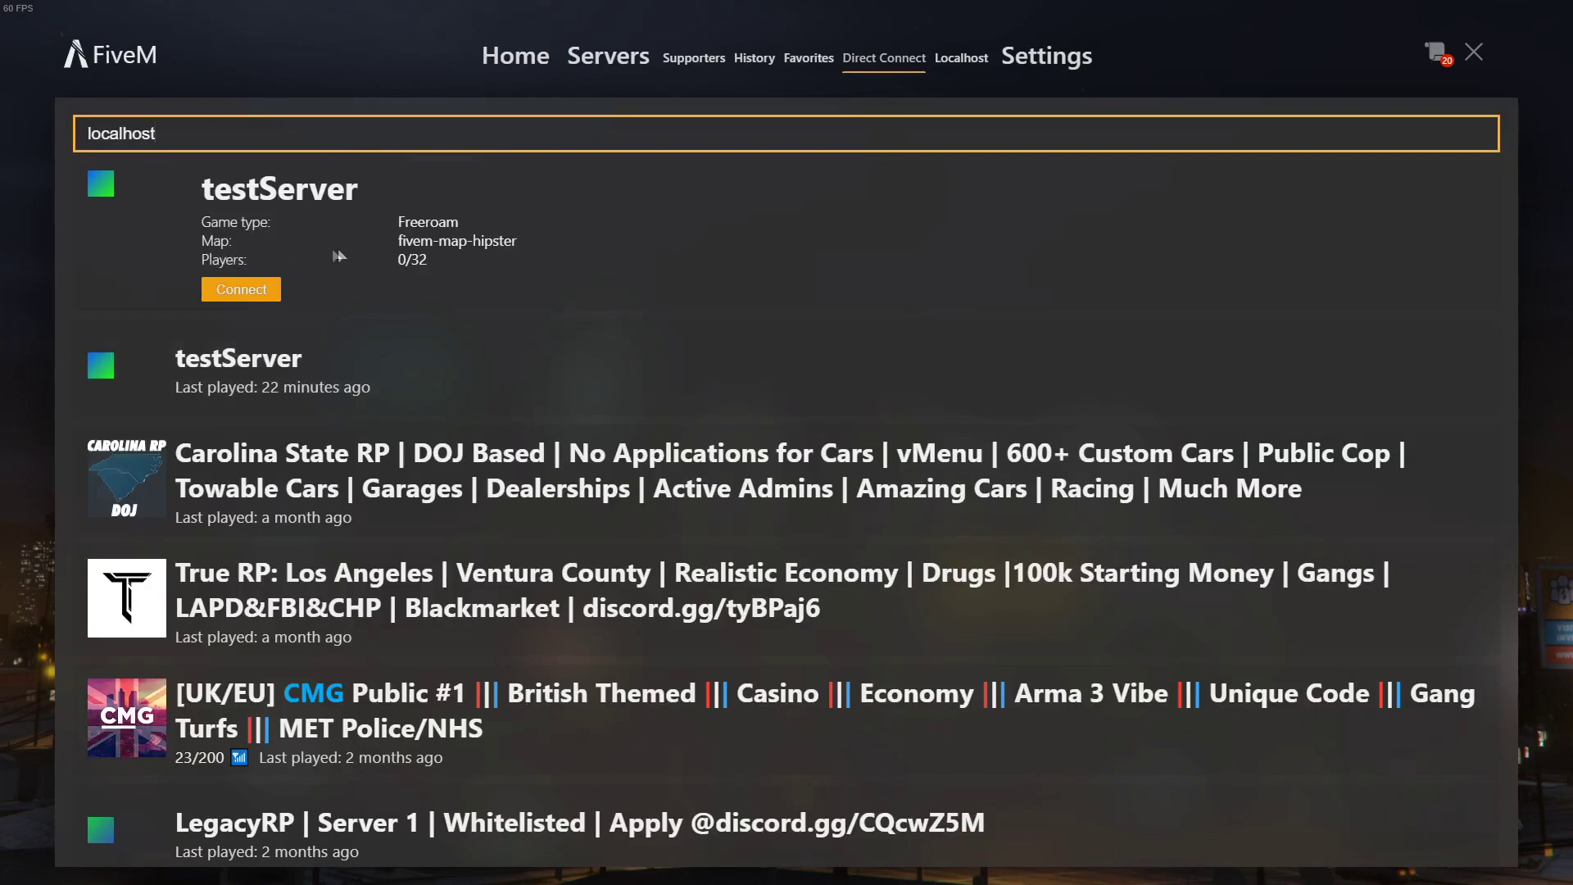
{"action": "key", "text": "BackSpace"}
{"action": "key", "text": "BackSpace"}
{"action": "key", "text": "BackSpace"}
{"action": "key", "text": "BackSpace"}
{"action": "key", "text": "BackSpace"}
{"action": "key", "text": "BackSpace"}
{"action": "key", "text": "BackSpace"}
{"action": "key", "text": "BackSpace"}
{"action": "key", "text": "BackSpace"}
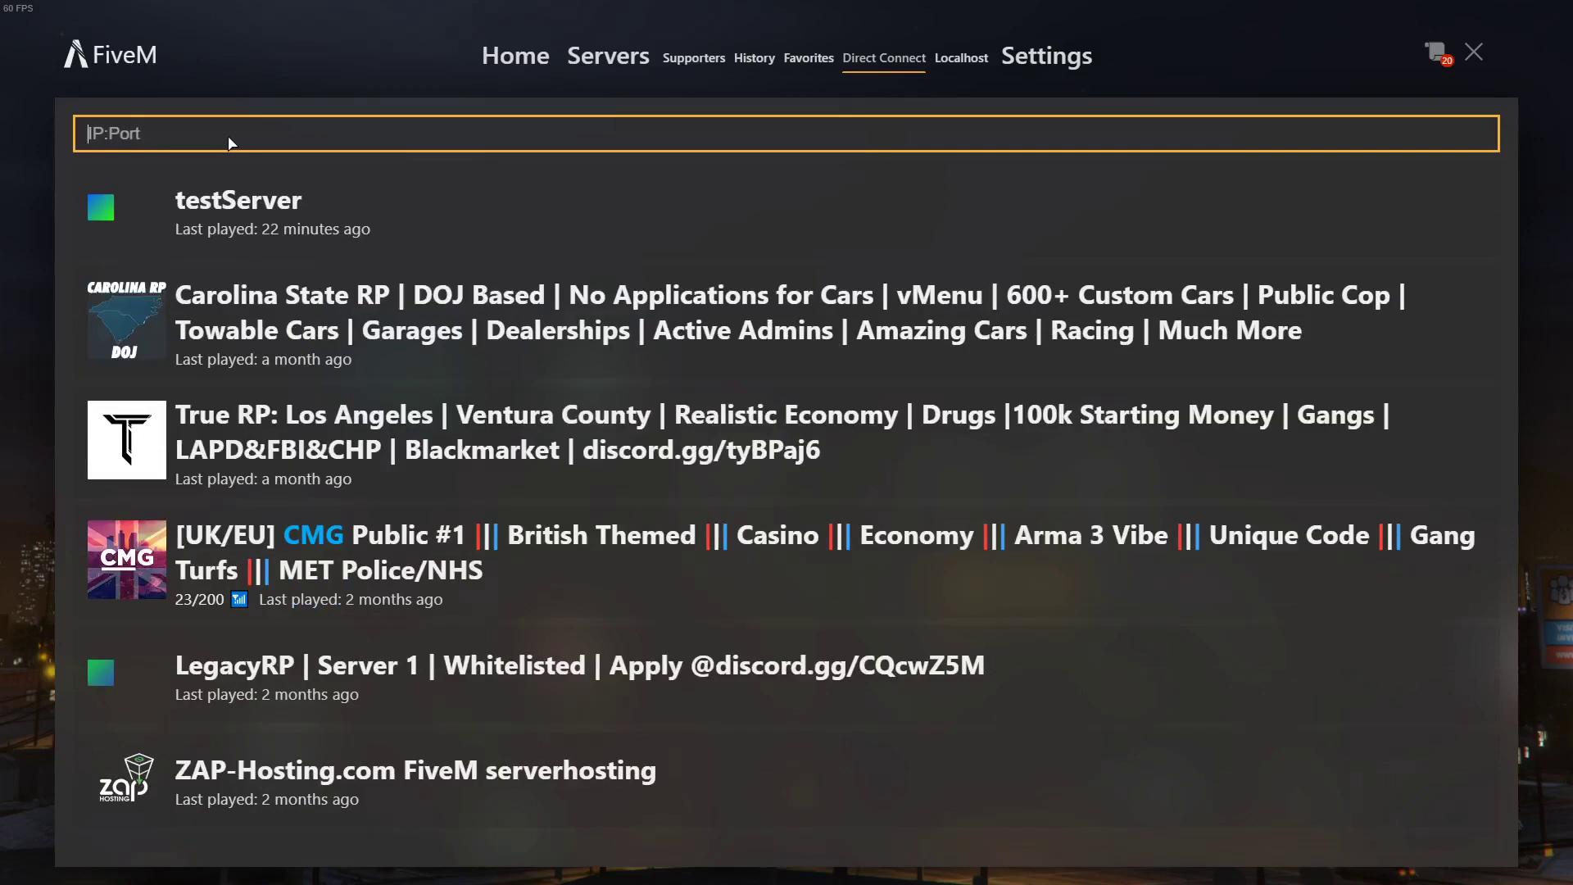
{"action": "type", "text": "127.0.0.1"}
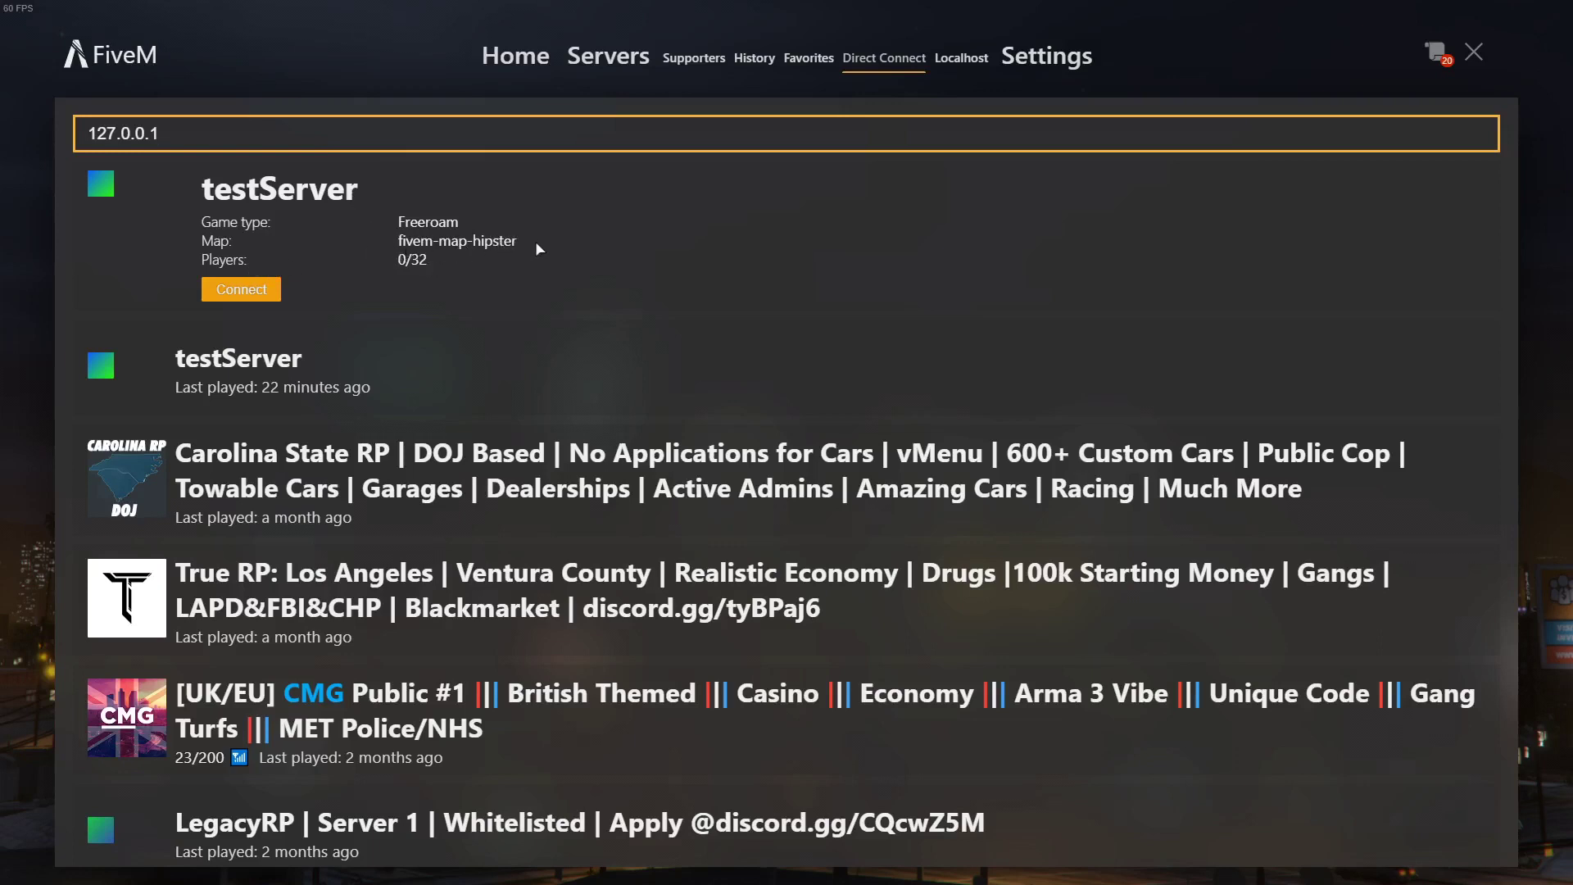
{"action": "left_click", "coordinate": [246, 289]}
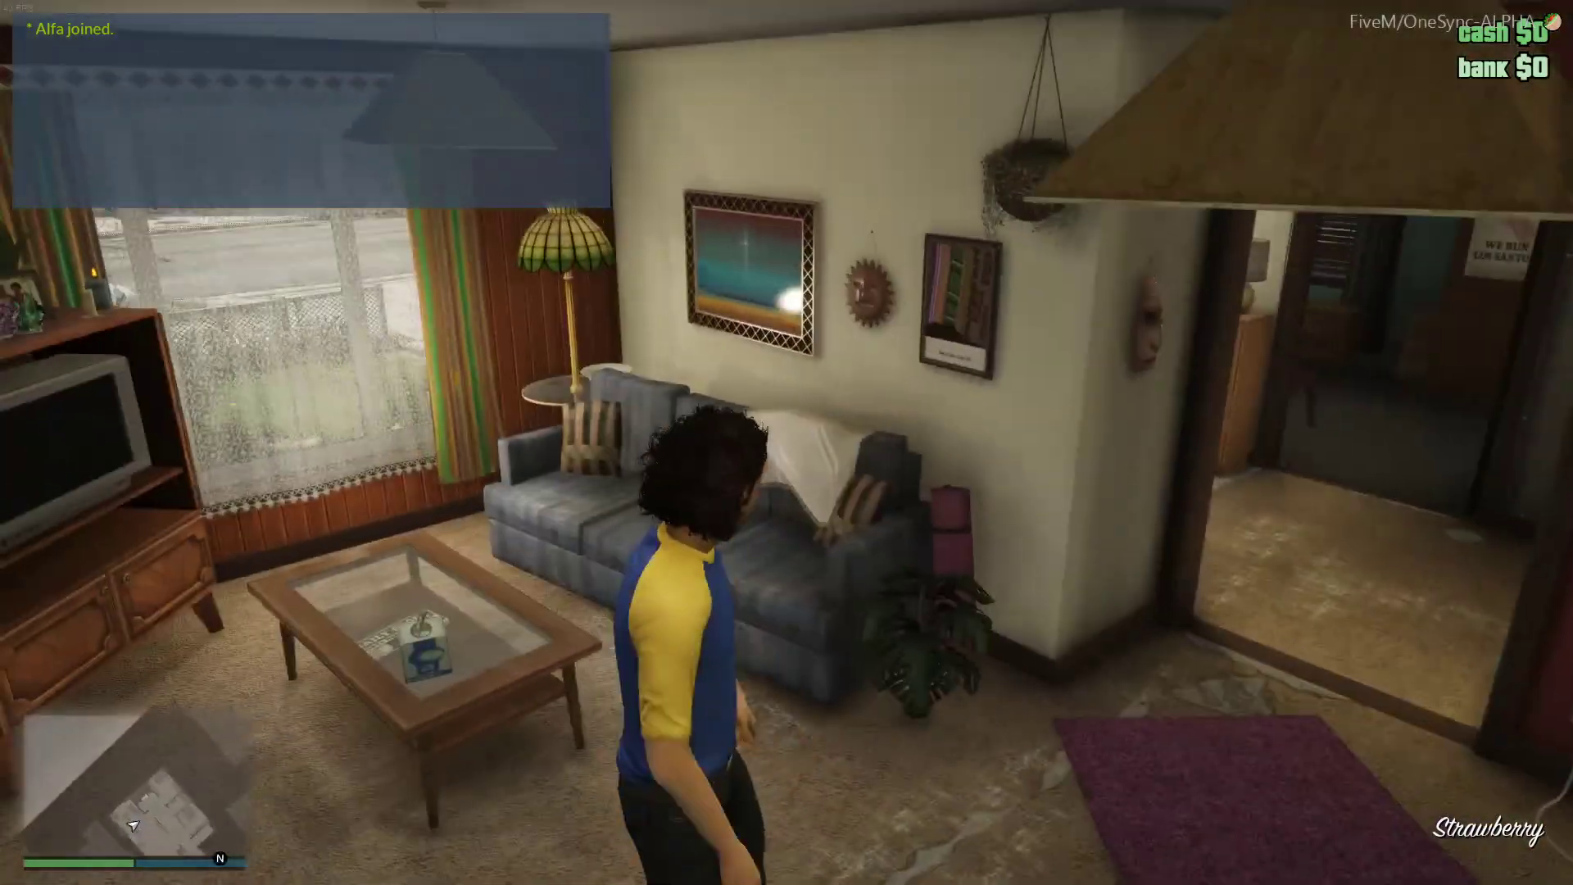
{"action": "key", "text": "w"}
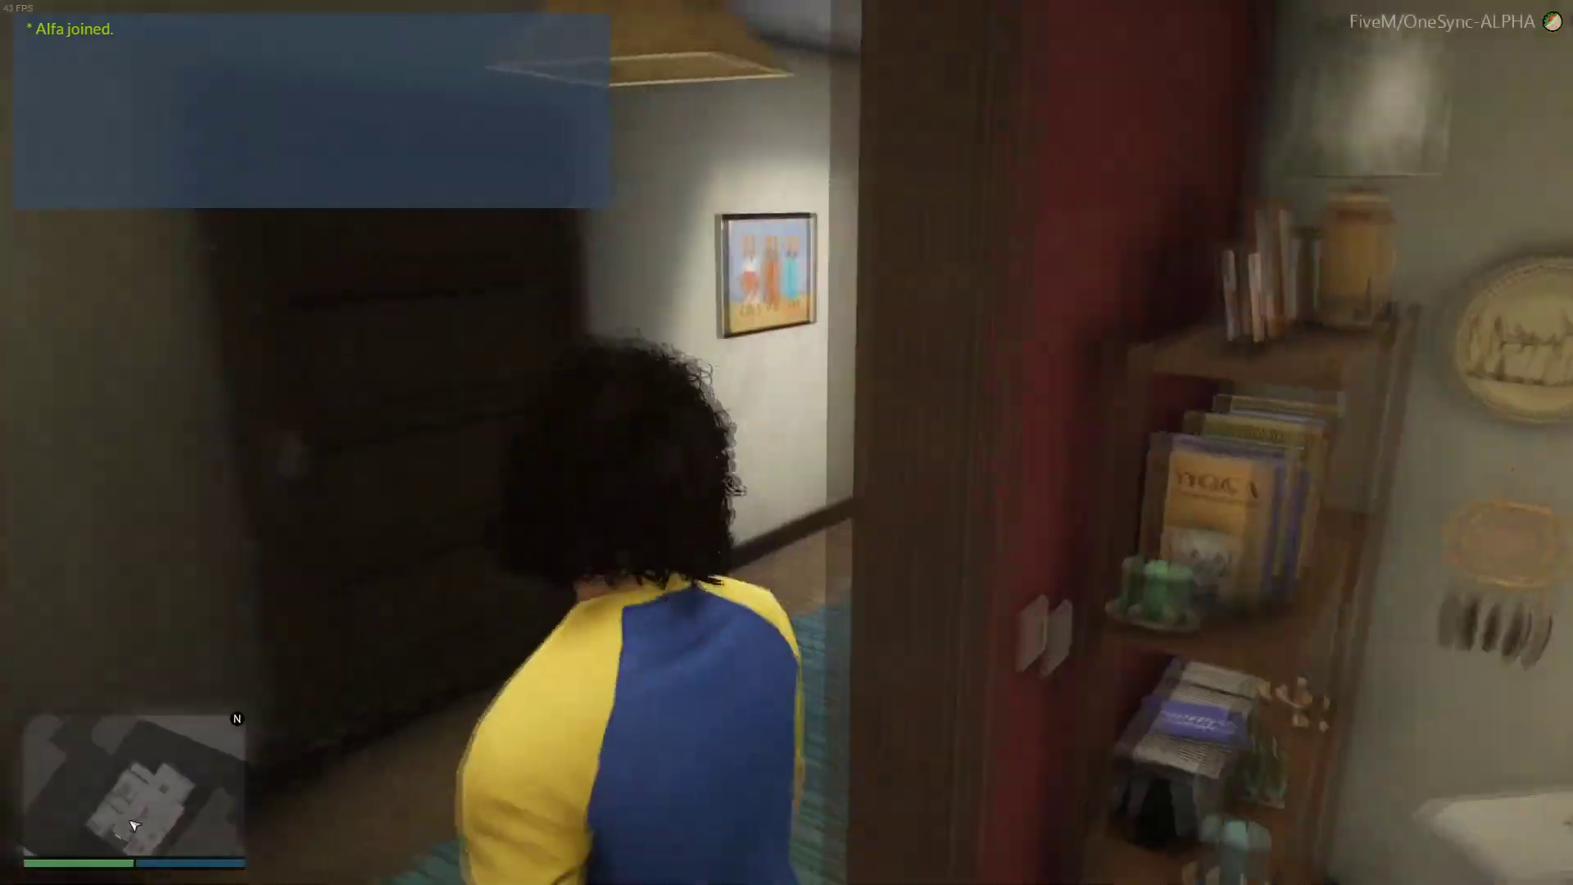
{"action": "key", "text": "w"}
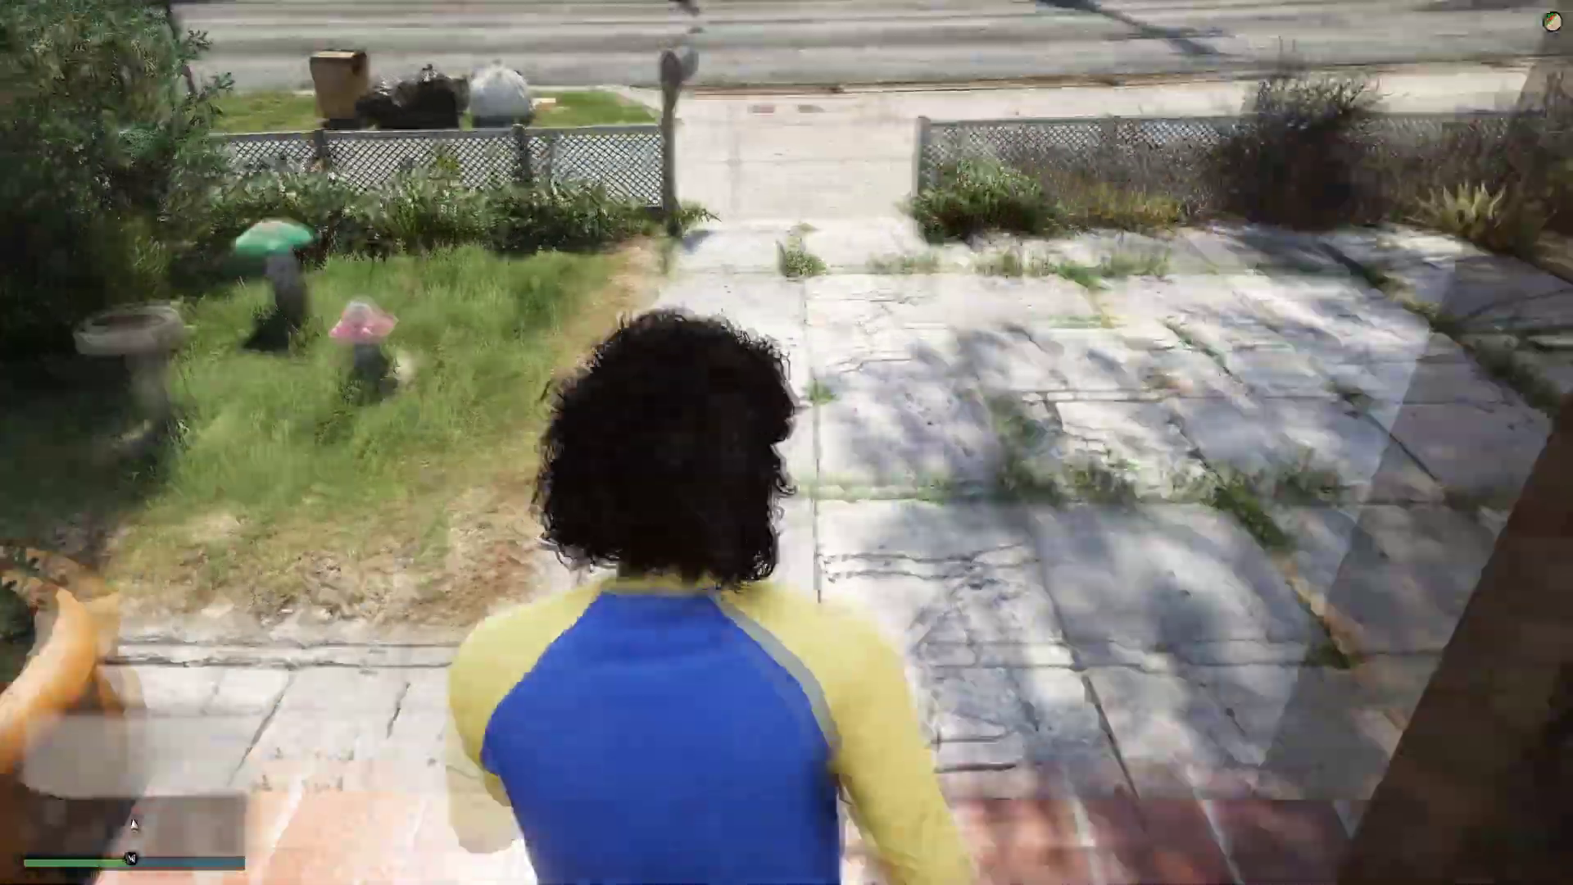
{"action": "key", "text": "w"}
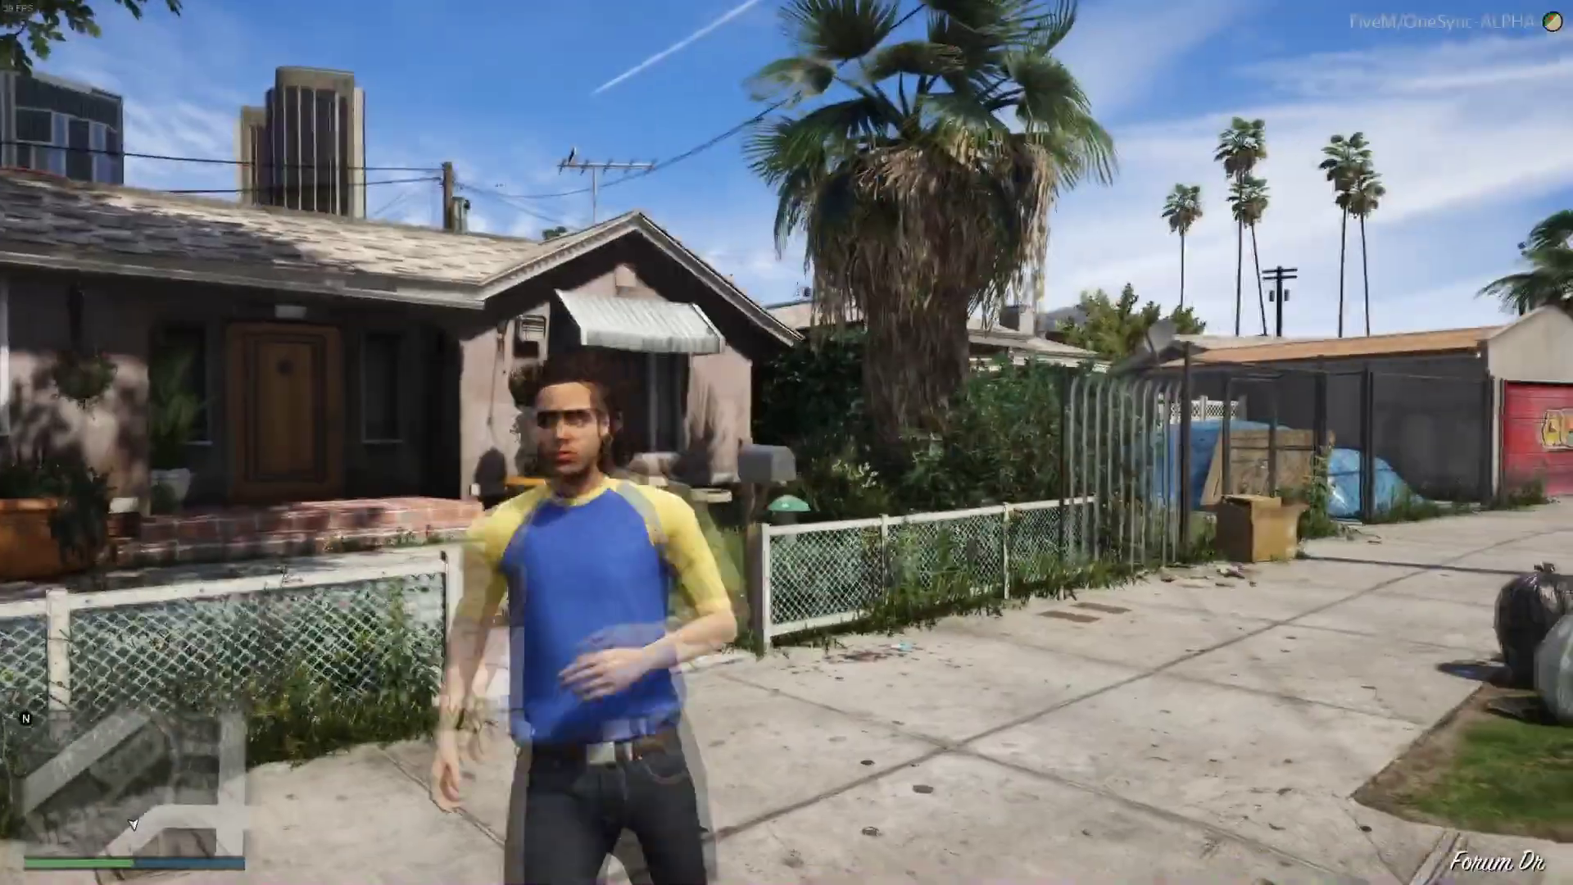
{"action": "key", "text": "w"}
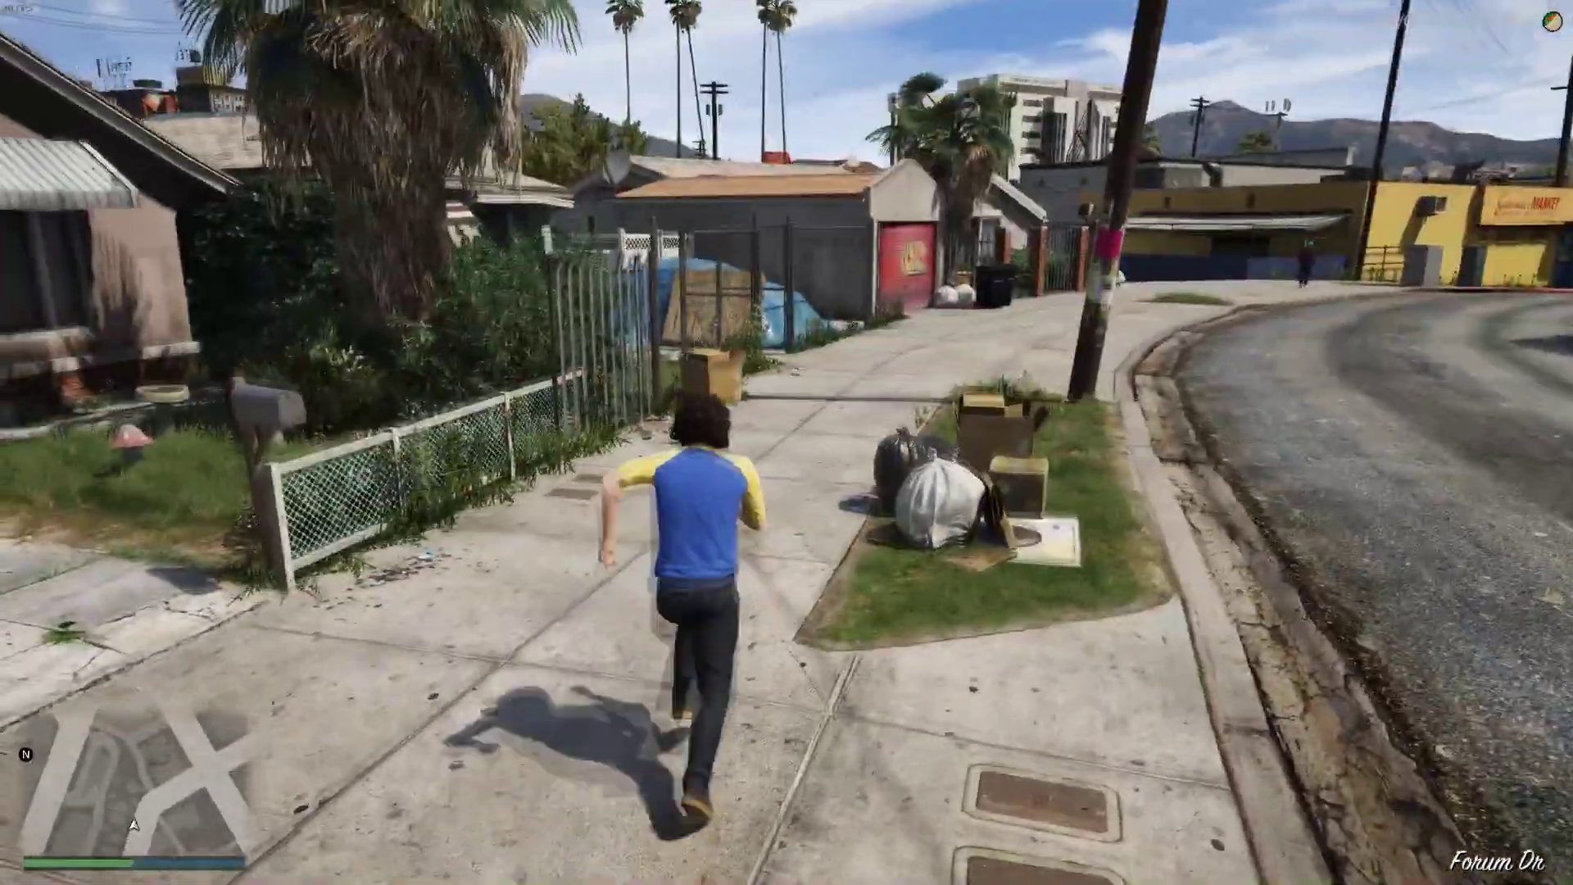
{"action": "key", "text": "w"}
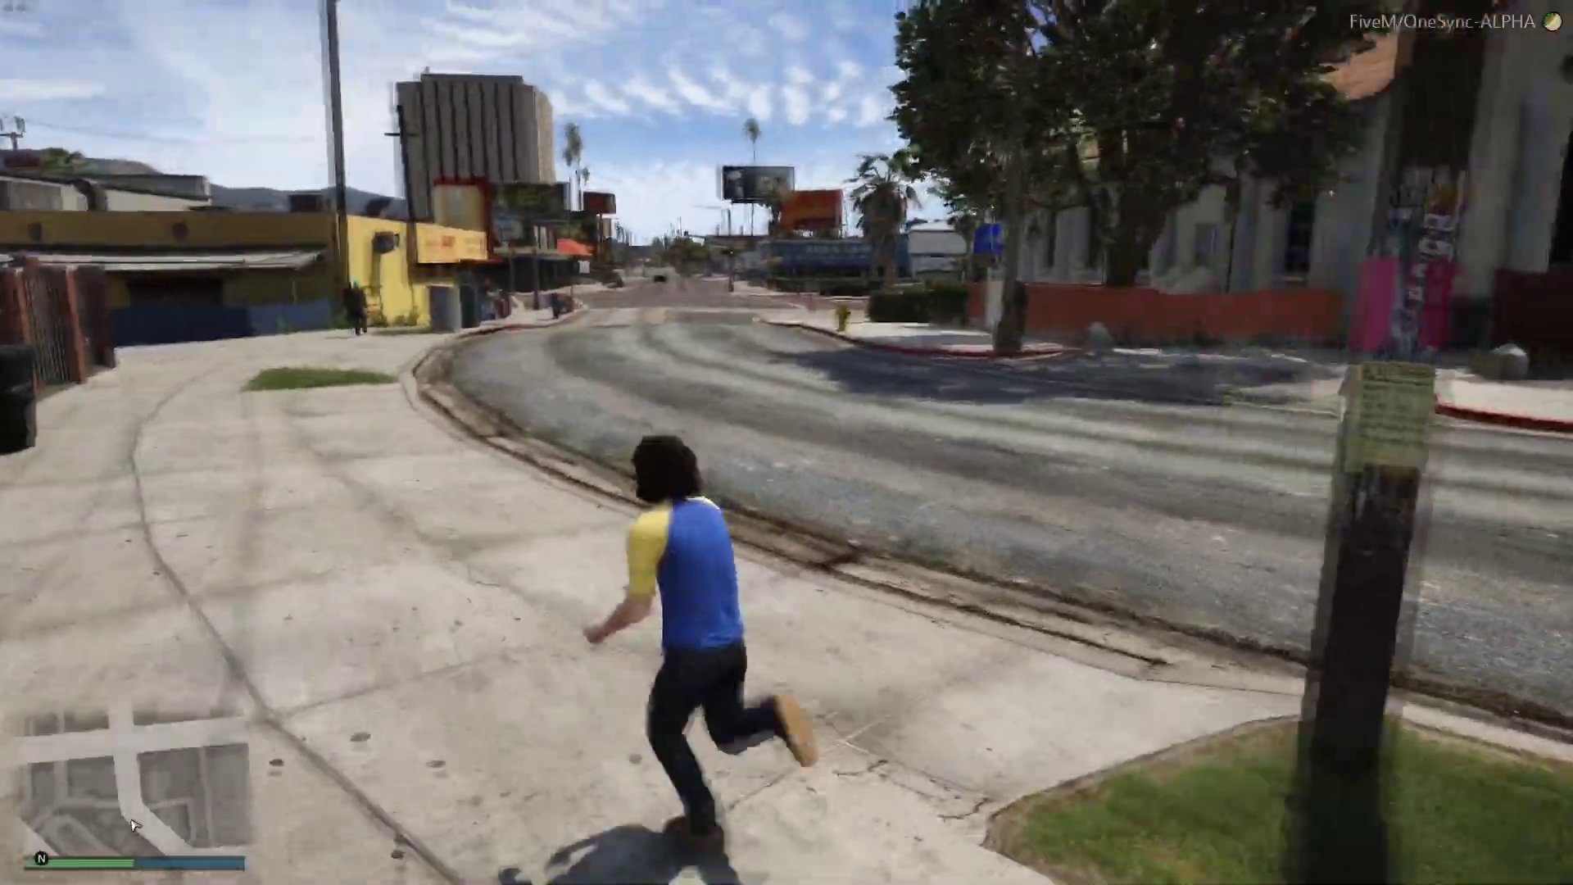
{"action": "key", "text": "w"}
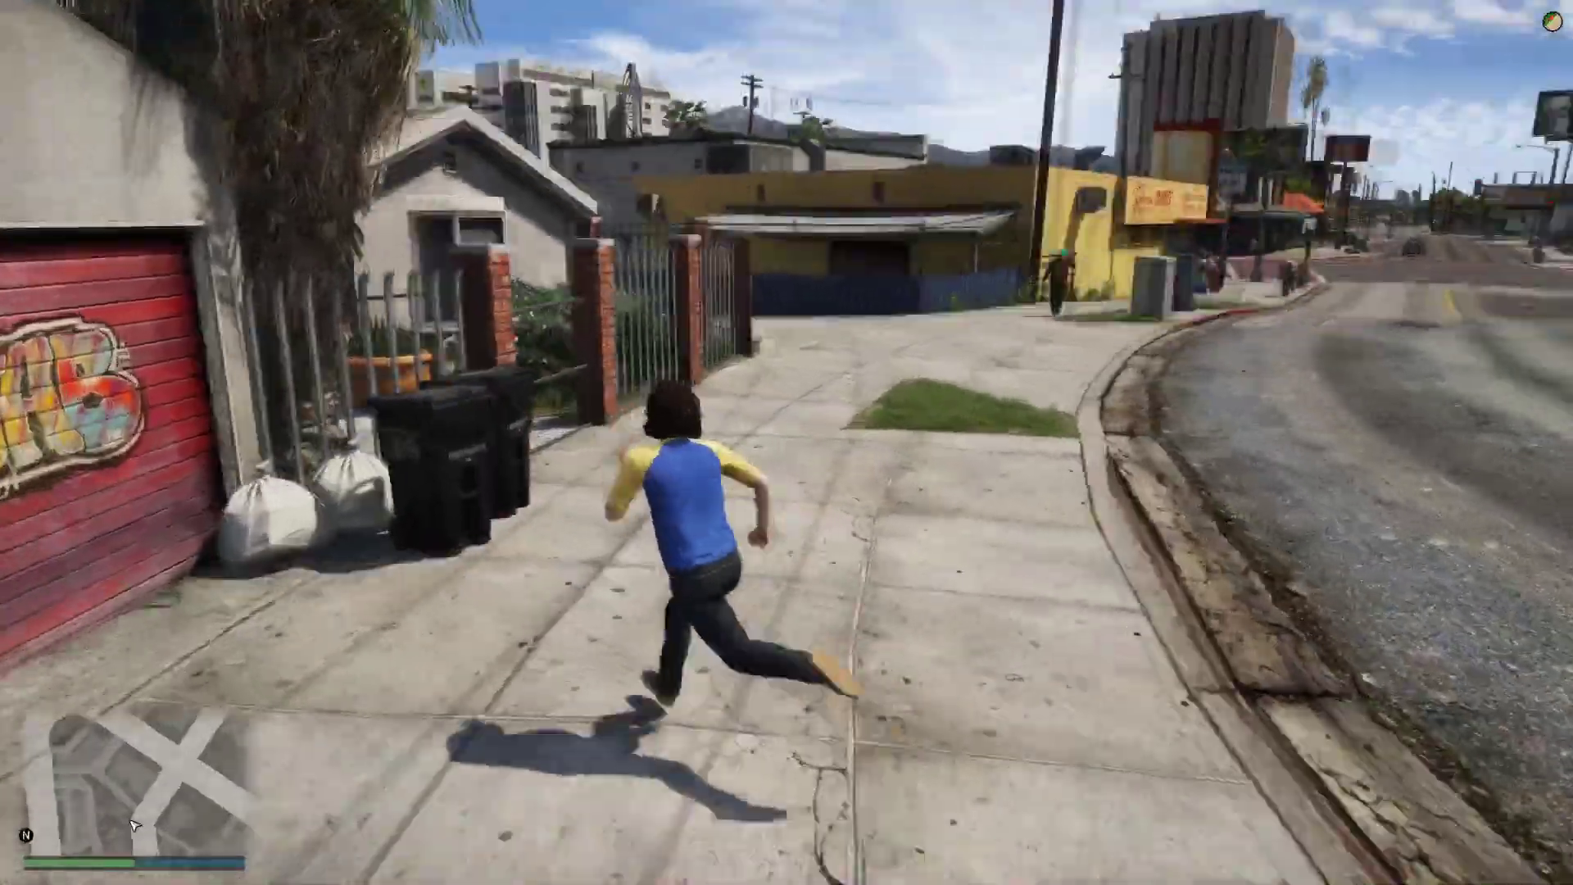
{"action": "key", "text": "w"}
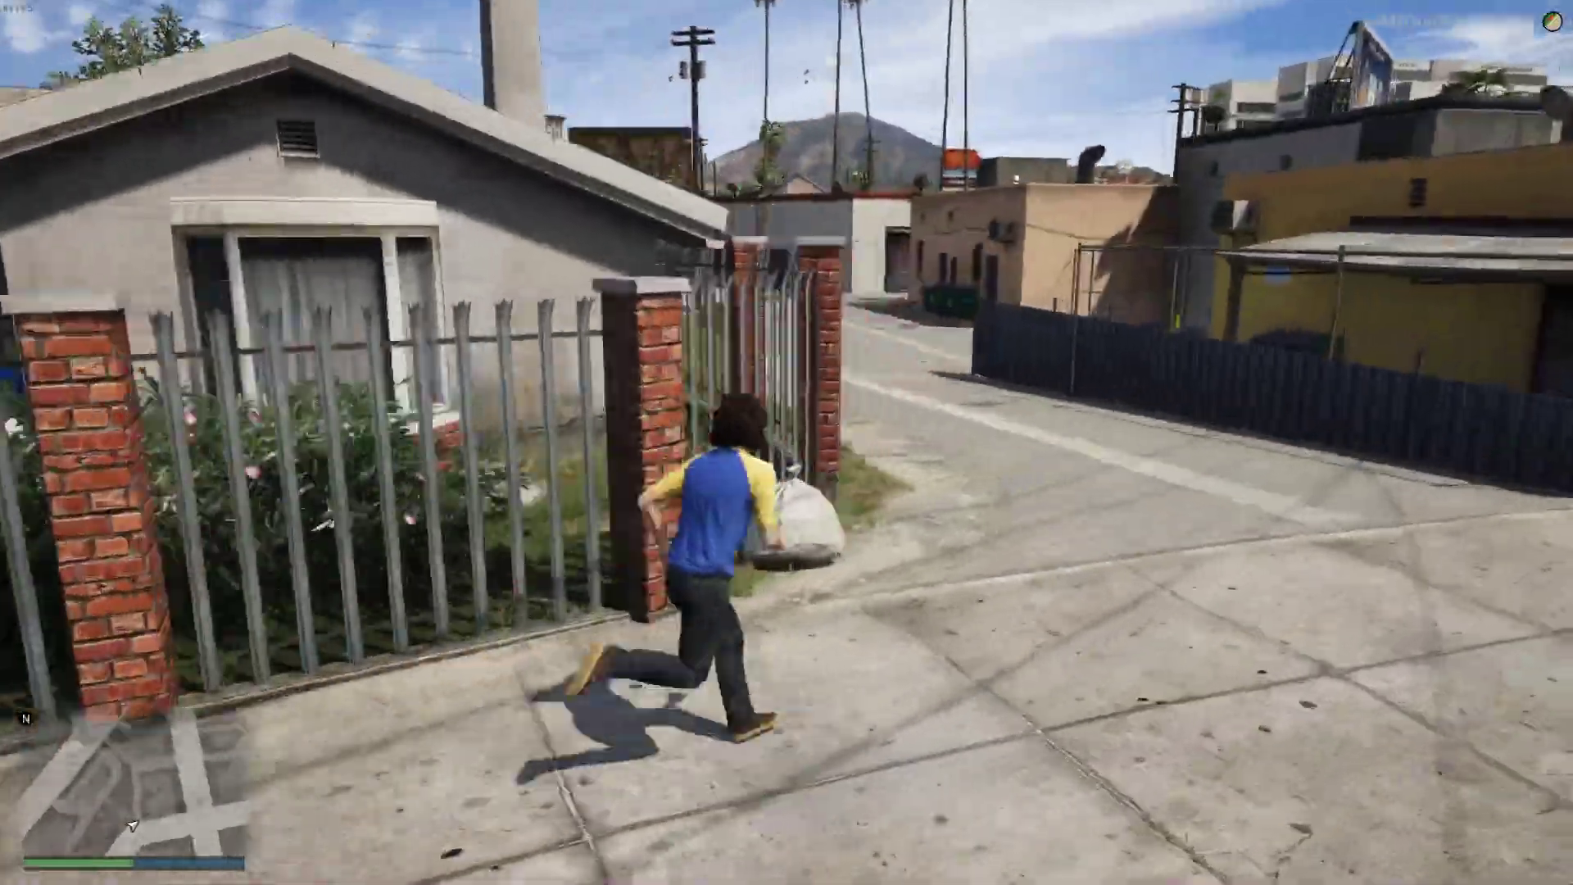
{"action": "key", "text": "w"}
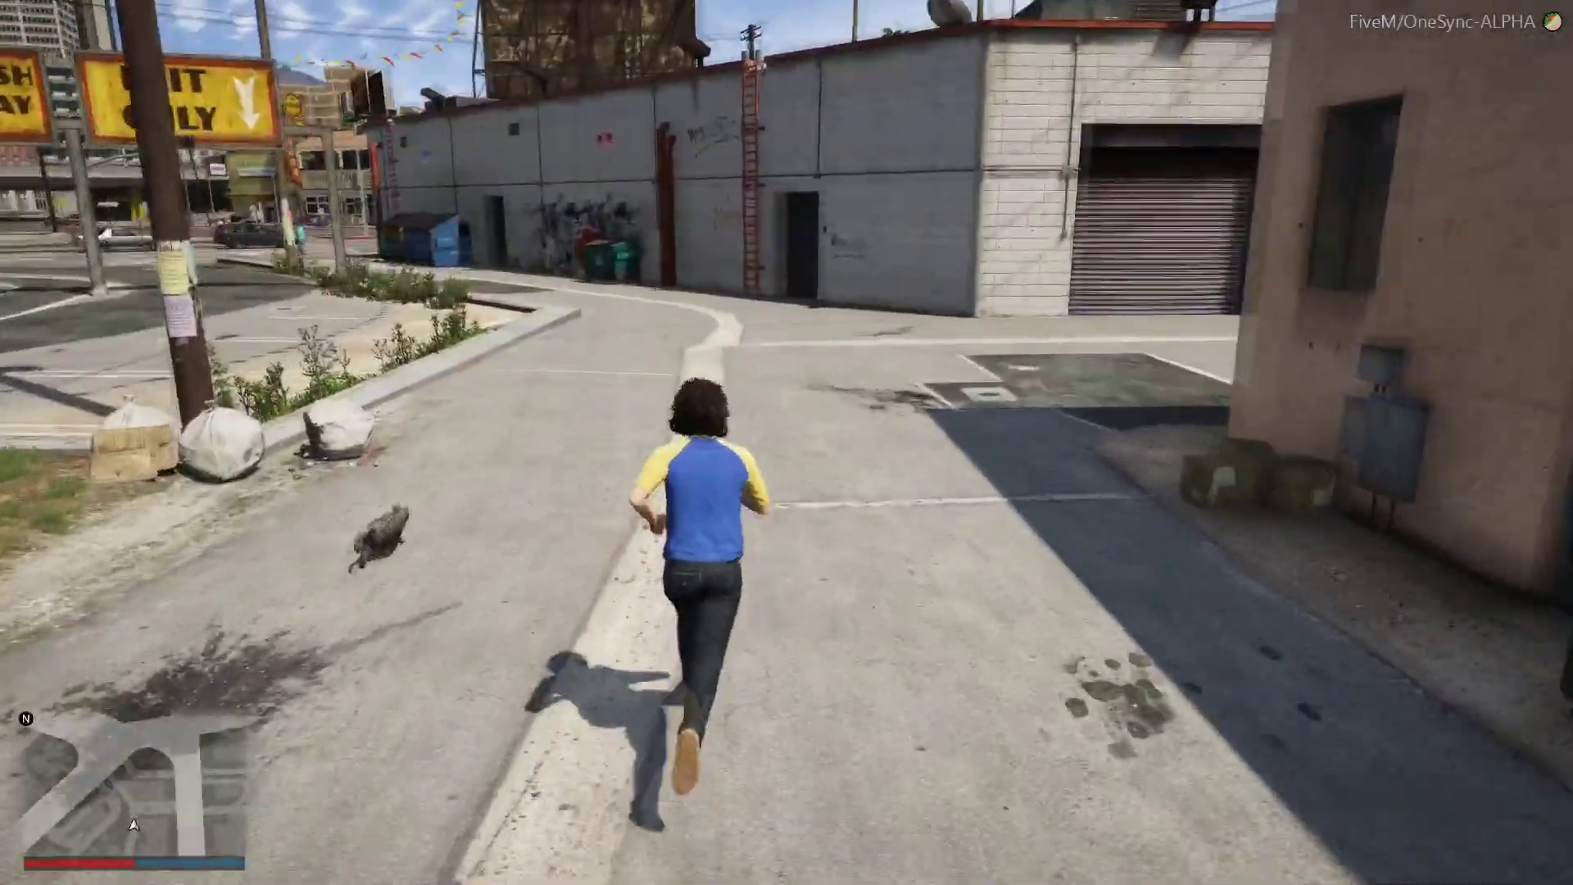
{"action": "key", "text": "w"}
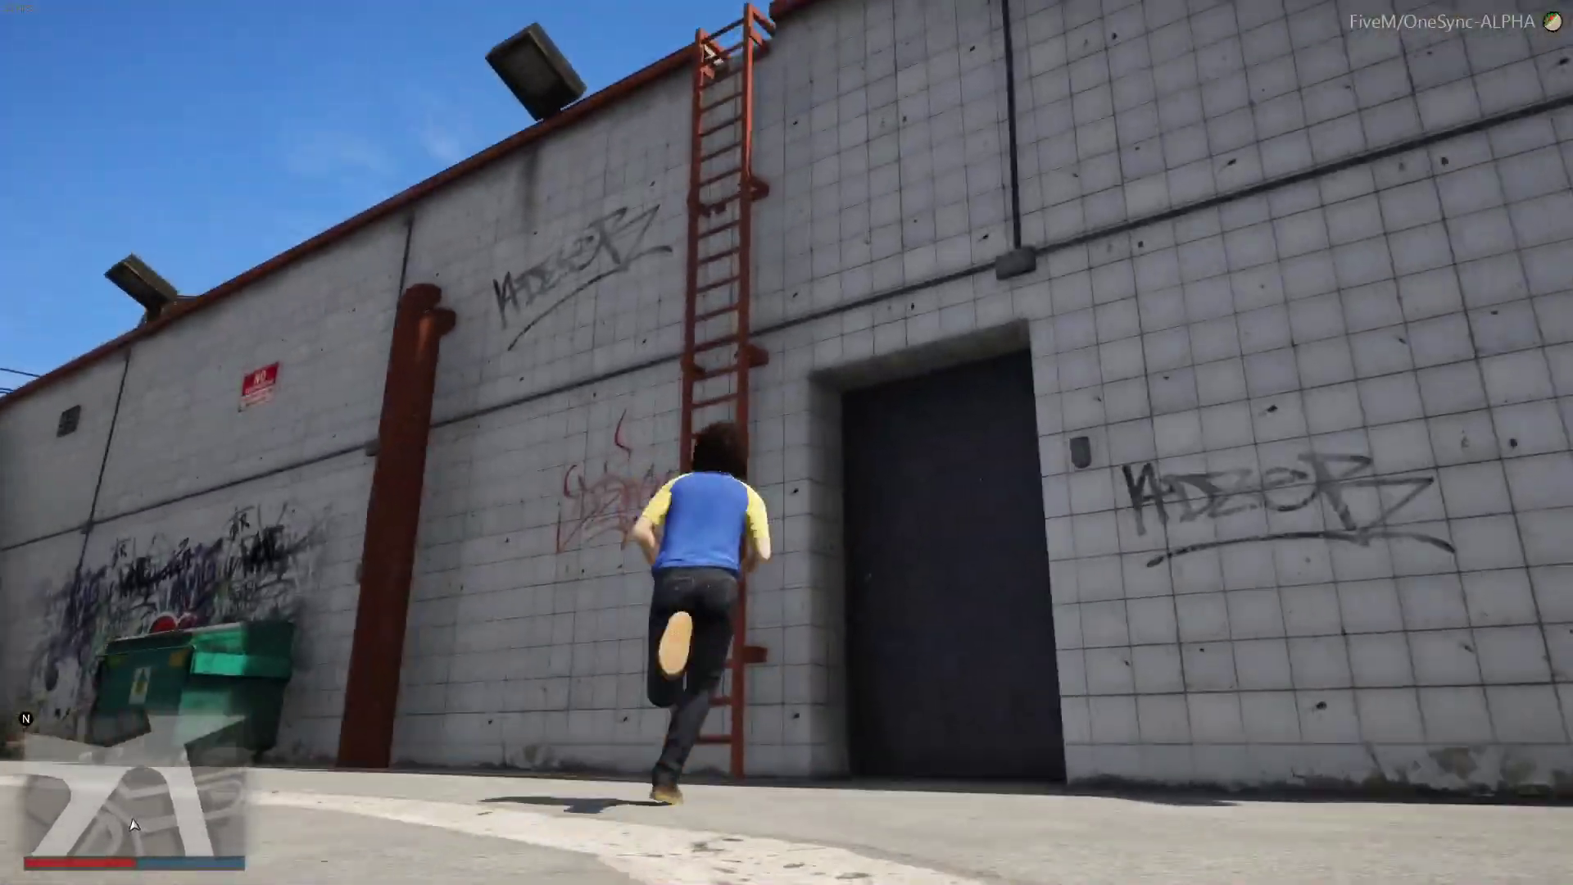
{"action": "key", "text": "w"}
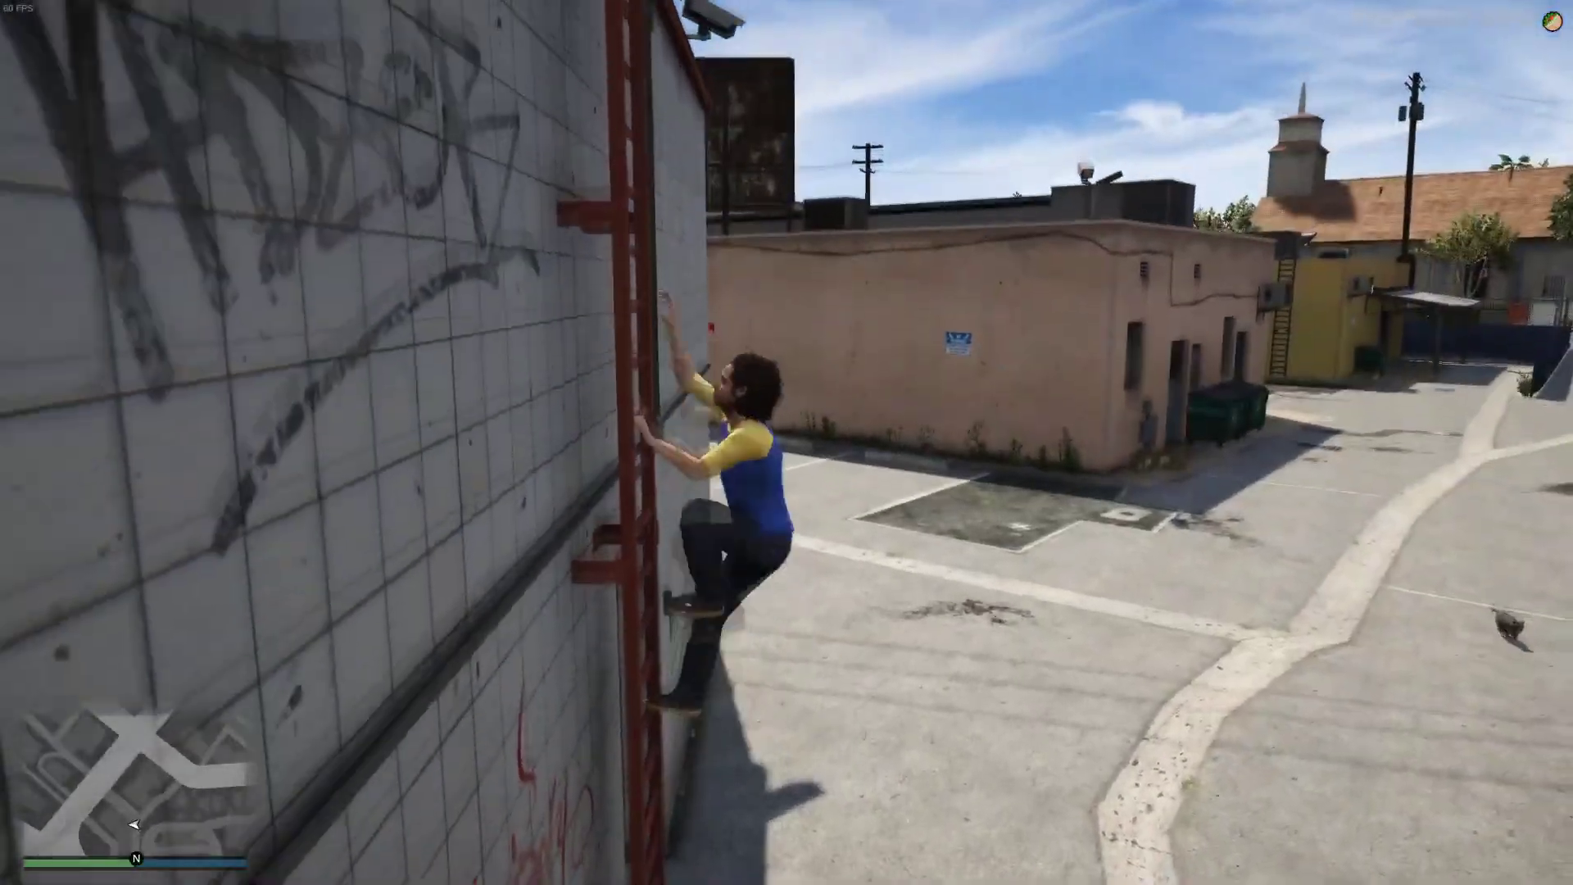
{"action": "key", "text": "w"}
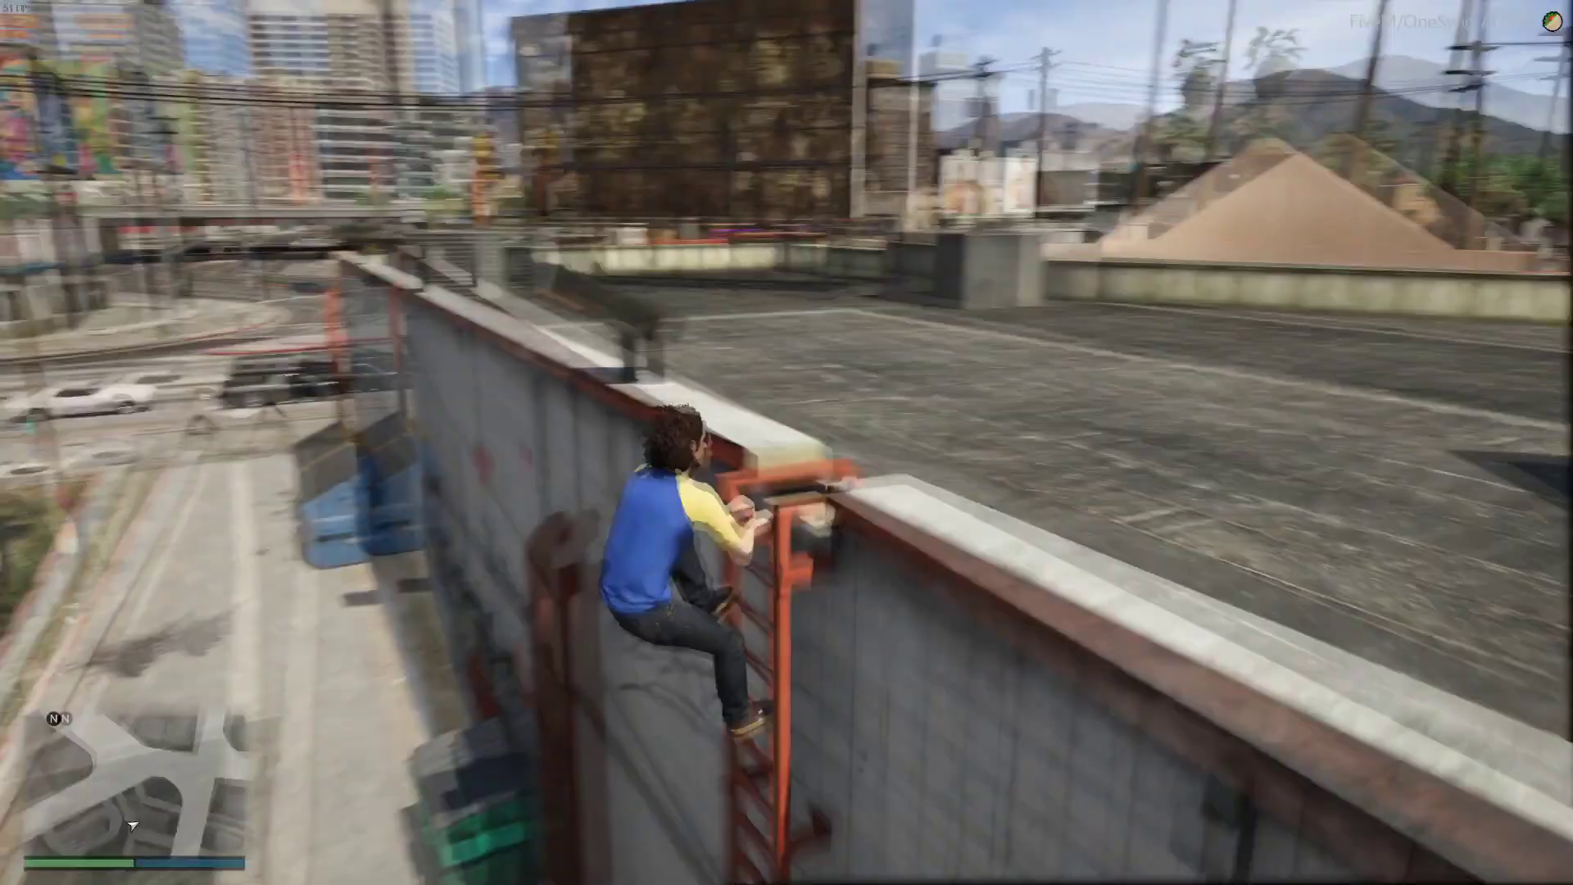
{"action": "key", "text": "w"}
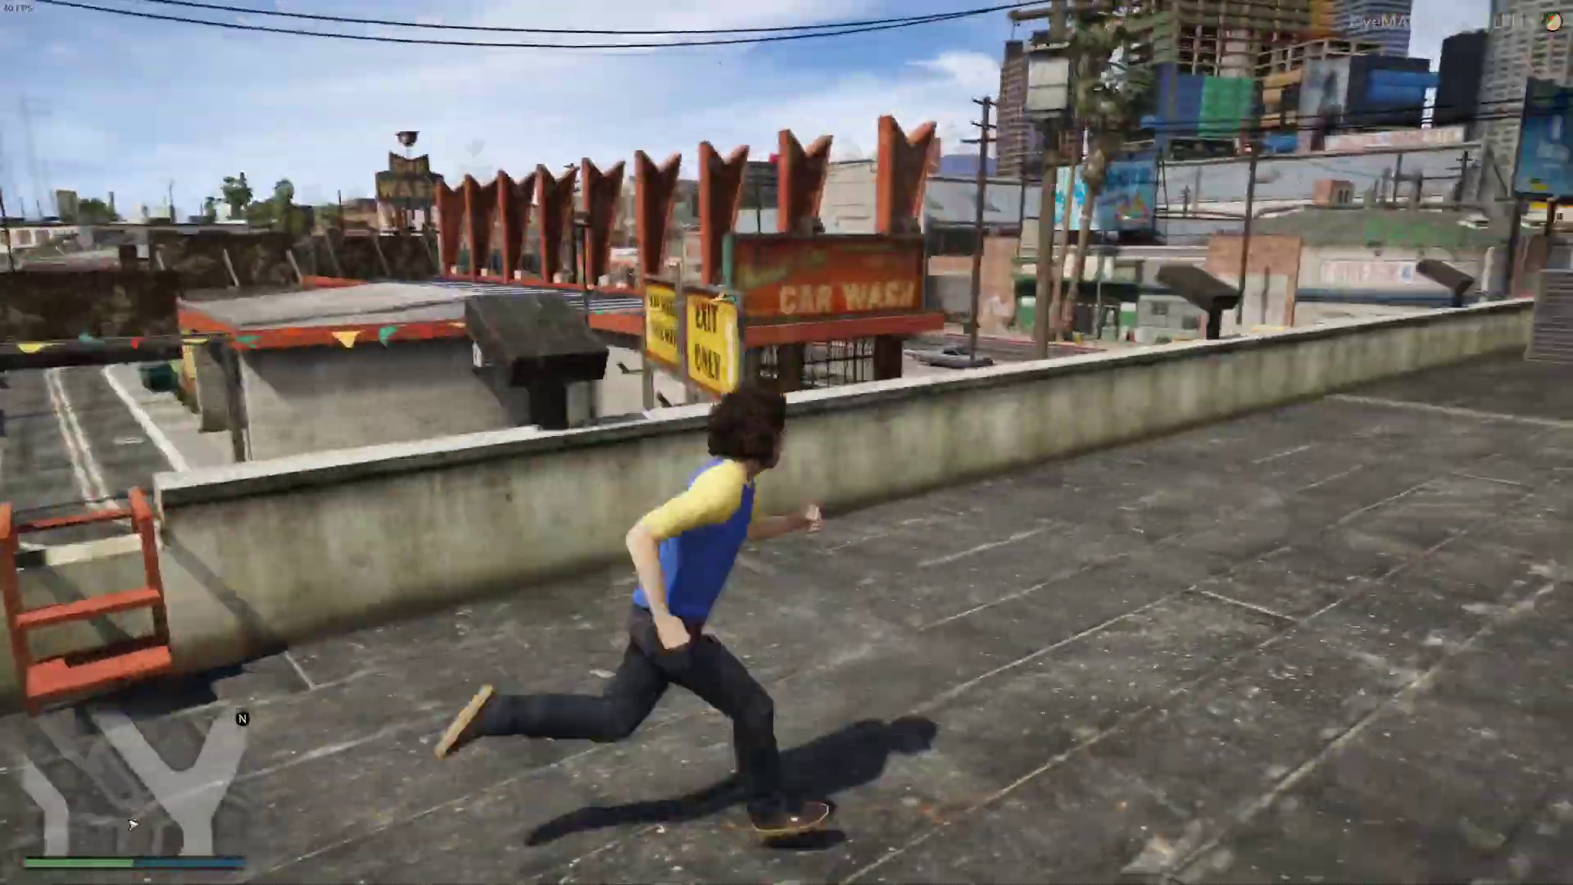
{"action": "key", "text": "w"}
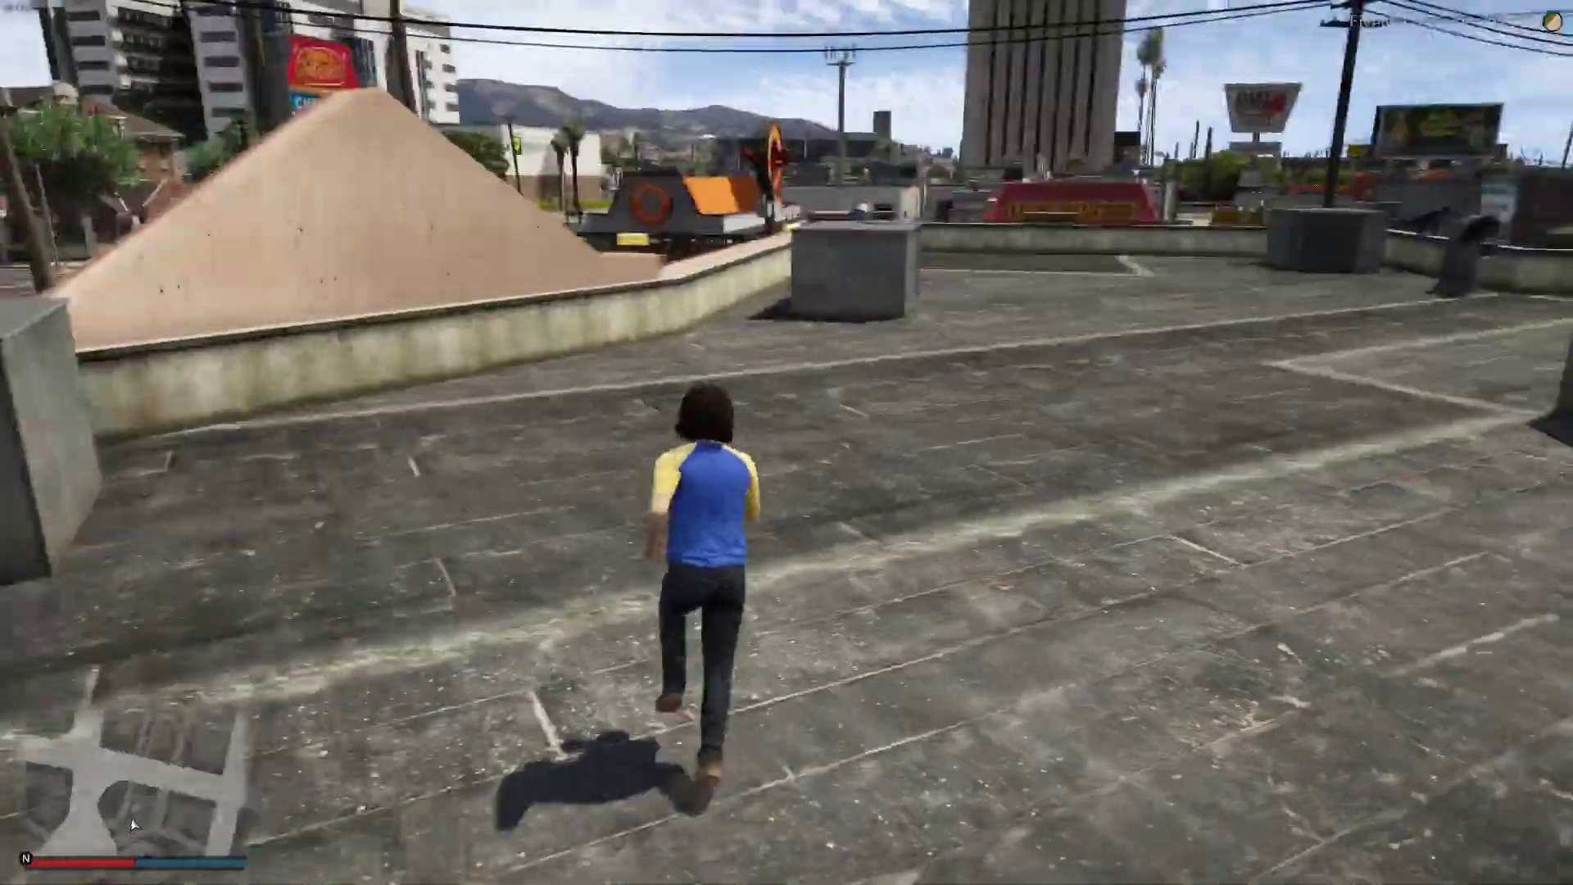
{"action": "key", "text": "w"}
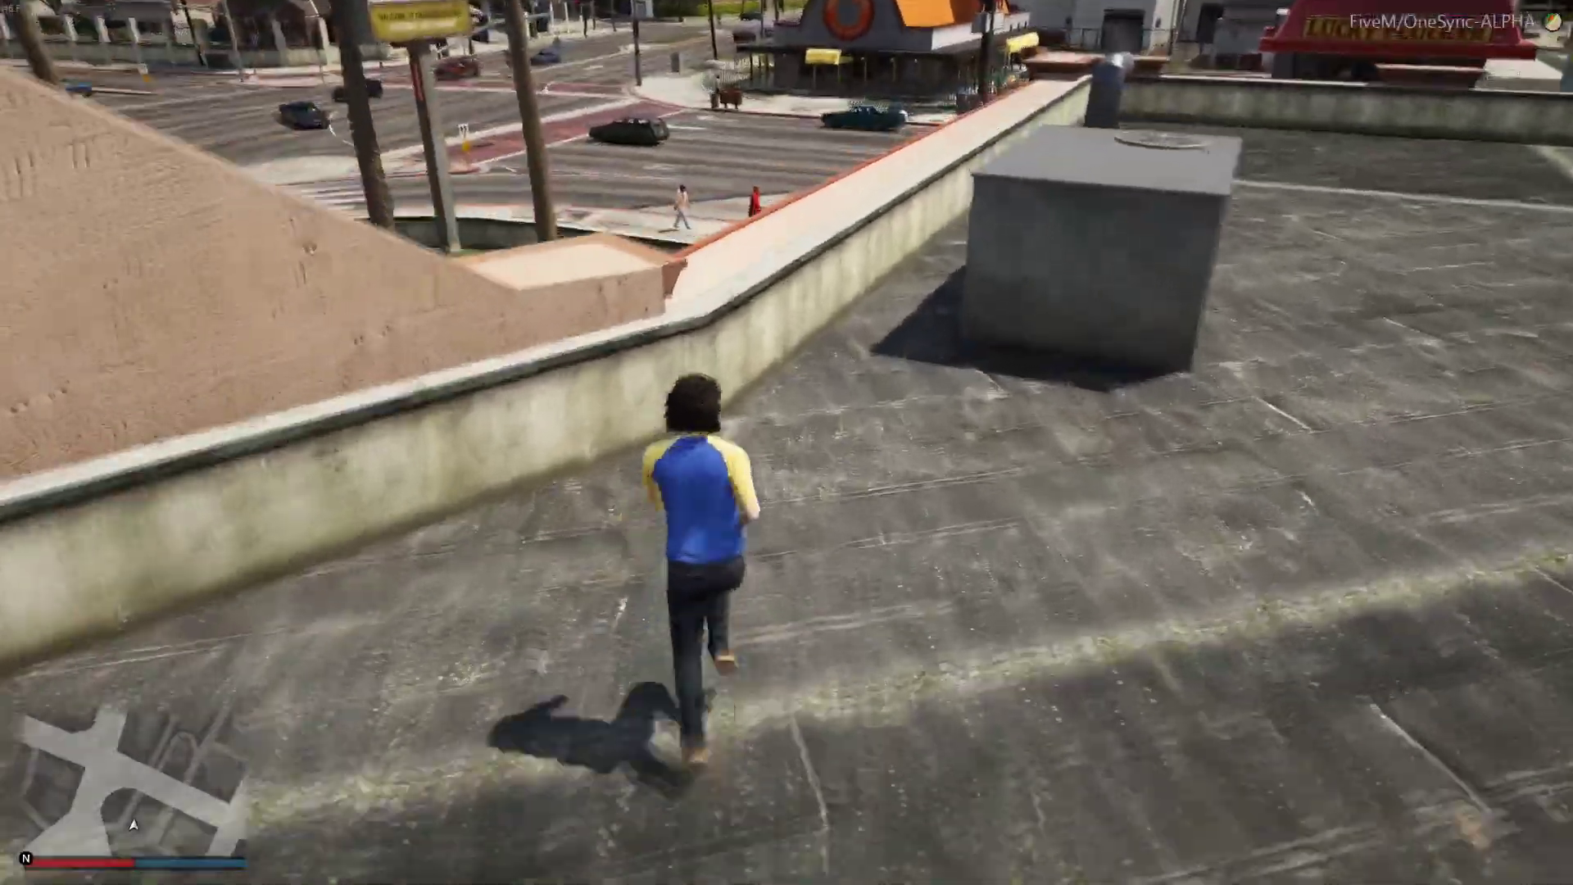
{"action": "key", "text": "w"}
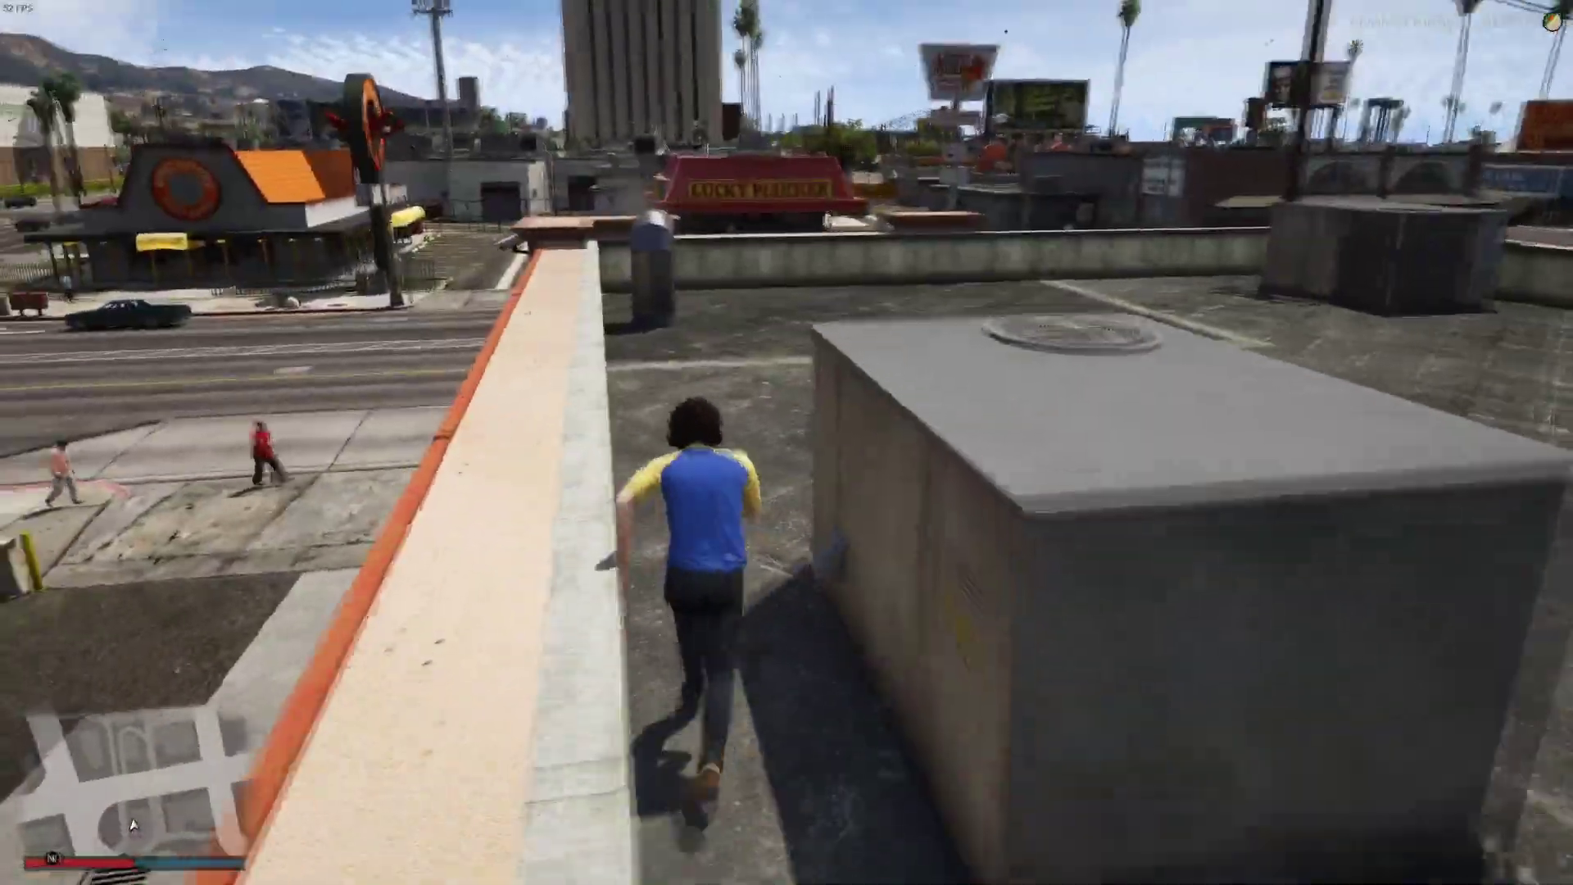
{"action": "key", "text": "w"}
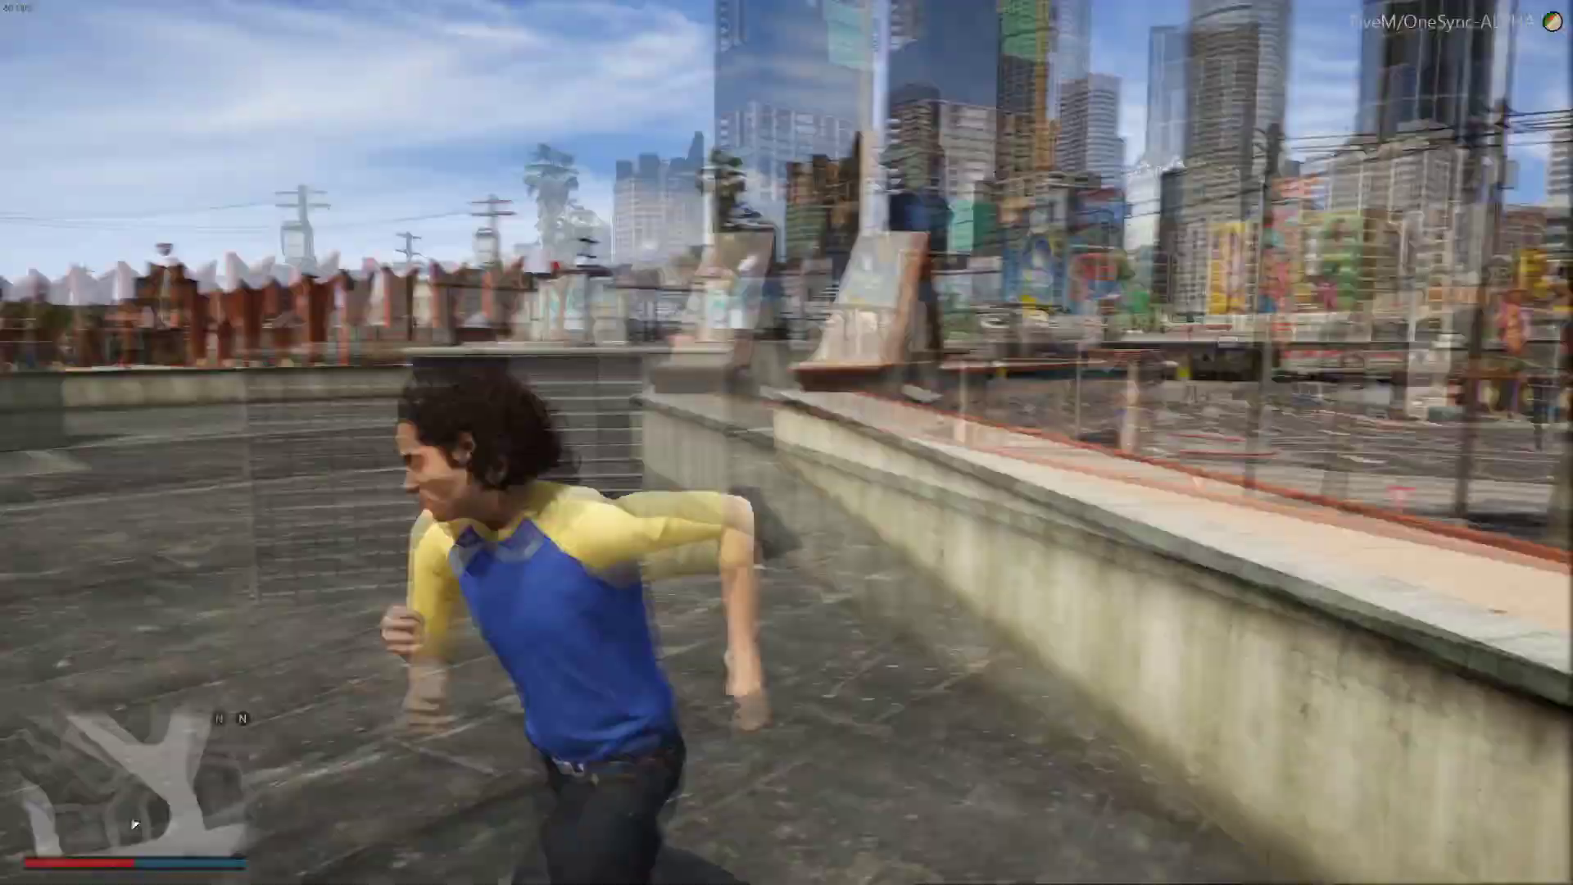
{"action": "key", "text": "w"}
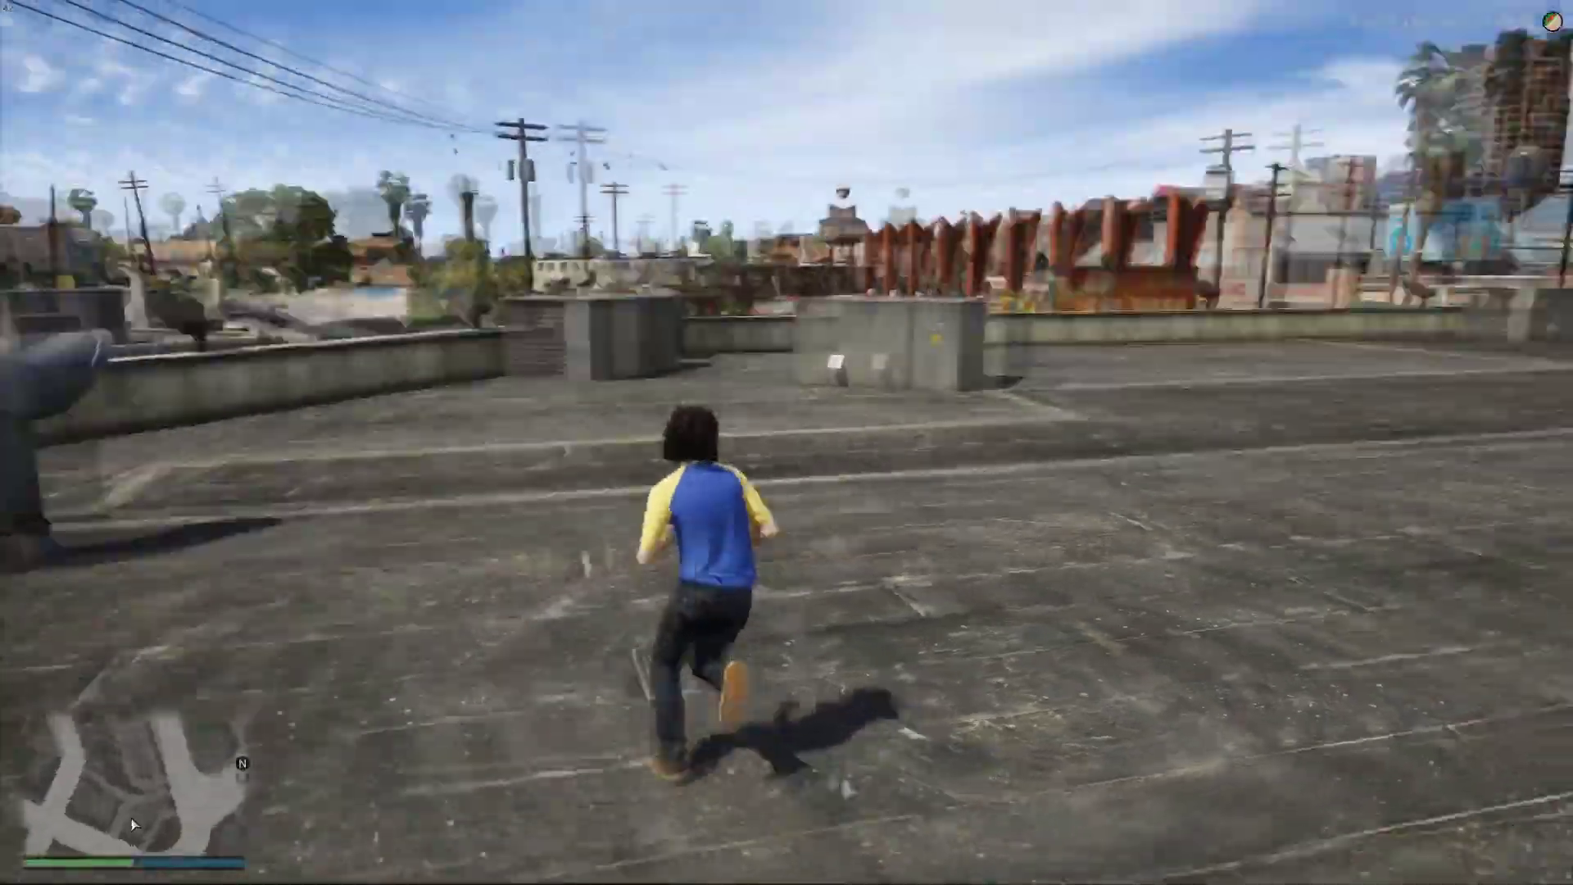
{"action": "key", "text": "w"}
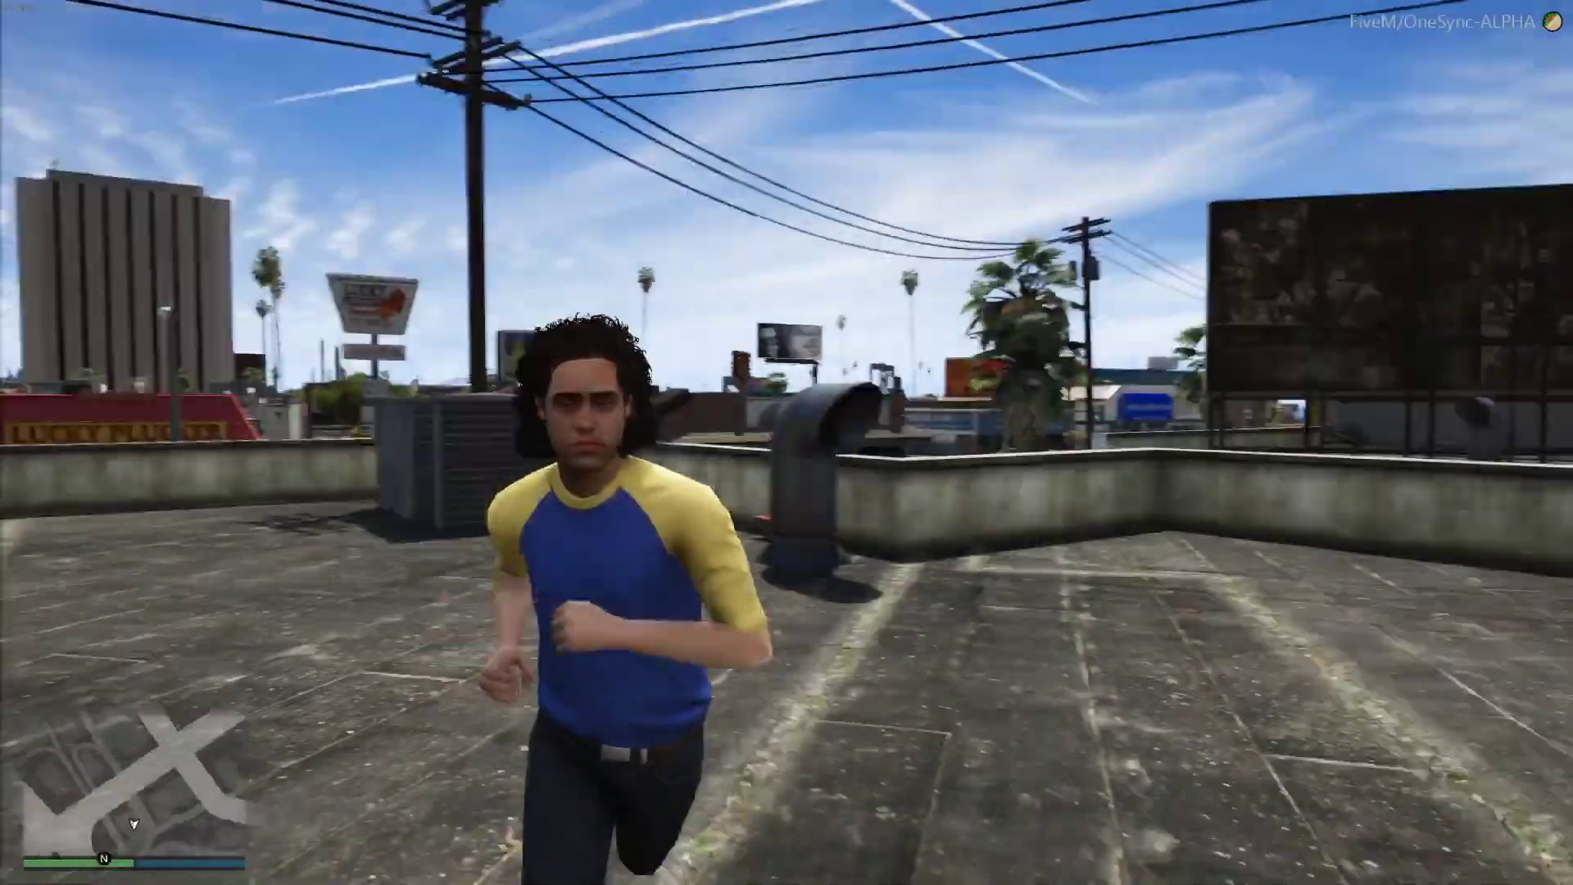
{"action": "key", "text": "w"}
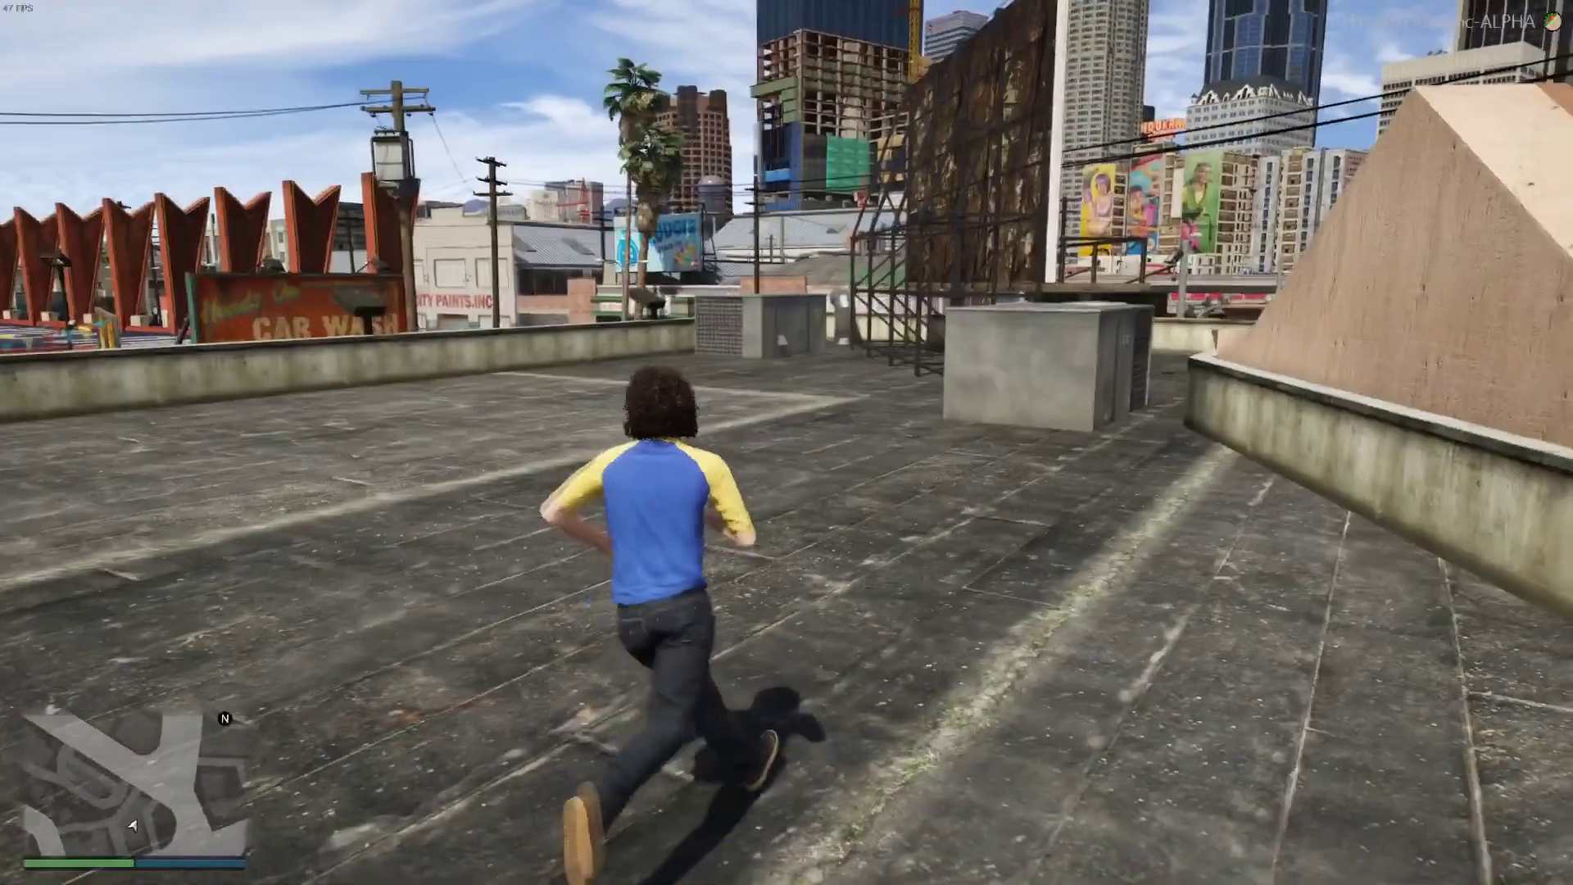
{"action": "key", "text": "w"}
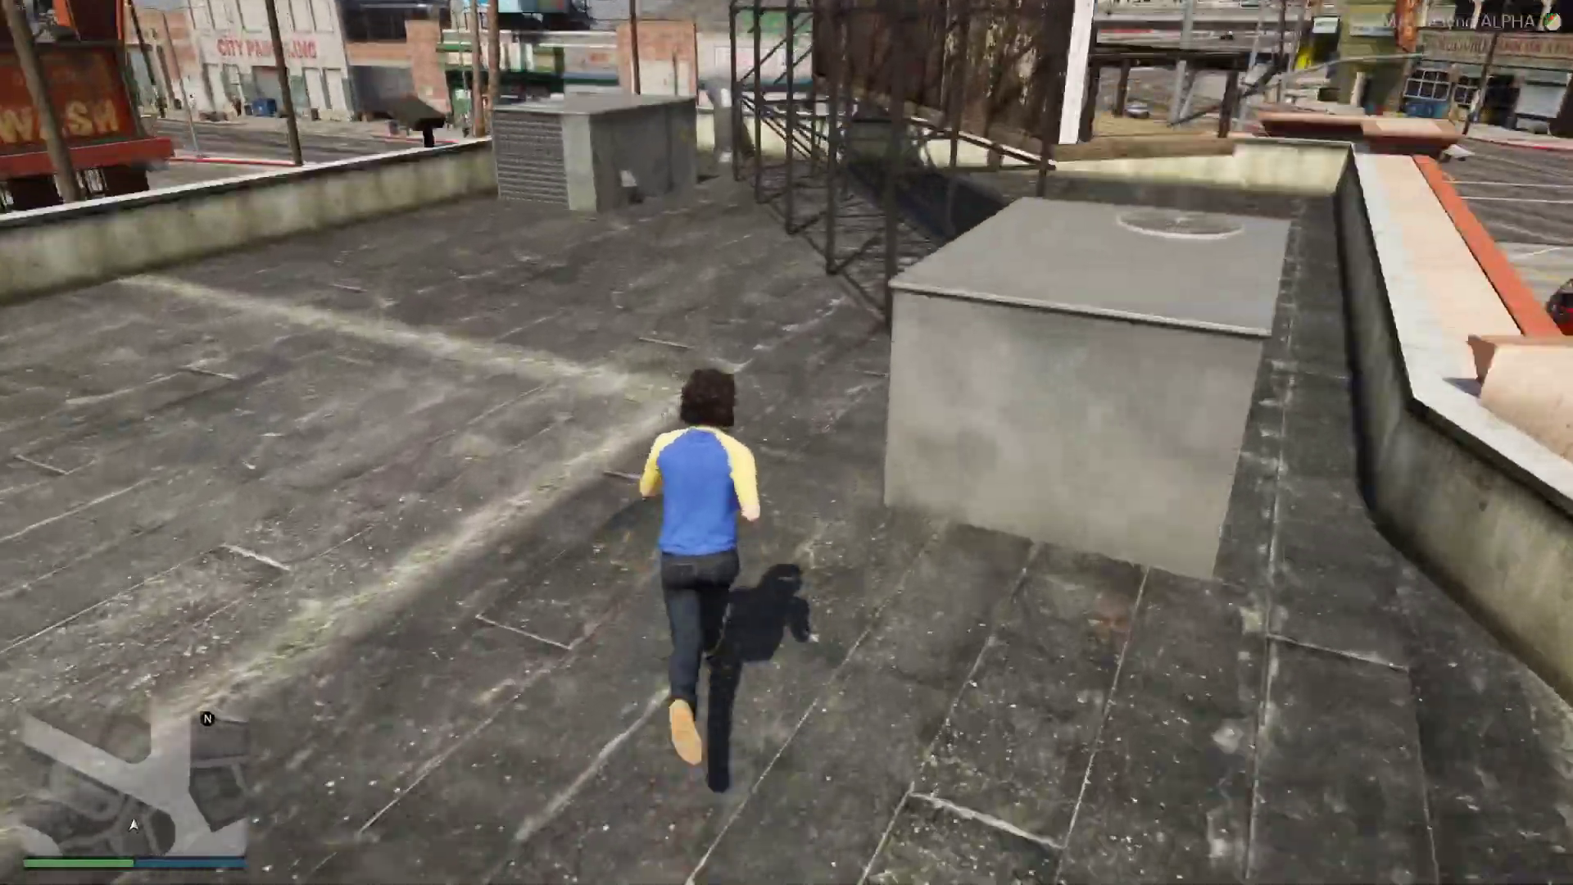
{"action": "key", "text": "w"}
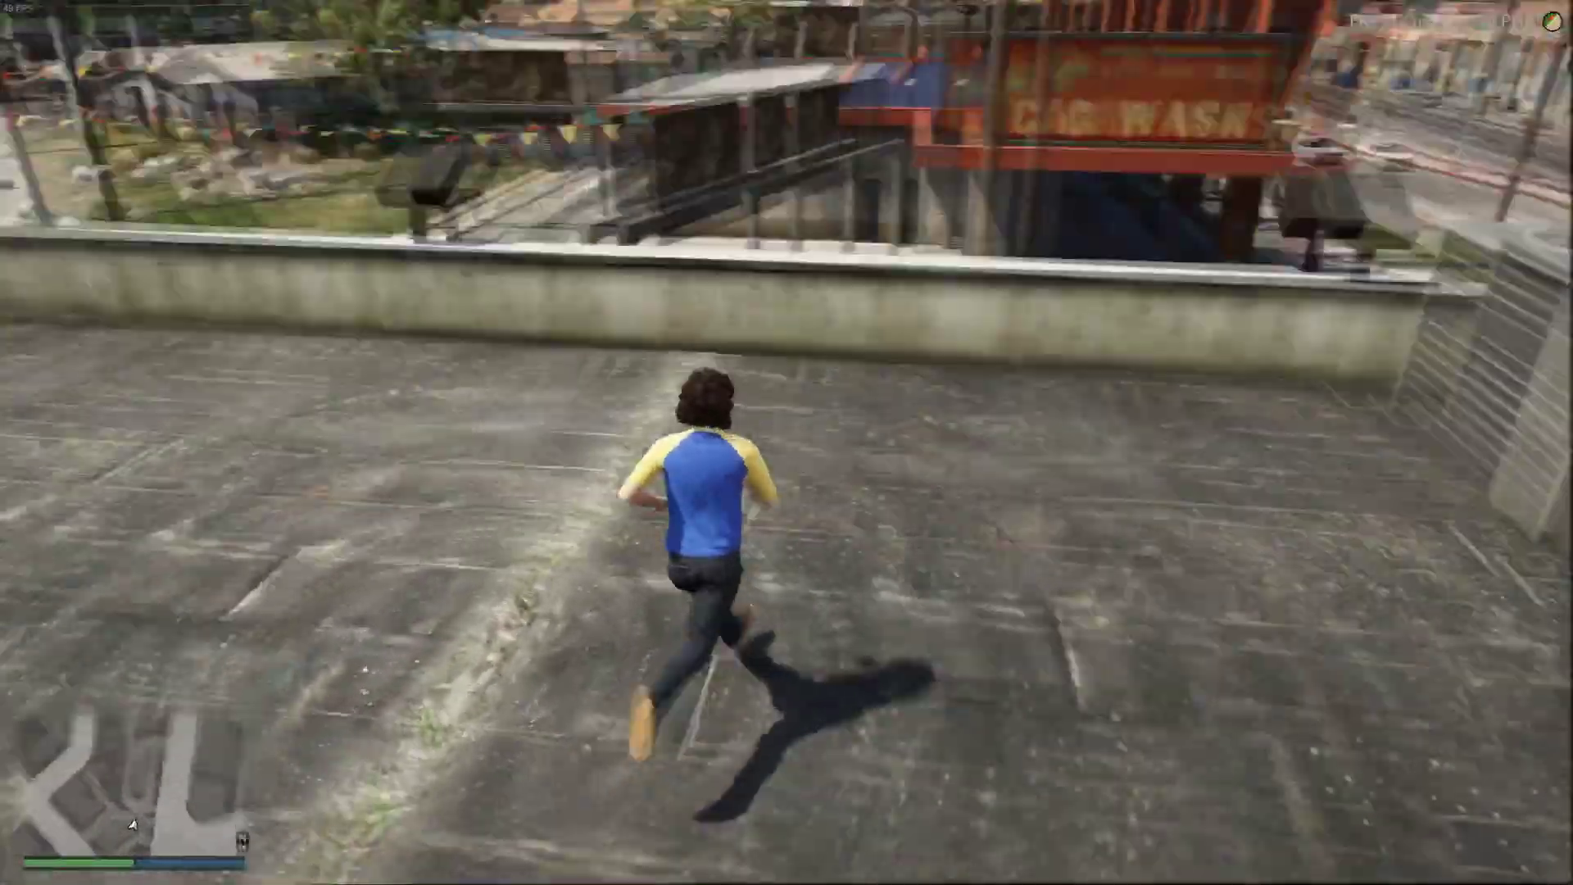
{"action": "key", "text": "w"}
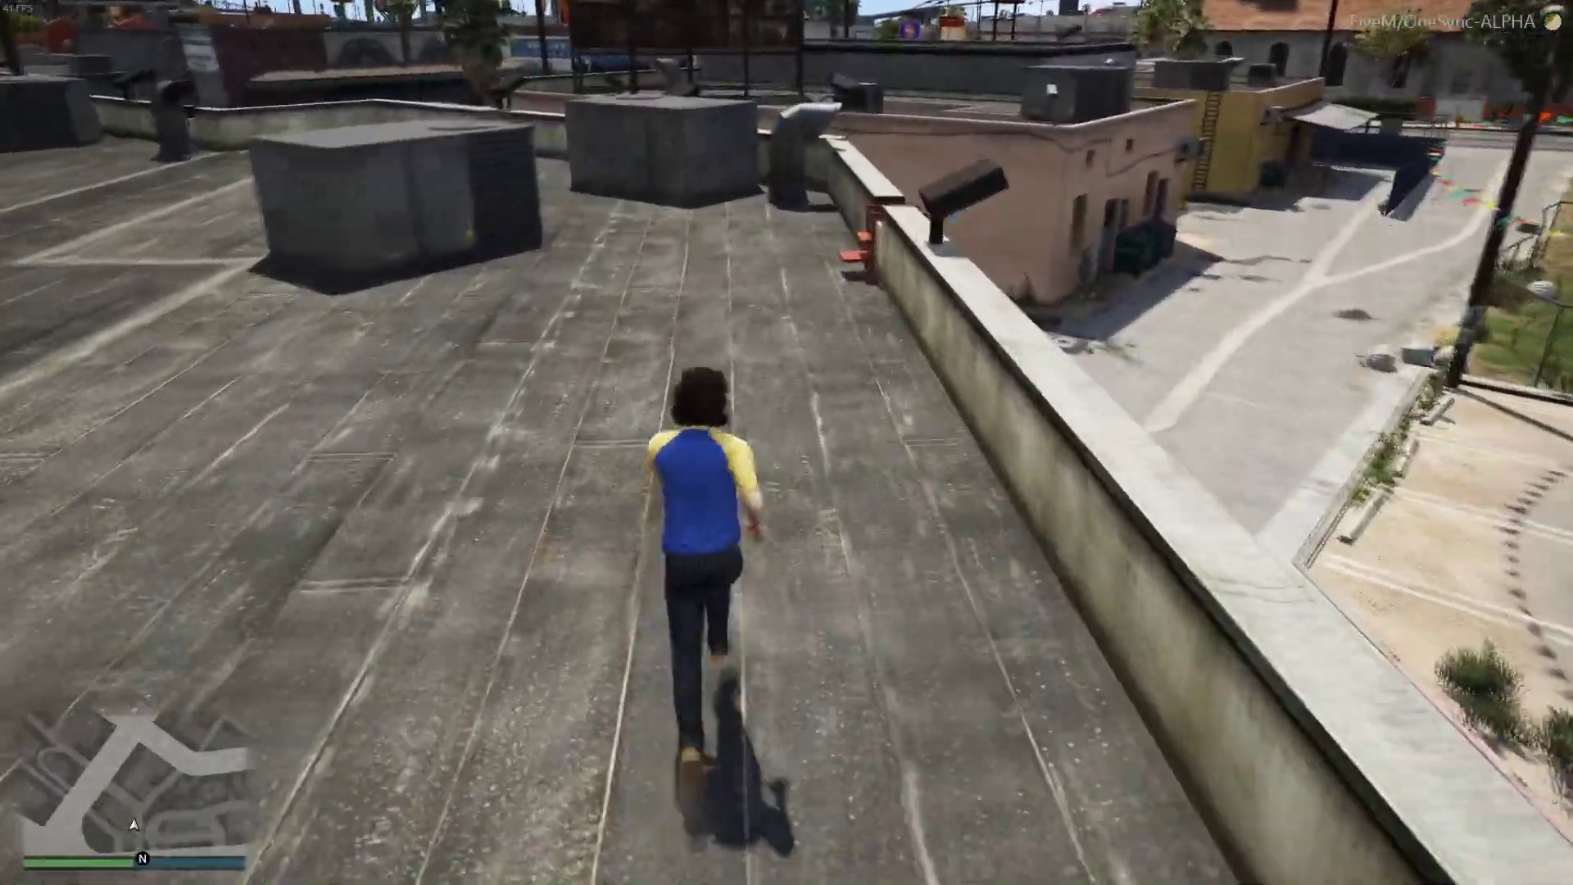